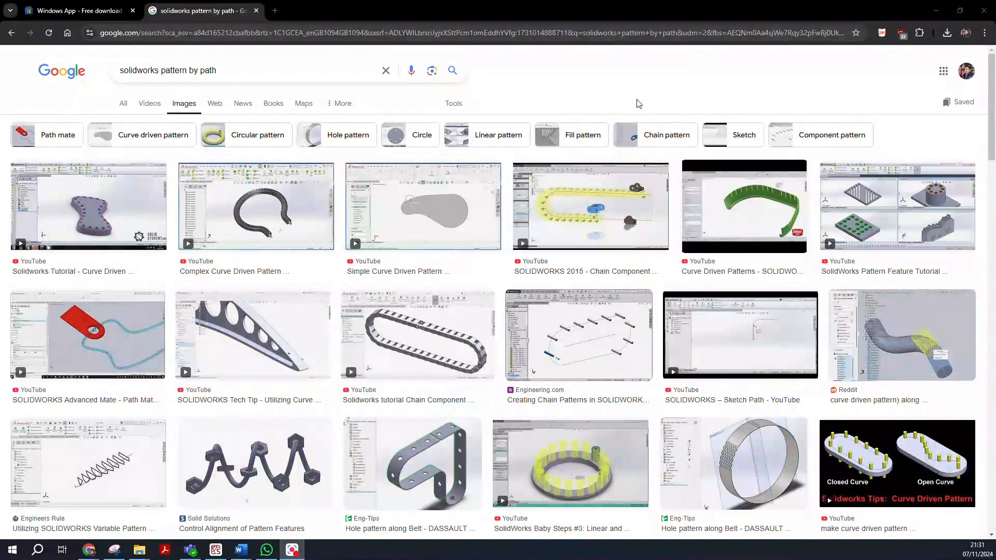
# Look through the image results for SolidWorks path patterns, previewing the Path Mate and Variable Pattern examples
pyautogui.scroll(-2, 533, 282)
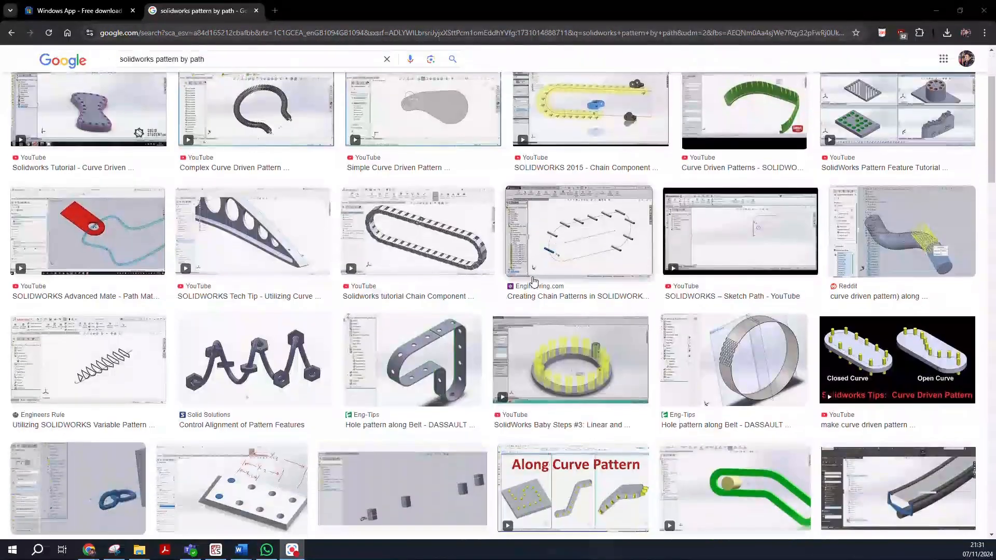
pyautogui.scroll(1, 531, 281)
pyautogui.scroll(-1, 532, 281)
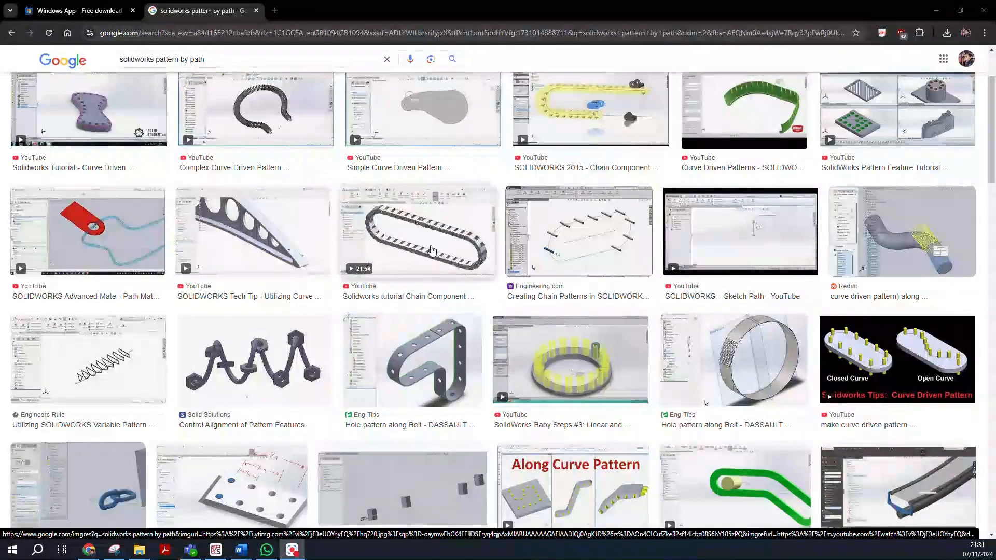
pyautogui.click(91, 229)
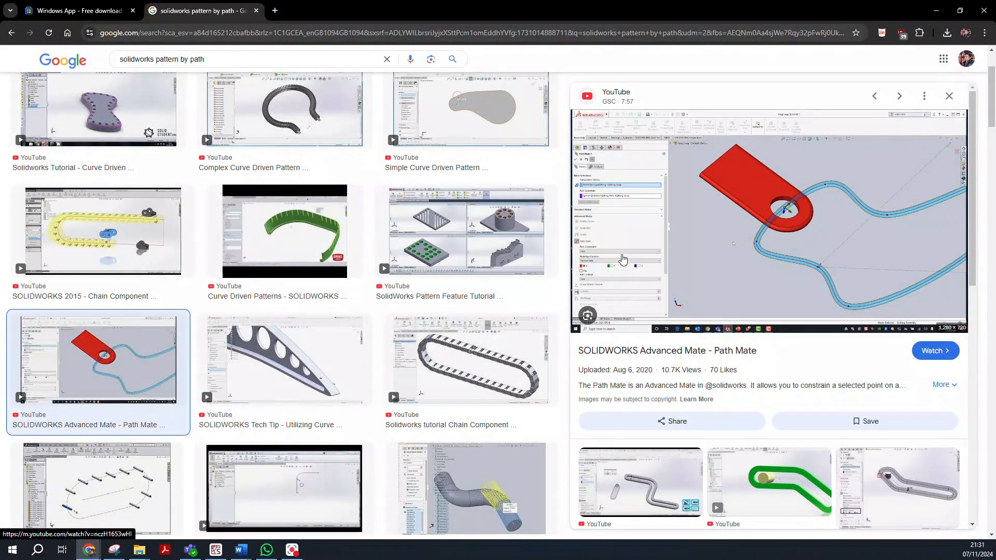
pyautogui.scroll(-5, 389, 375)
pyautogui.scroll(-2, 389, 375)
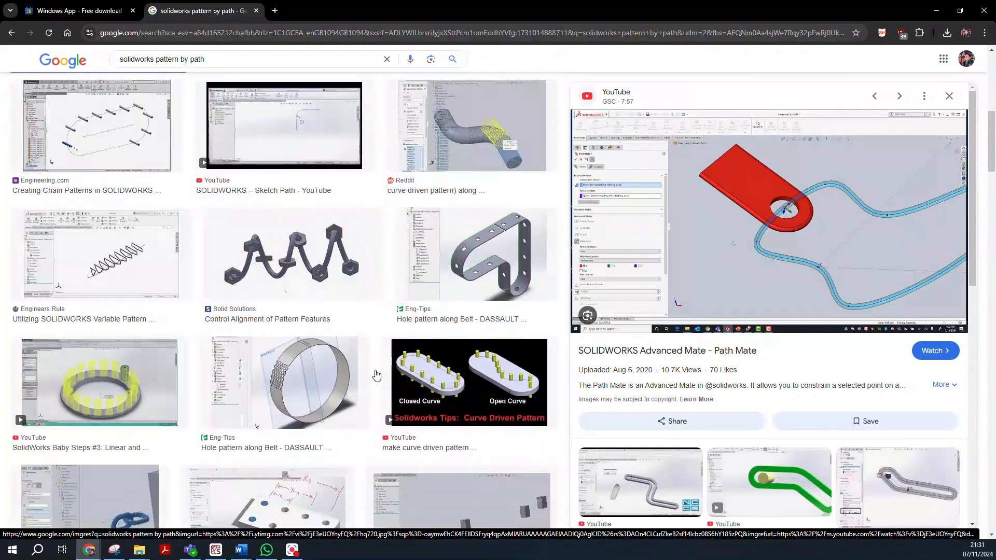
pyautogui.click(148, 267)
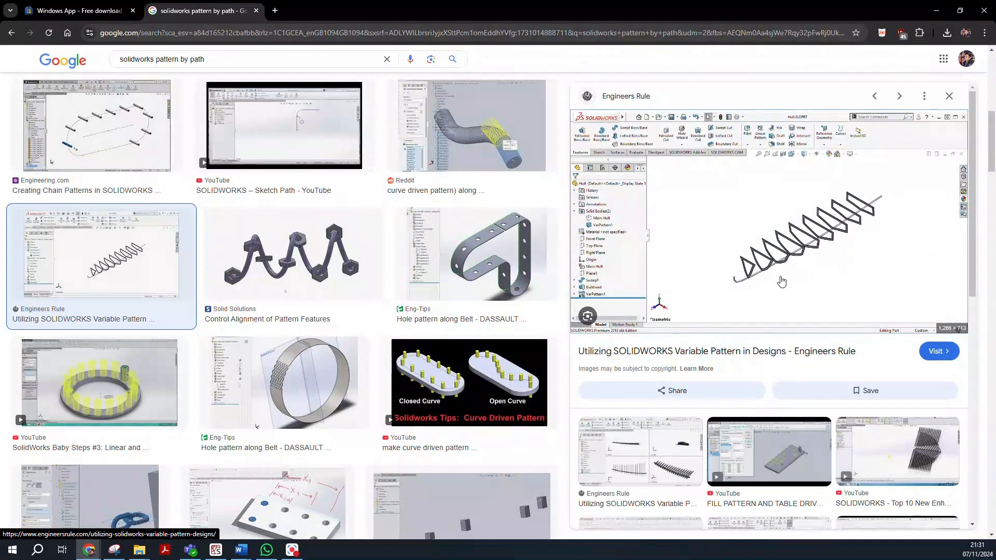
pyautogui.scroll(-2, 585, 251)
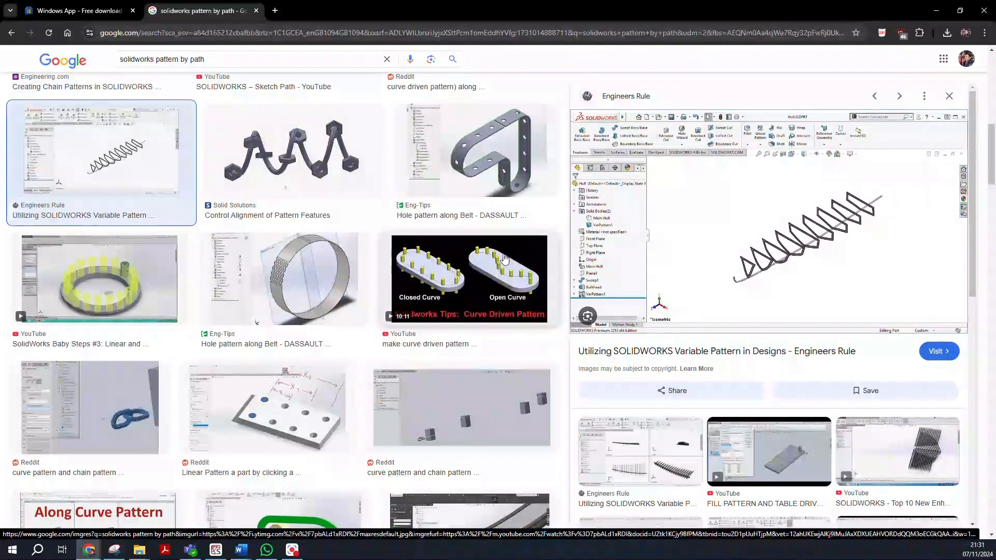
# Examine the closed-curve and open-curve driven pattern example and the curve driven hole pattern example
pyautogui.click(469, 280)
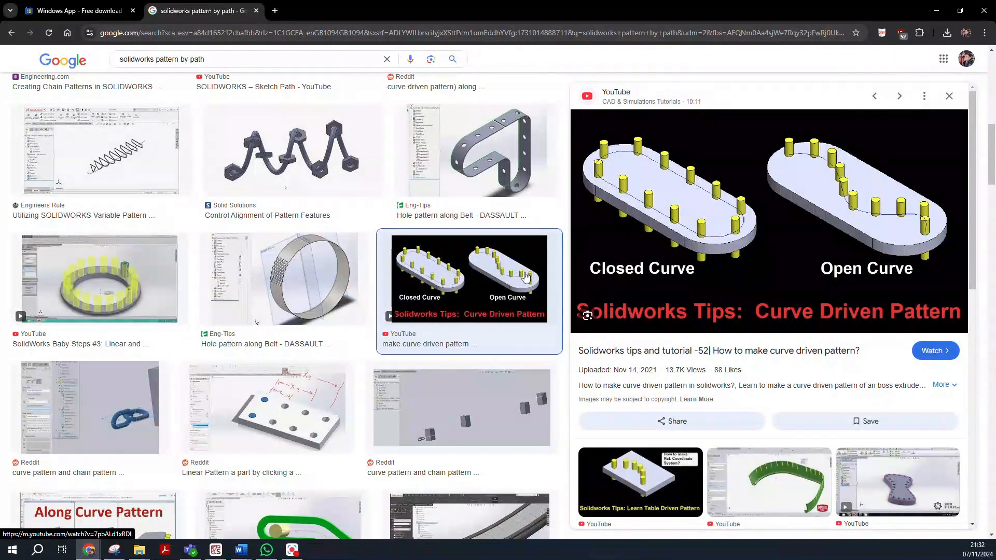
pyautogui.scroll(-2, 293, 344)
pyautogui.scroll(-3, 293, 344)
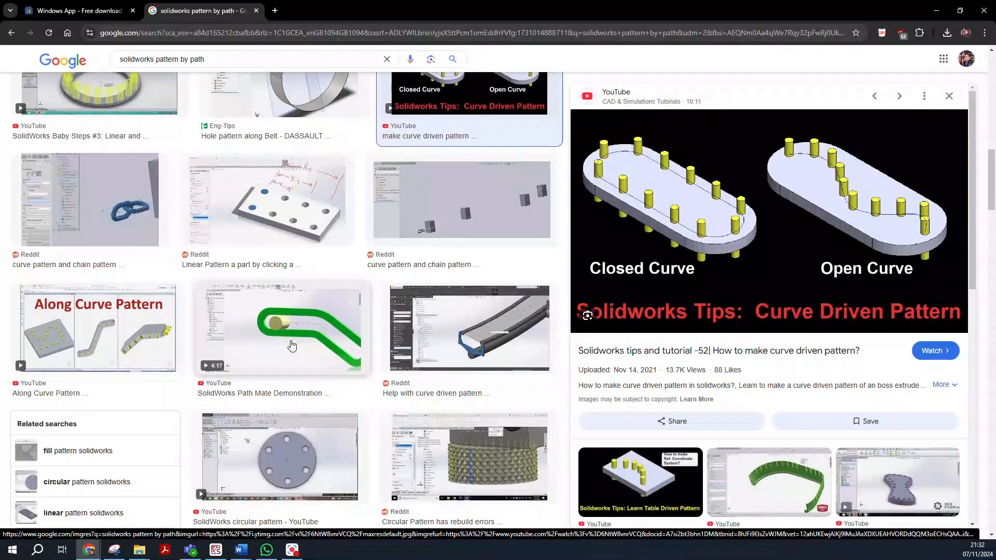
pyautogui.scroll(-1, 293, 348)
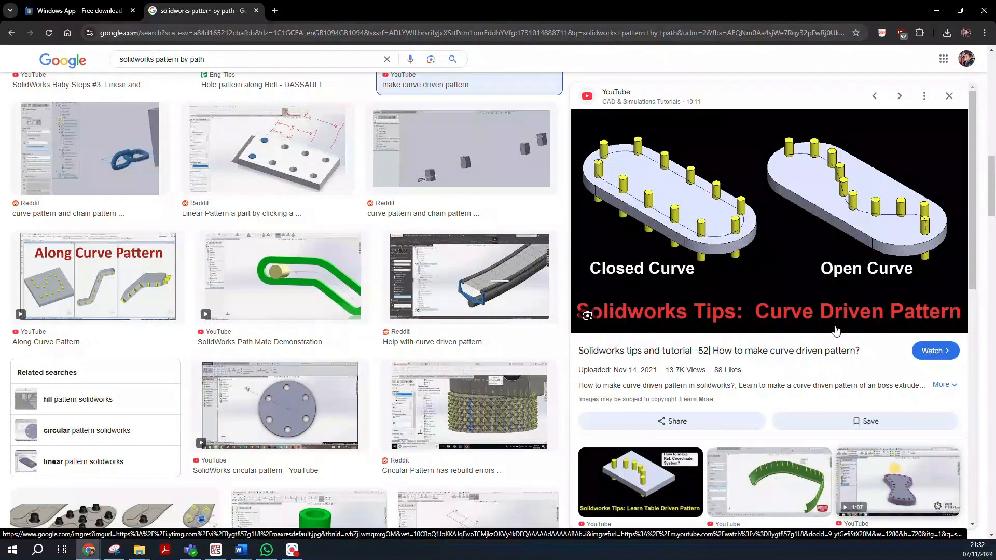
pyautogui.click(895, 475)
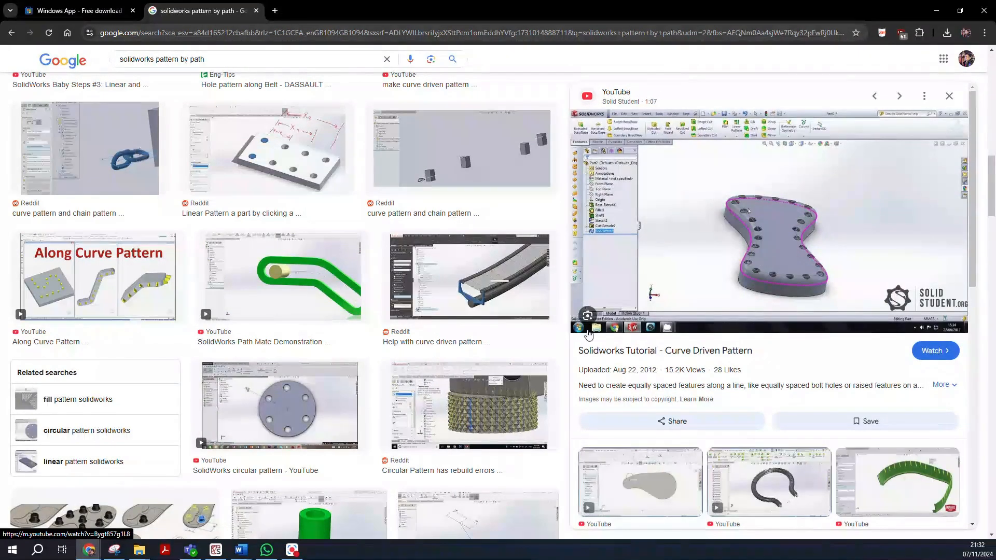
# Preview the circular hole pattern examples and look over the remaining pattern image results
pyautogui.click(301, 387)
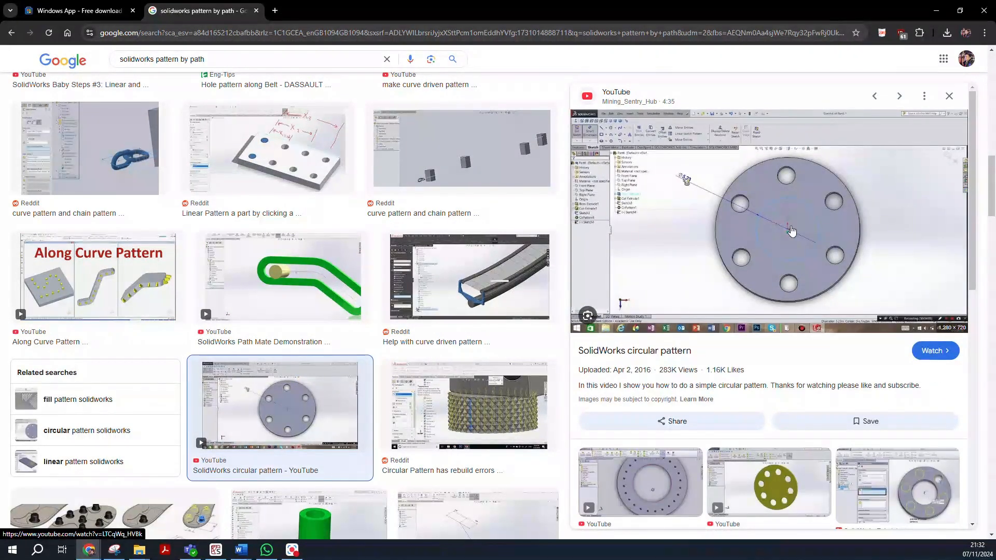
pyautogui.click(689, 511)
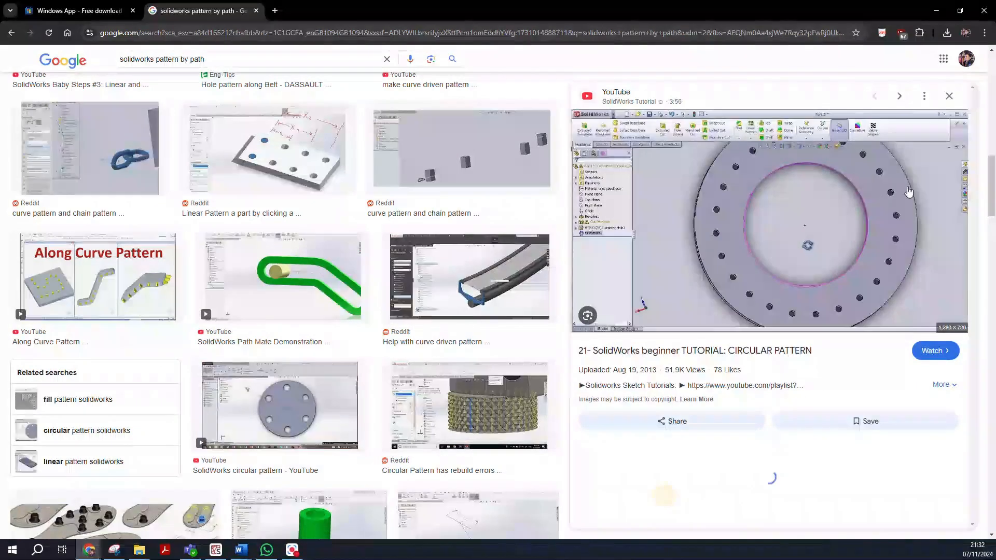
pyautogui.scroll(1, 83, 330)
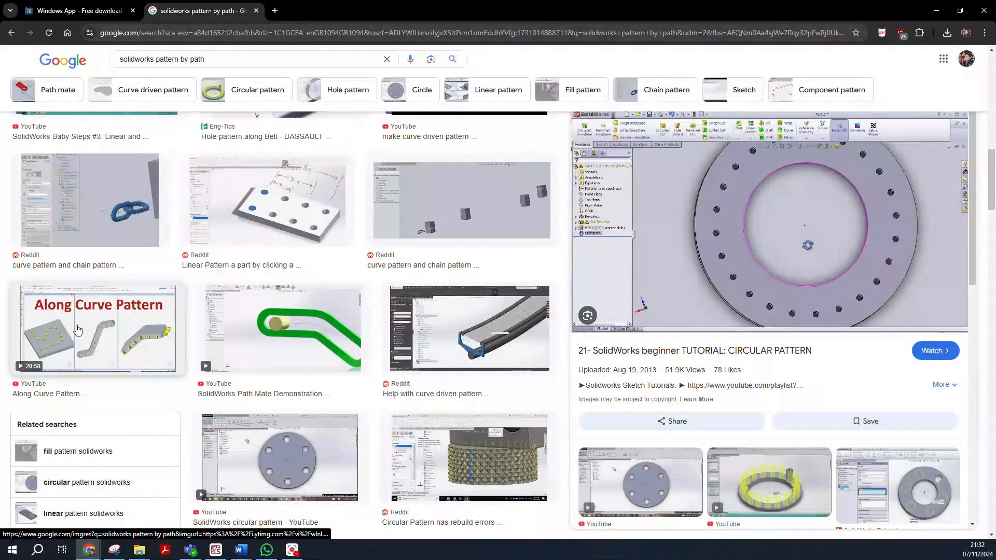
pyautogui.scroll(-5, 106, 310)
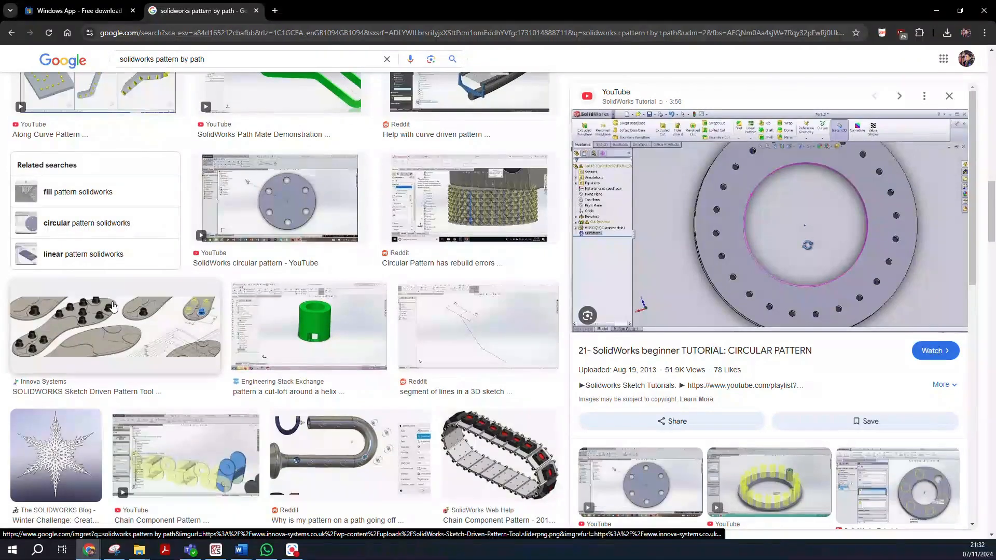
pyautogui.scroll(-3, 299, 361)
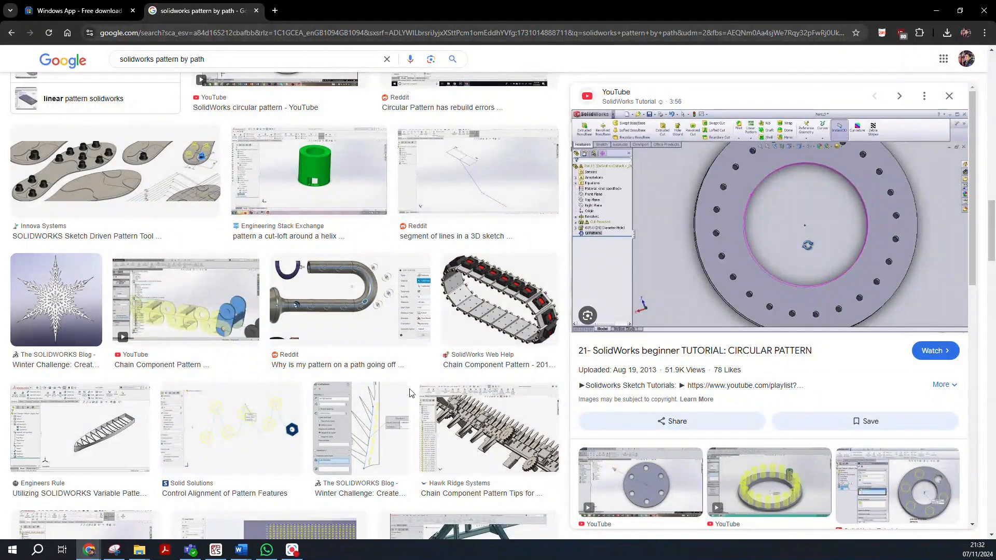
pyautogui.scroll(8, 207, 259)
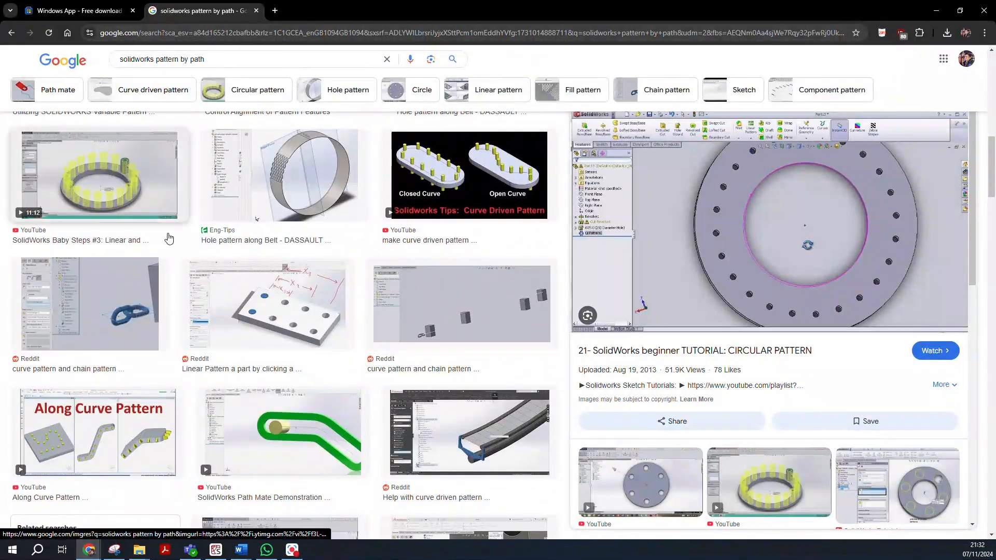
# Switch to the Windows App store page, open the installed Windows App and launch SolidWorks from its app list
pyautogui.click(99, 10)
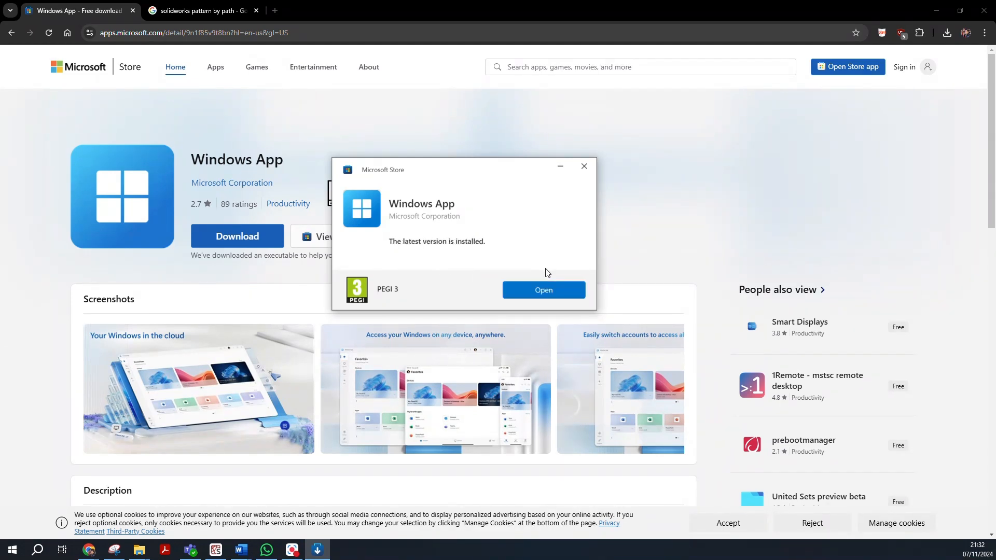
pyautogui.click(556, 294)
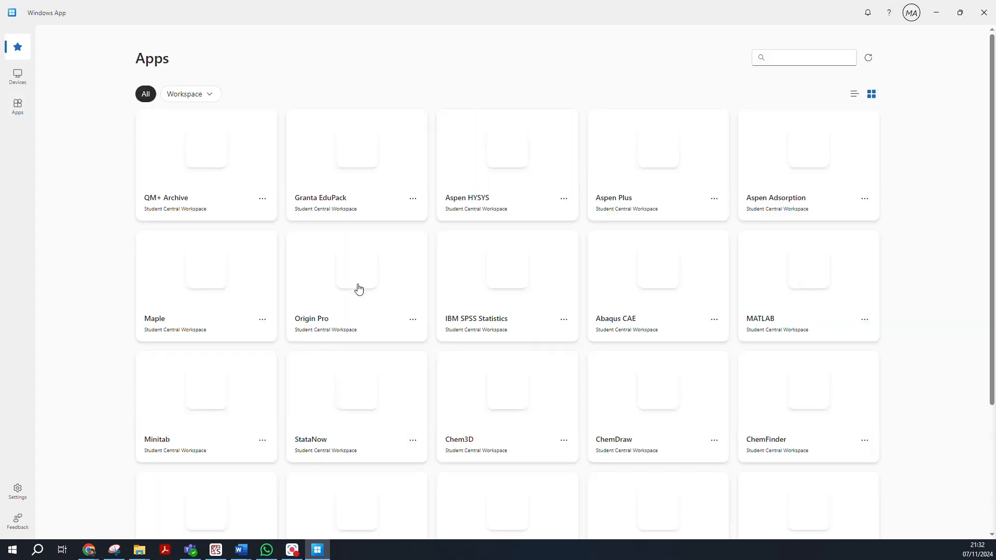
pyautogui.scroll(-3, 445, 280)
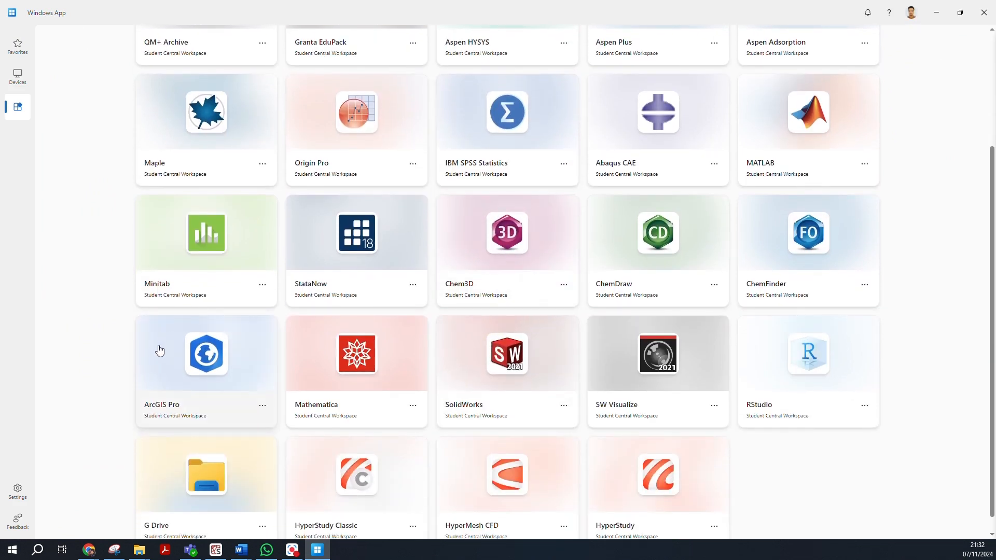
pyautogui.click(156, 362)
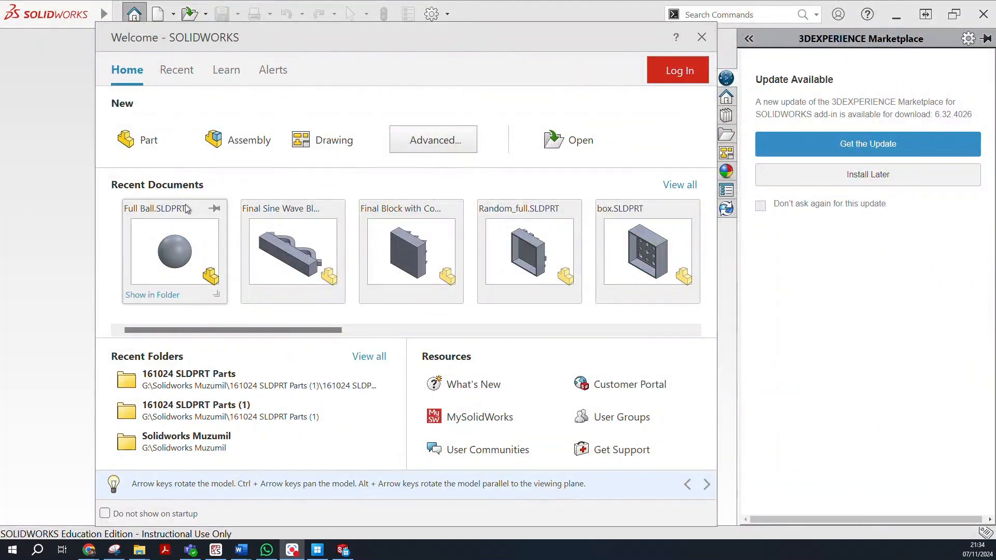
# Create a new part document and start saving it
pyautogui.click(148, 150)
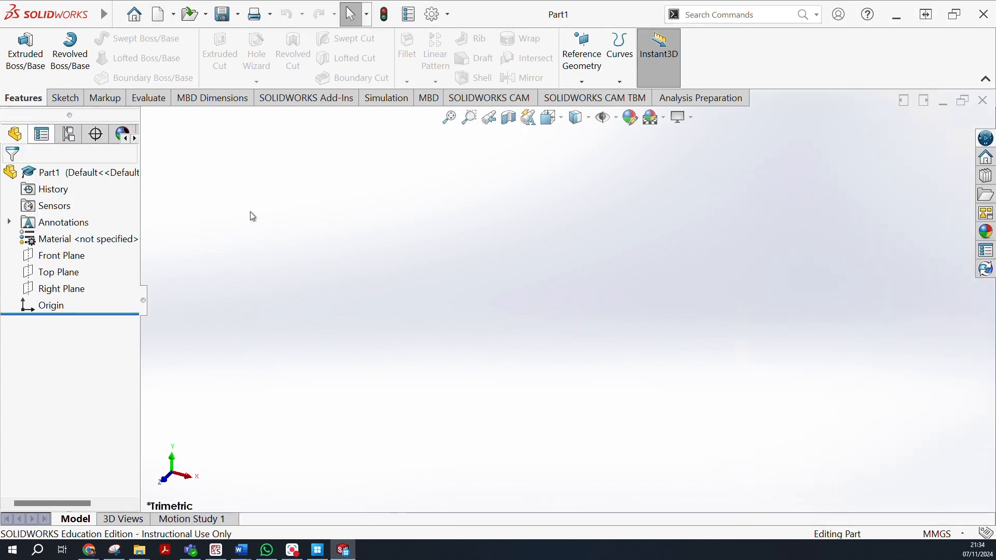
pyautogui.moveTo(92, 19)
pyautogui.click(196, 15)
pyautogui.click(119, 15)
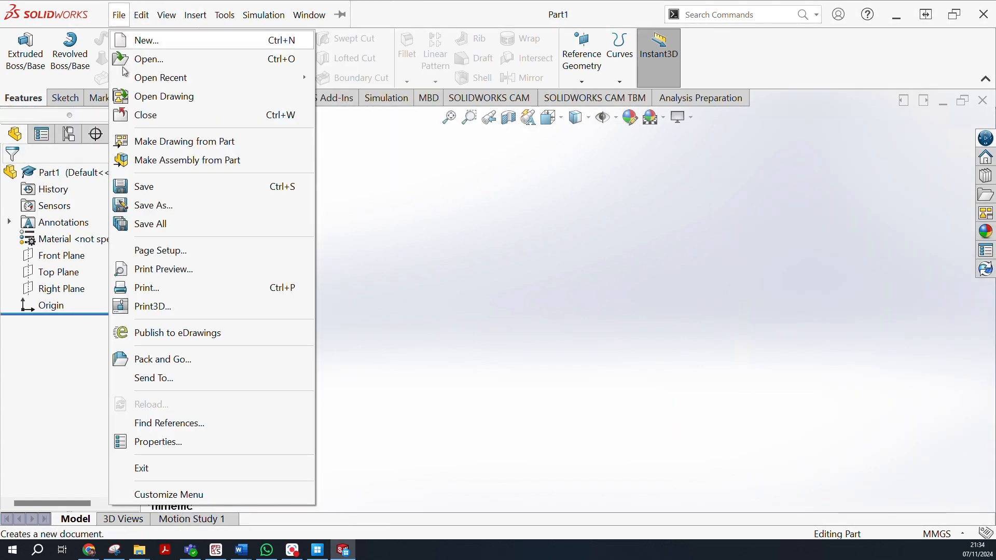
pyautogui.click(130, 186)
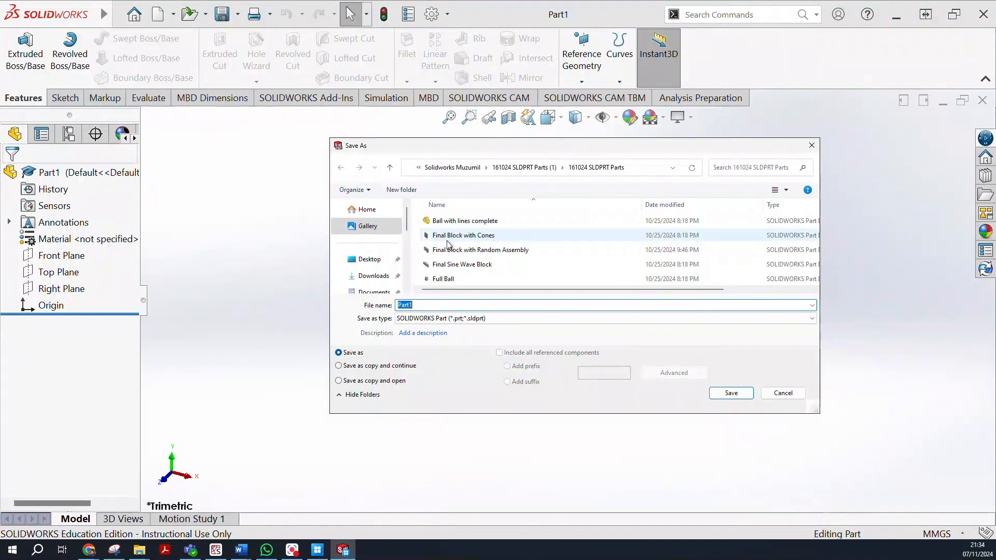
# Set the save location to the personal Solidworks folder on the G: home drive and look through its existing part files
pyautogui.click(448, 167)
pyautogui.click(368, 257)
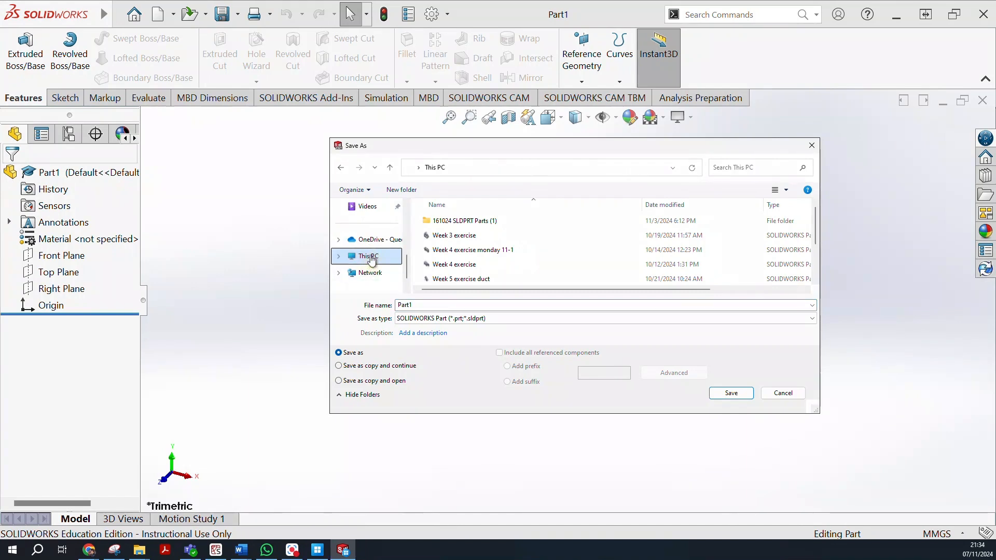
pyautogui.doubleClick(467, 264)
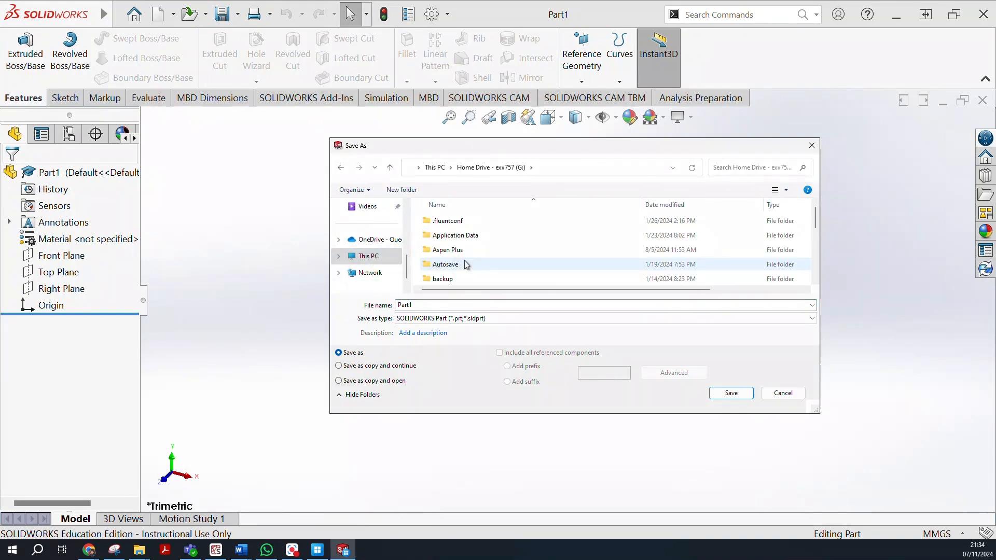
pyautogui.doubleClick(460, 264)
pyautogui.scroll(-2, 485, 267)
pyautogui.scroll(2, 487, 265)
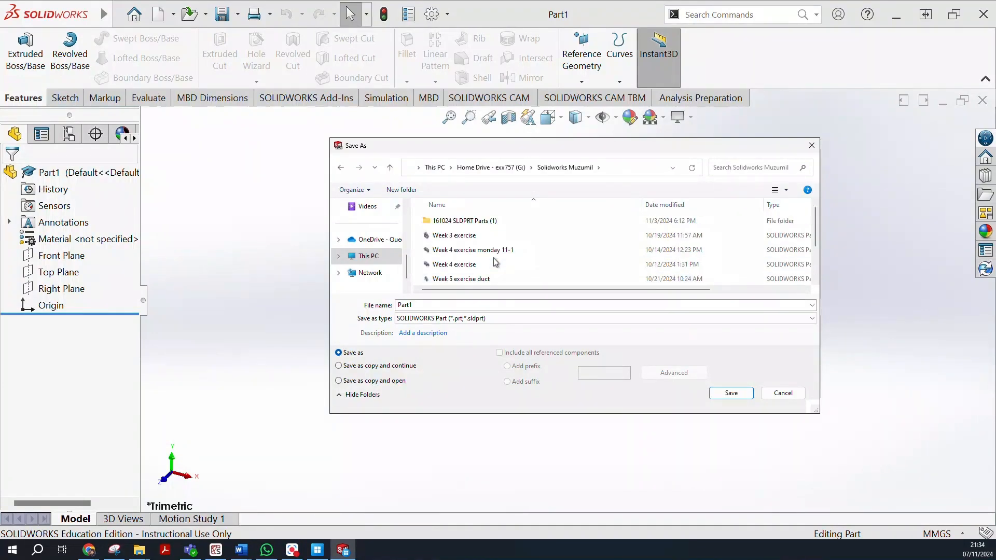
pyautogui.scroll(-1, 491, 264)
pyautogui.scroll(1, 496, 262)
pyautogui.scroll(1, 496, 262)
pyautogui.scroll(-1, 493, 259)
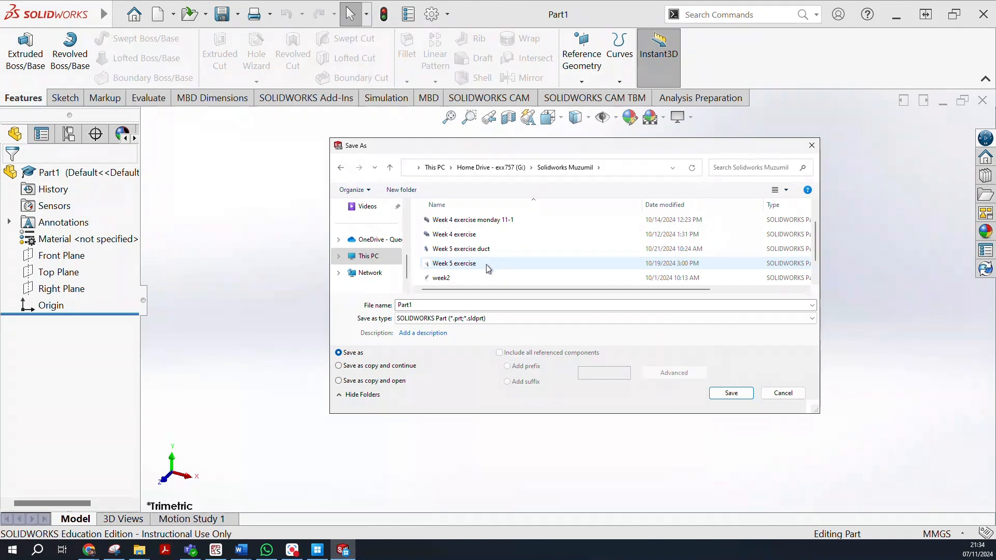
pyautogui.scroll(-1, 487, 264)
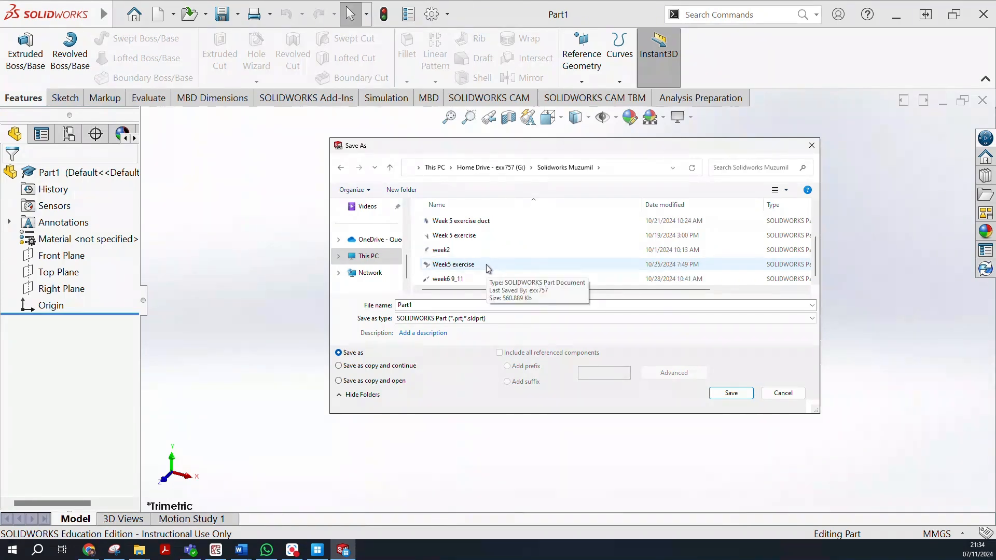
pyautogui.scroll(2, 486, 265)
pyautogui.scroll(-2, 465, 279)
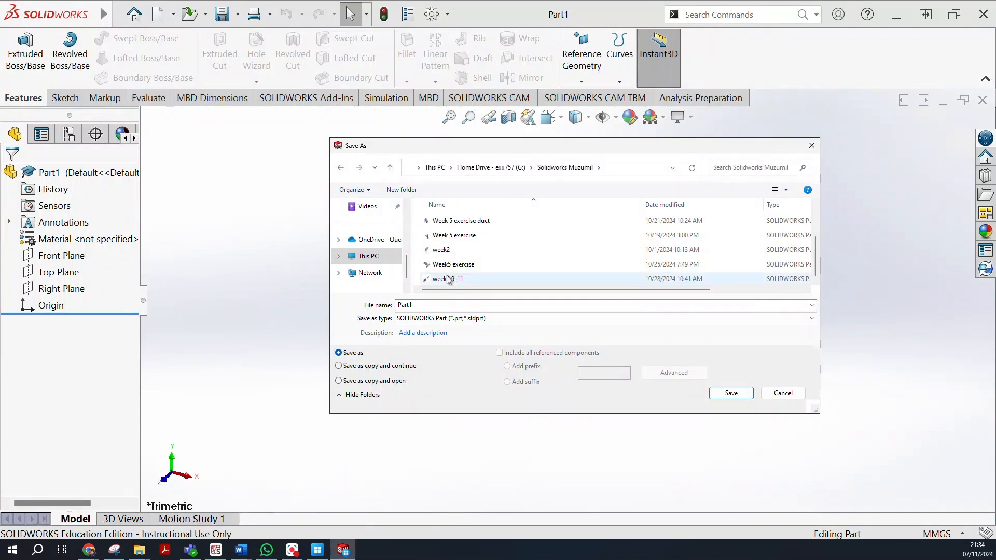
# Name the part file week8 and save it as a SOLIDWORKS Part
pyautogui.click(454, 280)
pyautogui.click(462, 308)
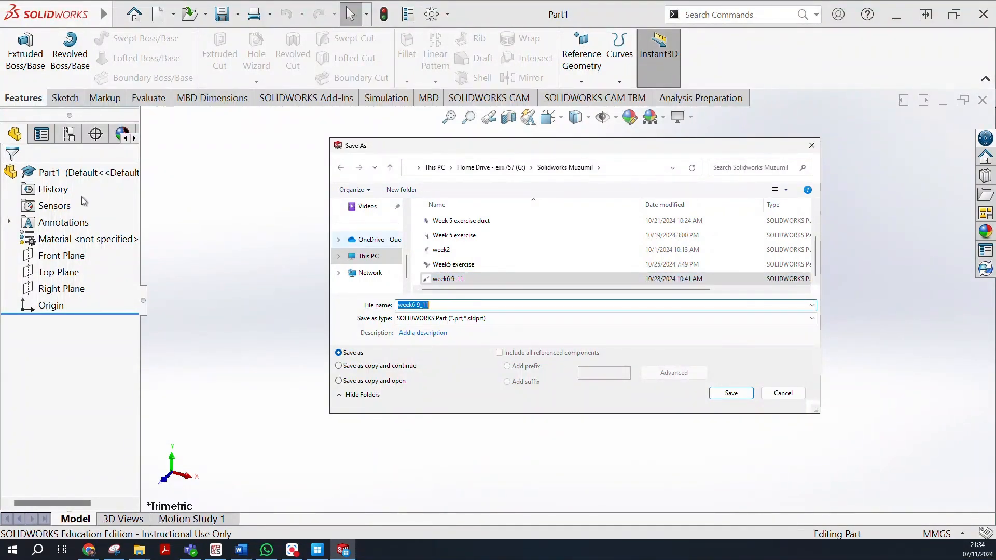
pyautogui.click(458, 306)
pyautogui.press('BackSpace')
pyautogui.press('BackSpace')
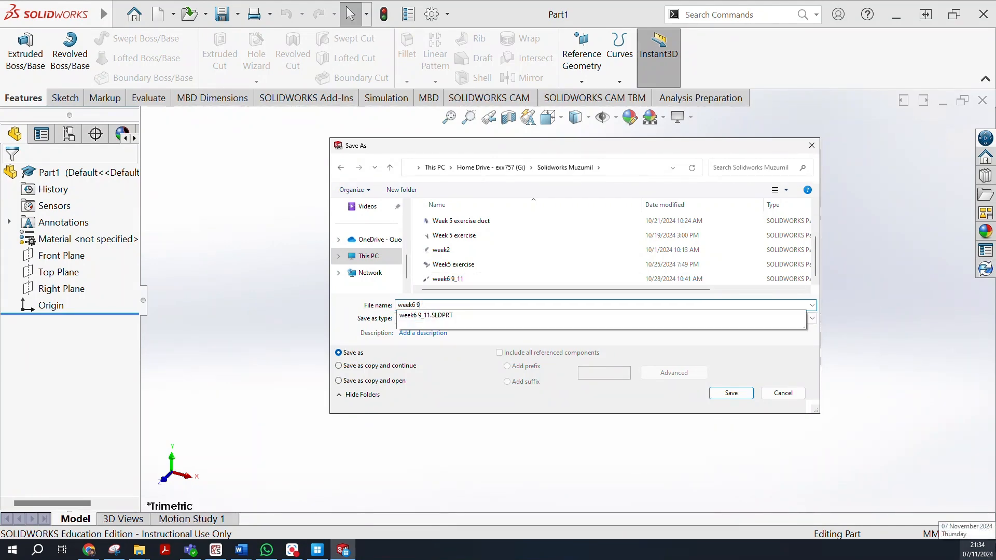
pyautogui.press('BackSpace')
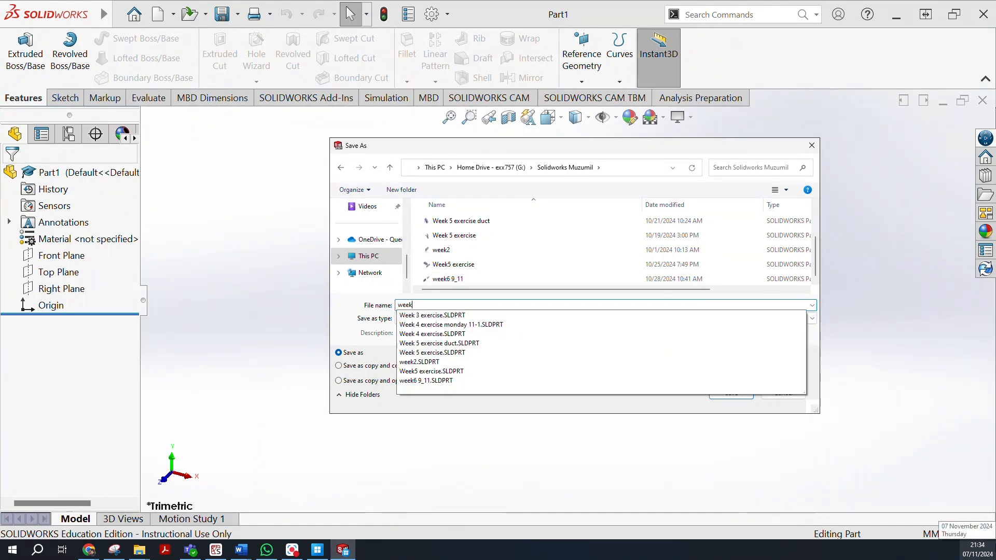
pyautogui.write('8')
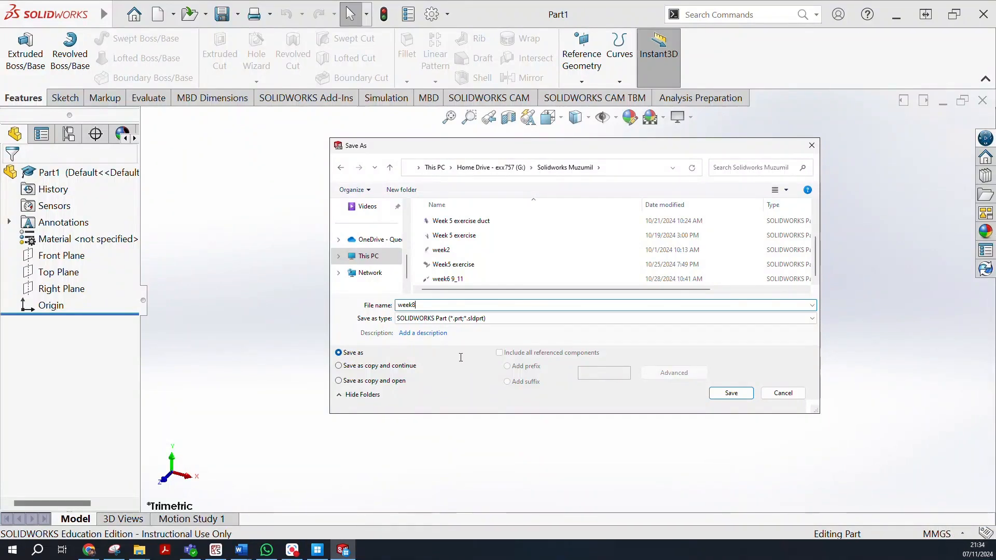
pyautogui.click(745, 395)
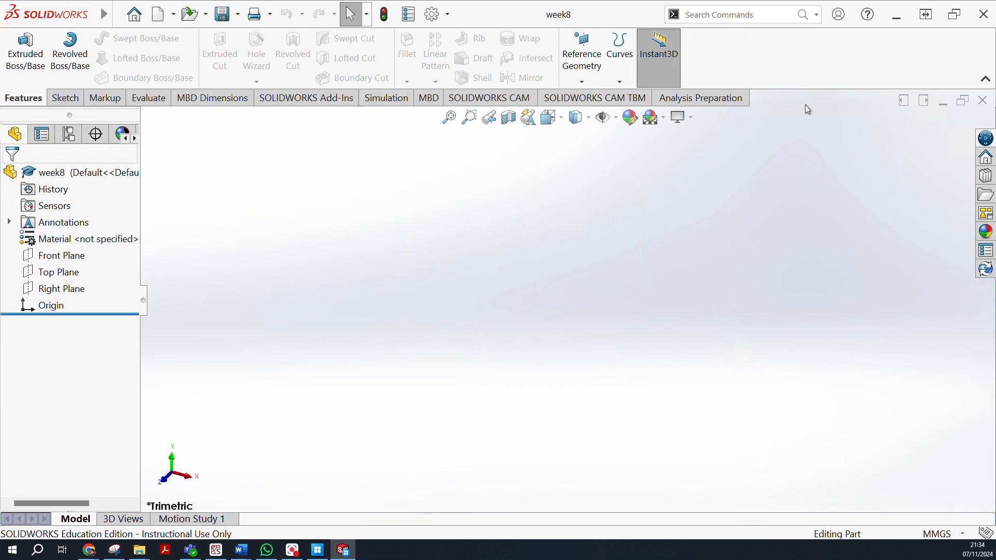
# Turn on the display of the reference planes and save the part
pyautogui.click(621, 117)
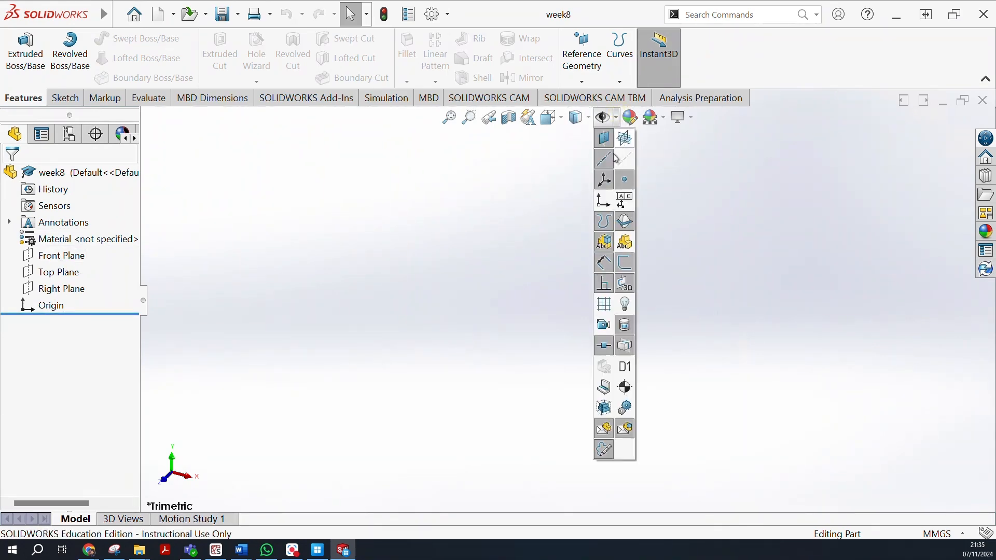
pyautogui.click(625, 138)
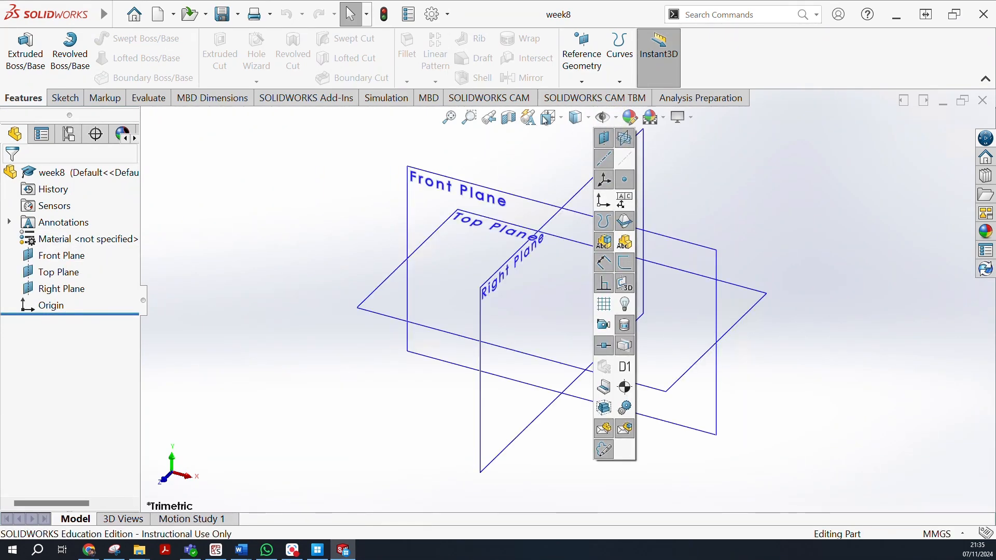
pyautogui.click(77, 362)
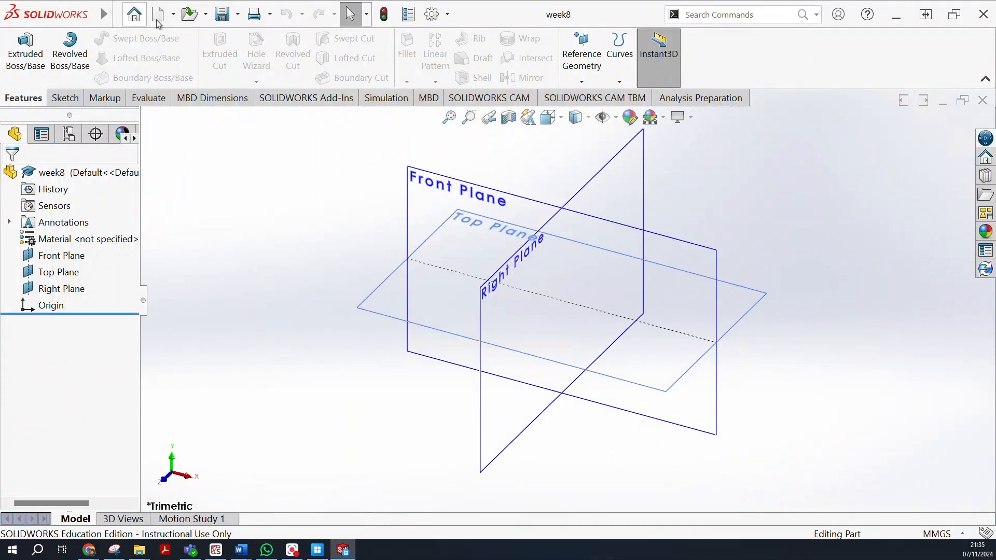
pyautogui.click(222, 18)
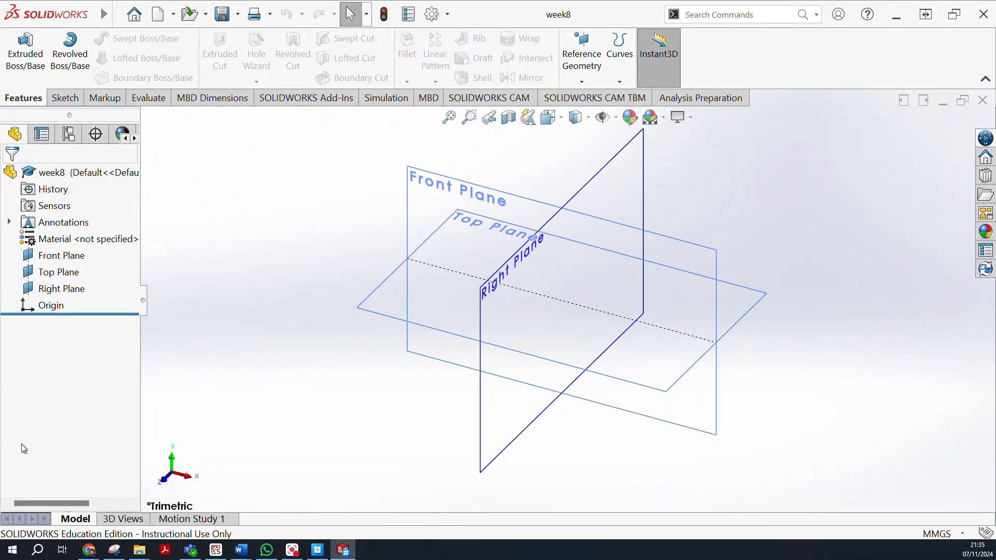
# Start a sketch on the Front Plane and draw a corner rectangle about 134.5 mm wide around the origin
pyautogui.click(80, 255)
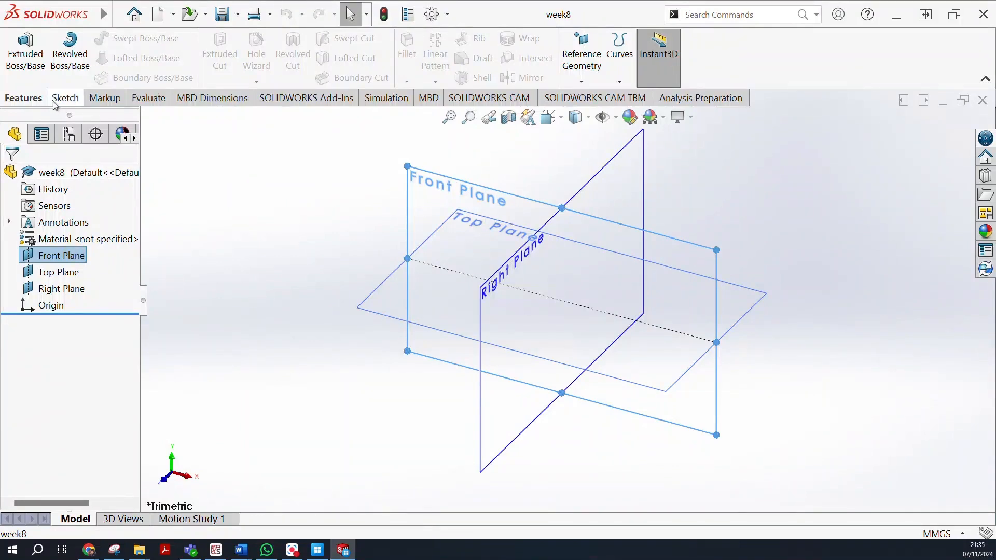
pyautogui.click(65, 99)
pyautogui.click(18, 49)
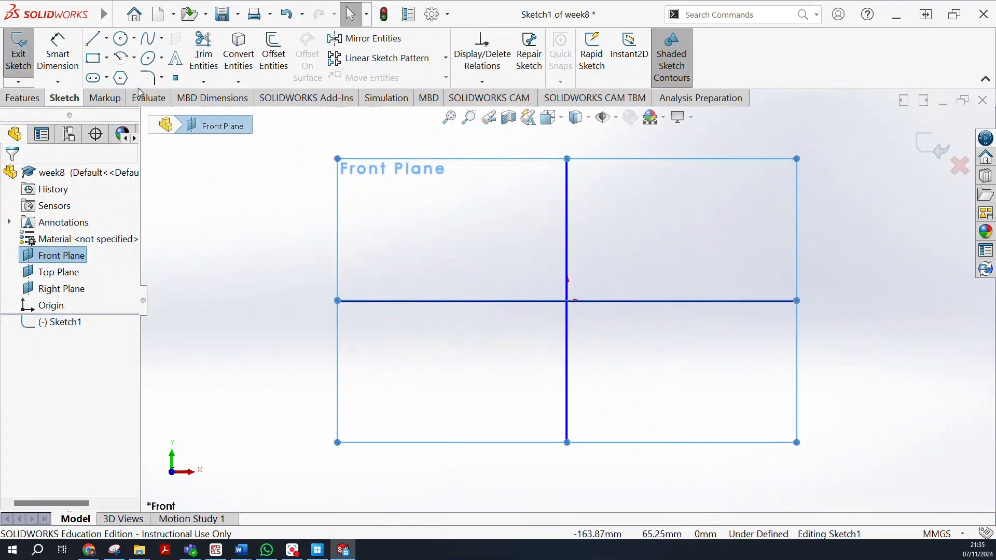
pyautogui.click(94, 58)
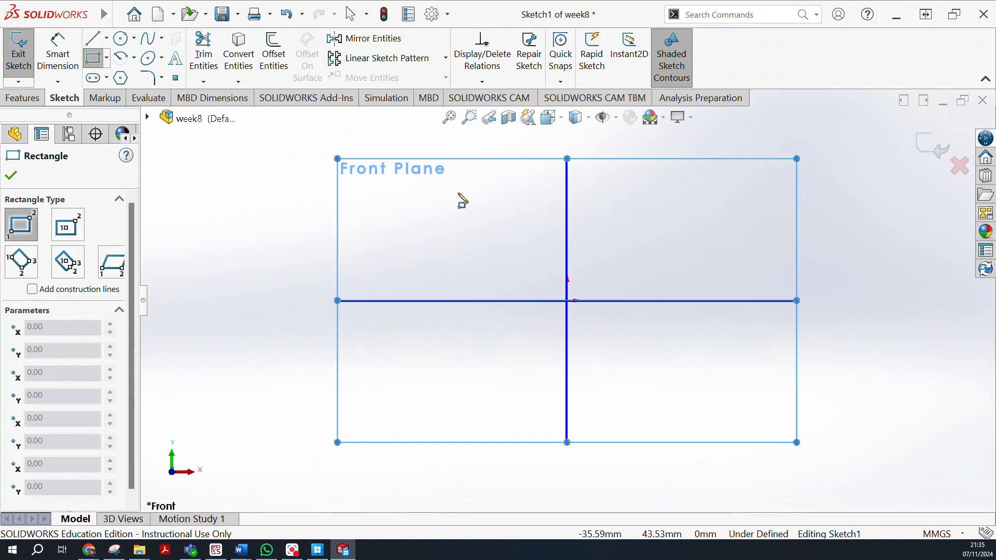
pyautogui.click(422, 203)
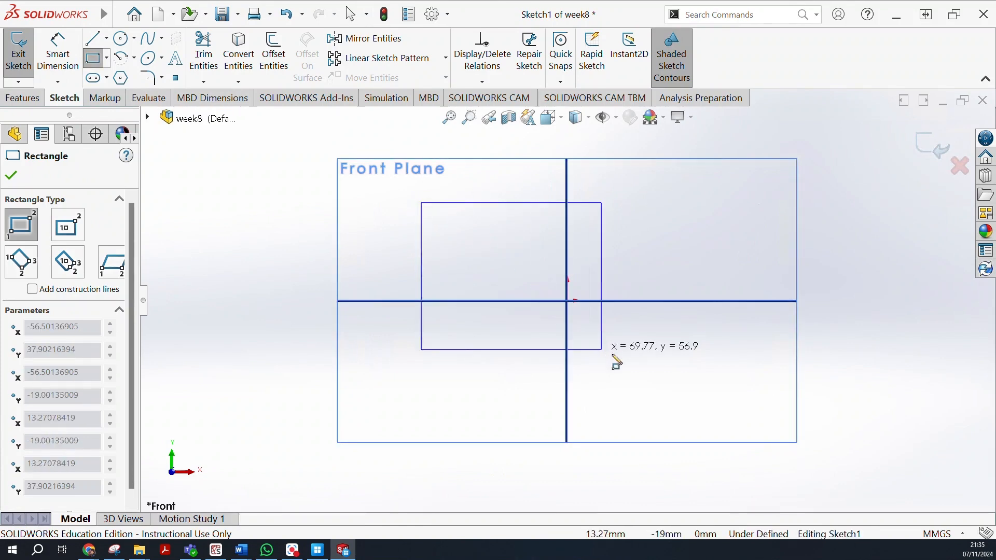
pyautogui.click(769, 370)
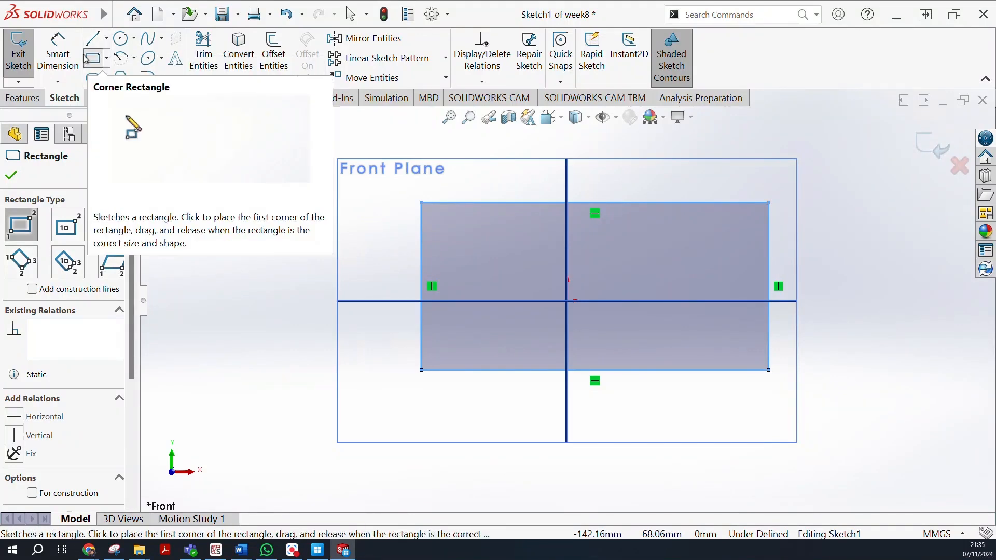
# Dimension the rectangle 100 mm wide and 50 mm high, and finish the sketch
pyautogui.click(58, 52)
pyautogui.click(648, 371)
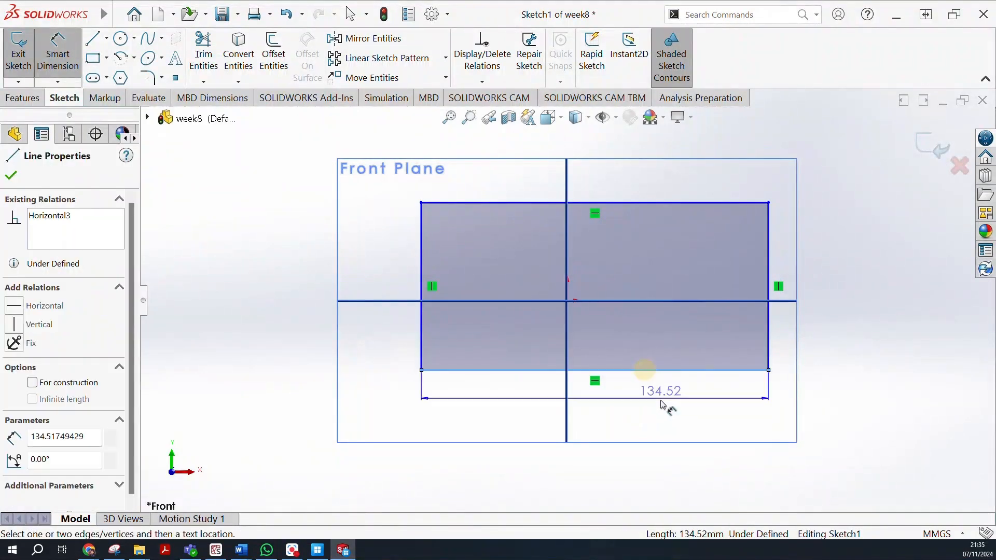
pyautogui.click(667, 413)
pyautogui.write('100')
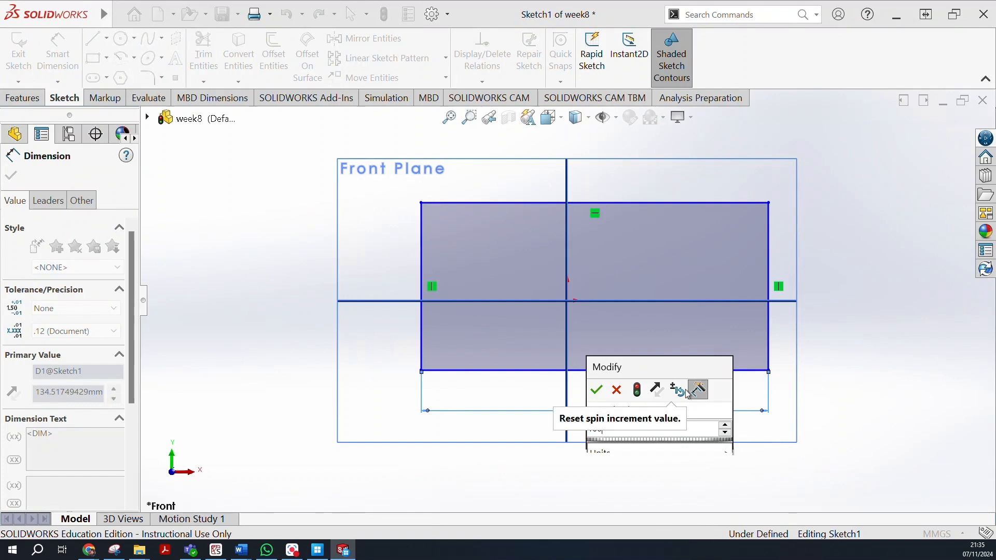
pyautogui.press('Return')
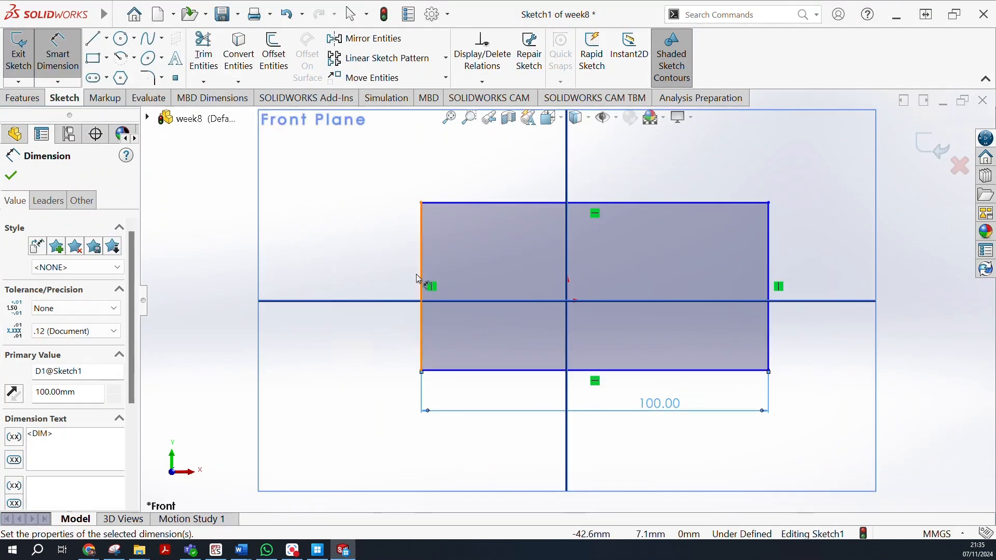
pyautogui.click(421, 267)
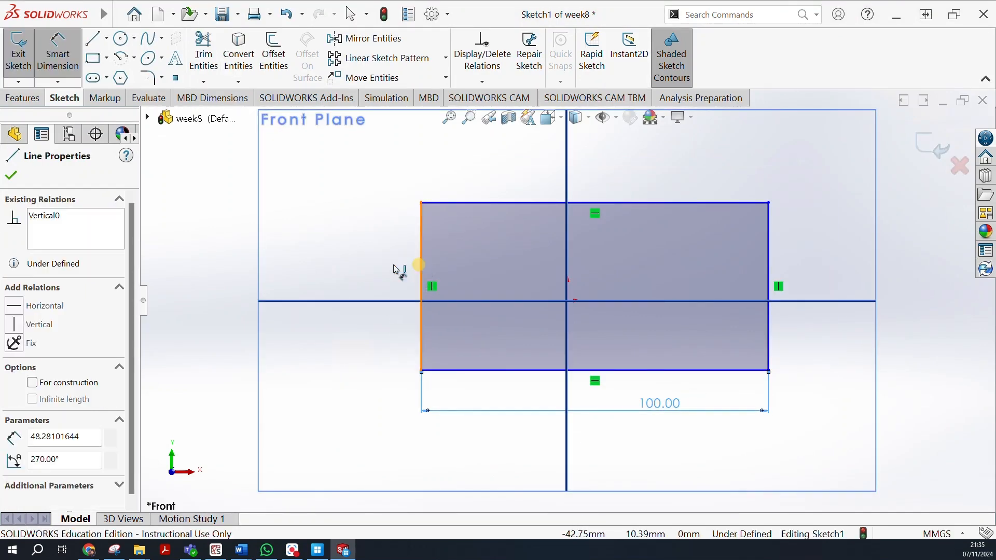
pyautogui.click(294, 262)
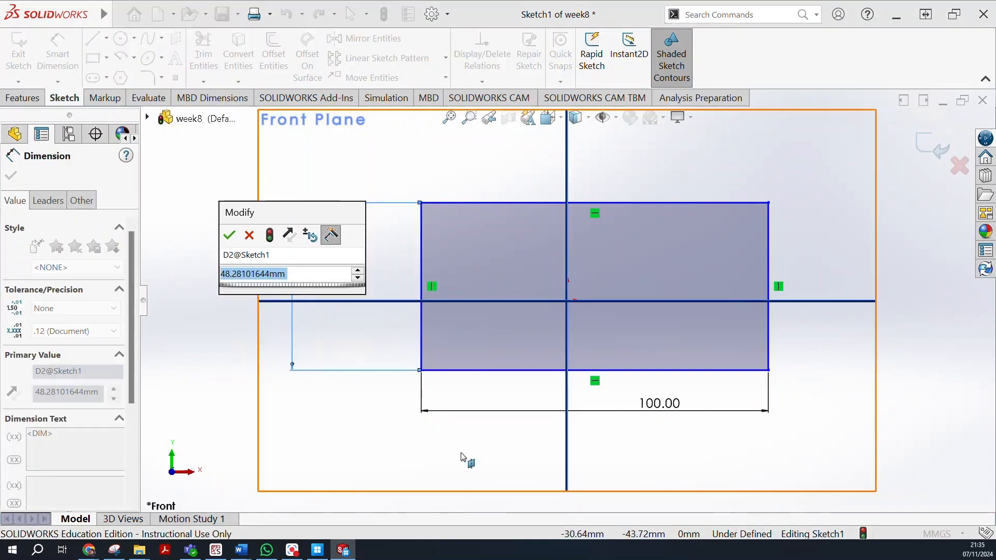
pyautogui.write('50')
pyautogui.press('Return')
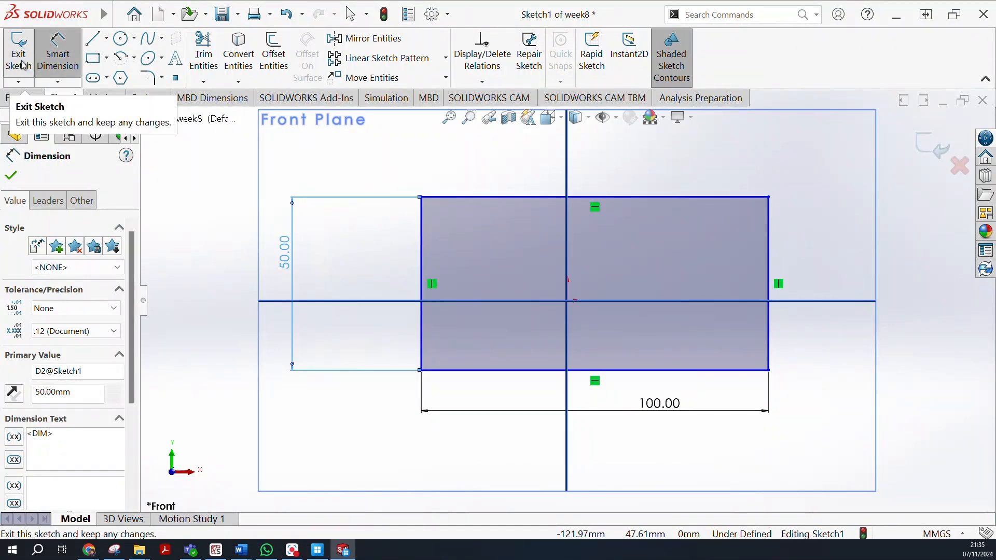
pyautogui.click(20, 57)
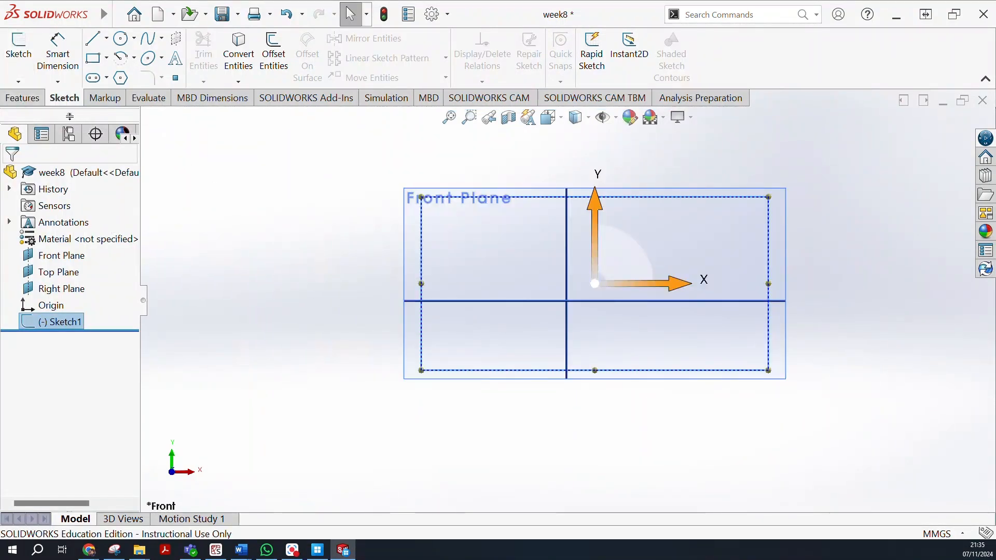
# Extrude the rectangle sketch as a blind boss 10 mm deep
pyautogui.click(30, 99)
pyautogui.click(25, 60)
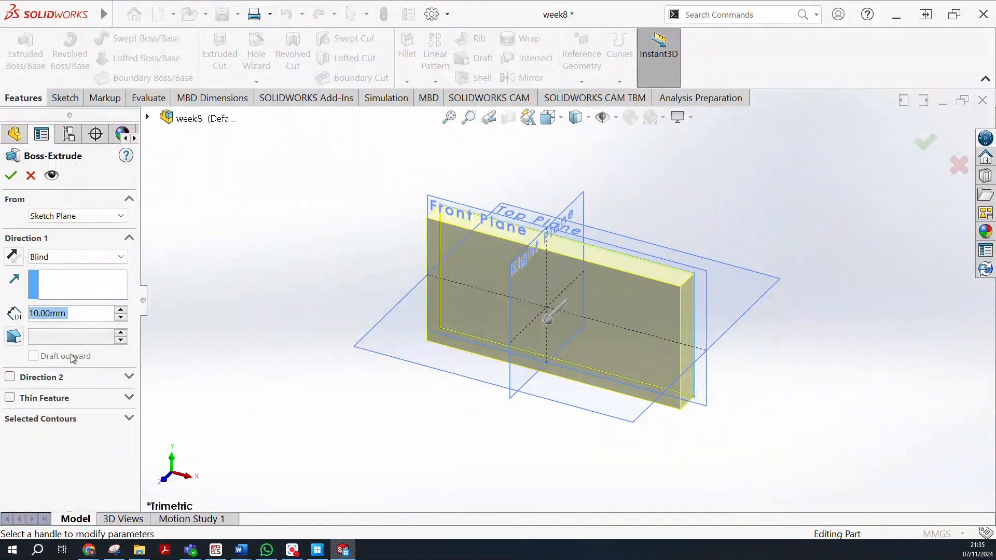
pyautogui.click(10, 177)
# Sketch a circle of about 2.4 mm radius on the block's large front face, near its upper-left corner
pyautogui.moveTo(384, 276); pyautogui.dragTo(450, 250, button='middle')
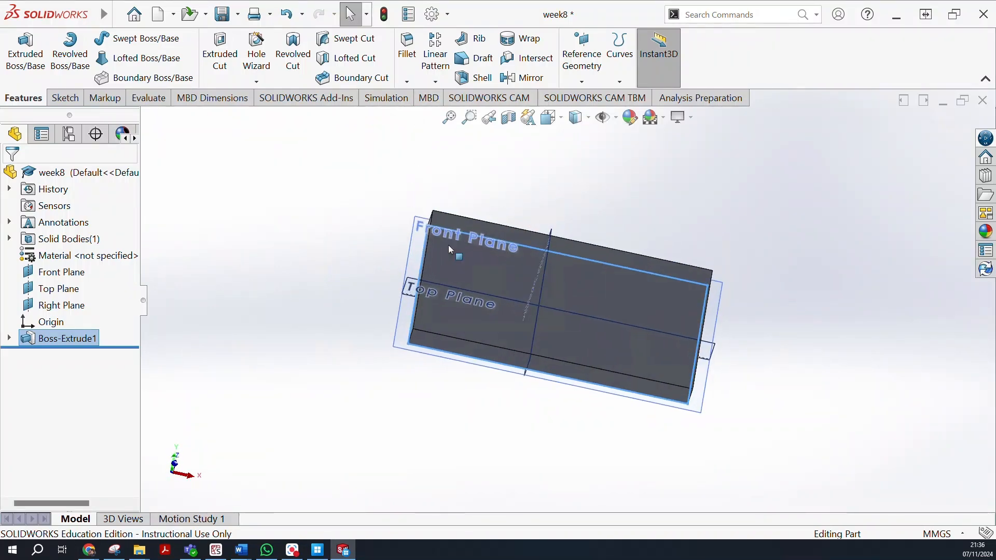
pyautogui.click(478, 262)
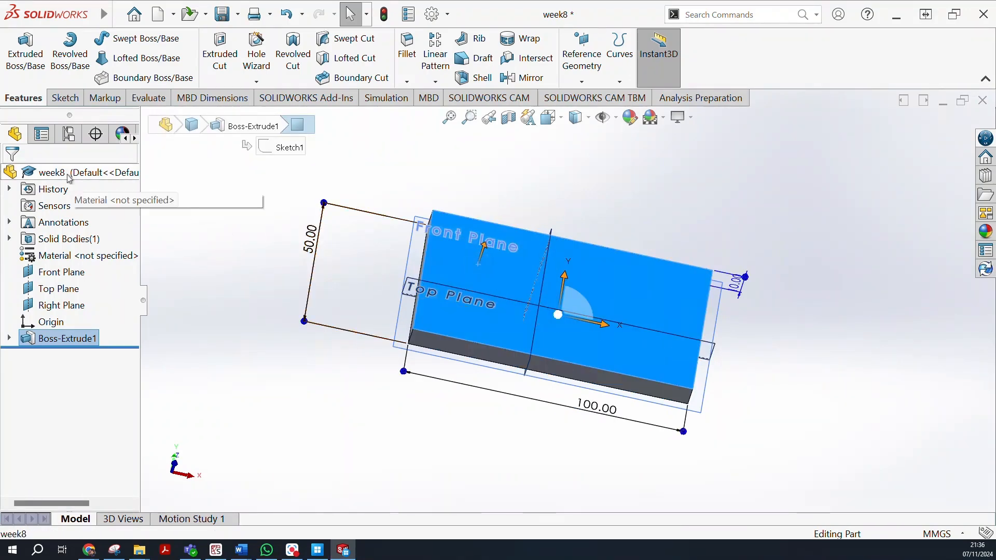
pyautogui.click(65, 98)
pyautogui.click(19, 54)
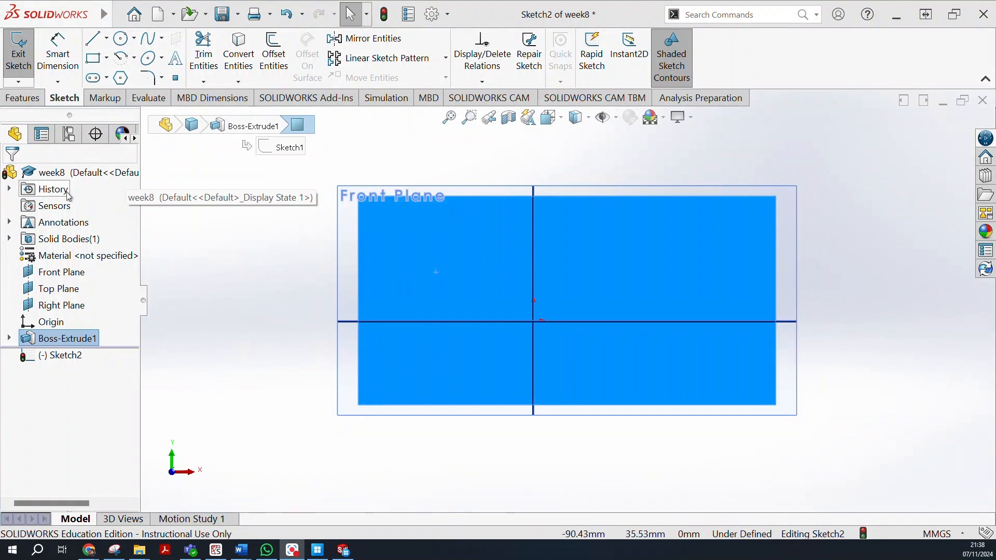
pyautogui.click(121, 38)
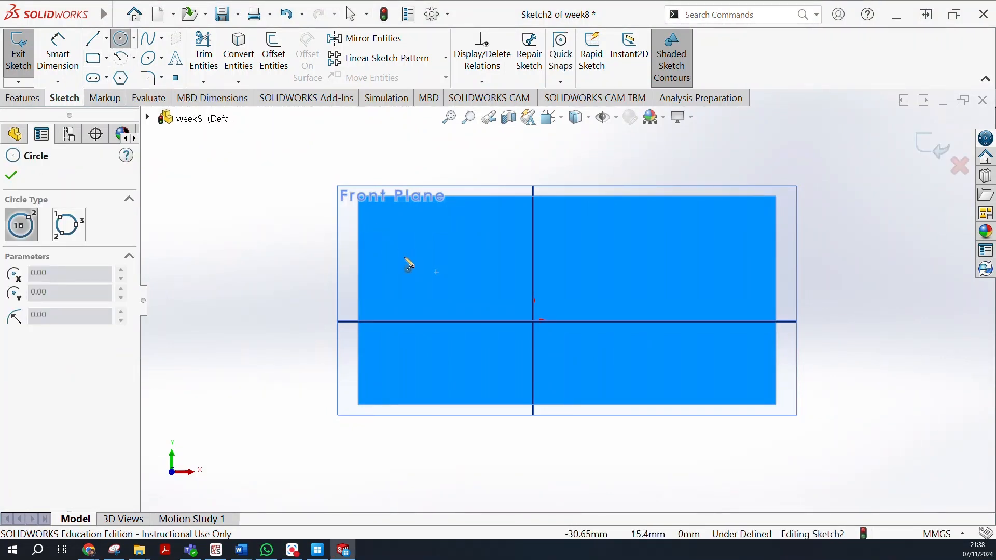
pyautogui.click(394, 254)
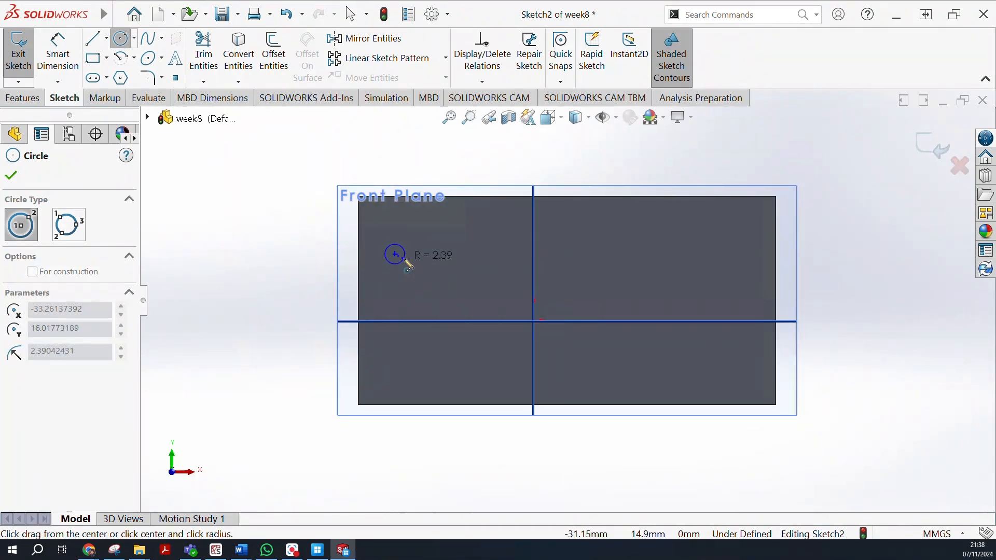
pyautogui.click(406, 258)
pyautogui.click(18, 52)
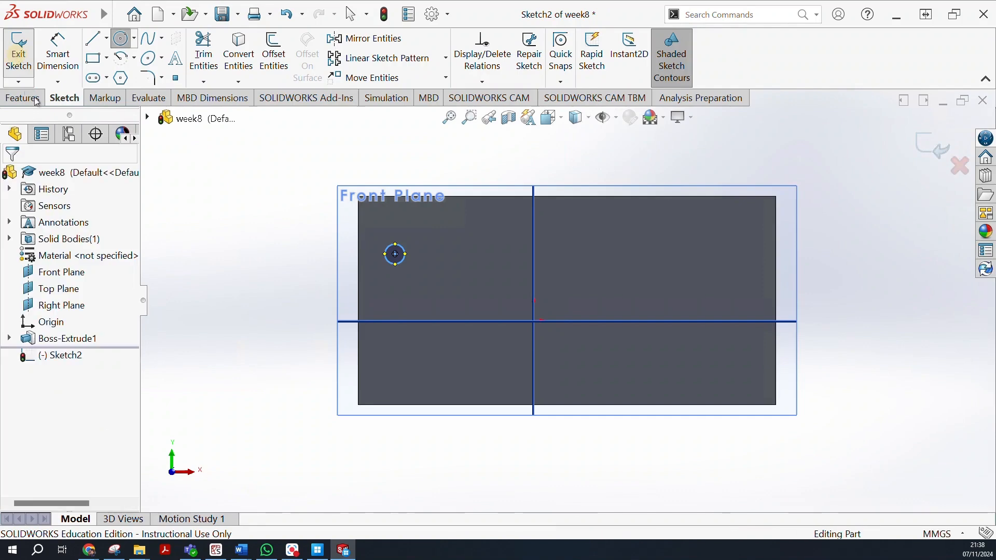
# Extrude the circle into a 10 mm high cylindrical pin merged with the block
pyautogui.click(37, 99)
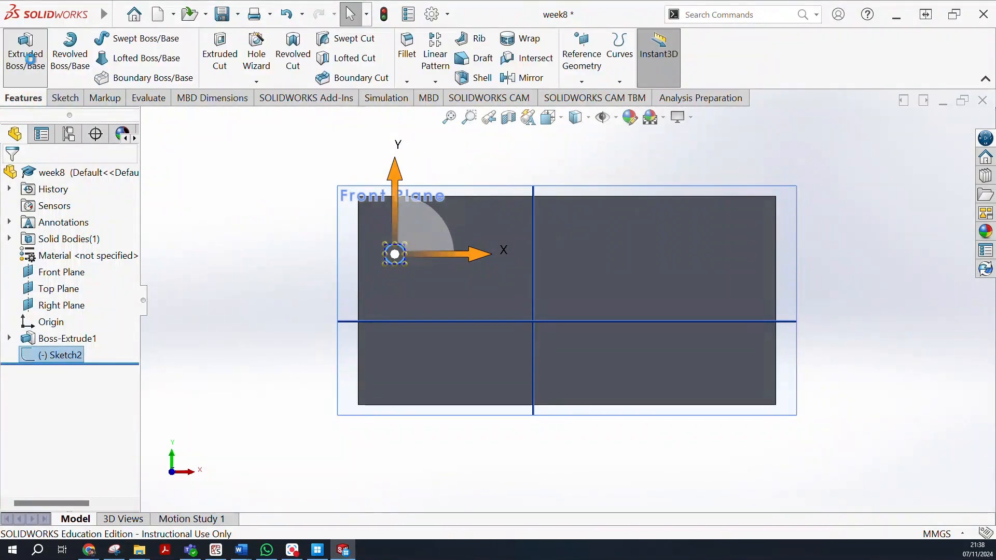
pyautogui.click(25, 52)
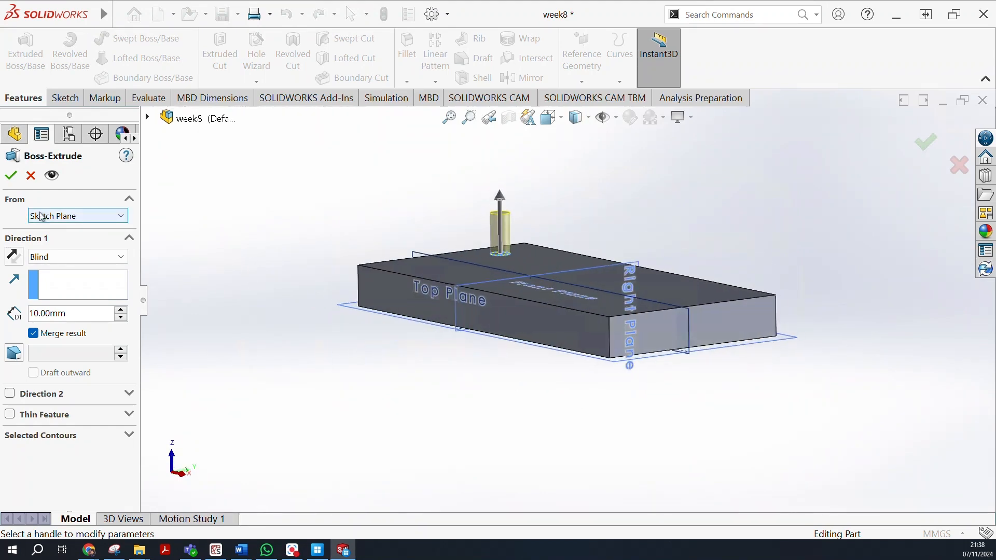
pyautogui.click(10, 175)
# Sketch an S-shaped spline on the block's front face, from the pin's centre through the middle to near the opposite short edge
pyautogui.moveTo(319, 244); pyautogui.dragTo(408, 310, button='middle')
pyautogui.click(461, 272)
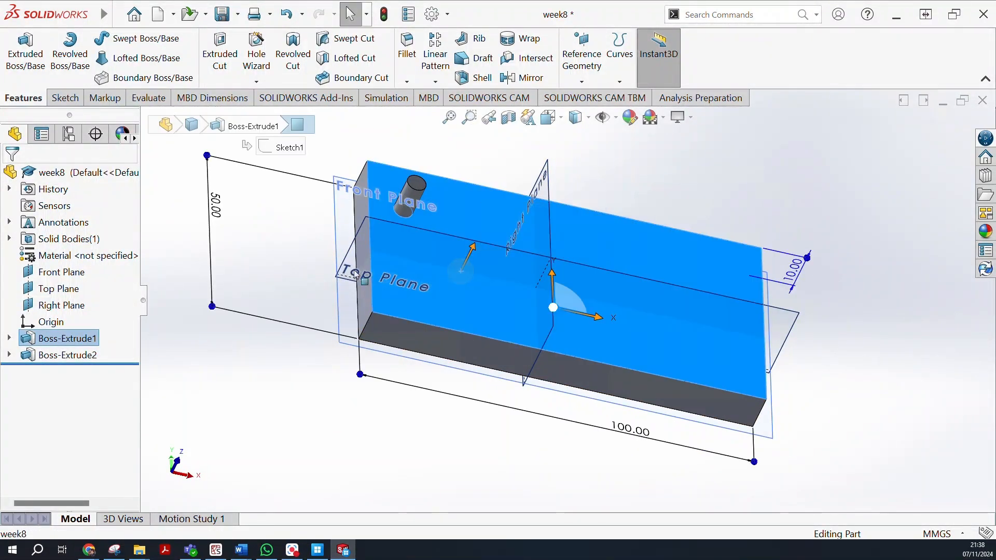
pyautogui.click(62, 98)
pyautogui.click(18, 47)
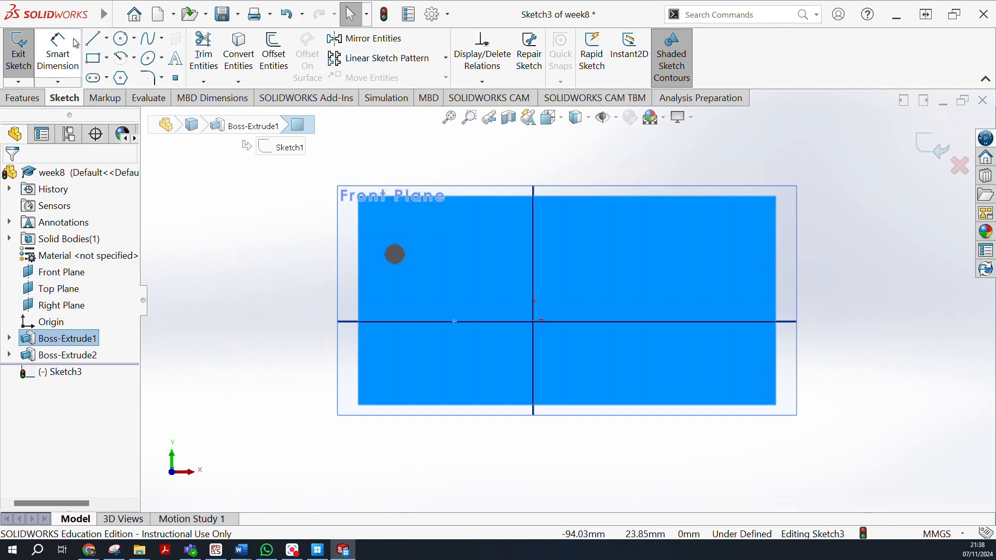
pyautogui.click(146, 45)
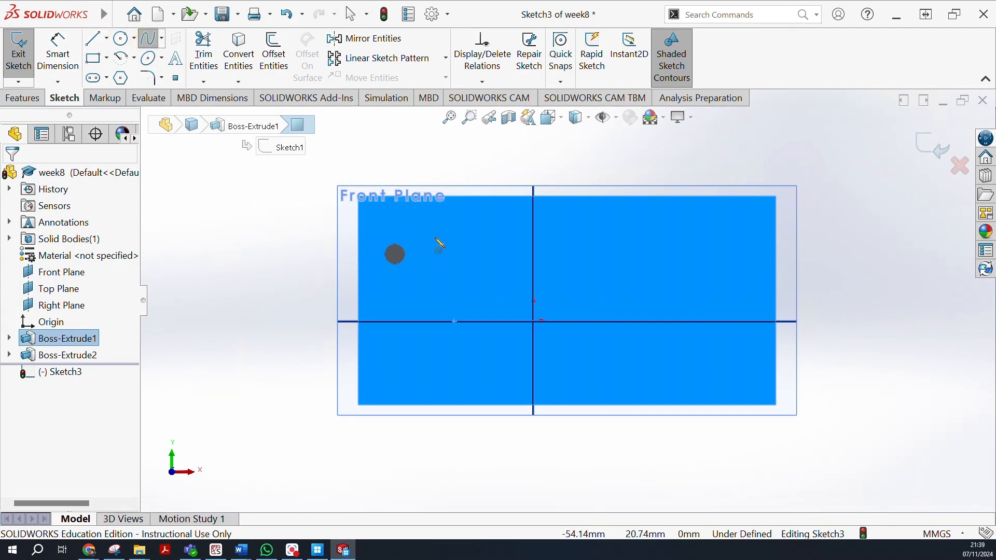
pyautogui.click(396, 254)
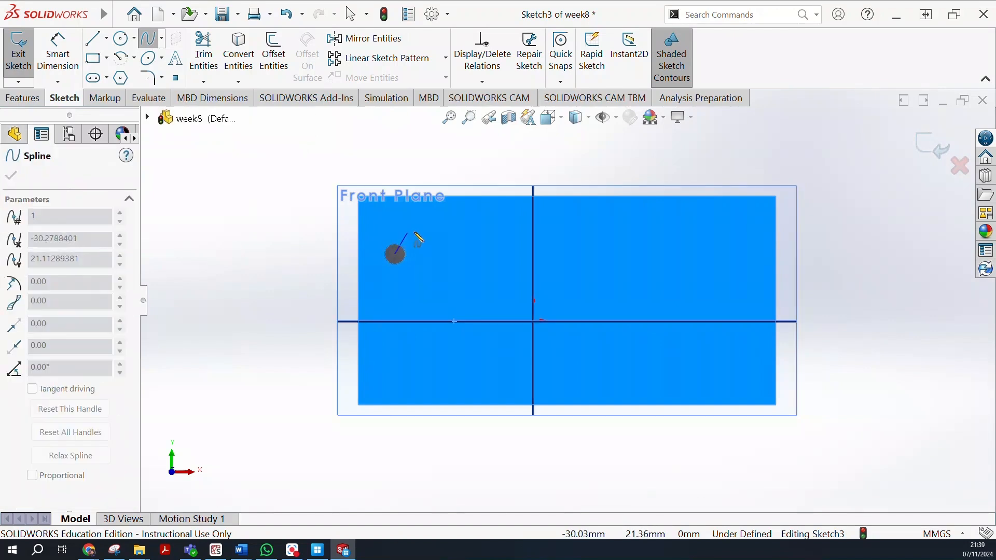
pyautogui.click(441, 226)
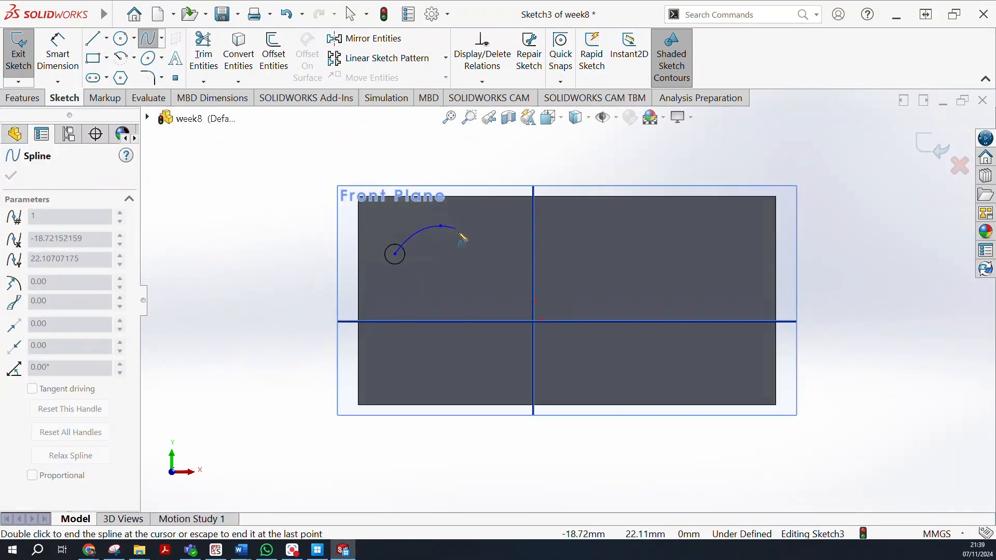
pyautogui.click(484, 260)
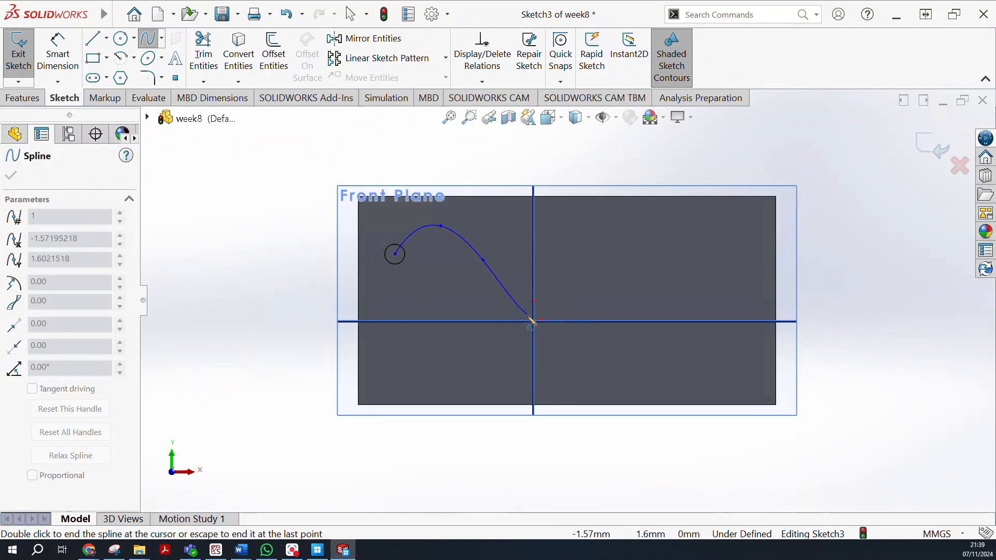
pyautogui.click(565, 355)
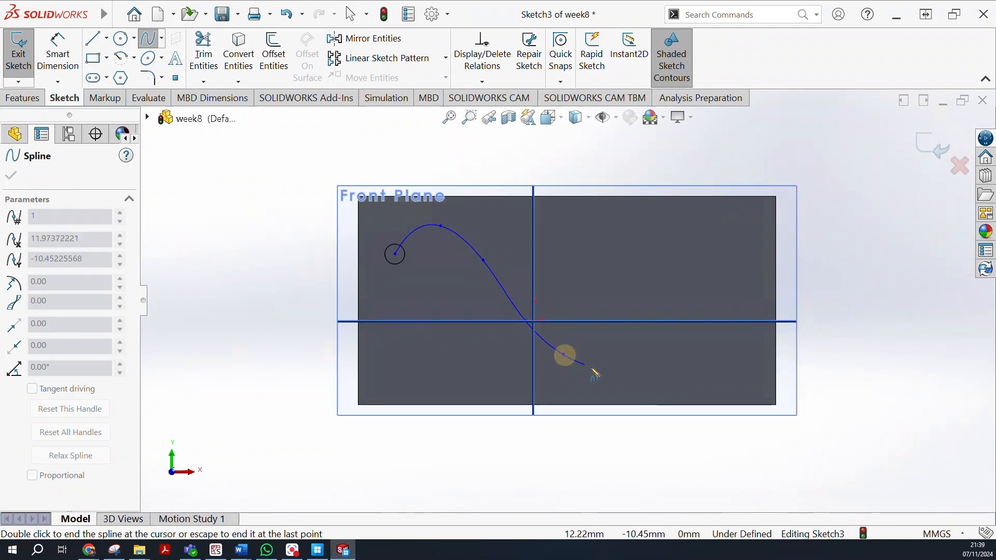
pyautogui.click(699, 359)
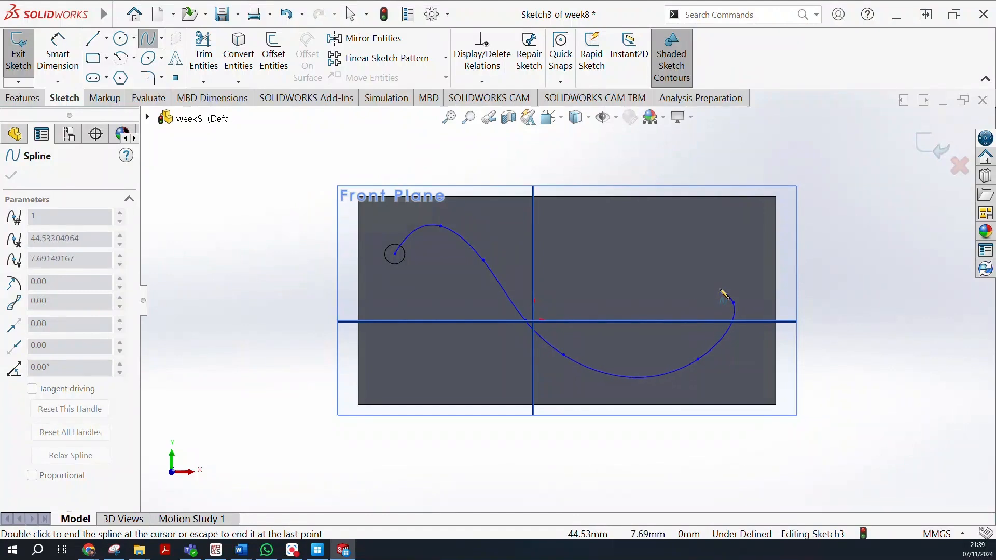
pyautogui.doubleClick(733, 303)
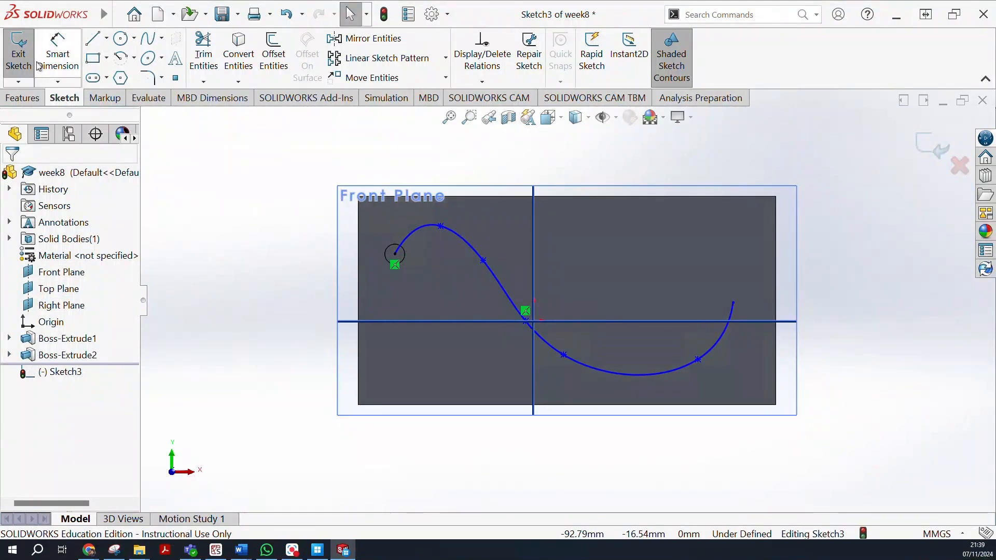
pyautogui.click(18, 52)
pyautogui.moveTo(225, 323)
pyautogui.mouseDown(button='middle')
pyautogui.moveTo(214, 207)
pyautogui.moveTo(265, 225)
pyautogui.moveTo(265, 254)
pyautogui.moveTo(287, 229)
pyautogui.moveTo(261, 268)
pyautogui.moveTo(283, 224)
pyautogui.moveTo(251, 204)
pyautogui.moveTo(257, 304)
pyautogui.mouseUp(button='middle')
pyautogui.click(237, 269)
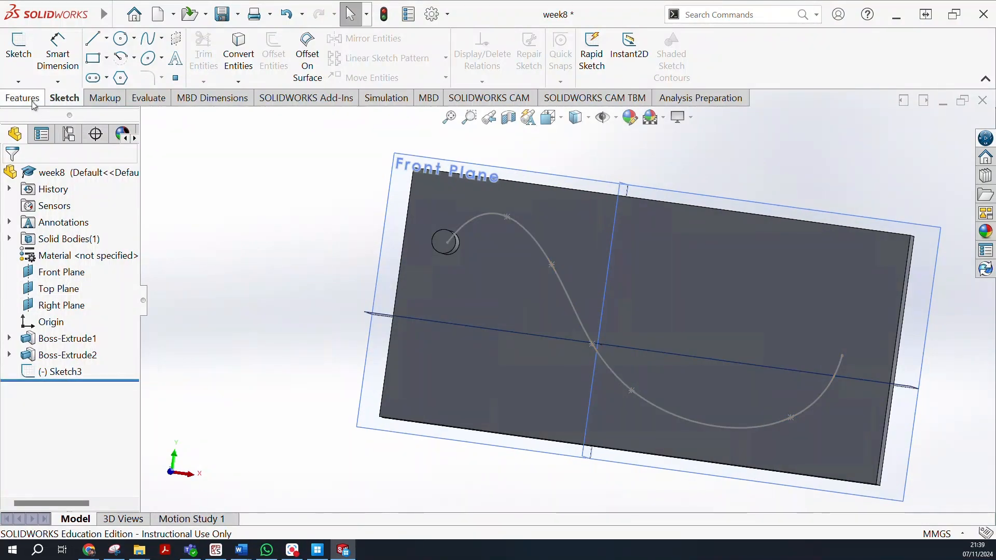
# Start a curve driven pattern of the cylindrical pin, with the S-shaped spline as the pattern direction
pyautogui.click(23, 98)
pyautogui.click(436, 81)
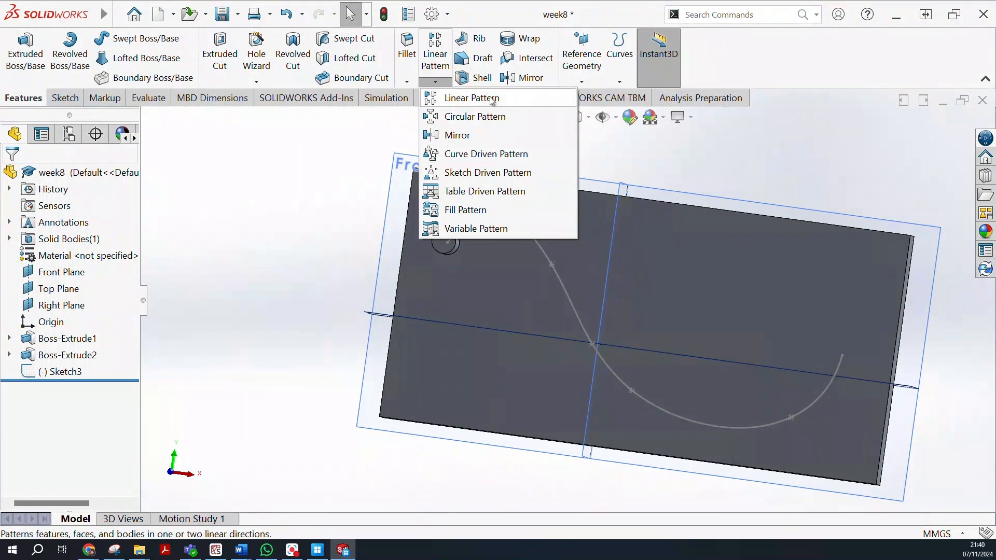
pyautogui.click(470, 164)
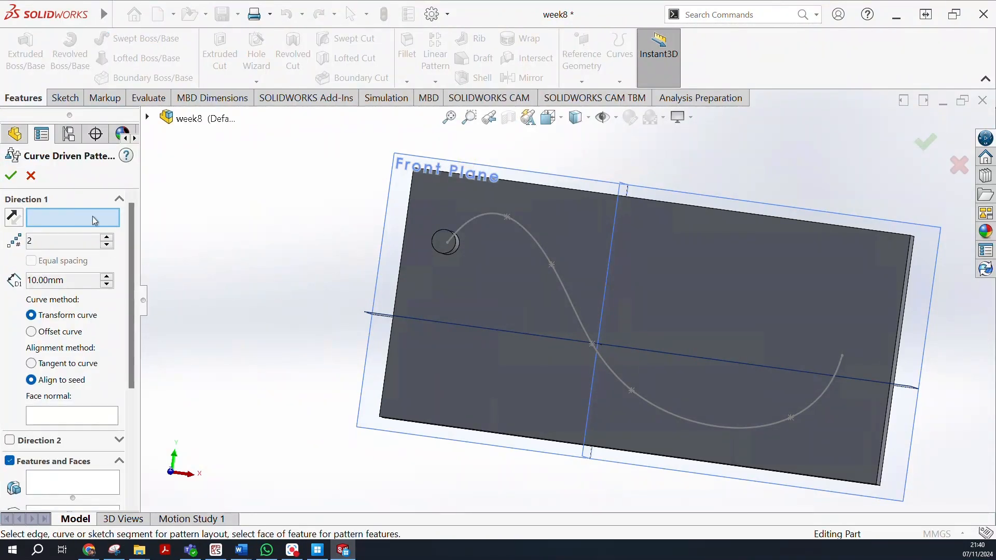
pyautogui.click(544, 255)
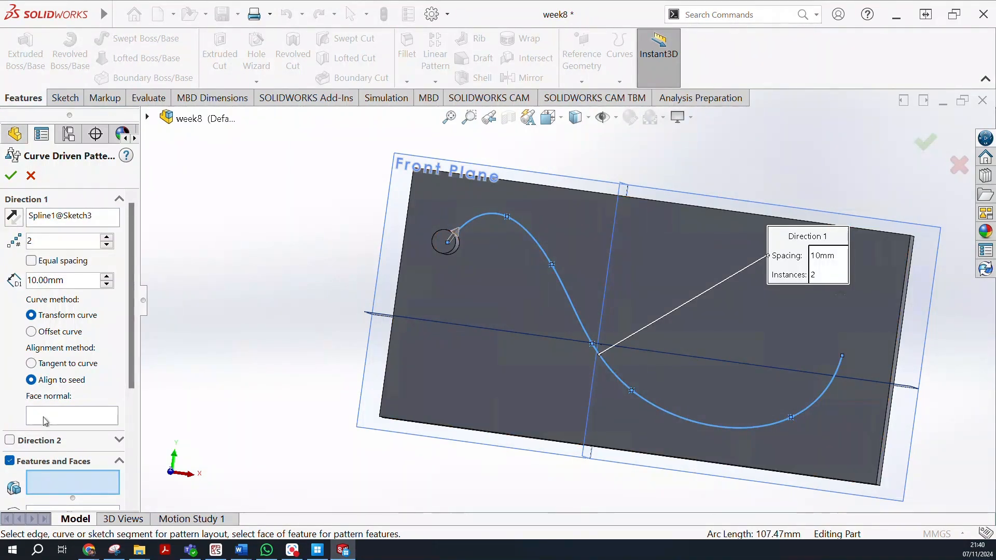
pyautogui.click(446, 248)
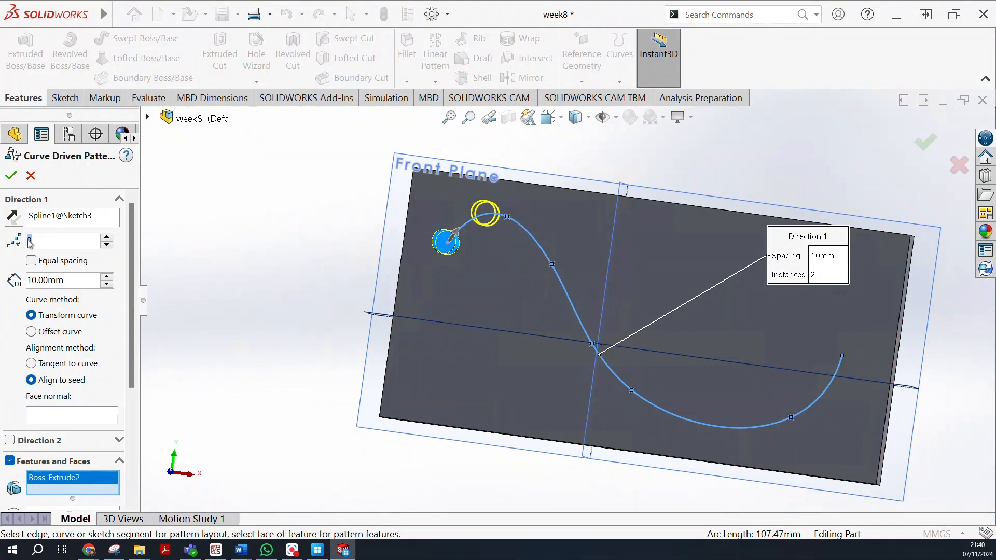
# Set the pin pattern to 10 instances with equal spacing along the spline and accept it
pyautogui.write('4')
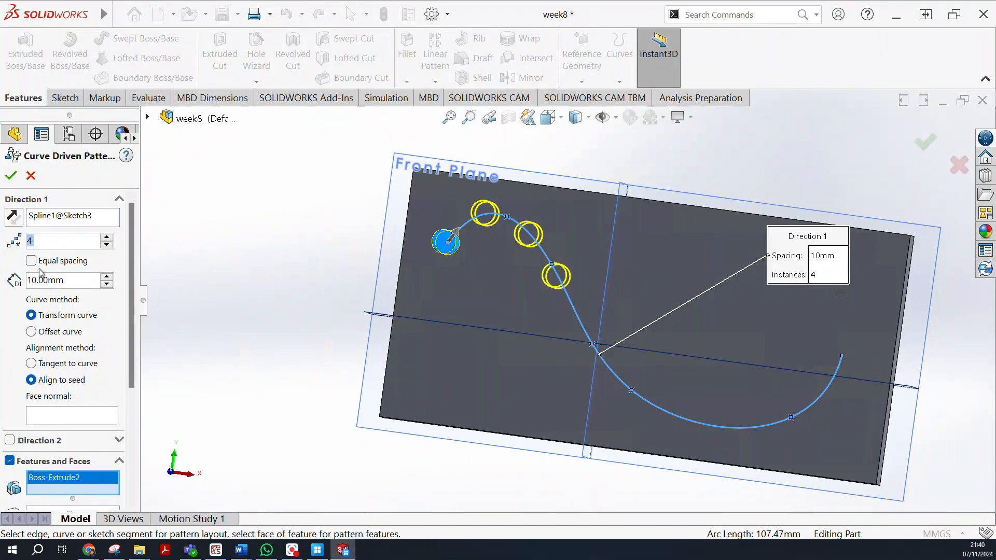
pyautogui.click(31, 262)
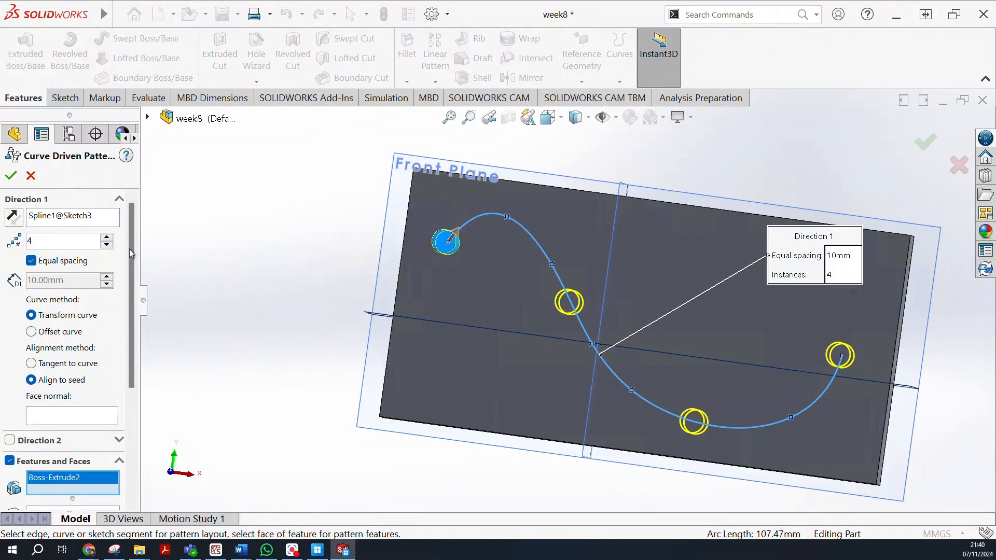
pyautogui.write('10')
pyautogui.press('Return')
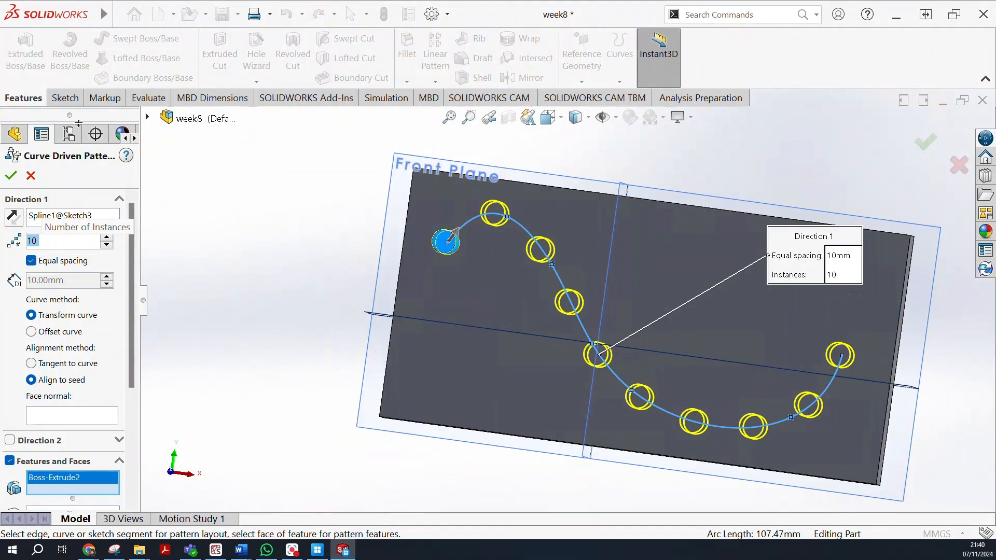
pyautogui.click(11, 176)
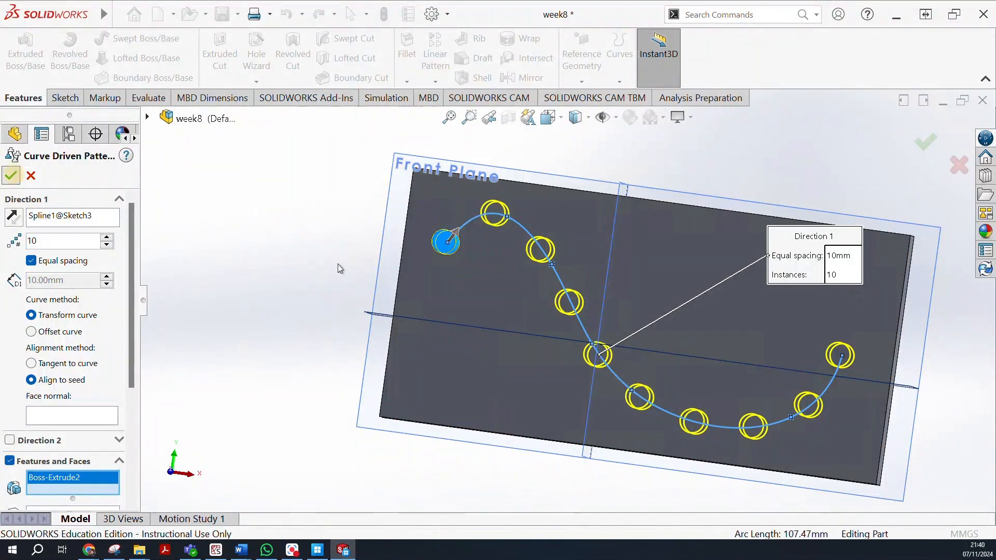
pyautogui.moveTo(371, 256); pyautogui.dragTo(406, 275, button='middle')
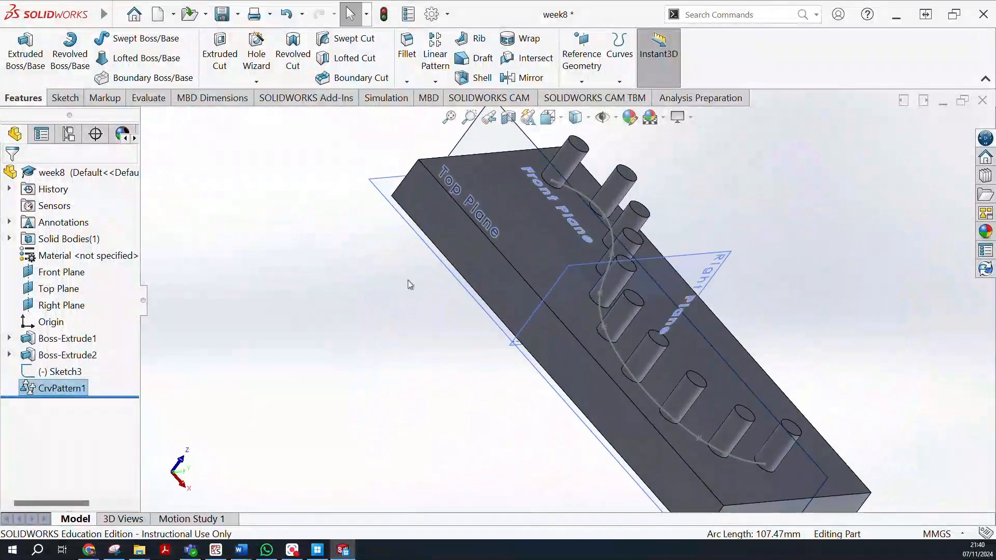
pyautogui.moveTo(789, 261); pyautogui.dragTo(703, 372, button='middle')
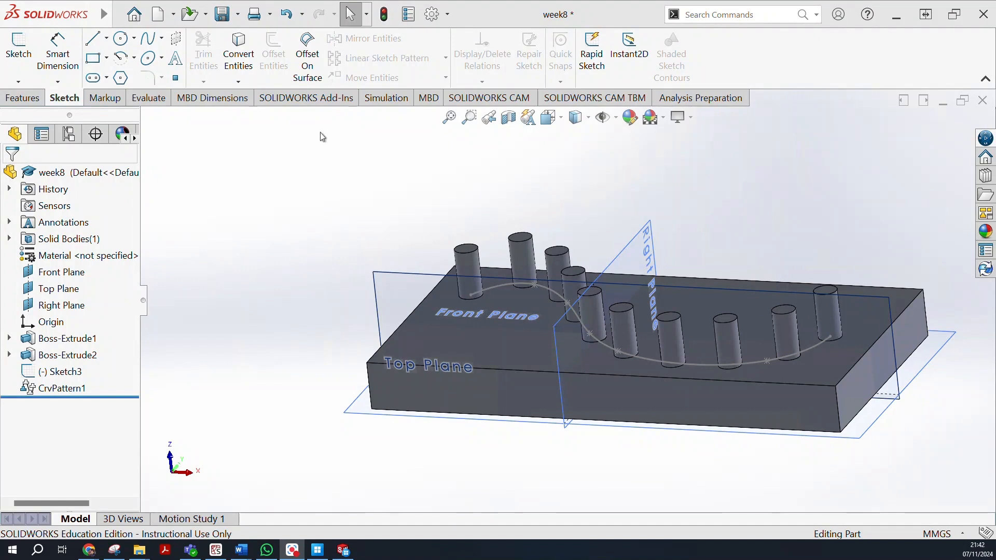
pyautogui.click(20, 97)
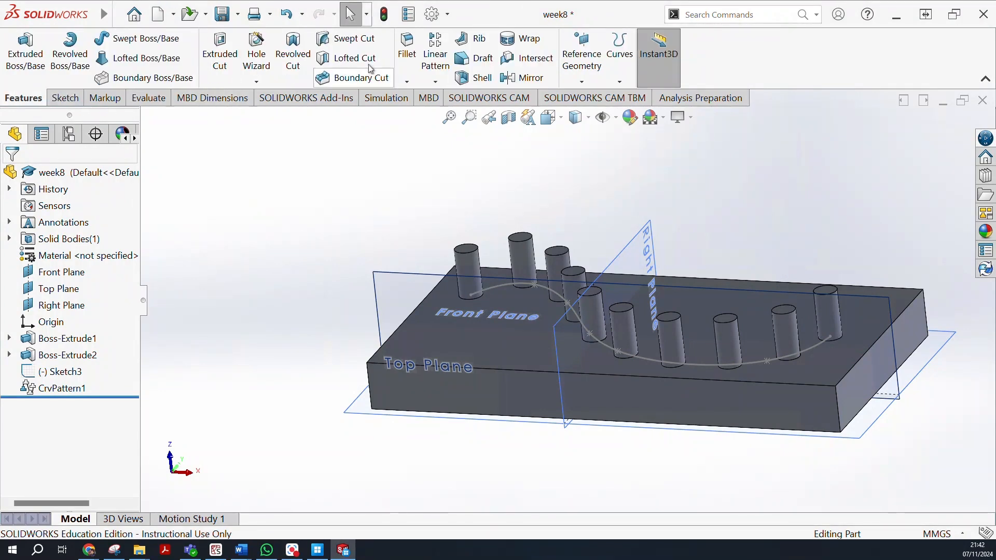
pyautogui.click(435, 82)
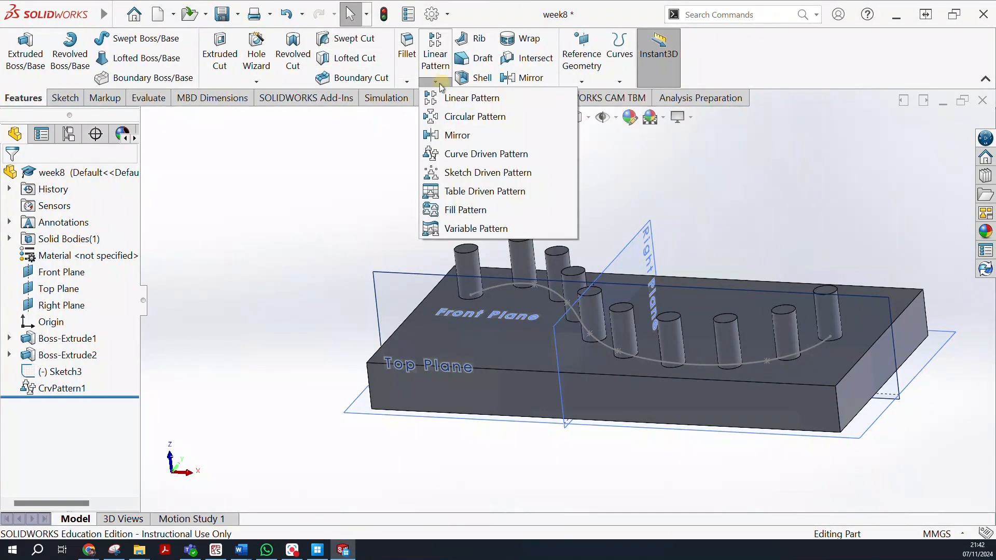
pyautogui.click(197, 137)
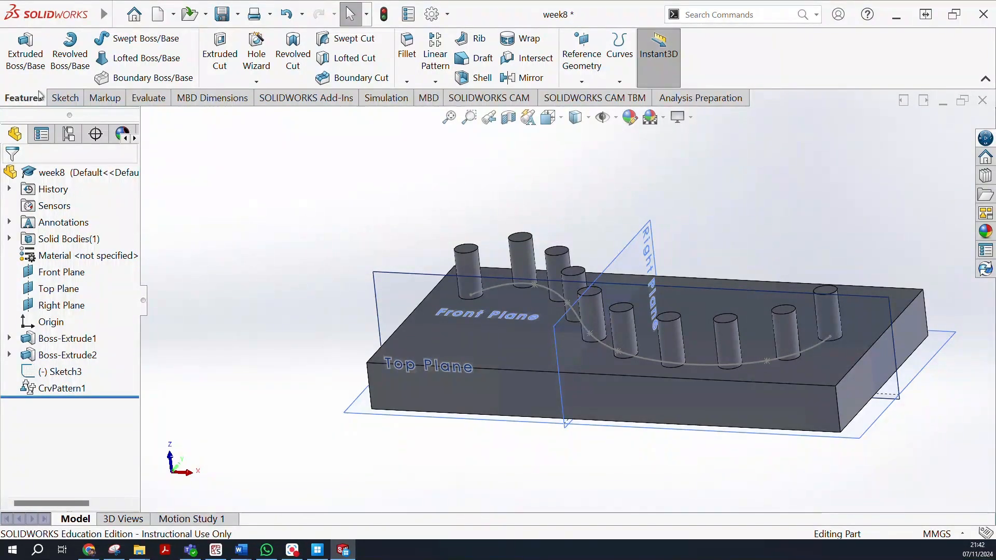
# Sketch five scattered points on the block's large front face, two below the spline and three above it, and close the sketch
pyautogui.click(65, 99)
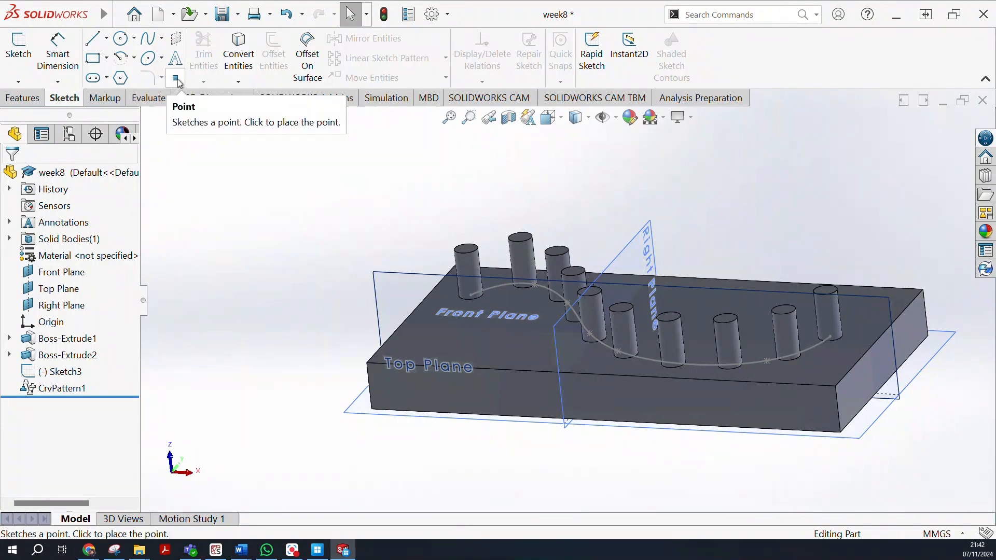
pyautogui.moveTo(257, 251); pyautogui.dragTo(451, 351, button='middle')
pyautogui.click(502, 335)
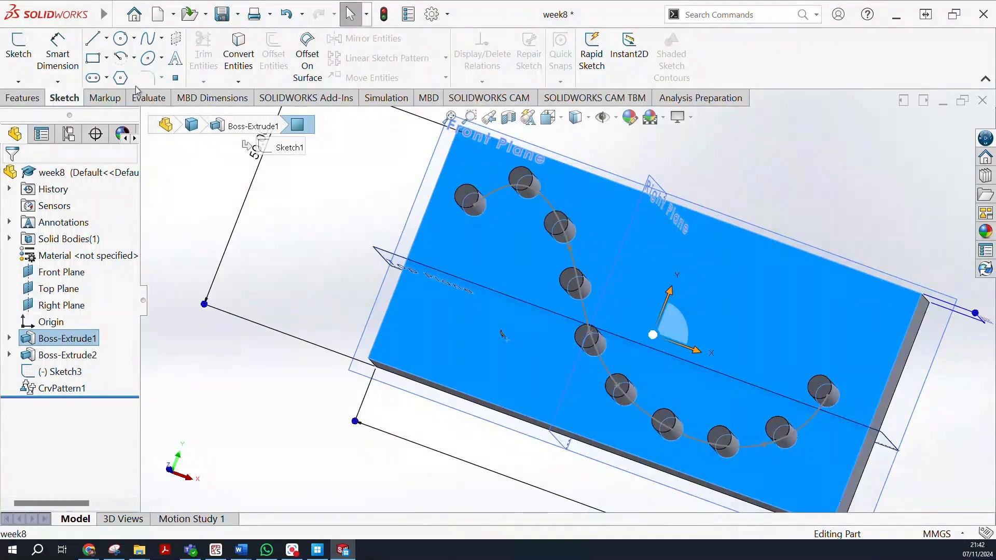
pyautogui.click(21, 62)
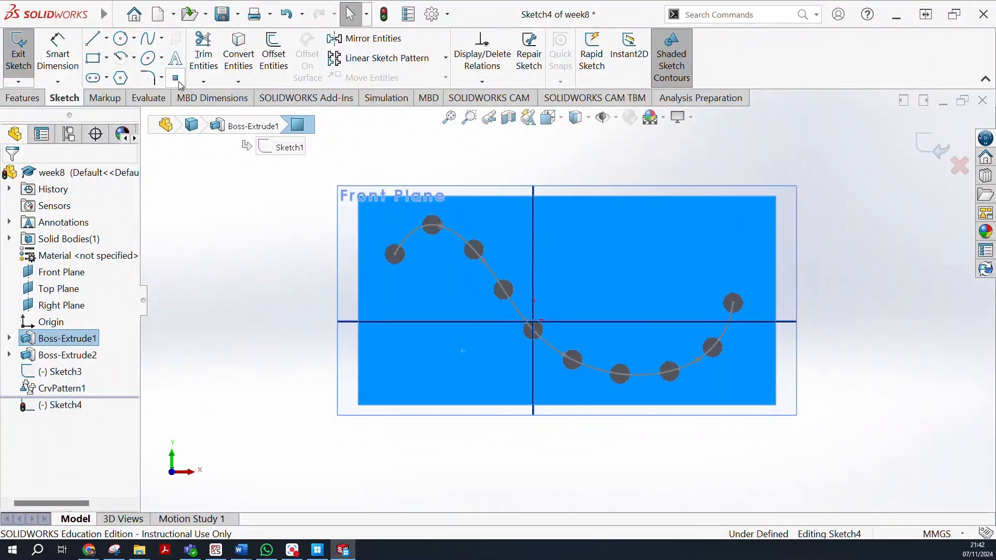
pyautogui.click(175, 77)
pyautogui.click(424, 361)
pyautogui.click(425, 291)
pyautogui.click(584, 240)
pyautogui.click(718, 244)
pyautogui.click(643, 307)
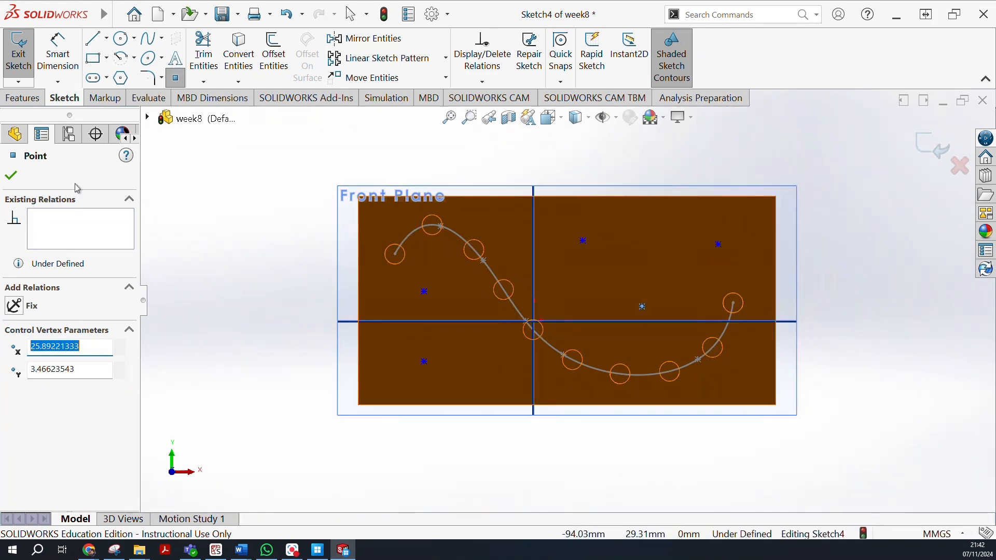
pyautogui.click(18, 177)
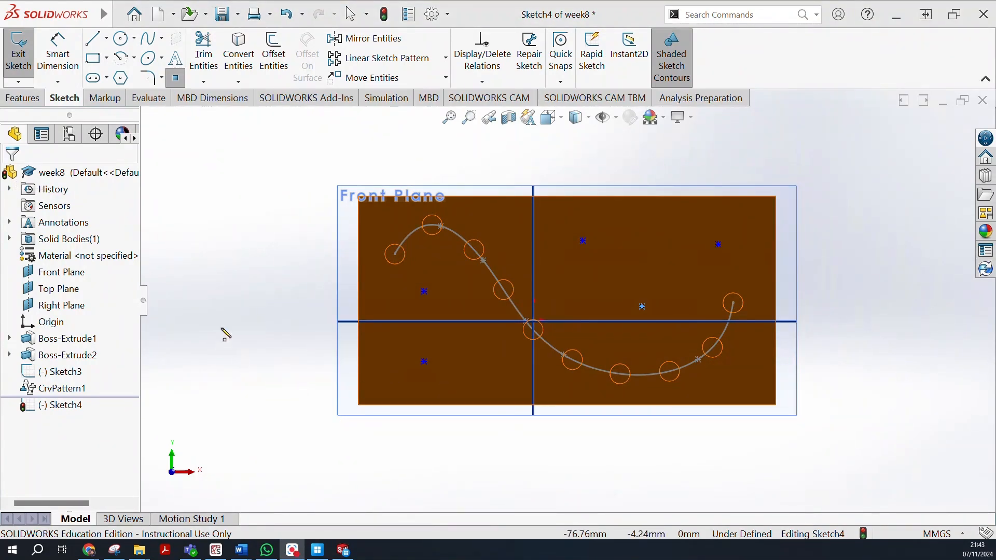
pyautogui.click(18, 51)
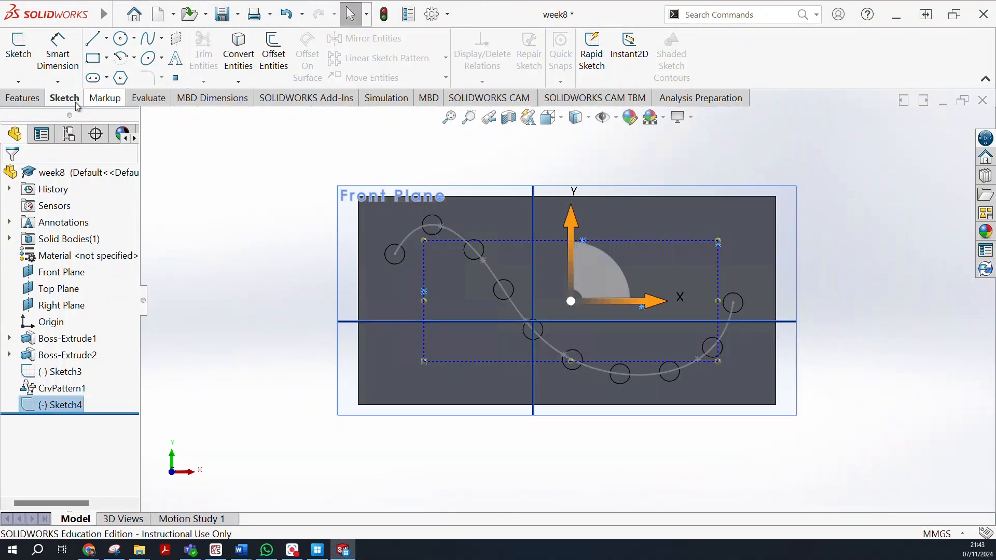
pyautogui.click(22, 97)
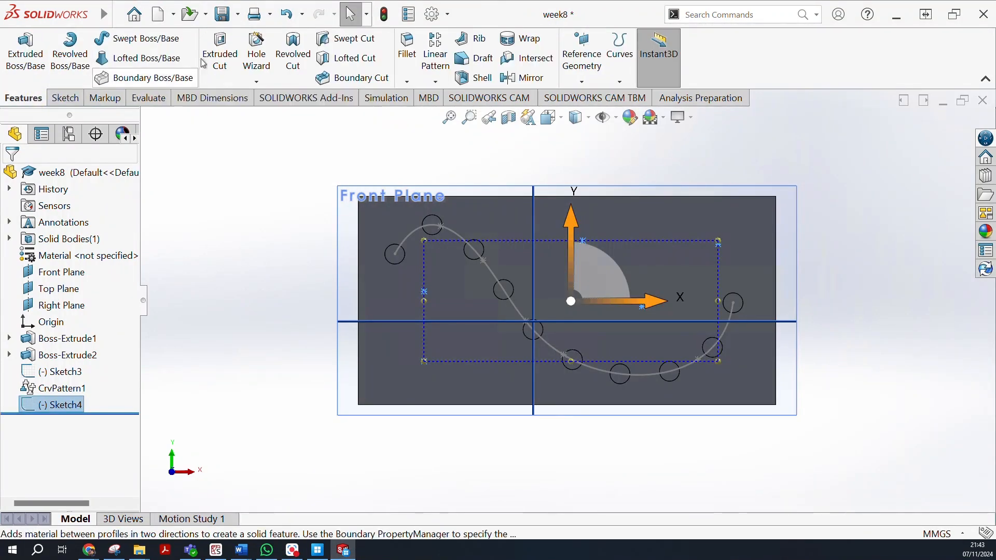
pyautogui.click(220, 52)
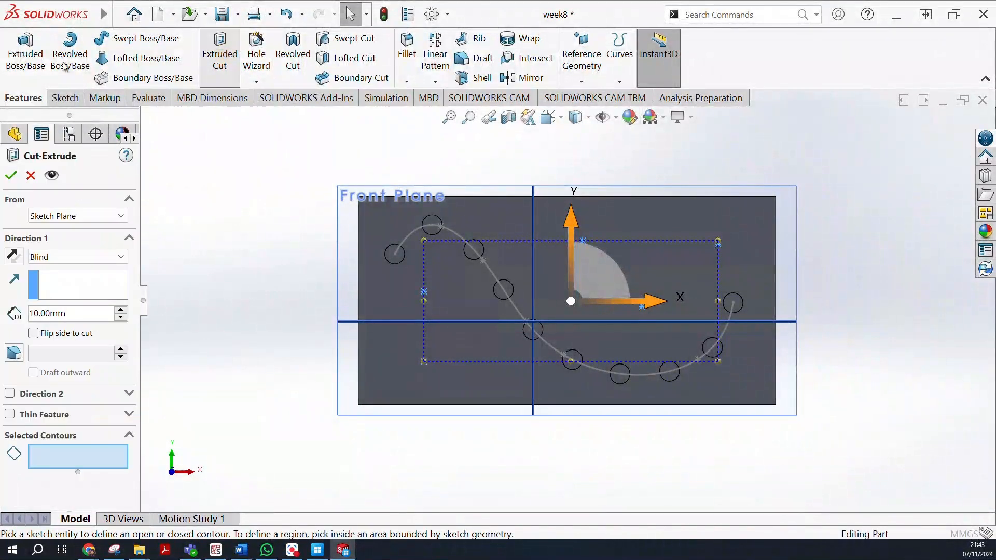
pyautogui.click(64, 99)
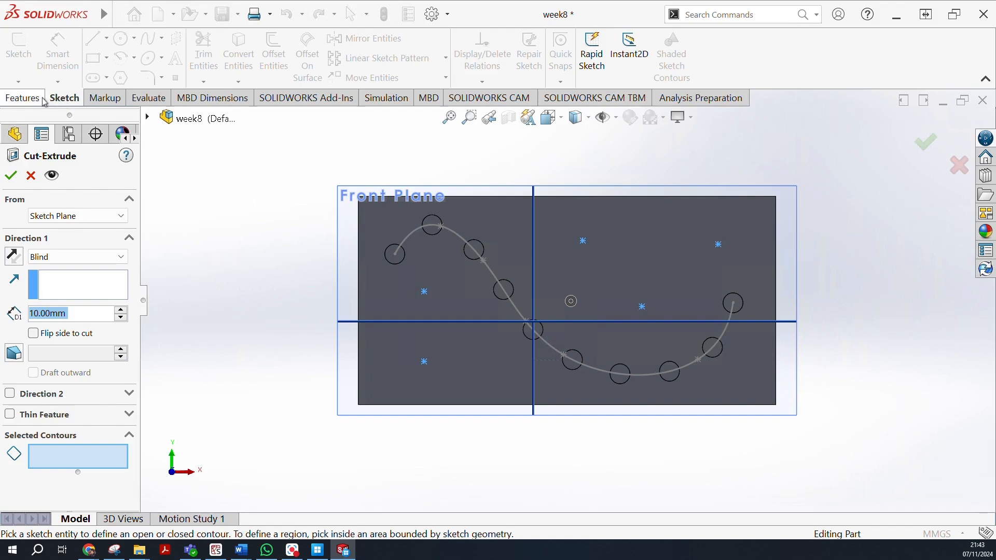
pyautogui.click(44, 100)
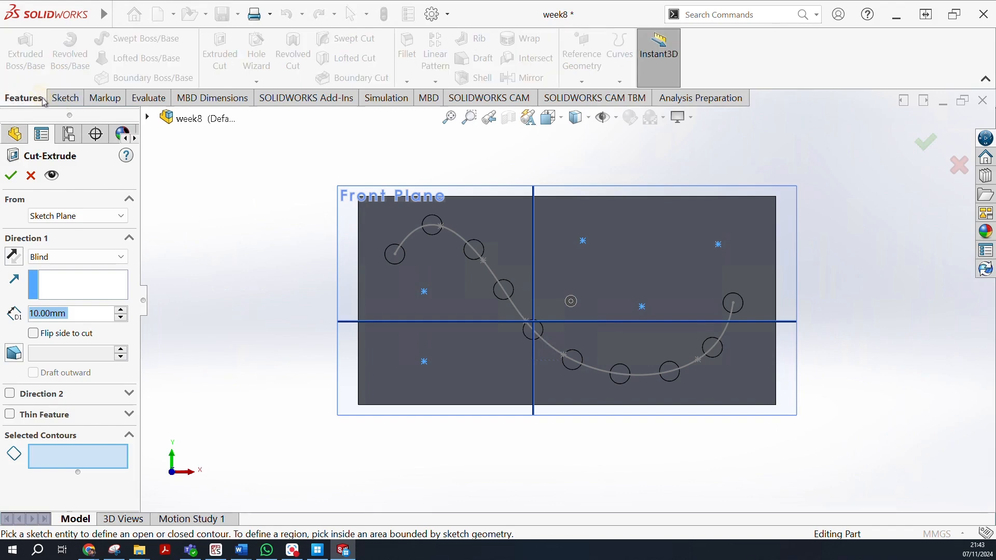
pyautogui.click(32, 183)
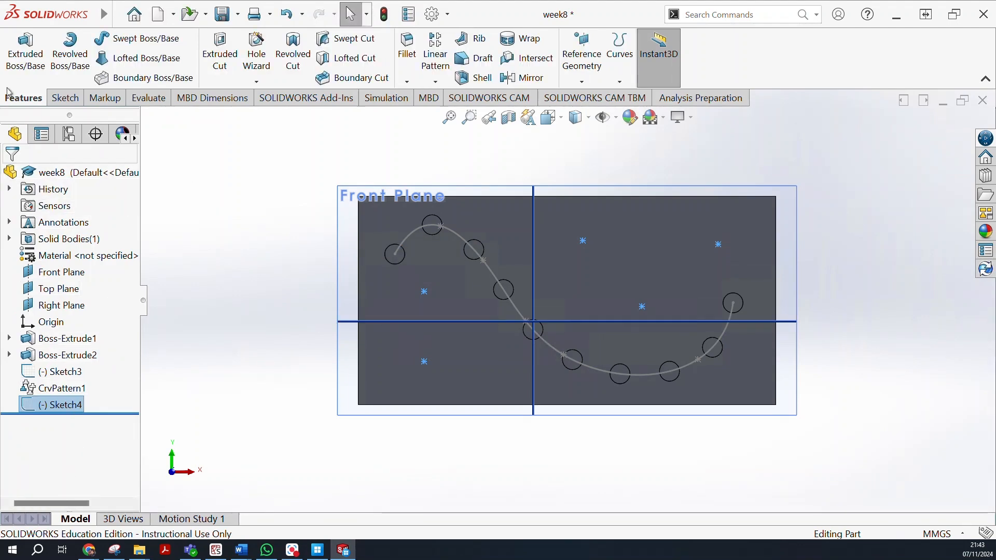
# Start a new sketch on the block's large front face
pyautogui.click(65, 99)
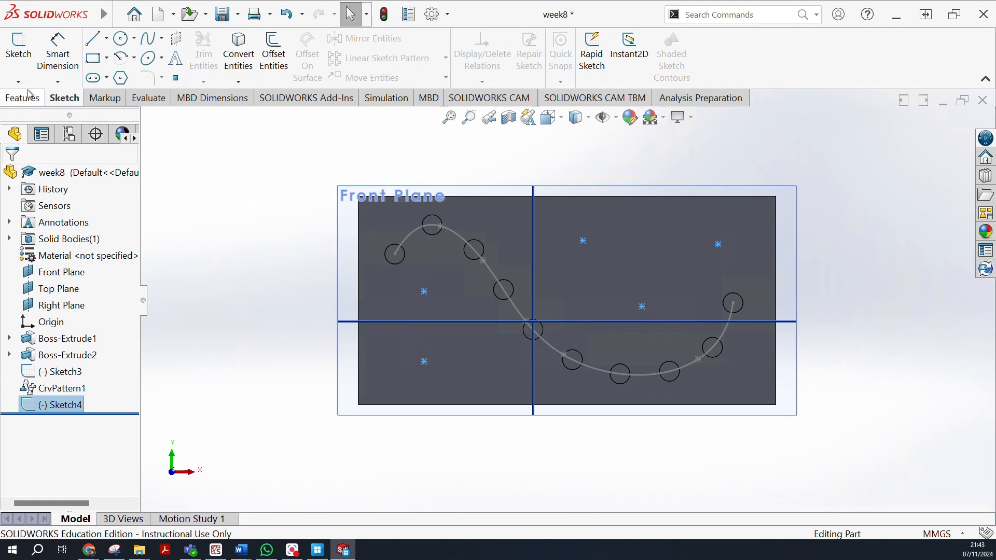
pyautogui.click(396, 362)
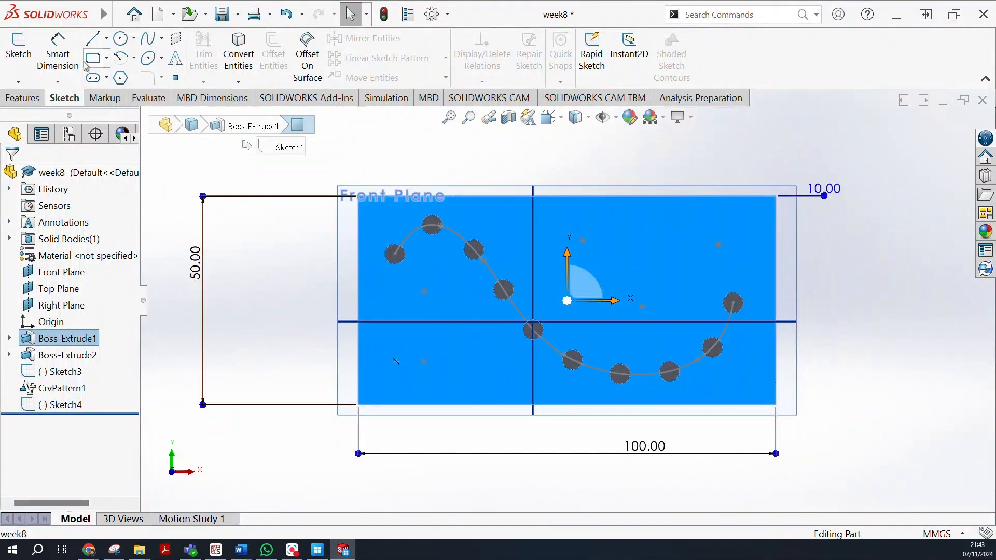
pyautogui.click(18, 54)
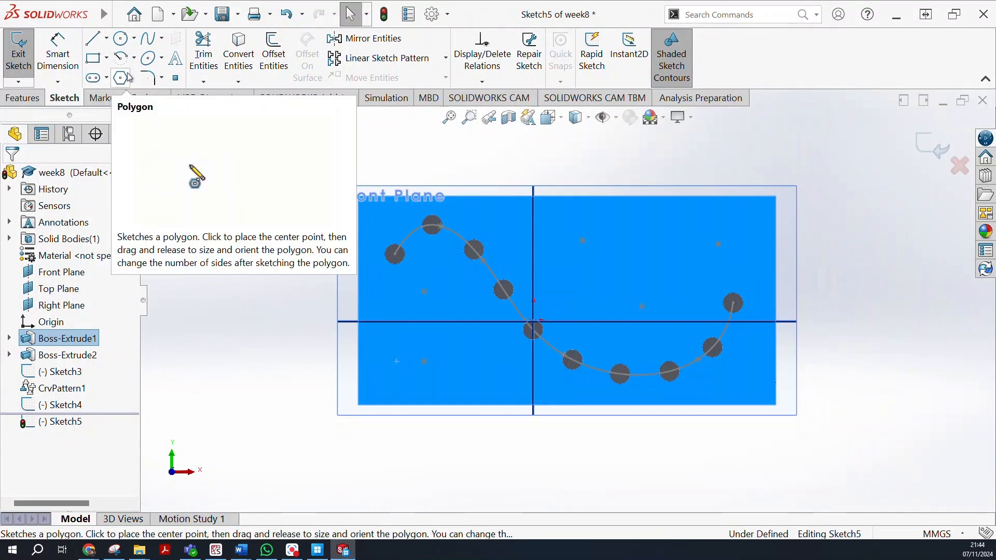
pyautogui.click(94, 78)
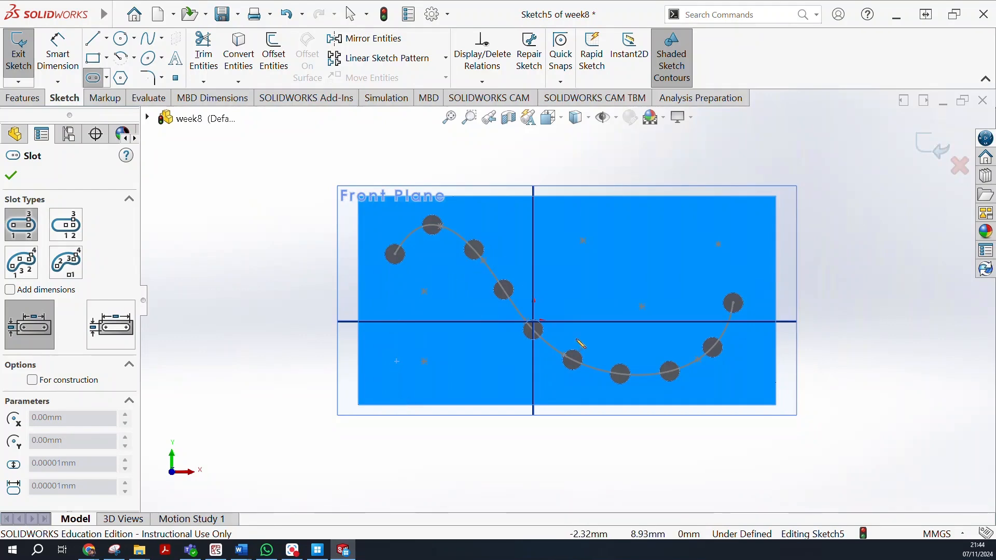
pyautogui.click(458, 375)
pyautogui.click(507, 373)
pyautogui.click(507, 382)
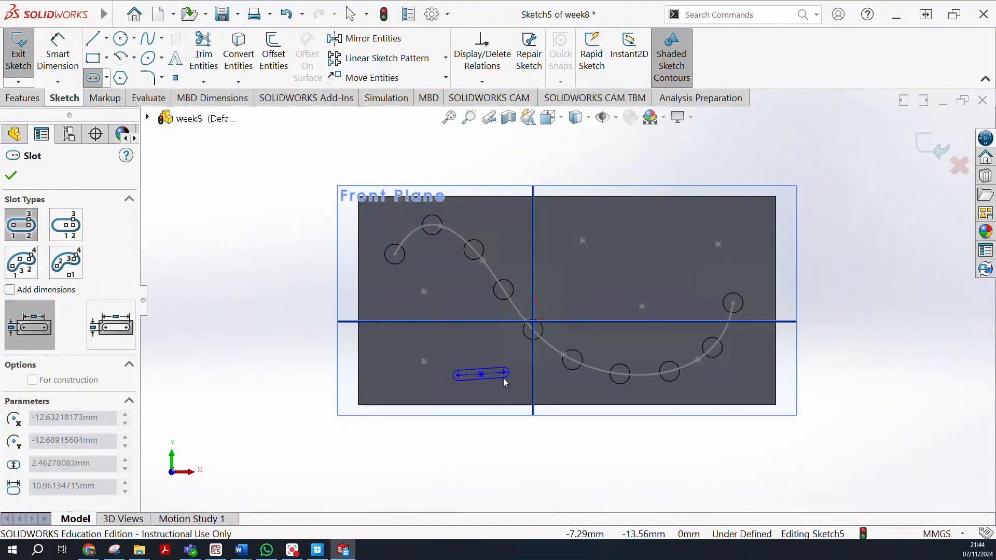
pyautogui.press('Escape')
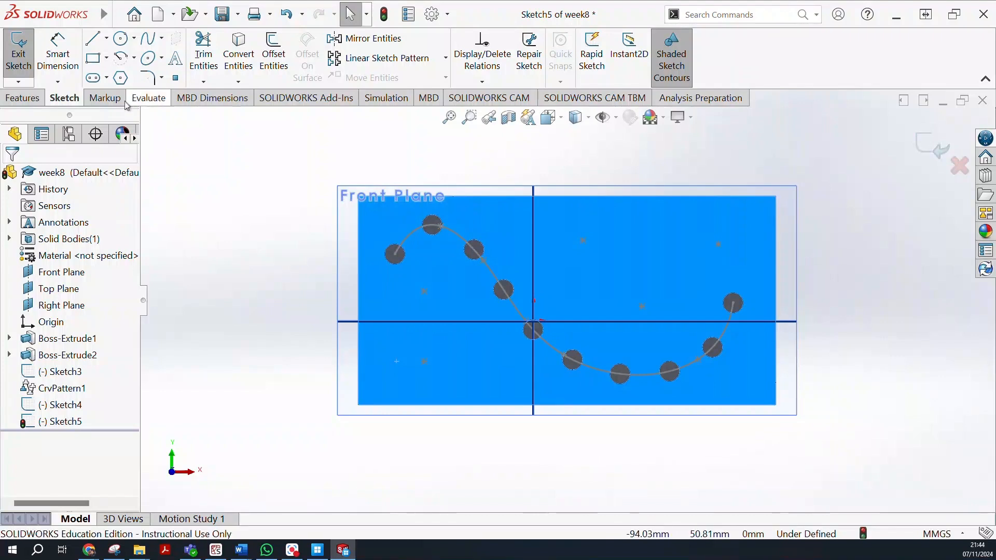
# Sketch a vertical straight slot near the face's lower-left corner, about 9.3 mm between centres and 4.2 mm wide, and close the sketch
pyautogui.click(93, 78)
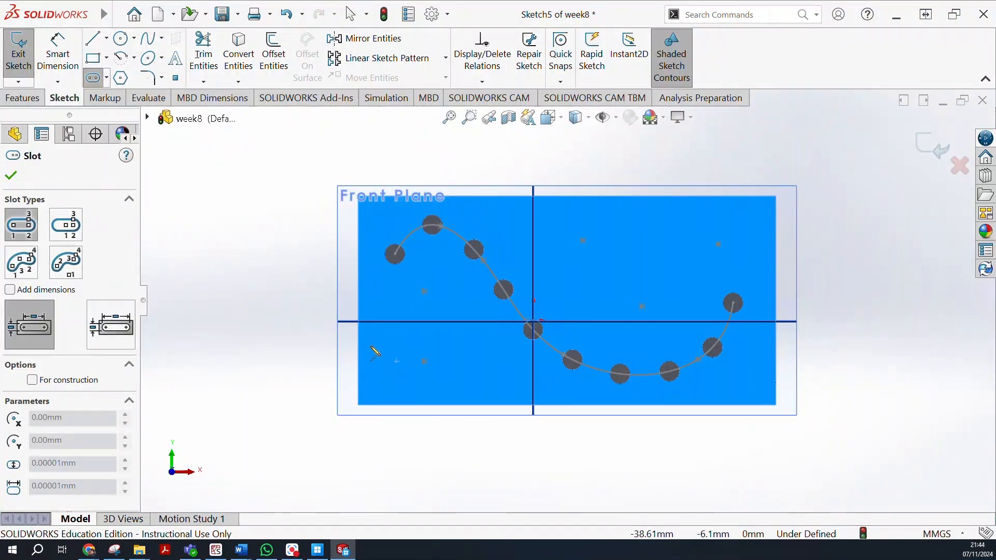
pyautogui.click(371, 345)
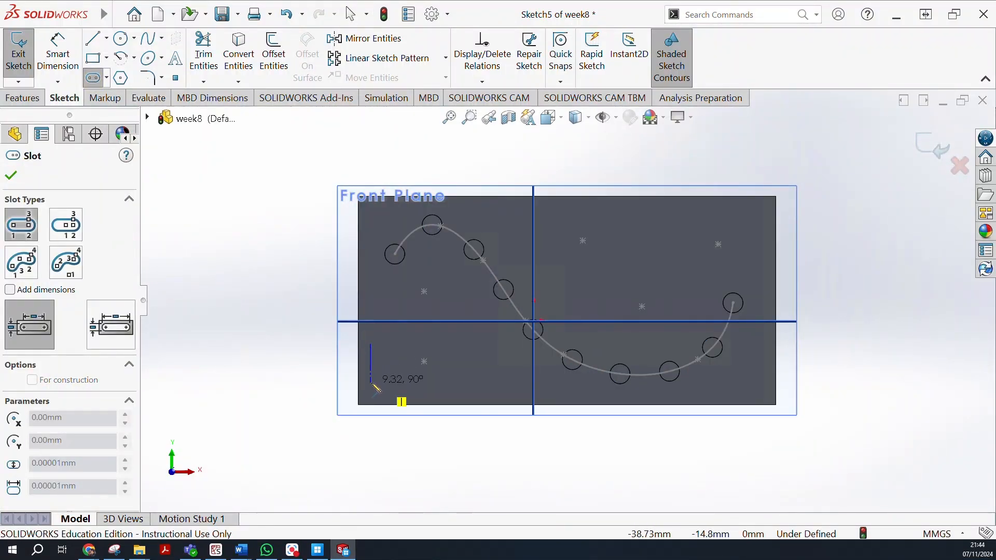
pyautogui.click(371, 384)
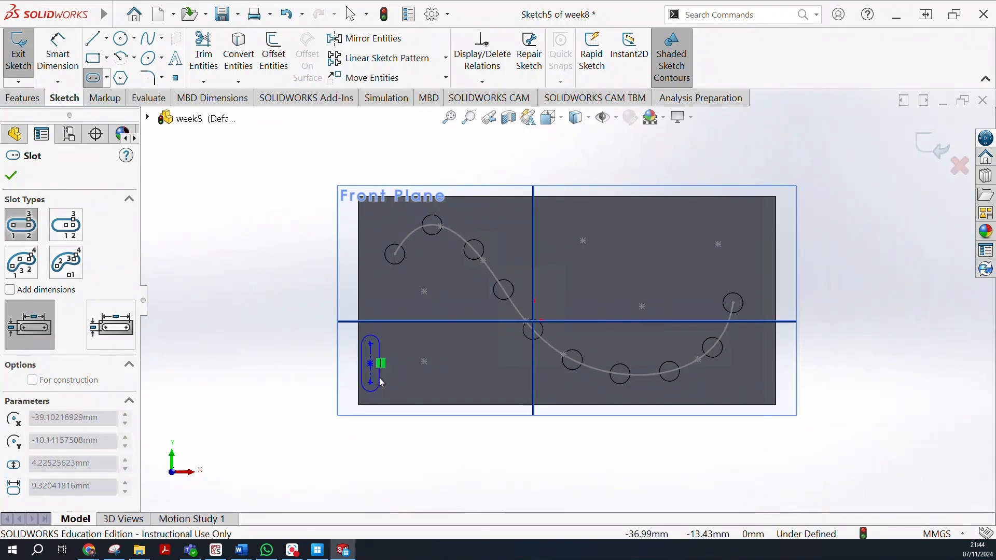
pyautogui.click(380, 381)
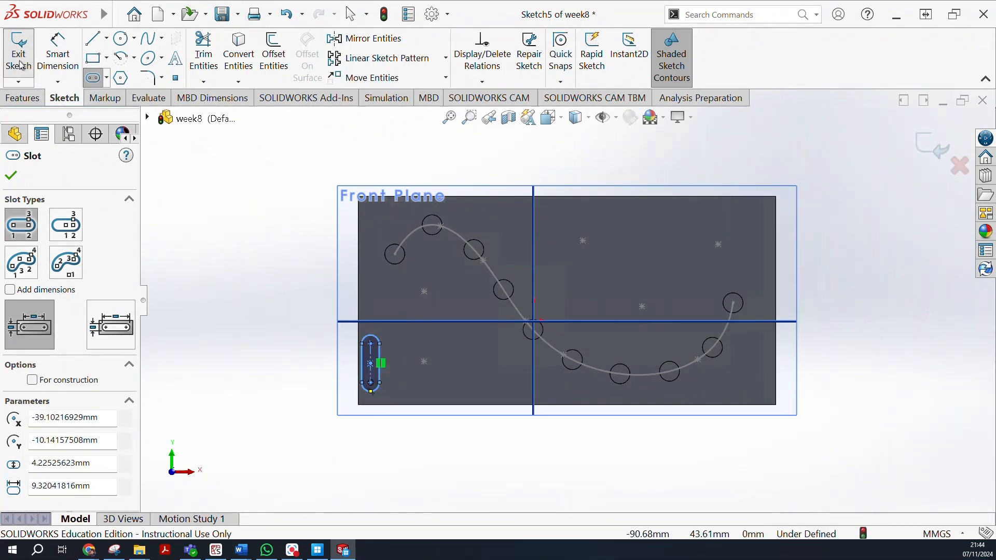
pyautogui.press('Escape')
pyautogui.click(28, 98)
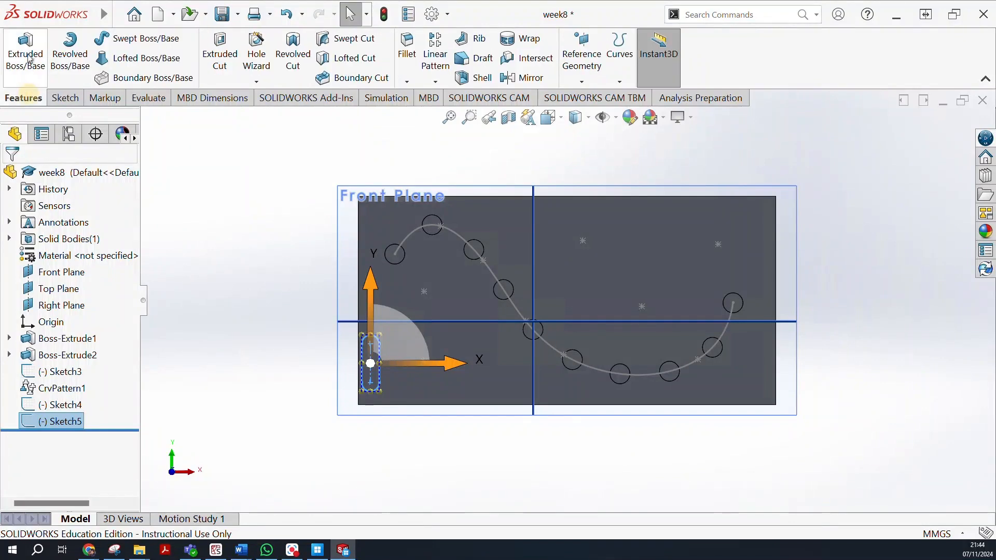
# Cut the slot profile 10 mm deep, Blind, through the block with Extruded Cut
pyautogui.click(221, 54)
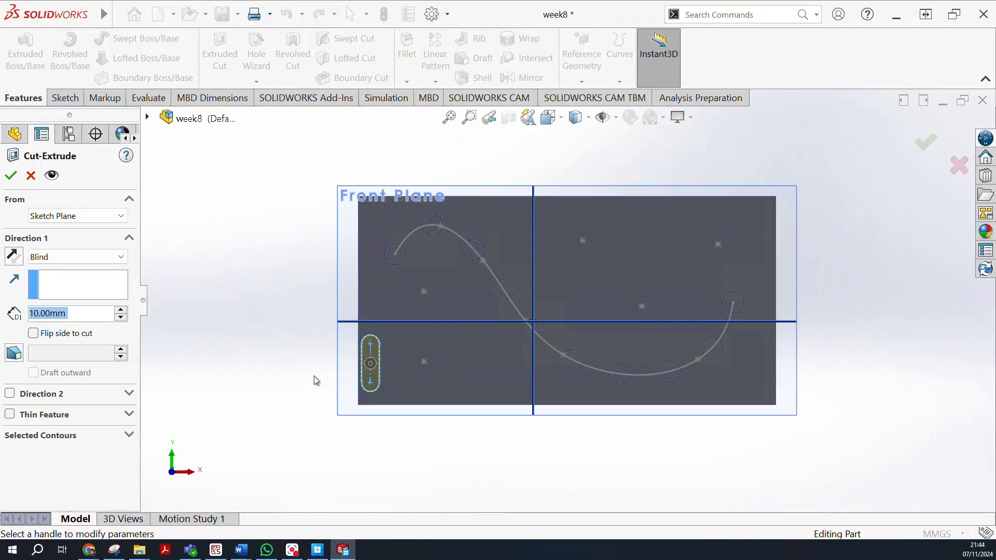
pyautogui.moveTo(312, 346); pyautogui.dragTo(308, 132, button='middle')
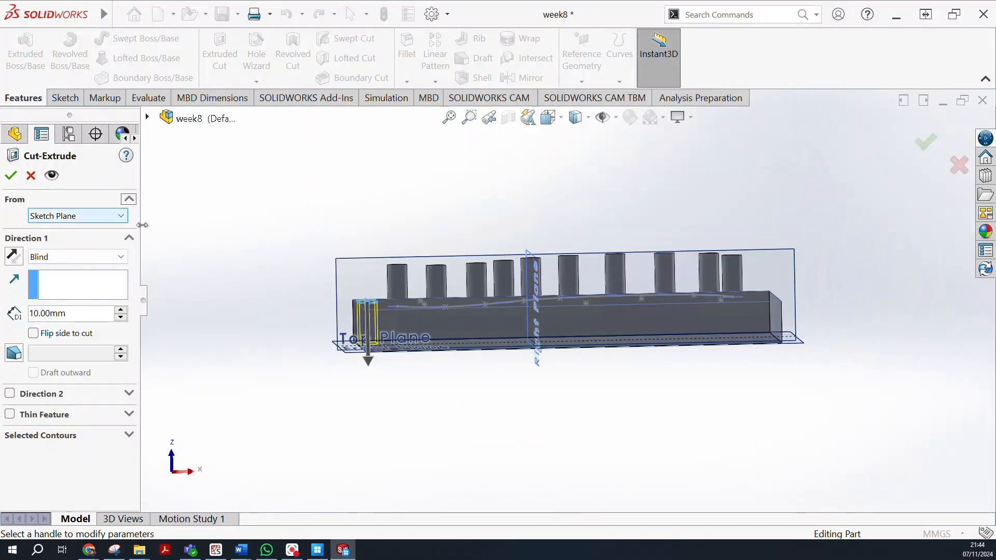
pyautogui.click(9, 178)
pyautogui.moveTo(257, 265); pyautogui.dragTo(254, 417, button='middle')
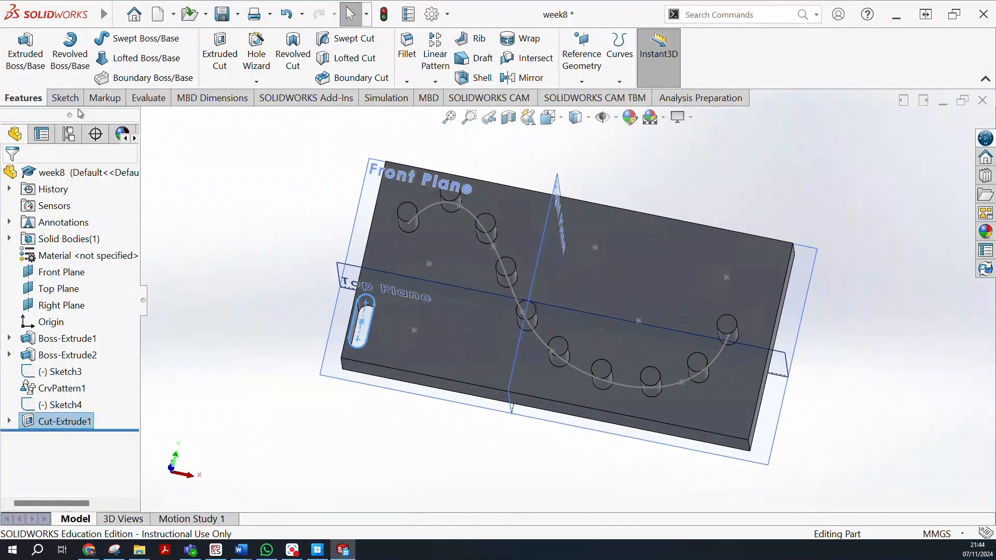
# Create a Sketch Driven Pattern of the slot cut, using the sketch with the five scattered points, and accept it
pyautogui.click(65, 98)
pyautogui.click(24, 98)
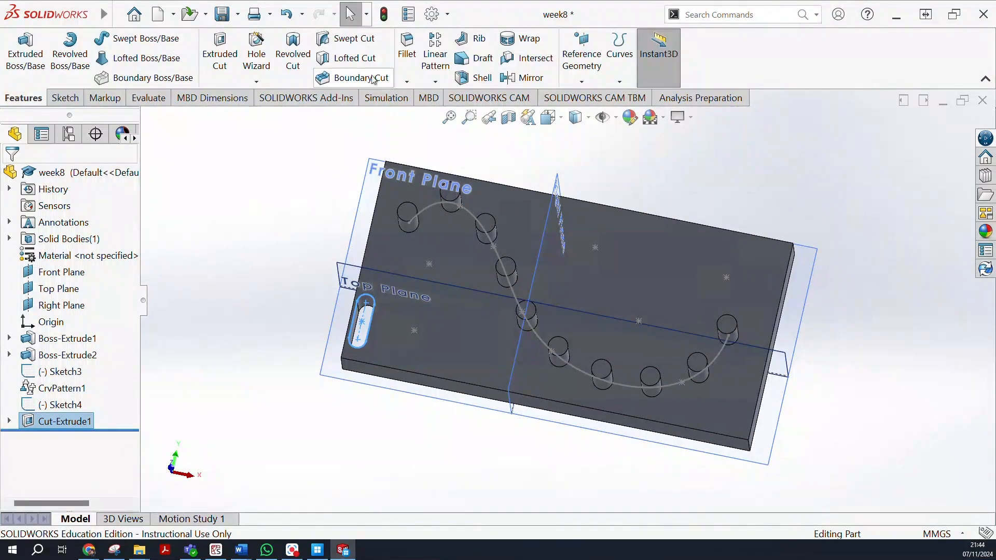
pyautogui.click(435, 82)
pyautogui.click(471, 176)
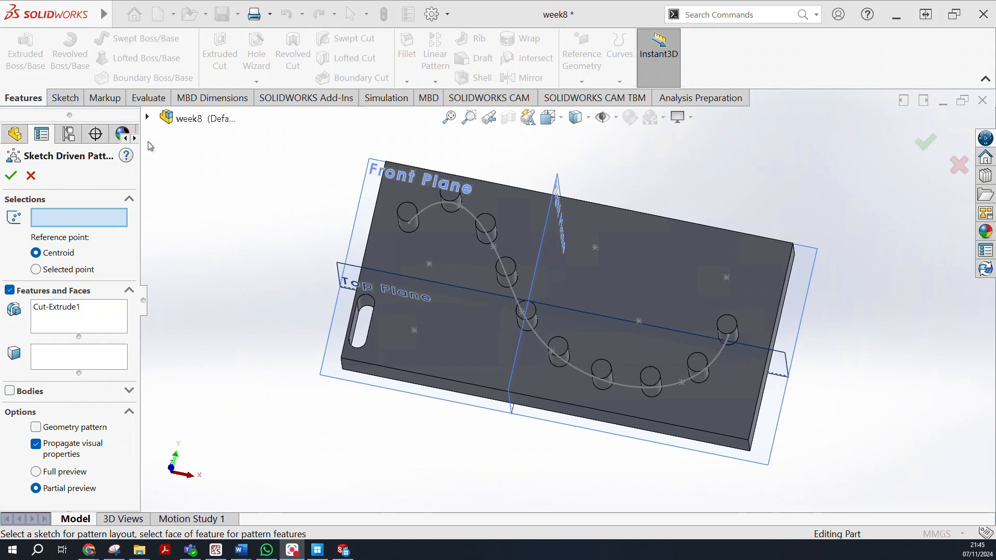
pyautogui.click(147, 119)
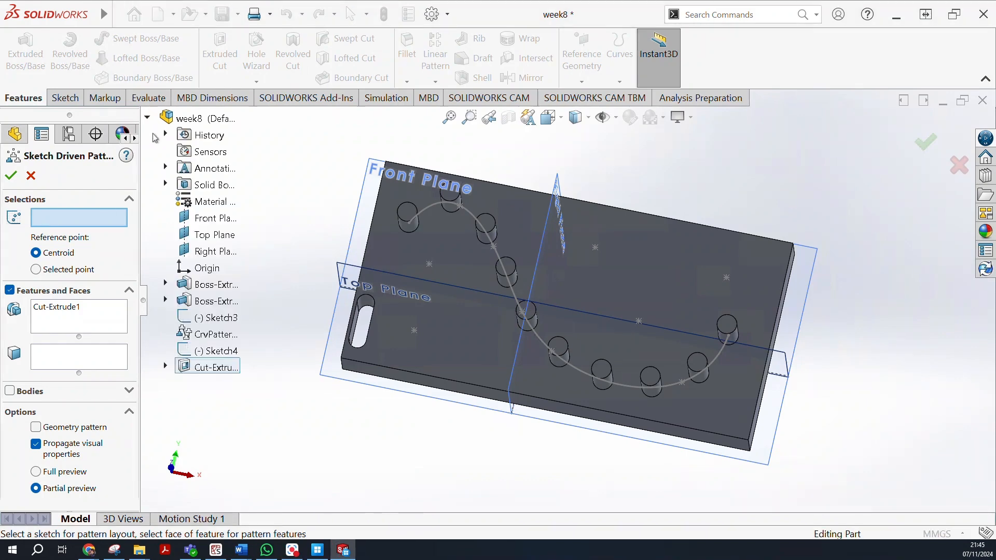
pyautogui.click(212, 352)
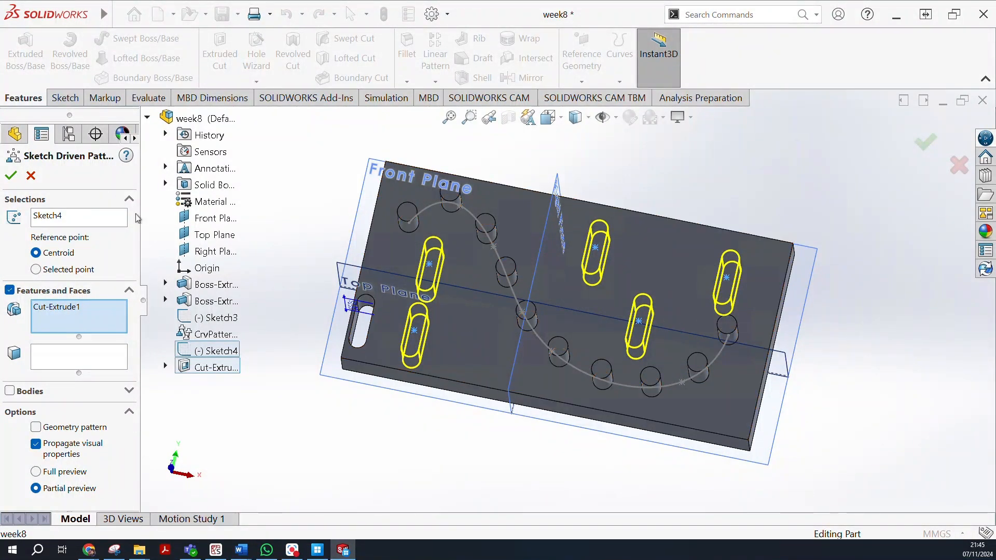
pyautogui.click(10, 176)
pyautogui.moveTo(395, 392); pyautogui.dragTo(363, 327, button='middle')
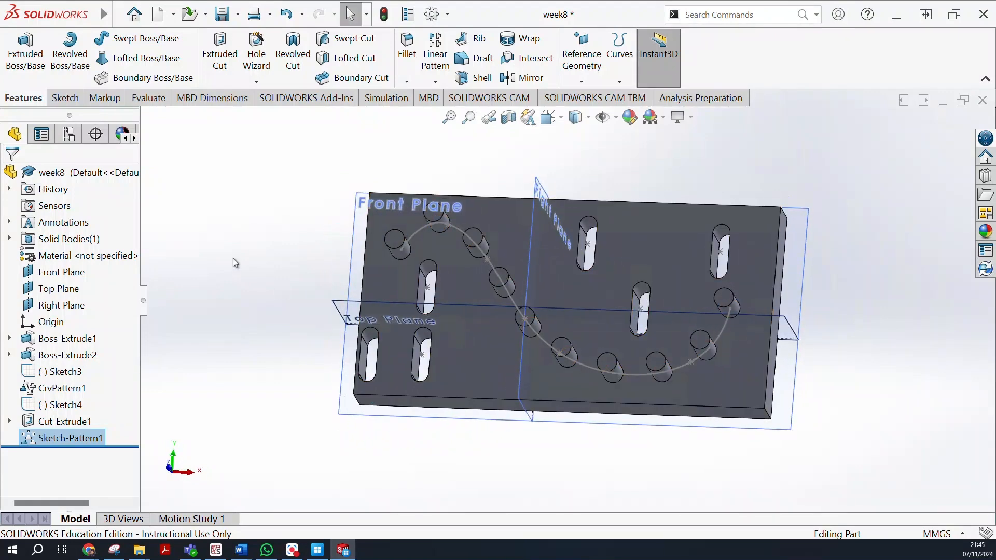
# Examine the patterned slots from the front and back of the block and review the available pattern types
pyautogui.click(272, 274)
pyautogui.moveTo(294, 254); pyautogui.dragTo(296, 316, button='middle')
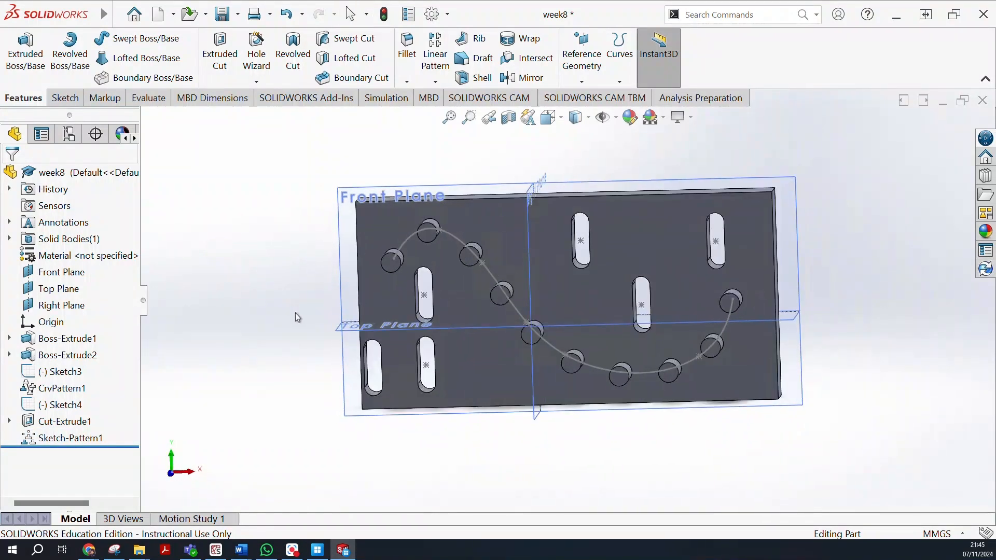
pyautogui.moveTo(250, 284); pyautogui.dragTo(258, 264, button='middle')
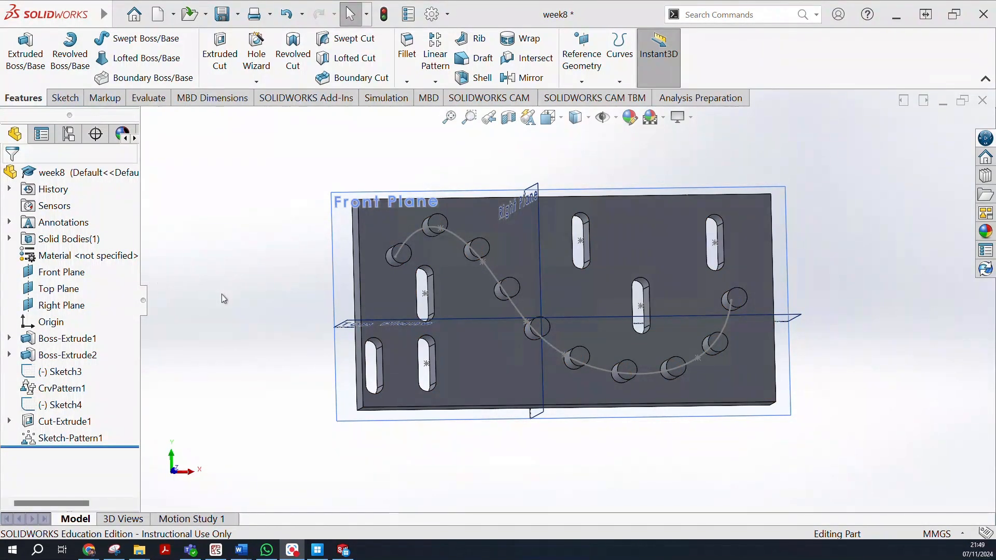
pyautogui.click(434, 81)
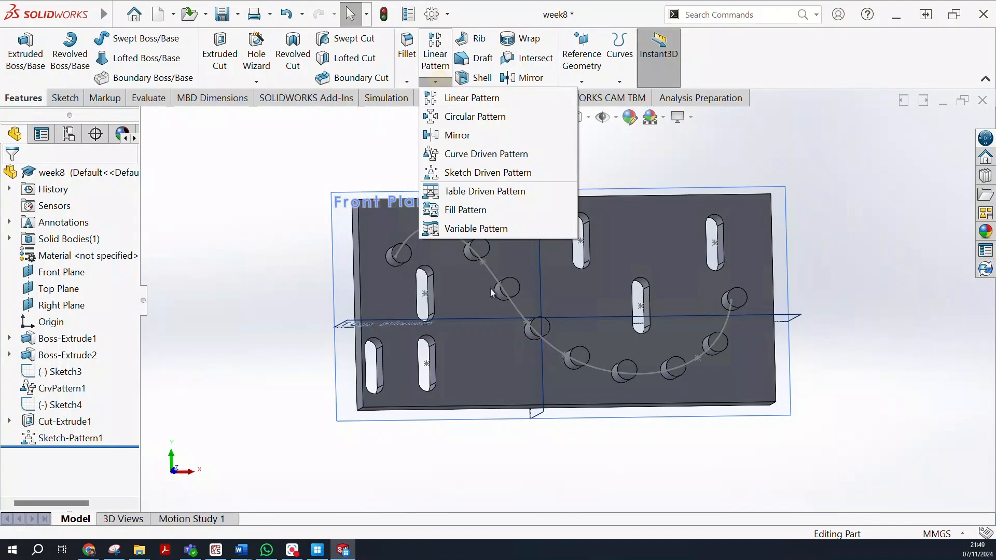
pyautogui.moveTo(250, 276); pyautogui.dragTo(310, 254, button='middle')
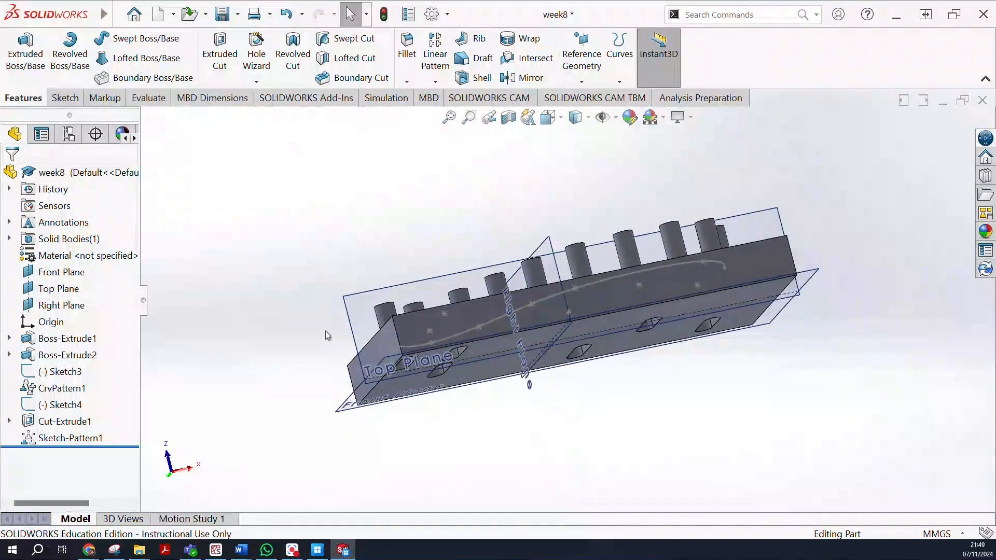
pyautogui.moveTo(577, 466); pyautogui.dragTo(512, 301, button='middle')
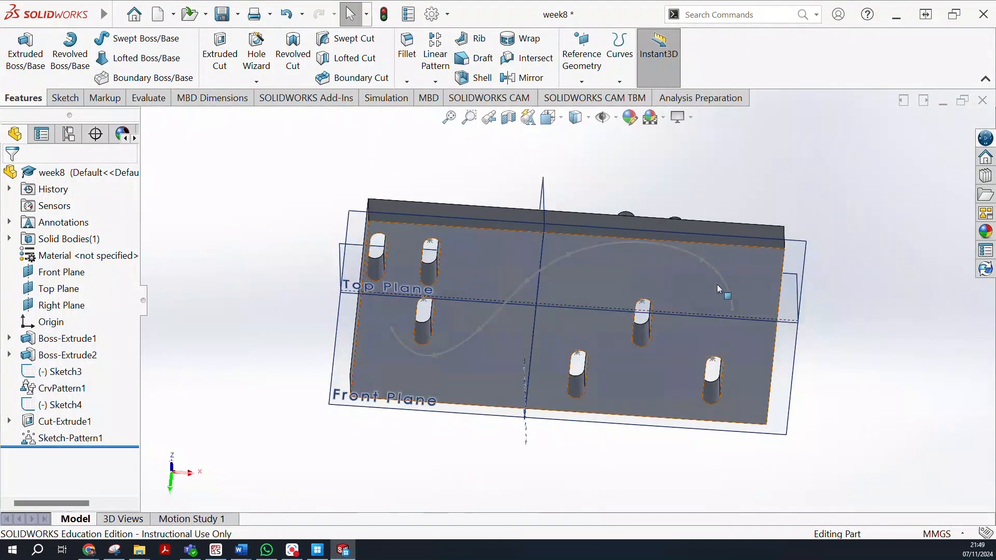
pyautogui.scroll(2, 612, 355)
pyautogui.moveTo(579, 453); pyautogui.dragTo(580, 254, button='middle')
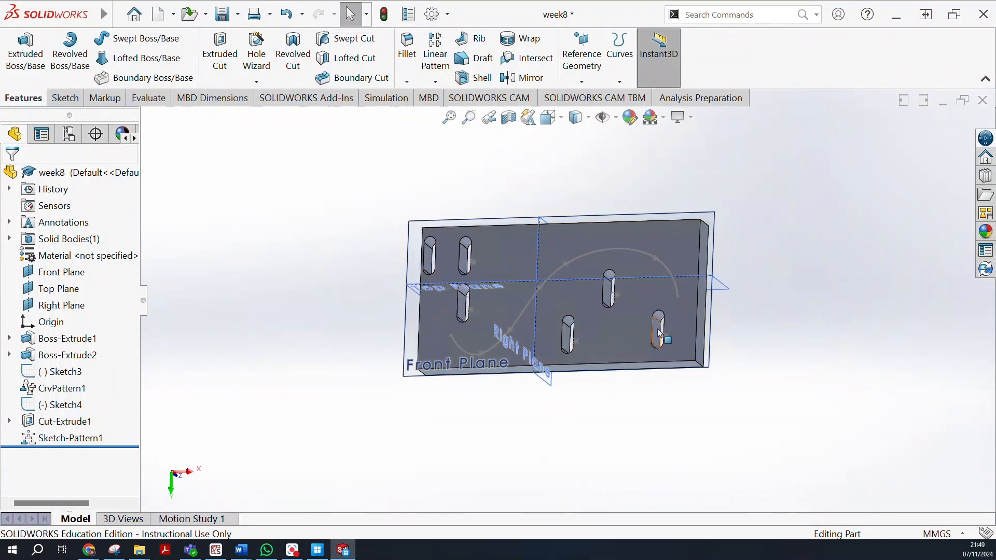
pyautogui.scroll(-3, 522, 256)
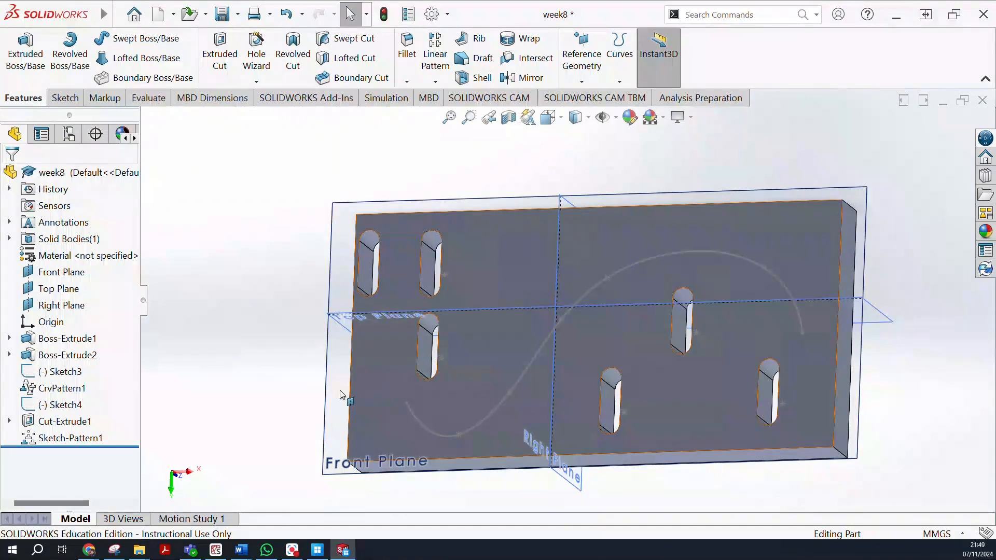
pyautogui.click(366, 388)
pyautogui.click(265, 358)
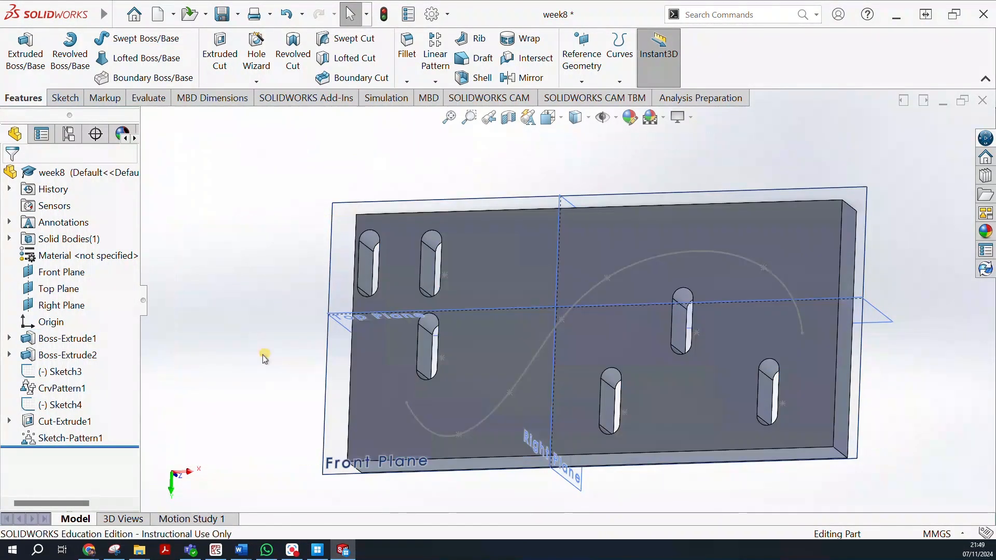
# Sketch a corner rectangle covering the block's entire back face, from corner to corner, and close the sketch
pyautogui.moveTo(265, 355); pyautogui.dragTo(364, 296, button='middle')
pyautogui.click(454, 307)
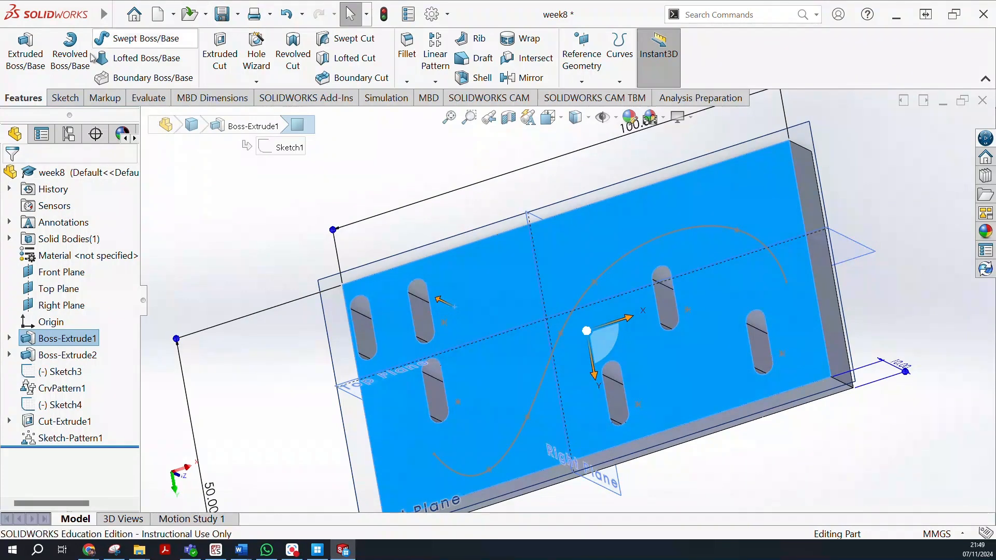
pyautogui.click(62, 98)
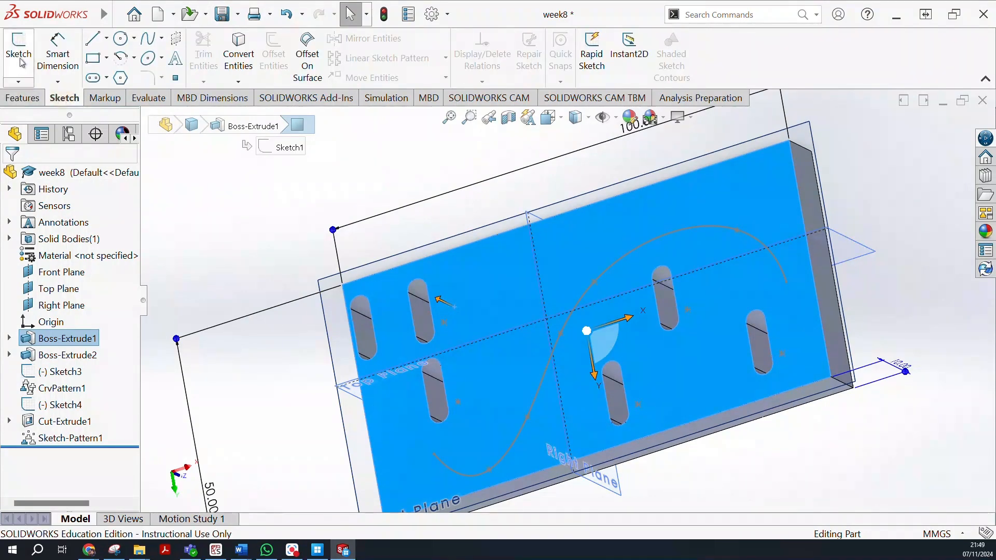
pyautogui.click(21, 54)
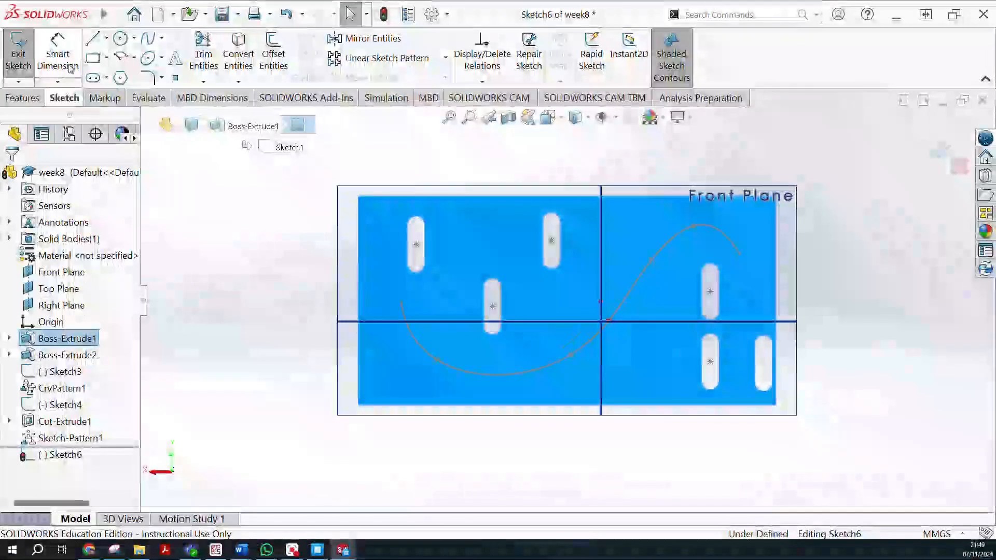
pyautogui.click(93, 59)
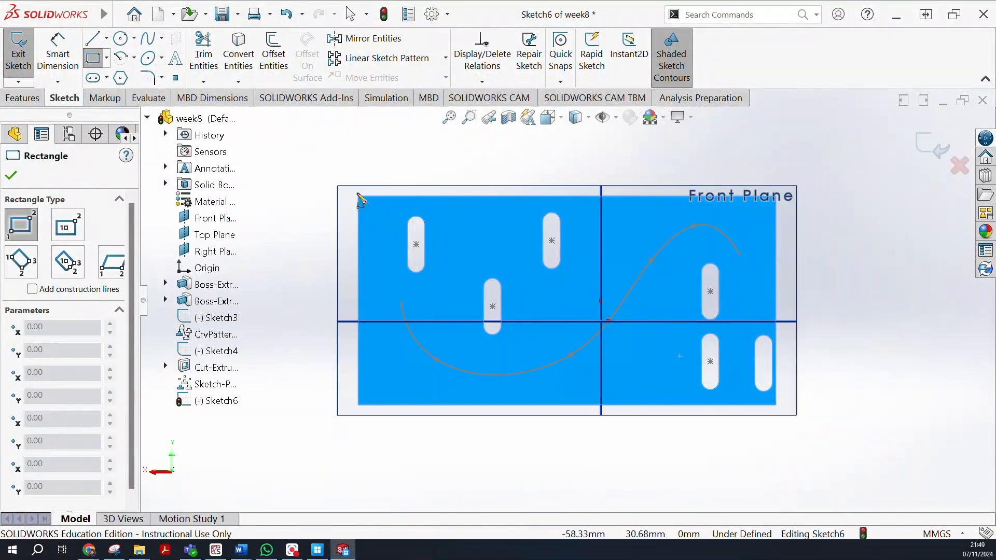
pyautogui.moveTo(358, 197)
pyautogui.mouseDown()
pyautogui.moveTo(802, 418)
pyautogui.moveTo(777, 405)
pyautogui.mouseUp()
pyautogui.click(23, 63)
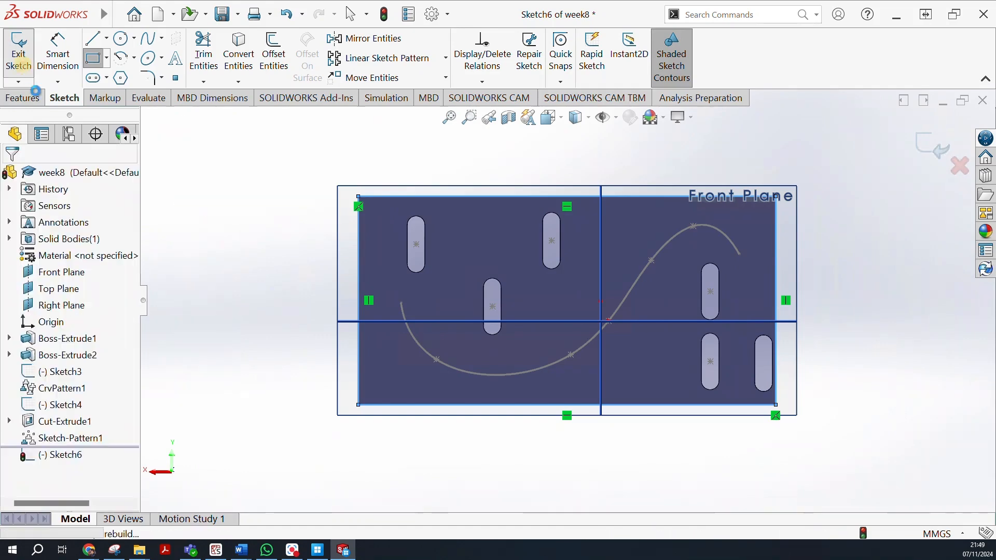
# Extrude the back-face rectangle 10 mm outward as a Blind boss merged with the block
pyautogui.click(23, 98)
pyautogui.click(25, 52)
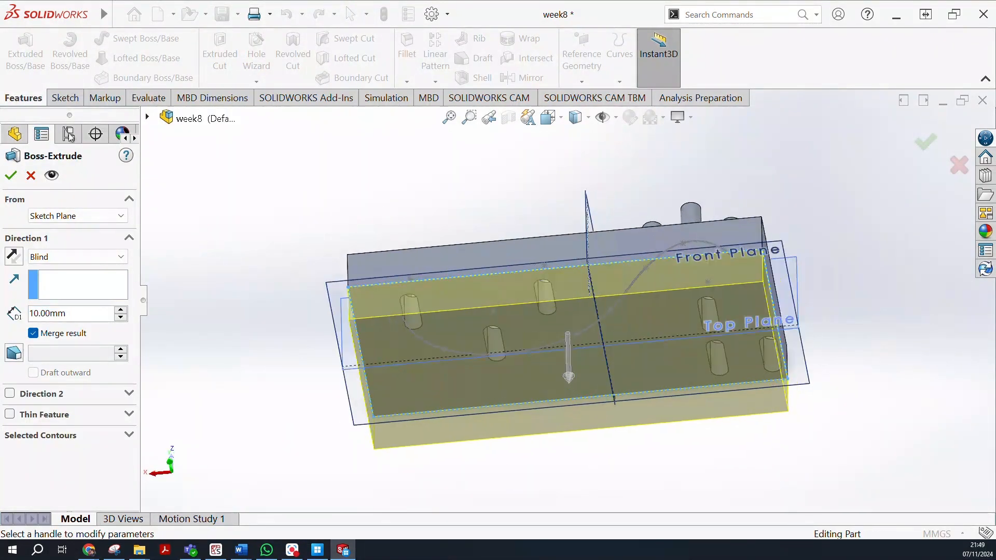
pyautogui.click(11, 175)
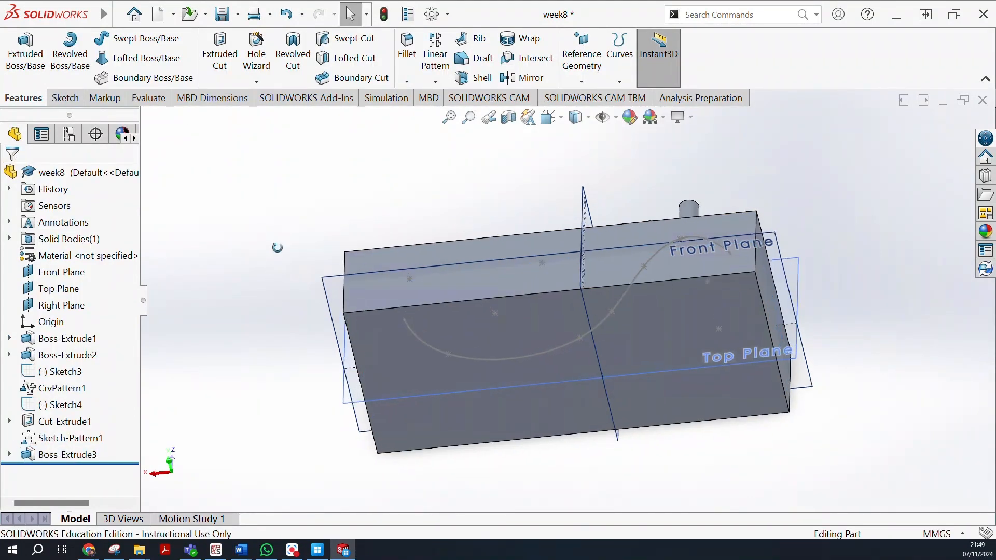
pyautogui.moveTo(256, 61); pyautogui.dragTo(267, 118, button='middle')
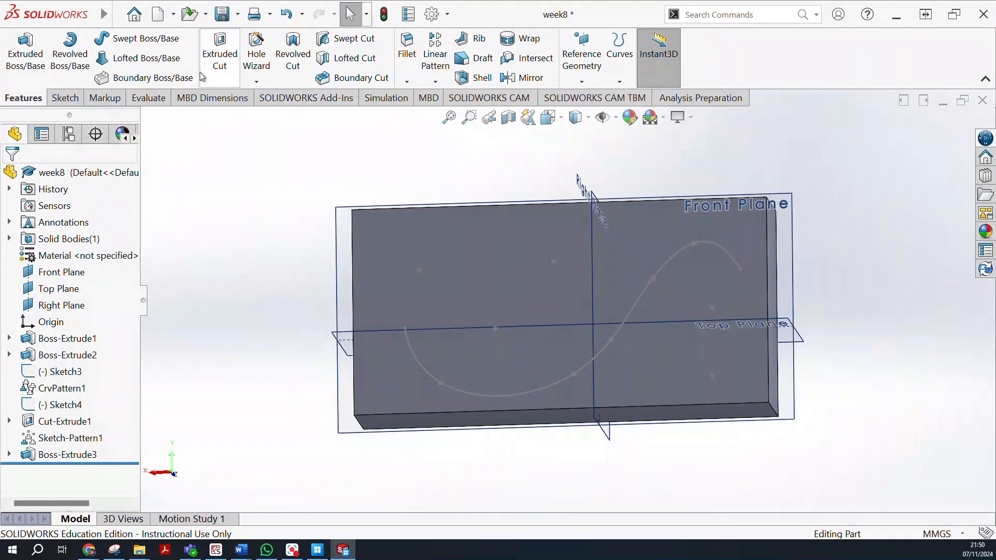
# Sketch a rectangle inset from all four edges on the block's new back face and close the sketch
pyautogui.click(65, 98)
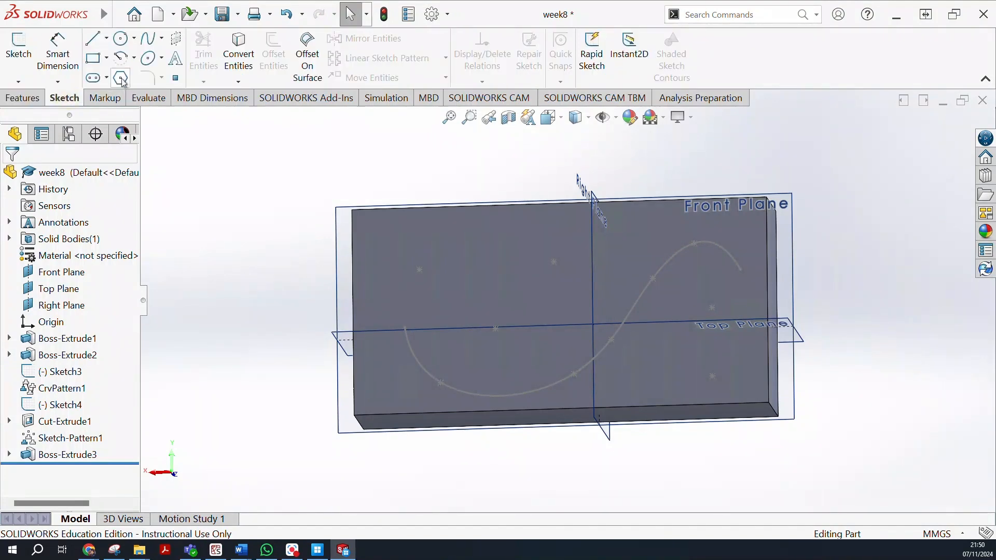
pyautogui.click(18, 47)
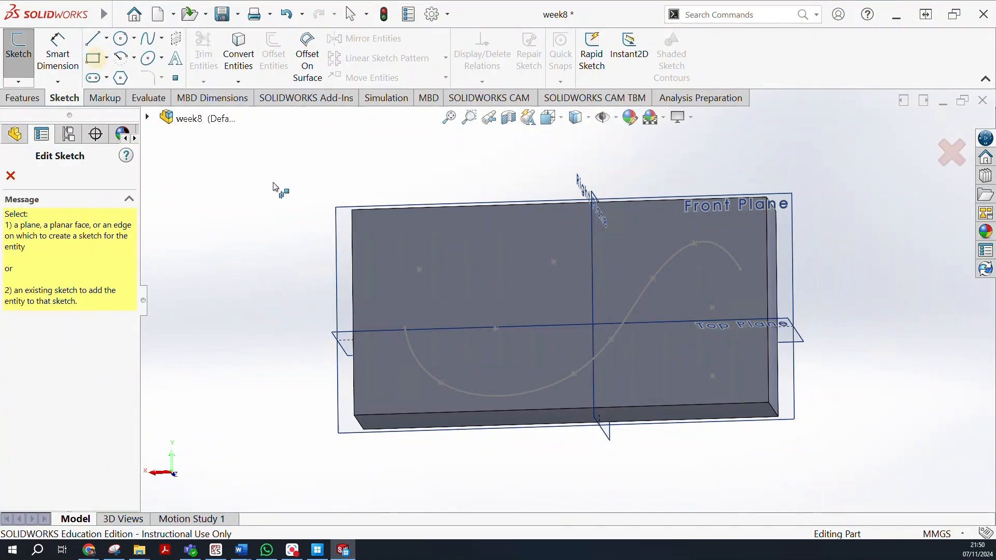
pyautogui.click(375, 230)
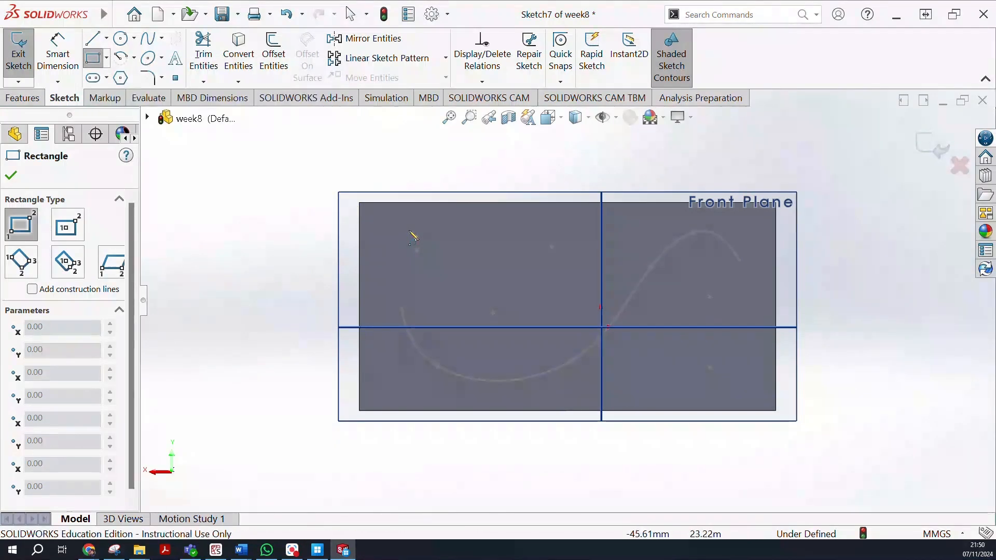
pyautogui.click(382, 226)
pyautogui.click(756, 396)
pyautogui.moveTo(756, 396); pyautogui.dragTo(753, 380)
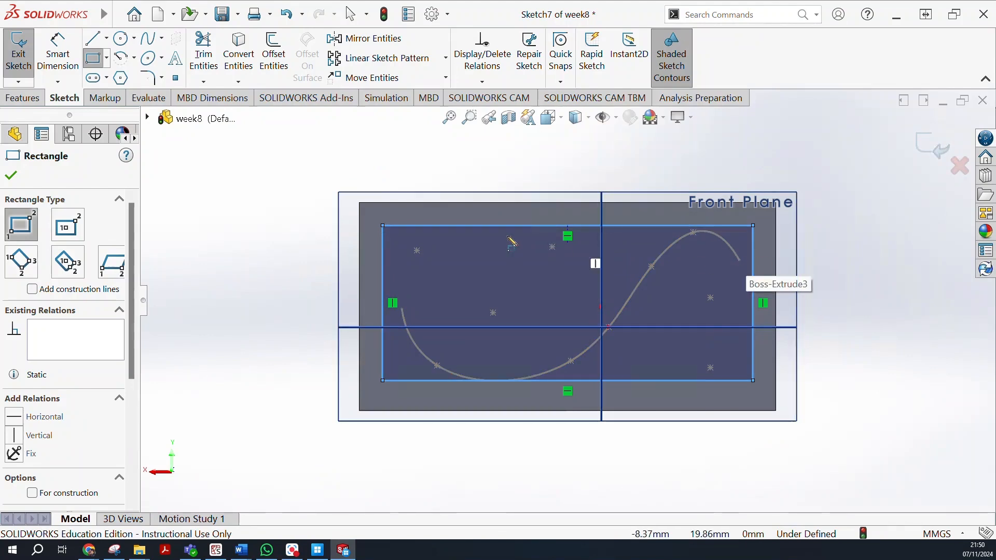
pyautogui.press('Escape')
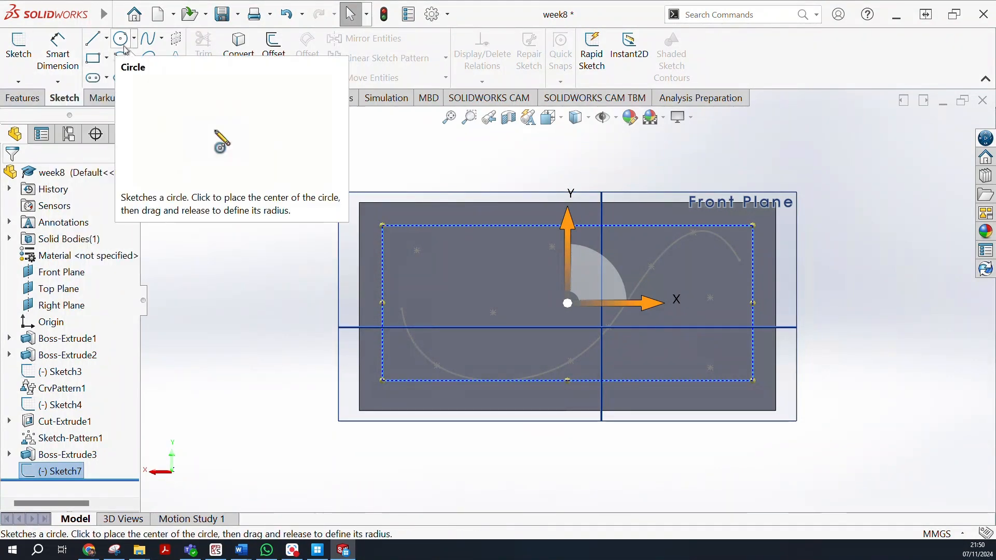
pyautogui.click(94, 78)
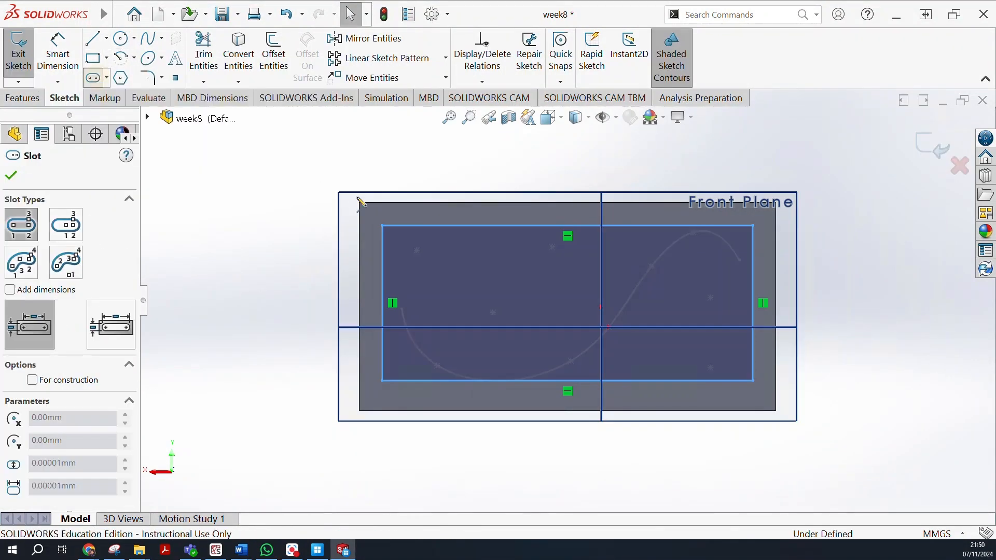
pyautogui.click(122, 39)
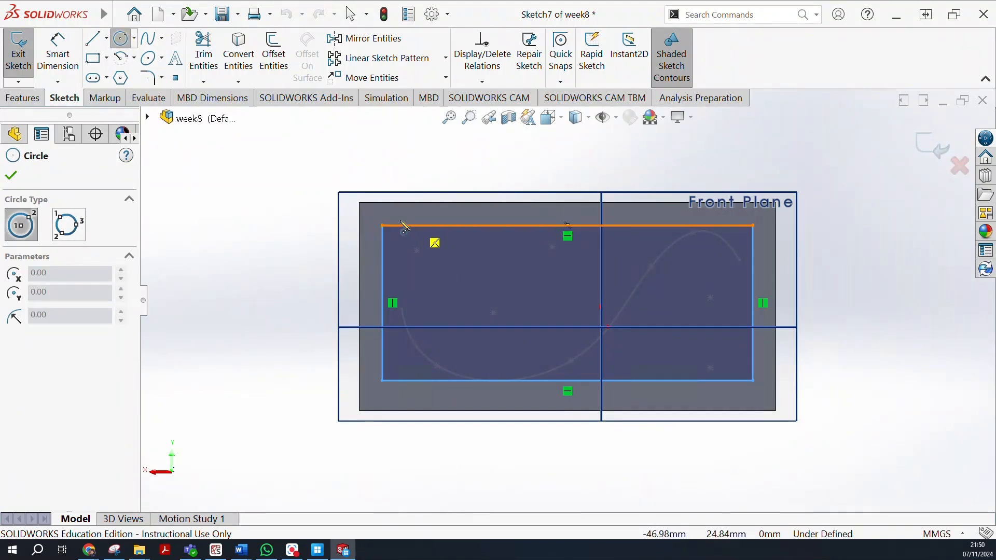
pyautogui.click(11, 175)
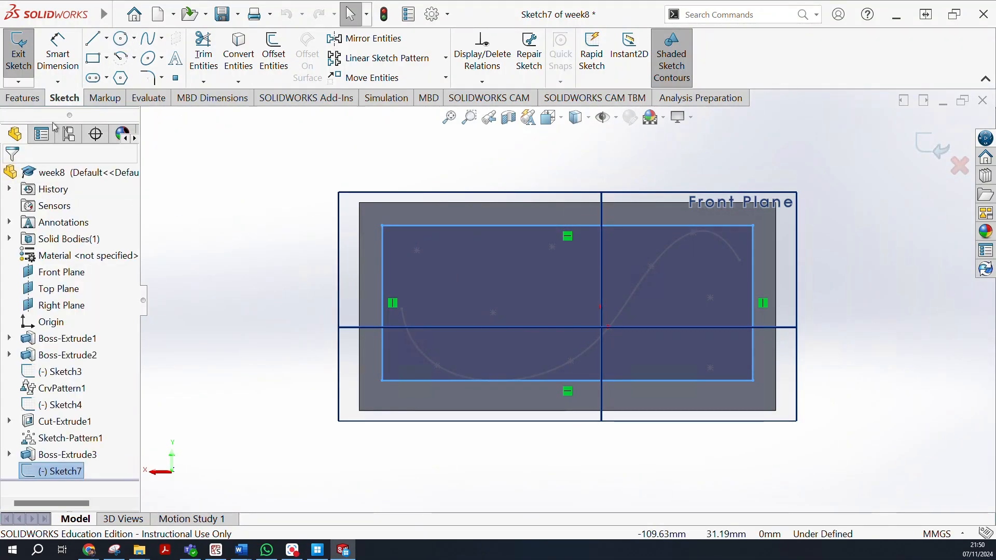
pyautogui.click(18, 52)
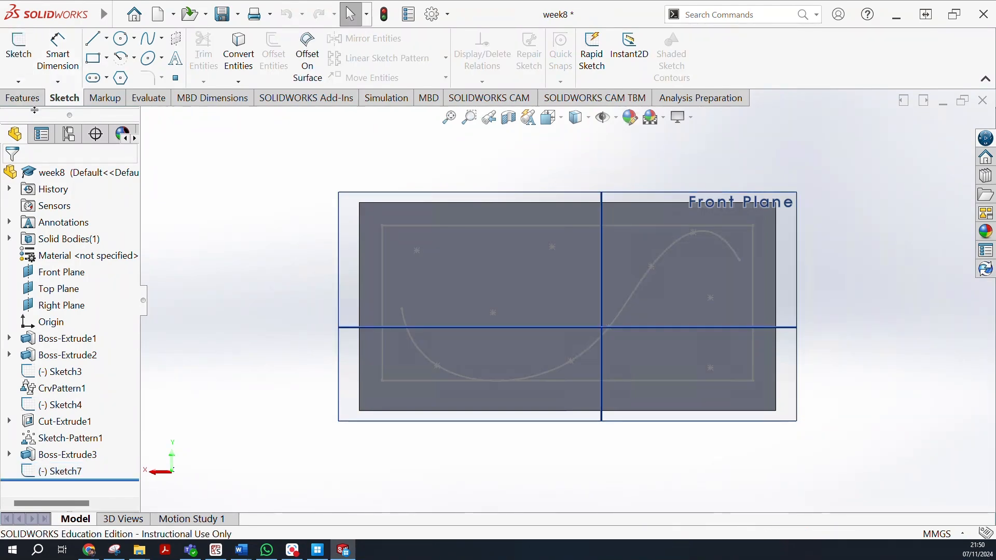
# Sketch a circle of about 2.5 mm radius on the back face, inside the inset rectangle's upper corner, and close the sketch
pyautogui.click(464, 275)
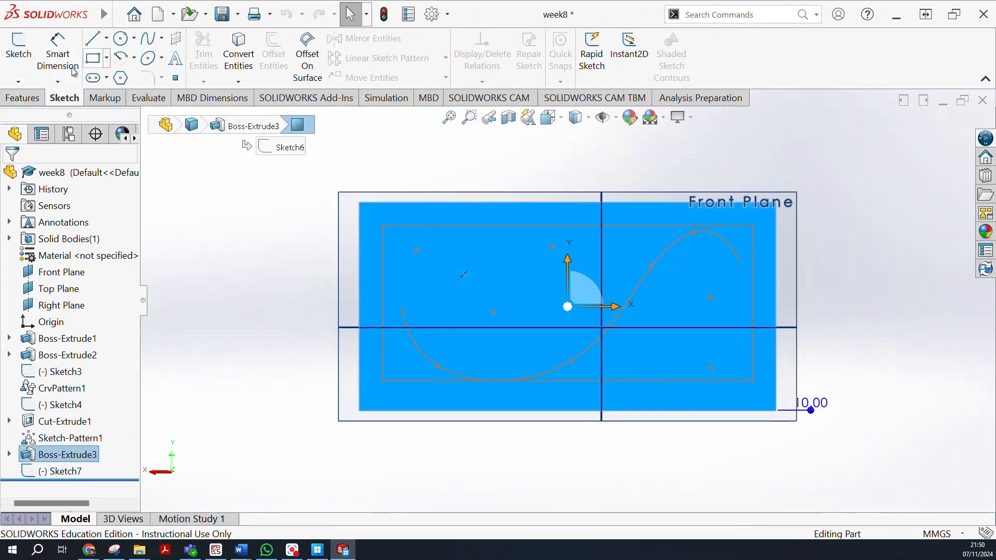
pyautogui.click(18, 49)
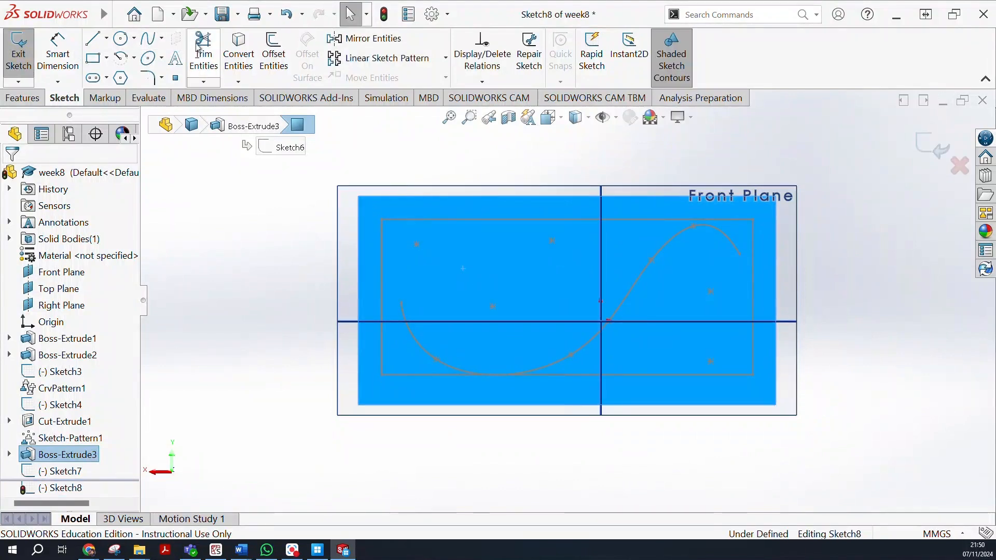
pyautogui.click(121, 39)
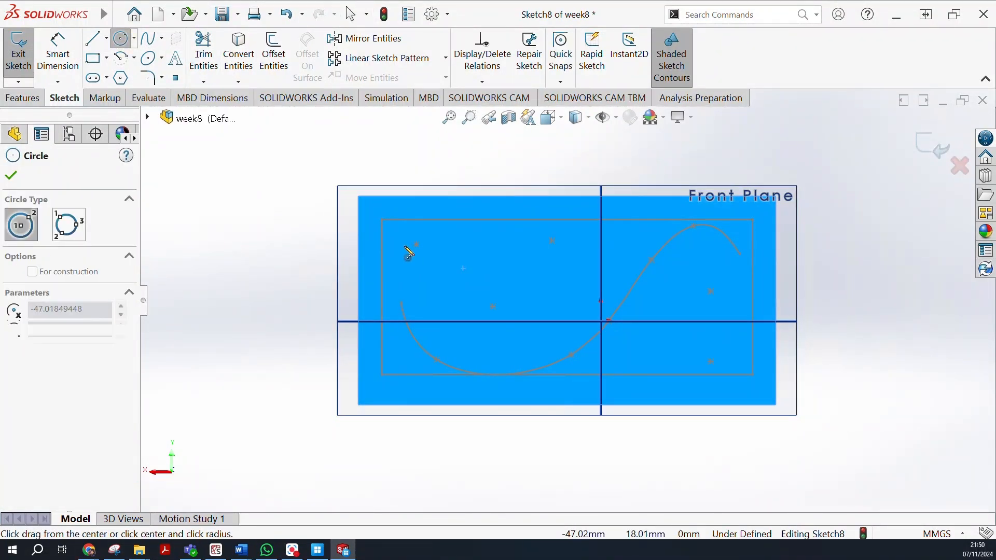
pyautogui.click(404, 247)
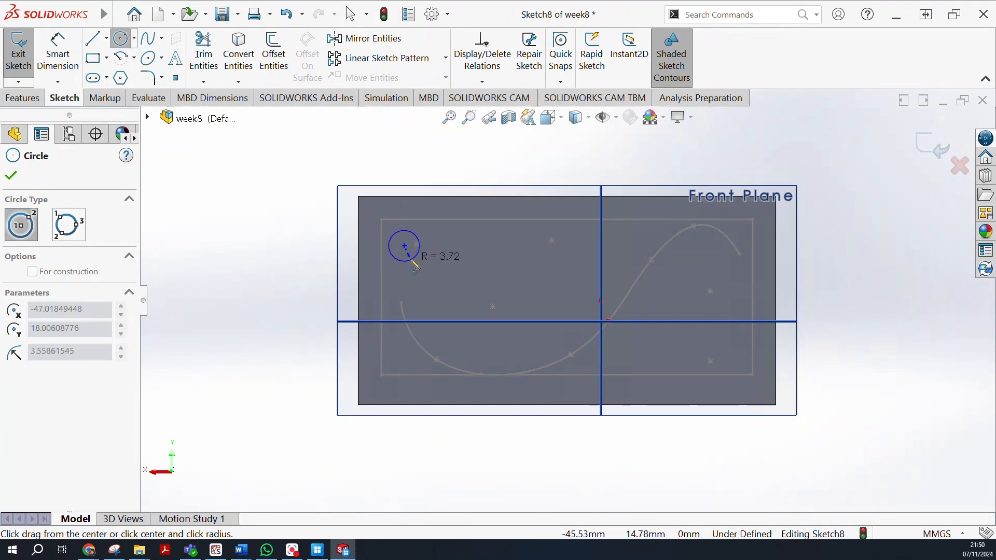
pyautogui.click(412, 253)
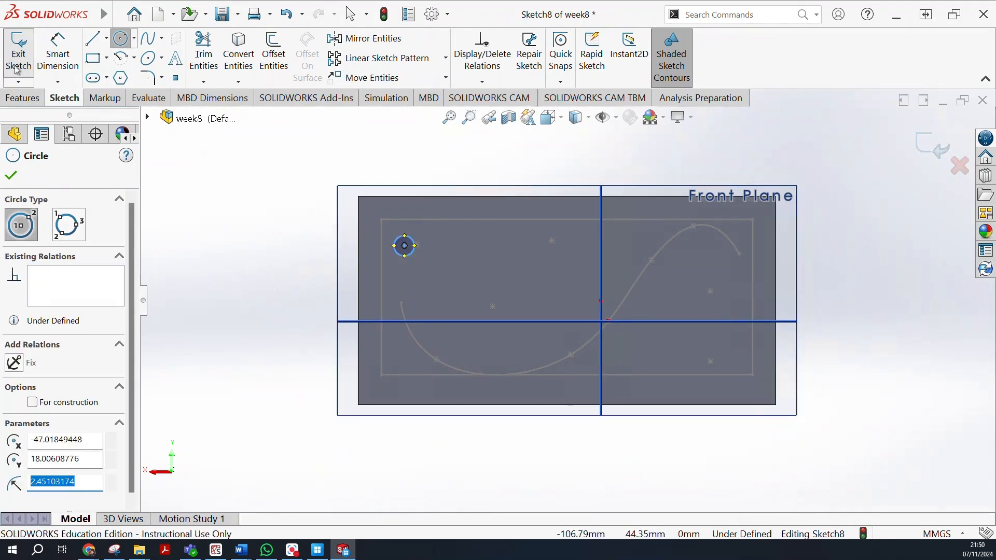
pyautogui.click(18, 56)
# Extrude the circle 5 mm outward as a Blind boss merged with the block
pyautogui.click(18, 56)
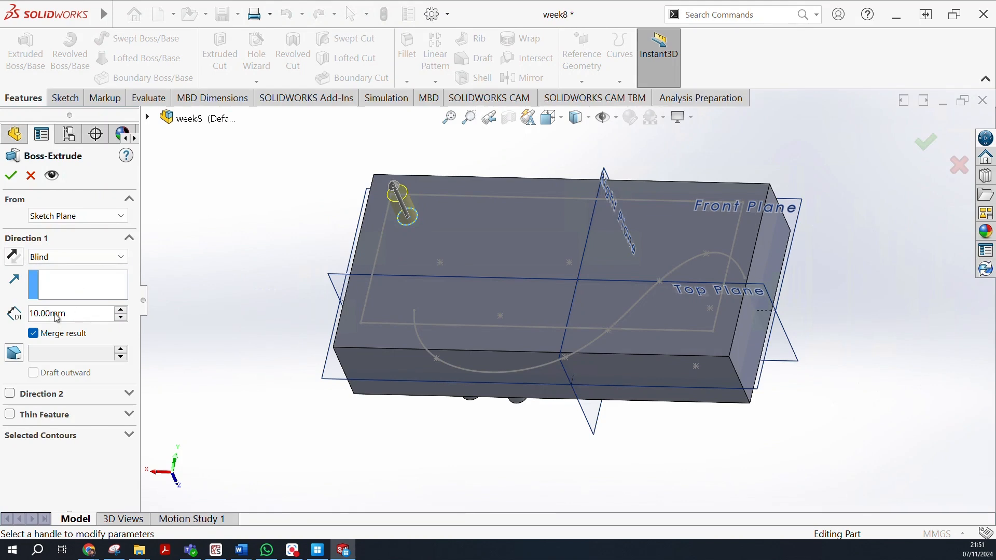
pyautogui.click(36, 312)
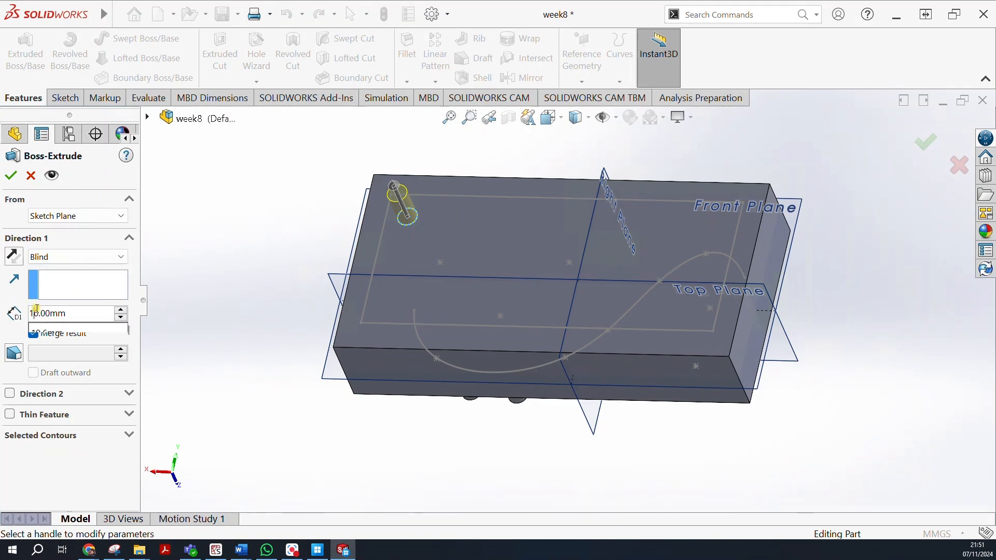
pyautogui.moveTo(39, 314); pyautogui.dragTo(14, 316)
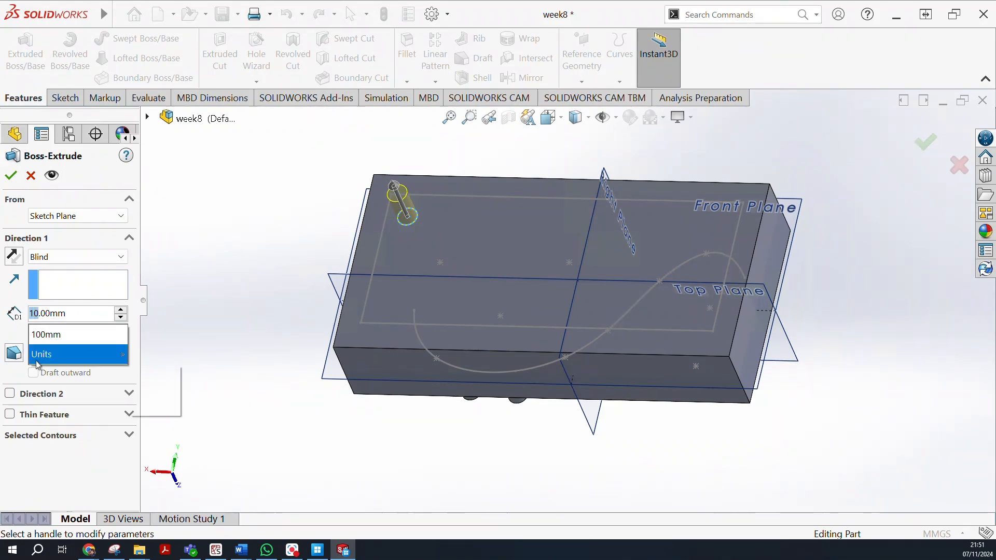
pyautogui.write('5')
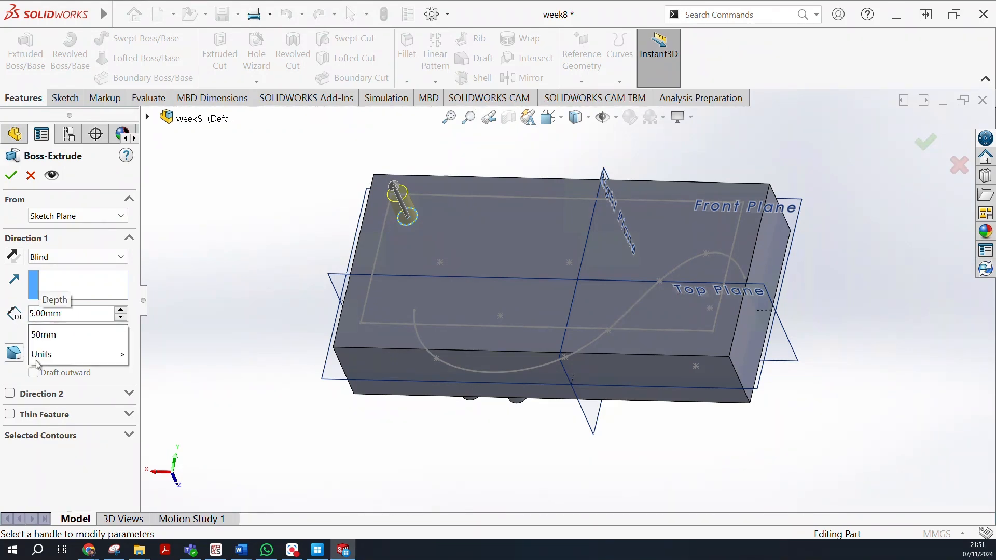
pyautogui.press('Return')
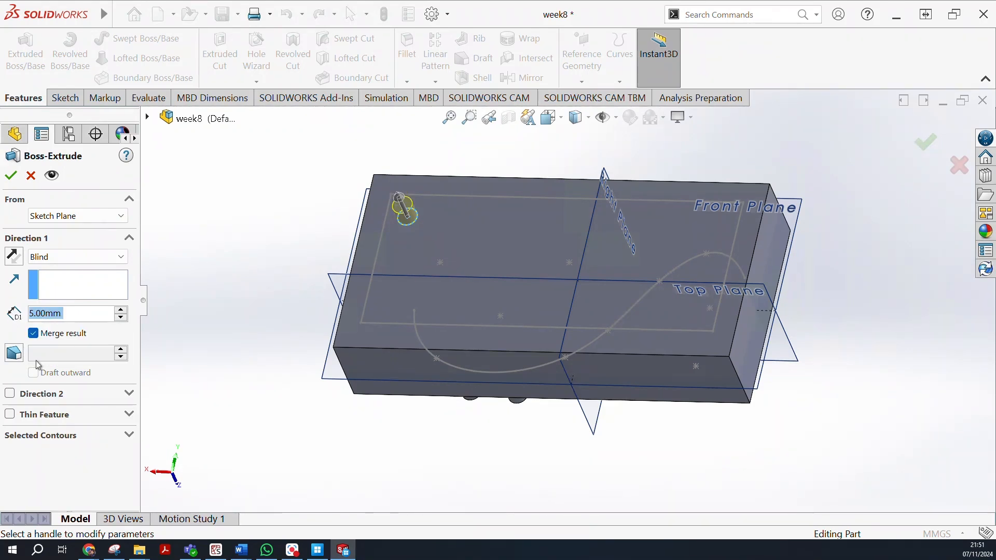
pyautogui.click(12, 176)
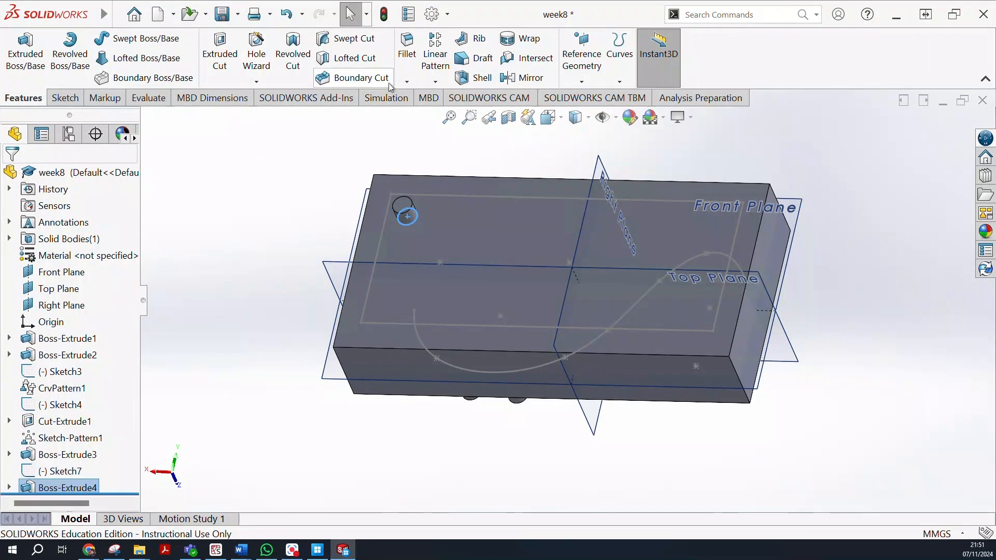
# Start a Fill Pattern of the small cylindrical boss, using the inset rectangle sketch as the fill boundary
pyautogui.click(436, 81)
pyautogui.click(442, 213)
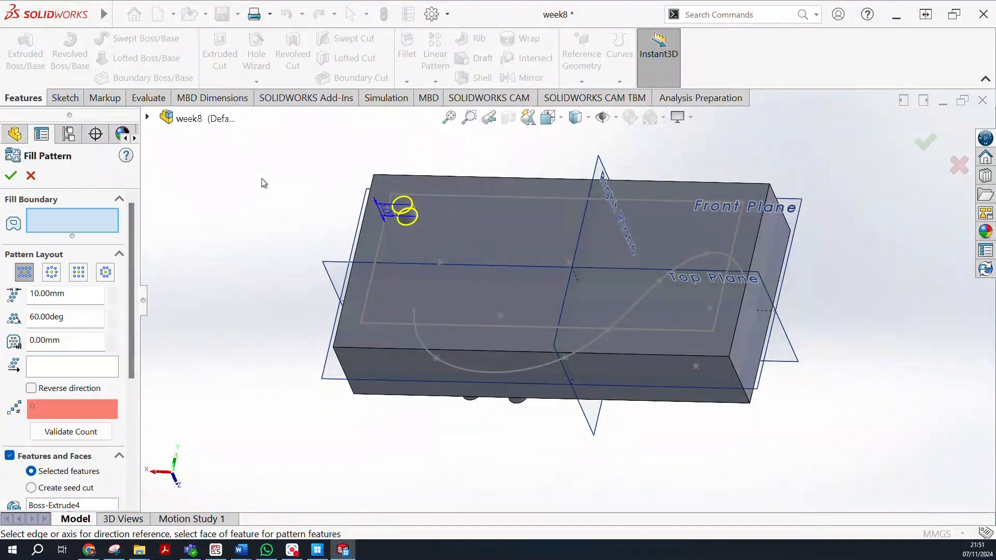
pyautogui.moveTo(266, 234)
pyautogui.mouseDown(button='middle')
pyautogui.moveTo(276, 216)
pyautogui.moveTo(276, 227)
pyautogui.mouseUp(button='middle')
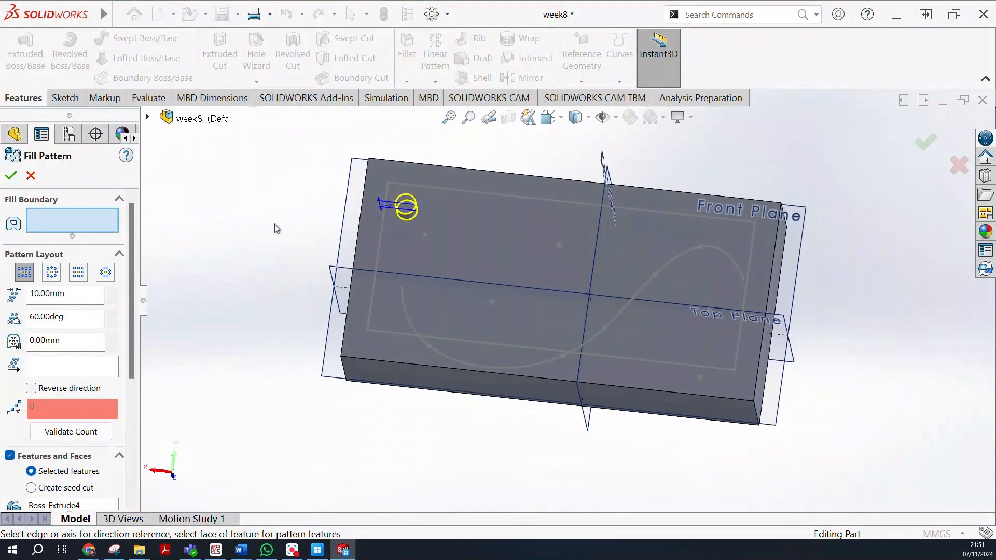
pyautogui.click(450, 191)
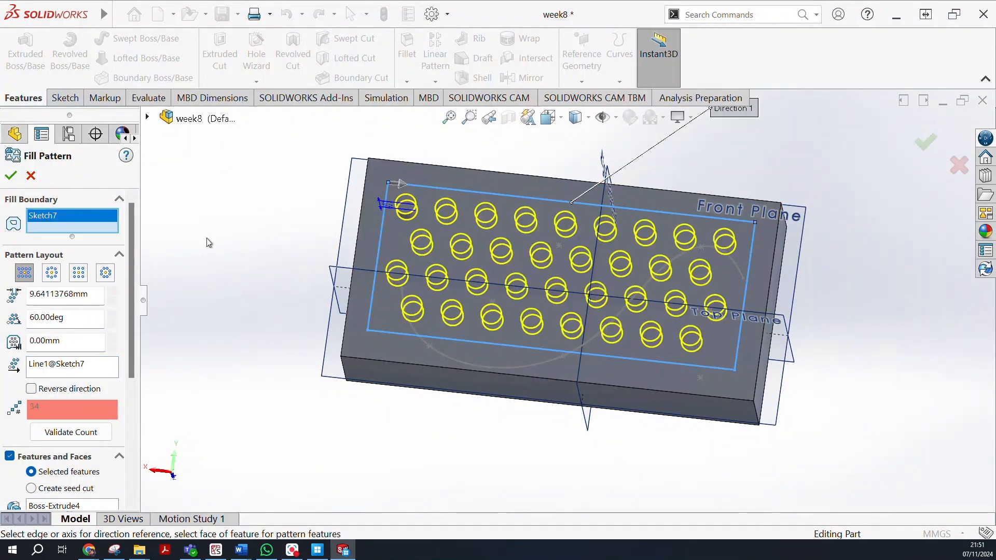
# Set the fill pattern's instance spacing to 5 mm and inspect the preview
pyautogui.moveTo(597, 446); pyautogui.dragTo(590, 483, button='middle')
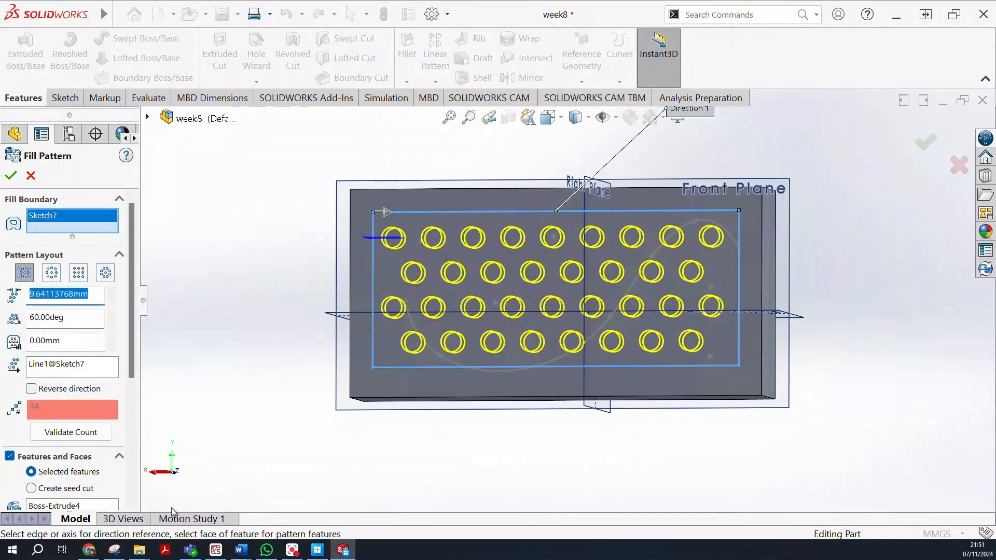
pyautogui.write('5')
pyautogui.press('Return')
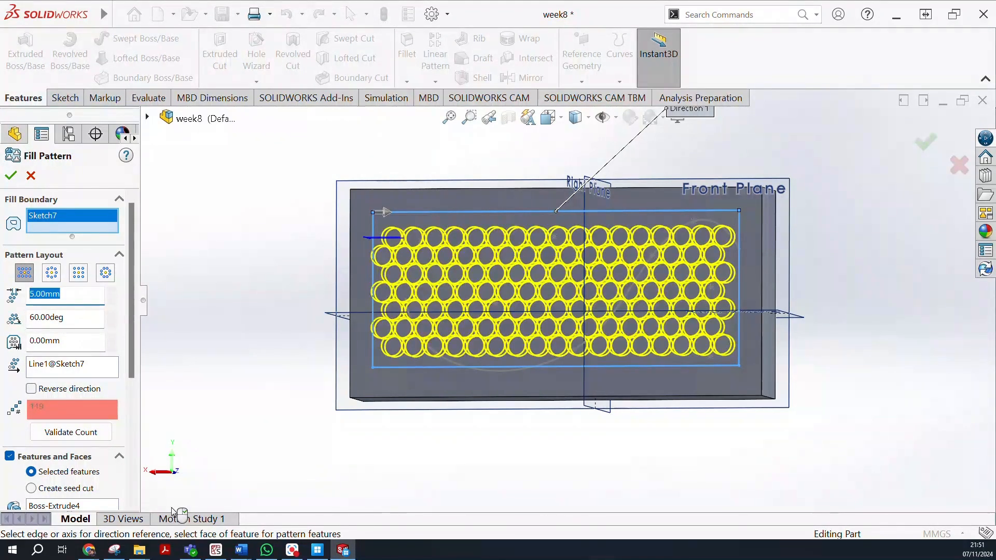
pyautogui.moveTo(419, 445)
pyautogui.mouseDown(button='middle')
pyautogui.moveTo(445, 443)
pyautogui.moveTo(449, 456)
pyautogui.moveTo(407, 450)
pyautogui.mouseUp(button='middle')
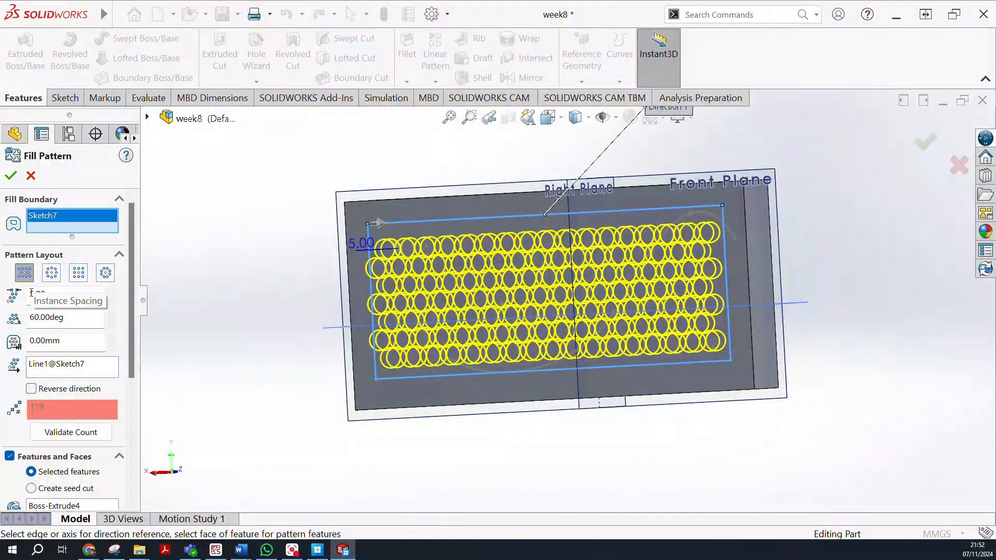
# Compare the circular and polygon layouts, and create the fill pattern with the square layout
pyautogui.click(51, 273)
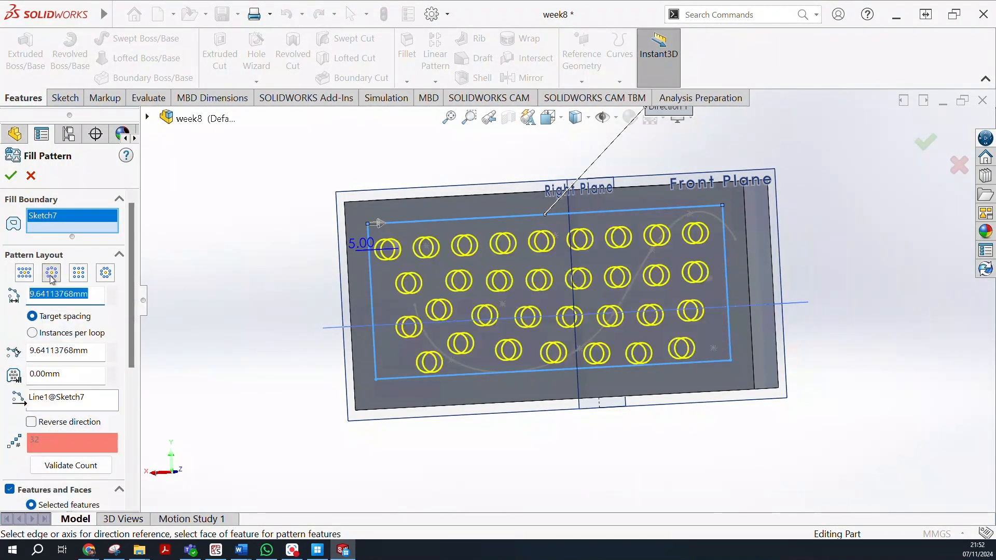
pyautogui.moveTo(263, 338); pyautogui.dragTo(282, 345, button='middle')
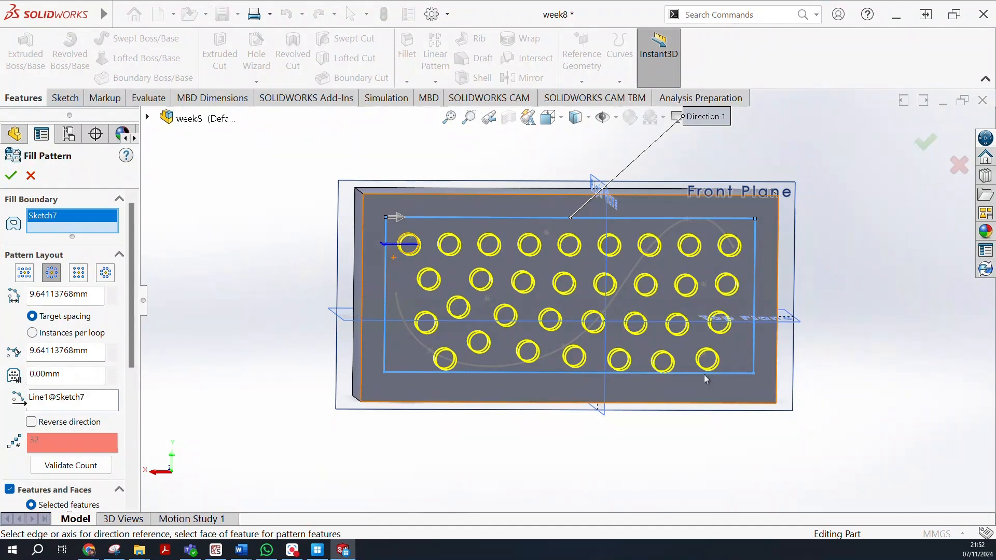
pyautogui.moveTo(880, 405); pyautogui.dragTo(870, 419, button='middle')
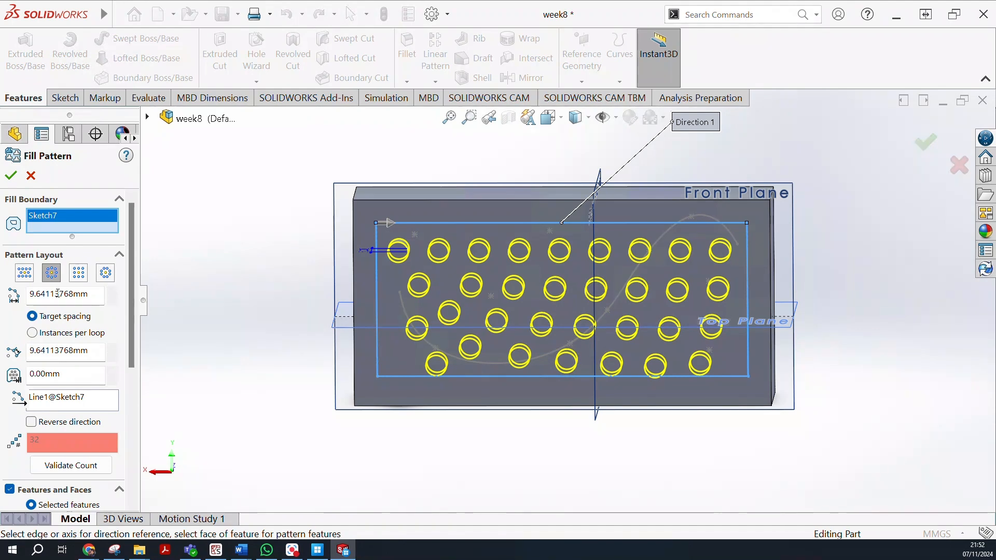
pyautogui.click(80, 273)
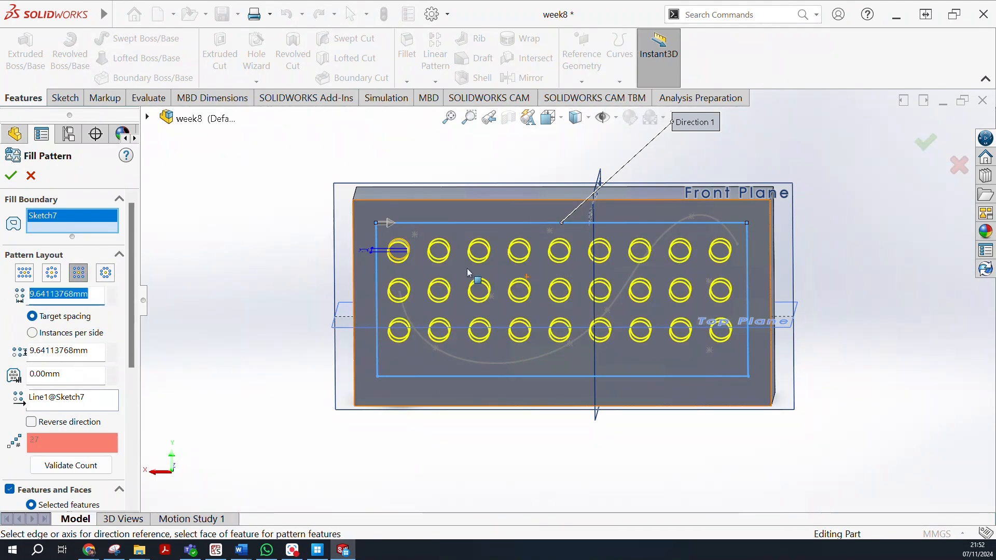
pyautogui.click(105, 273)
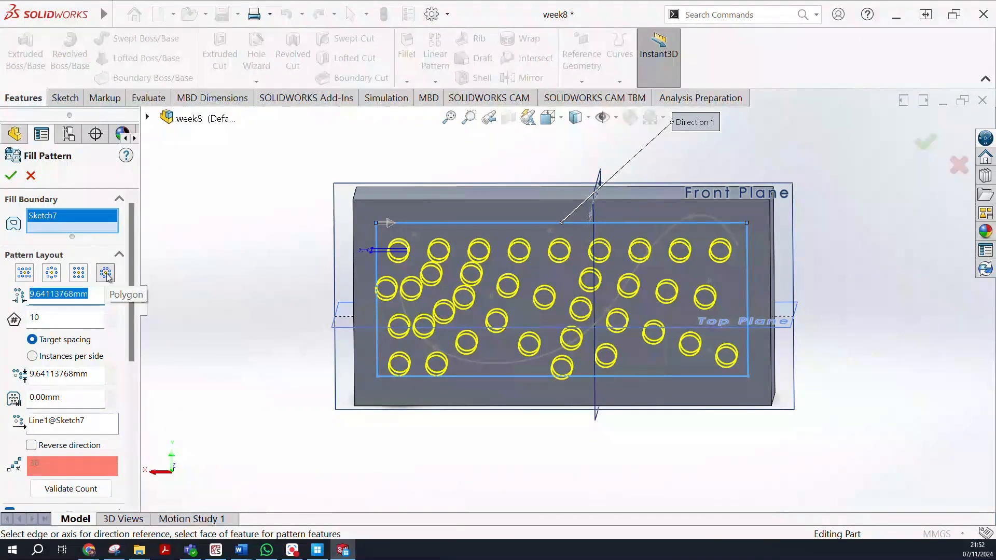
pyautogui.click(79, 275)
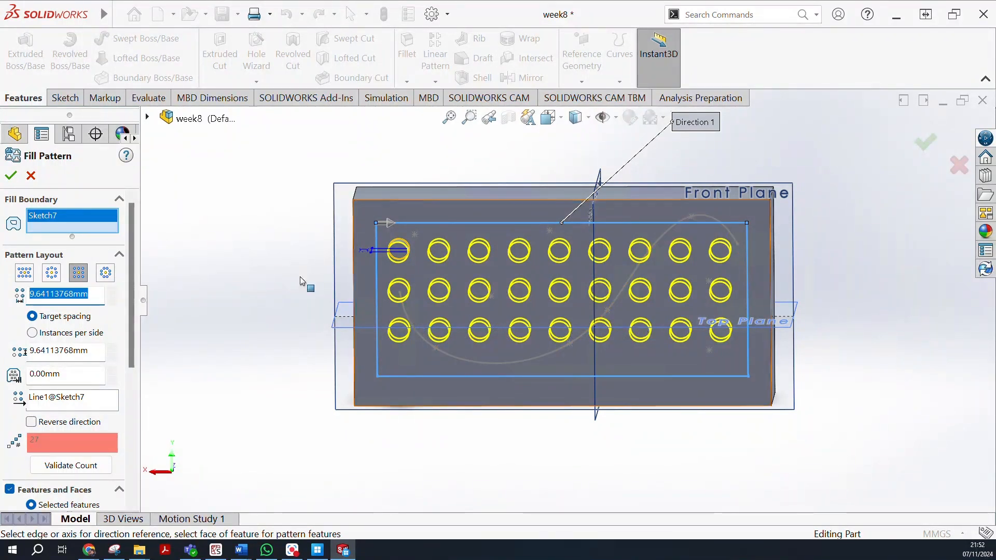
pyautogui.click(10, 177)
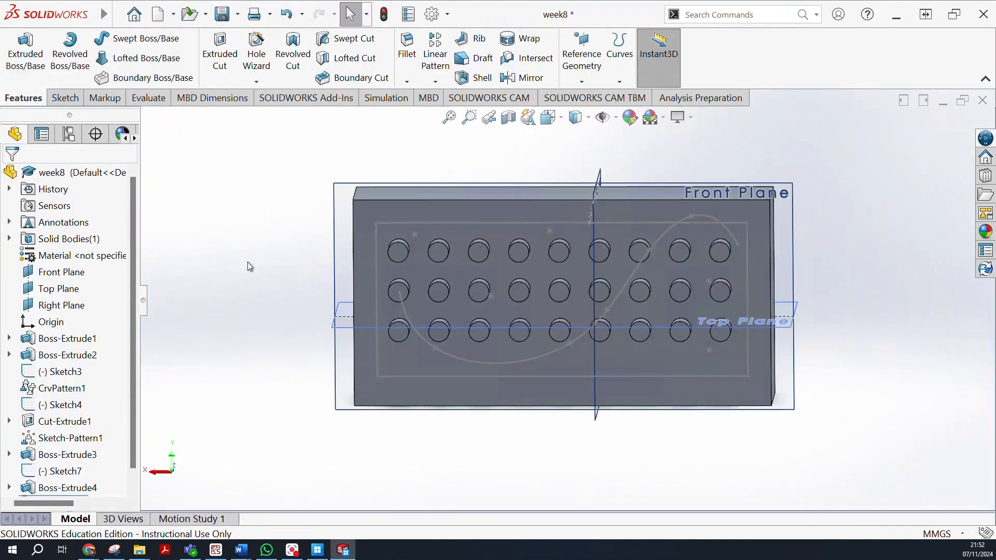
# Examine the filled boss pattern and the front-face features from several angles, and review the available pattern types
pyautogui.moveTo(512, 379); pyautogui.dragTo(429, 104, button='middle')
pyautogui.click(436, 81)
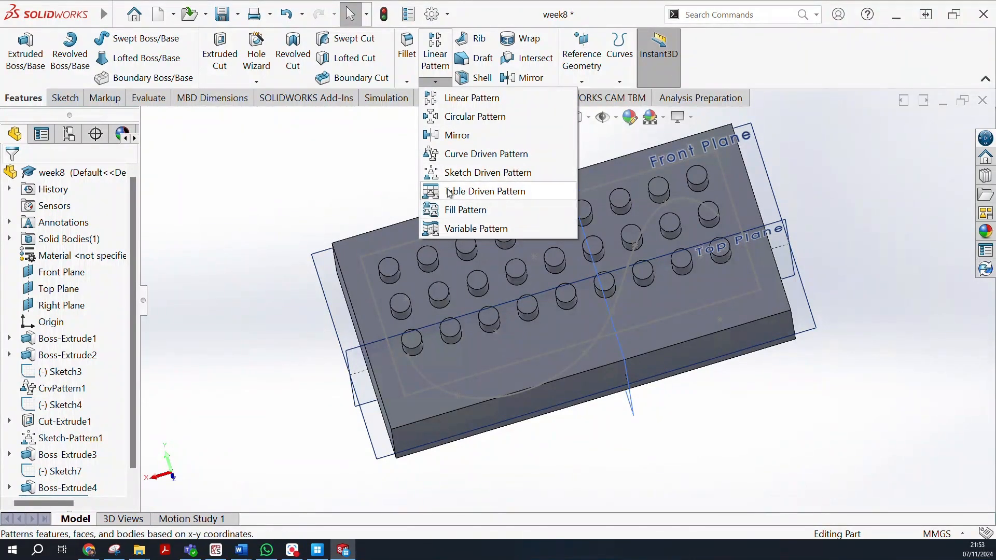
pyautogui.click(836, 387)
pyautogui.moveTo(687, 416); pyautogui.dragTo(879, 330, button='middle')
pyautogui.moveTo(273, 391)
pyautogui.mouseDown(button='middle')
pyautogui.moveTo(372, 296)
pyautogui.moveTo(274, 284)
pyautogui.moveTo(264, 379)
pyautogui.mouseUp(button='middle')
pyautogui.moveTo(847, 427); pyautogui.dragTo(818, 424, button='middle')
pyautogui.moveTo(286, 273); pyautogui.dragTo(446, 338, button='middle')
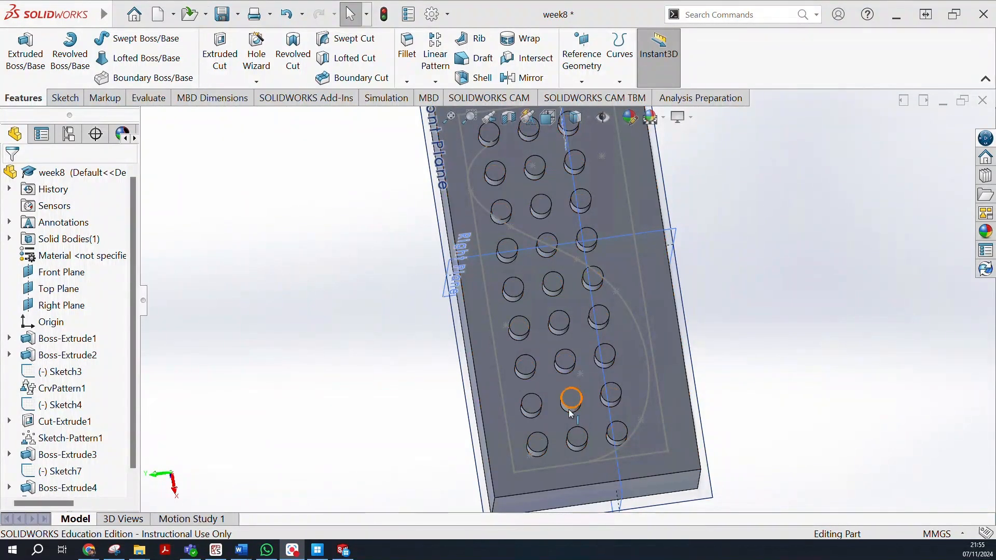
pyautogui.moveTo(836, 394); pyautogui.dragTo(811, 358, button='middle')
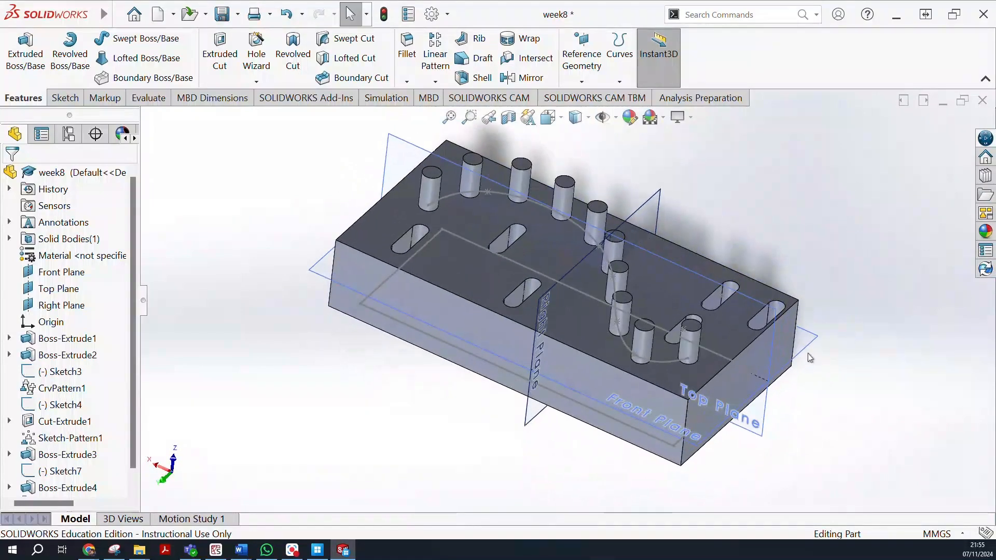
pyautogui.moveTo(734, 206); pyautogui.dragTo(682, 337, button='middle')
# Start a new sketch on the Front Plane
pyautogui.scroll(3, 231, 300)
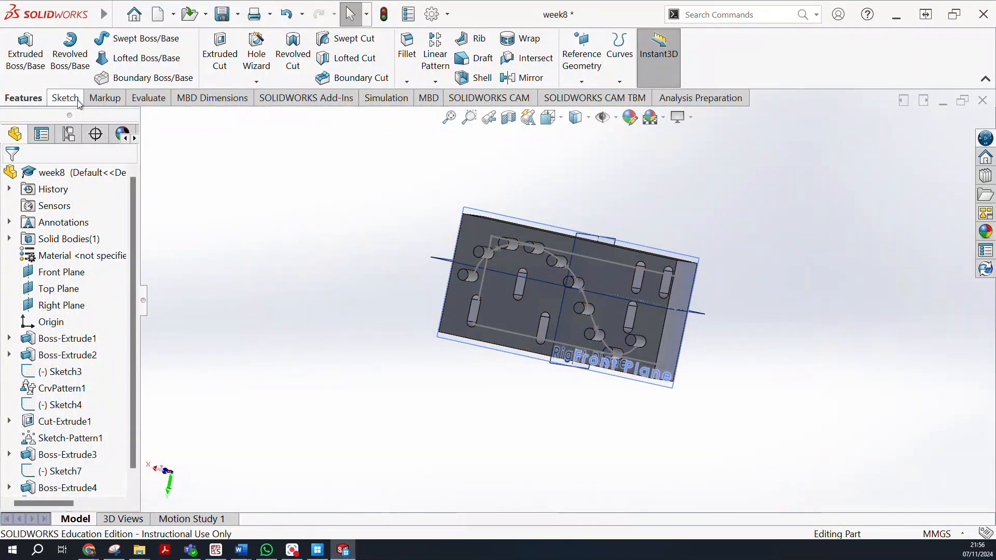
pyautogui.moveTo(370, 264); pyautogui.dragTo(413, 307, button='middle')
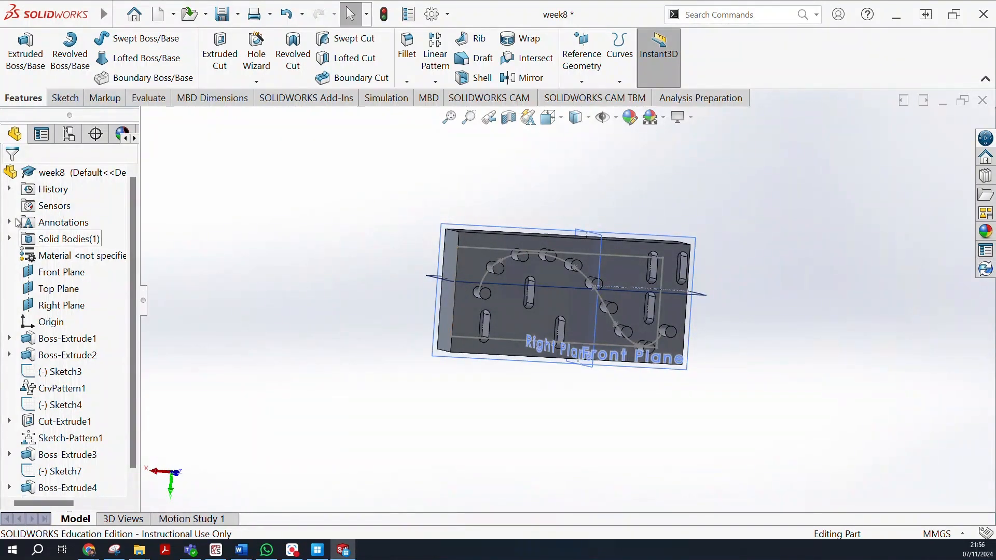
pyautogui.scroll(-1, 54, 444)
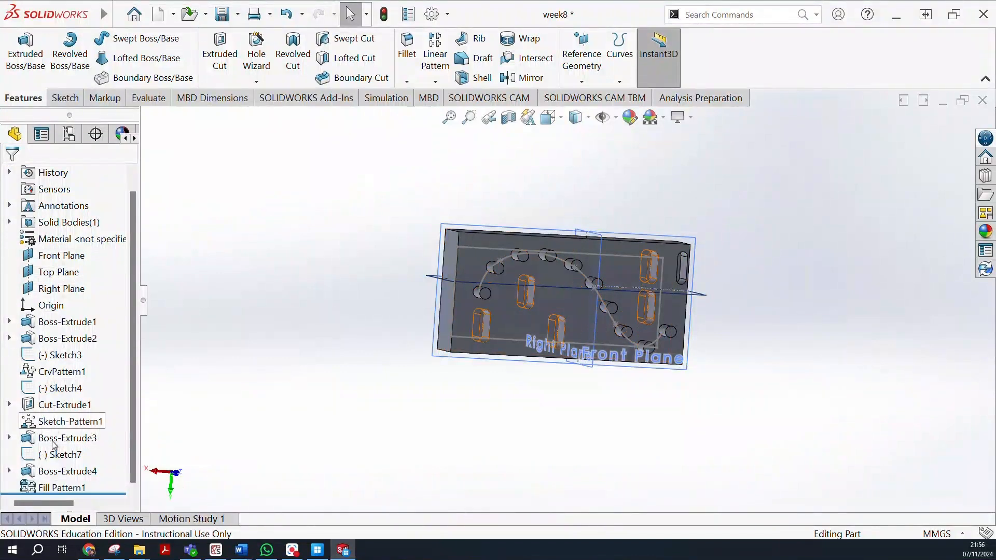
pyautogui.scroll(1, 54, 440)
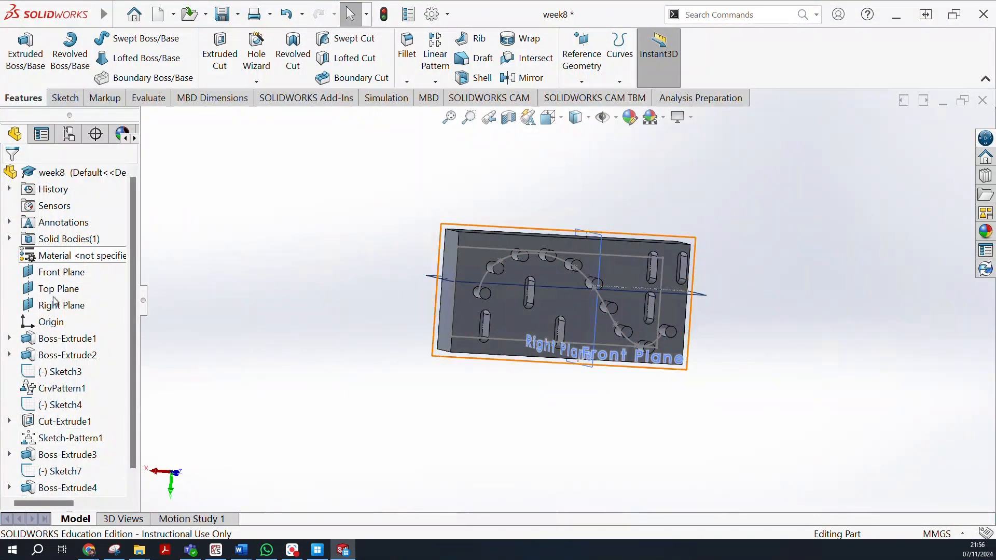
pyautogui.click(62, 272)
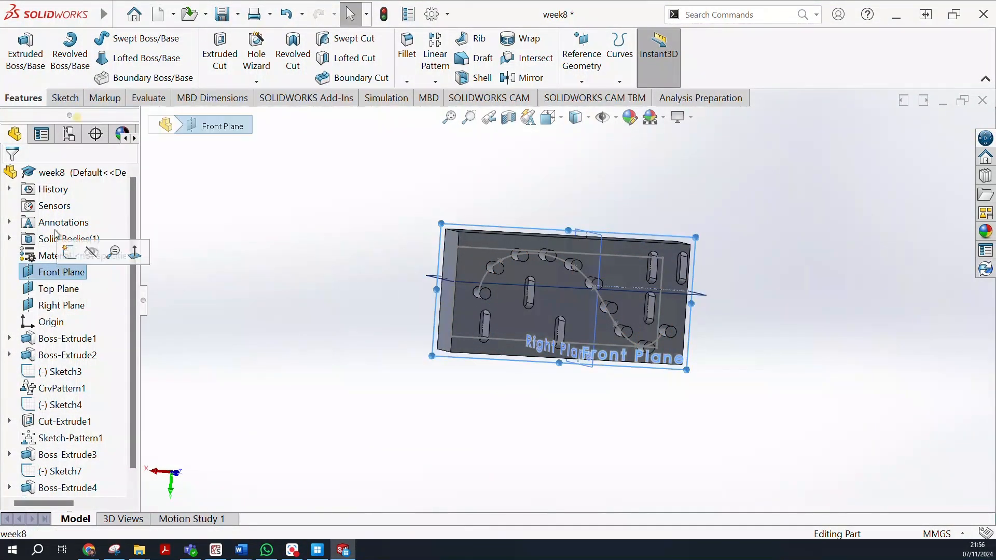
pyautogui.click(57, 98)
pyautogui.click(18, 52)
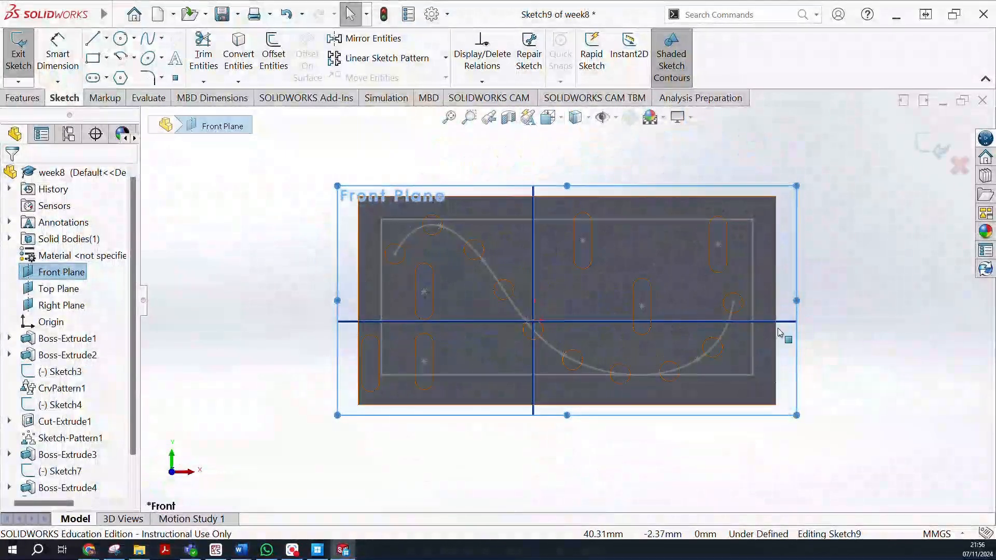
# Sketch a vertical line beside the block and a circle of about 25 mm radius centred on its midpoint, reaching the line's ends
pyautogui.keyDown('ctrl'); pyautogui.moveTo(879, 303); pyautogui.dragTo(414, 281, button='middle'); pyautogui.keyUp('ctrl')
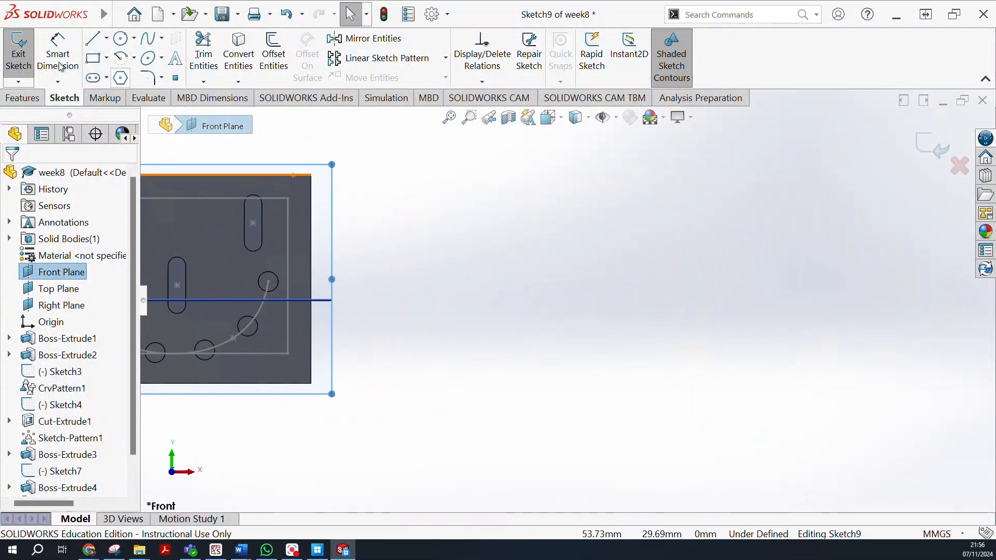
pyautogui.click(94, 38)
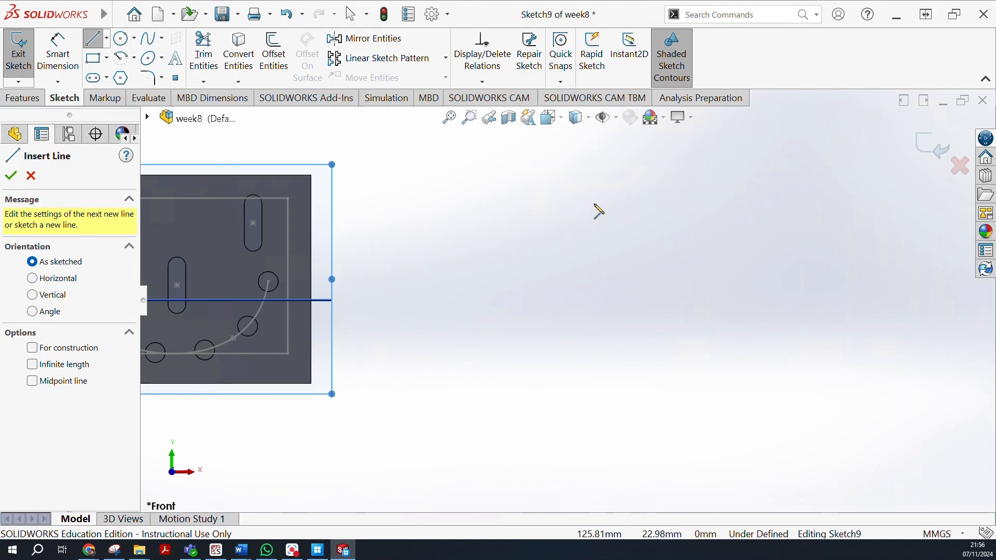
pyautogui.click(588, 185)
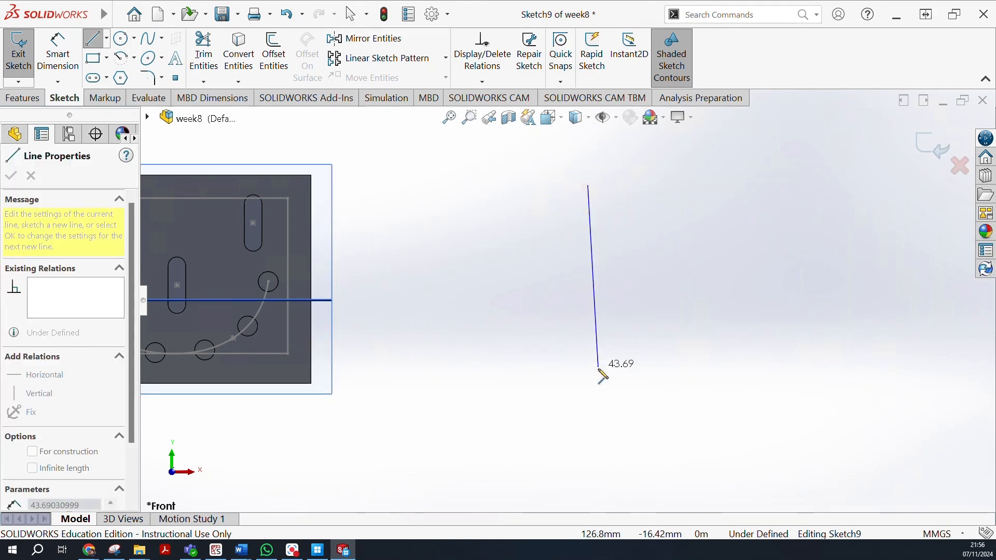
pyautogui.click(588, 396)
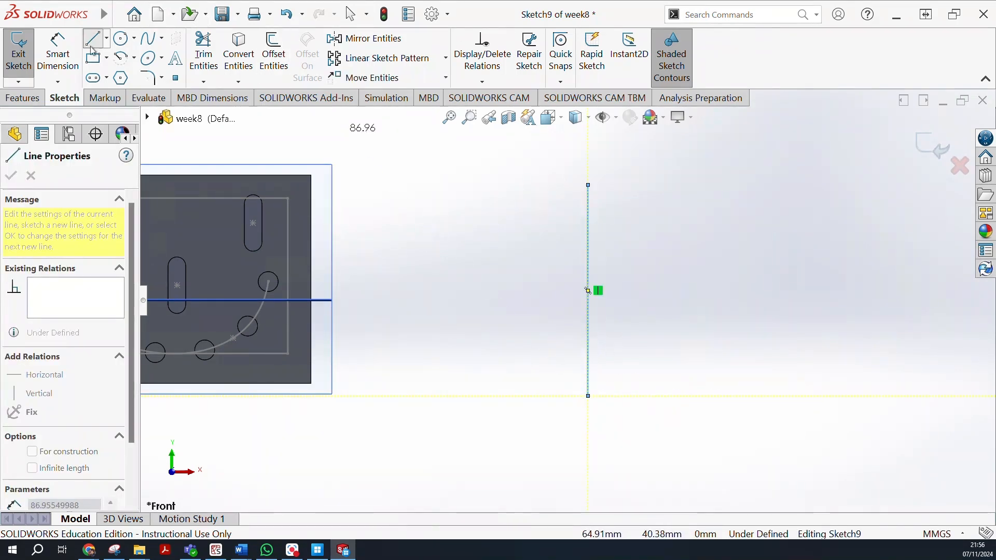
pyautogui.click(122, 39)
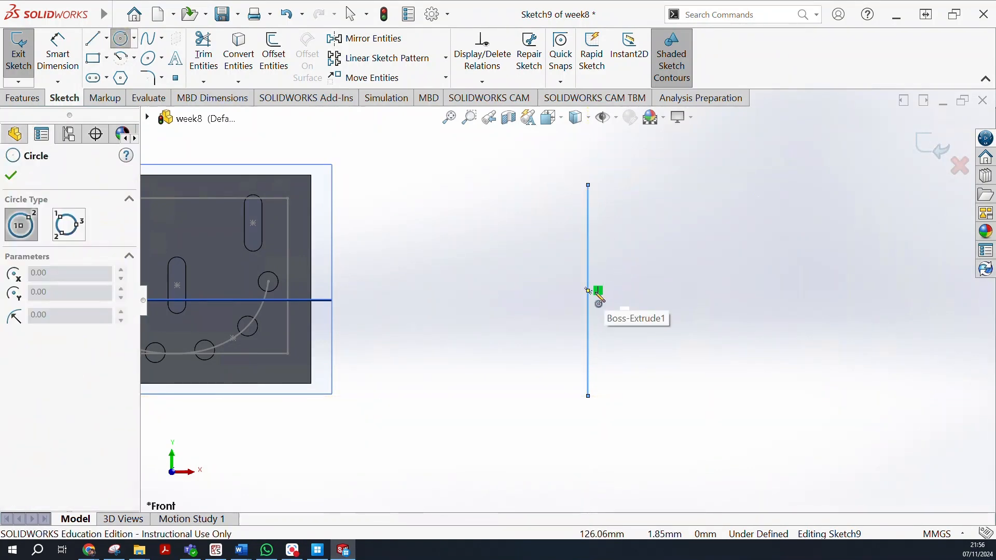
pyautogui.click(589, 291)
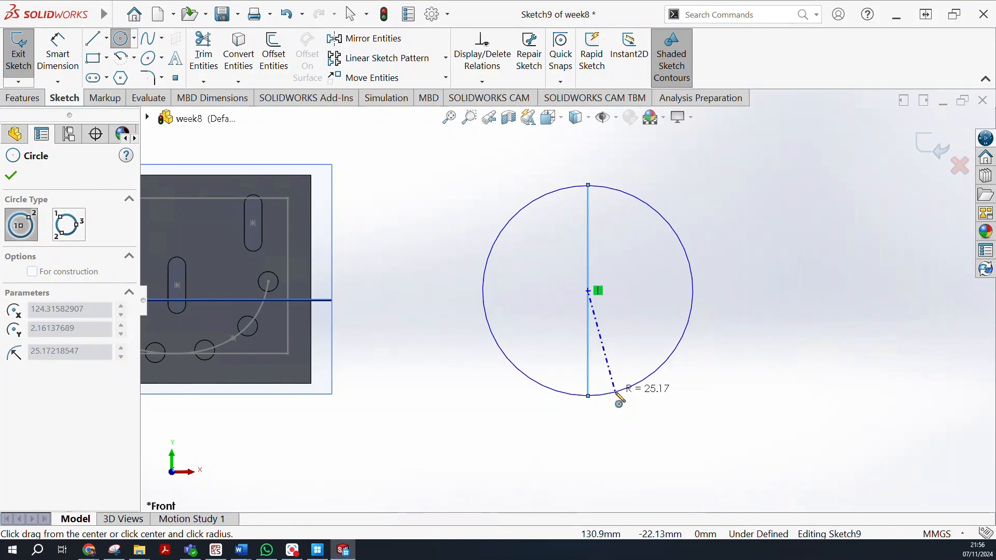
pyautogui.click(617, 395)
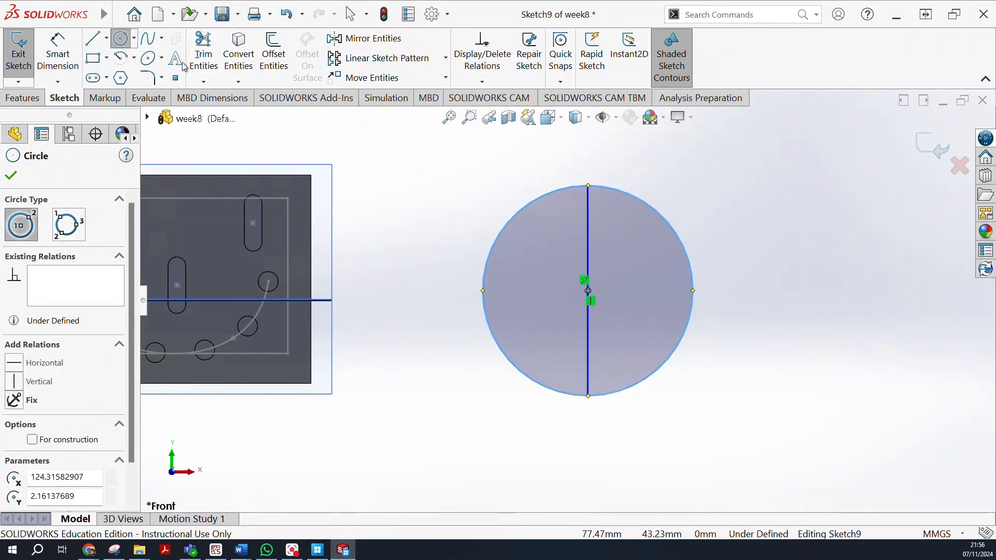
# Trim away the circle's half nearest the block and any line overhang to leave a closed semicircle, and exit the sketch
pyautogui.click(204, 54)
pyautogui.moveTo(543, 185); pyautogui.dragTo(571, 323)
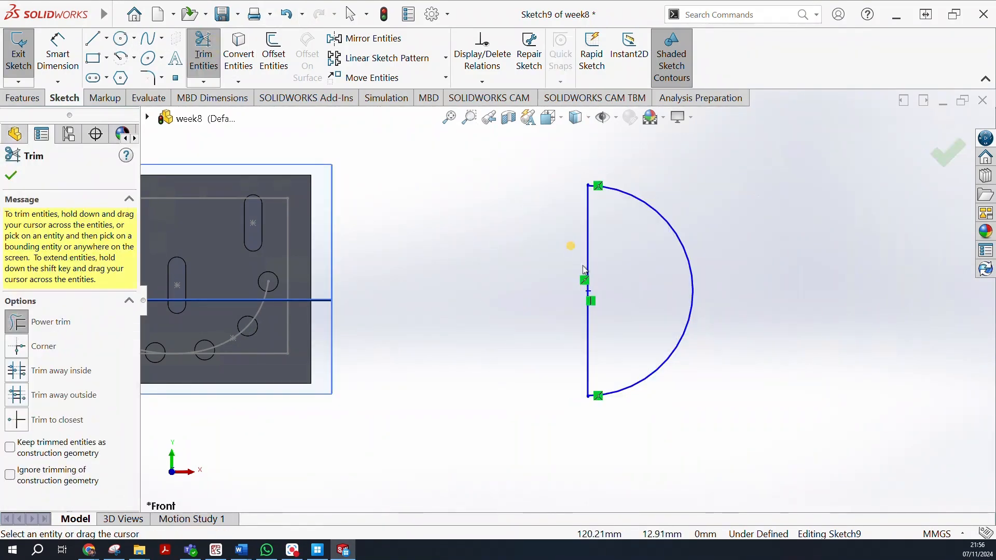
pyautogui.scroll(-10, 595, 406)
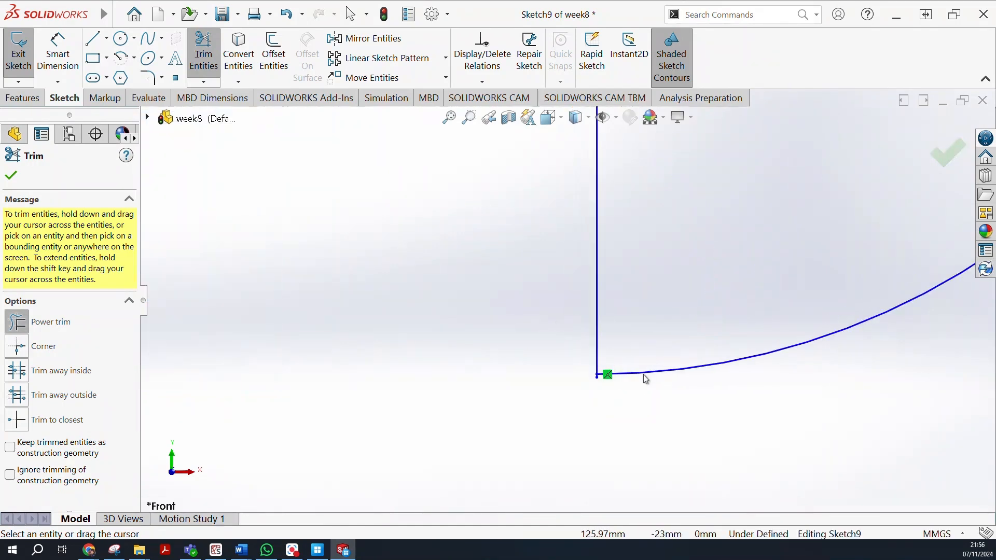
pyautogui.moveTo(260, 305); pyautogui.dragTo(372, 338)
pyautogui.scroll(12, 385, 329)
pyautogui.scroll(8, 586, 273)
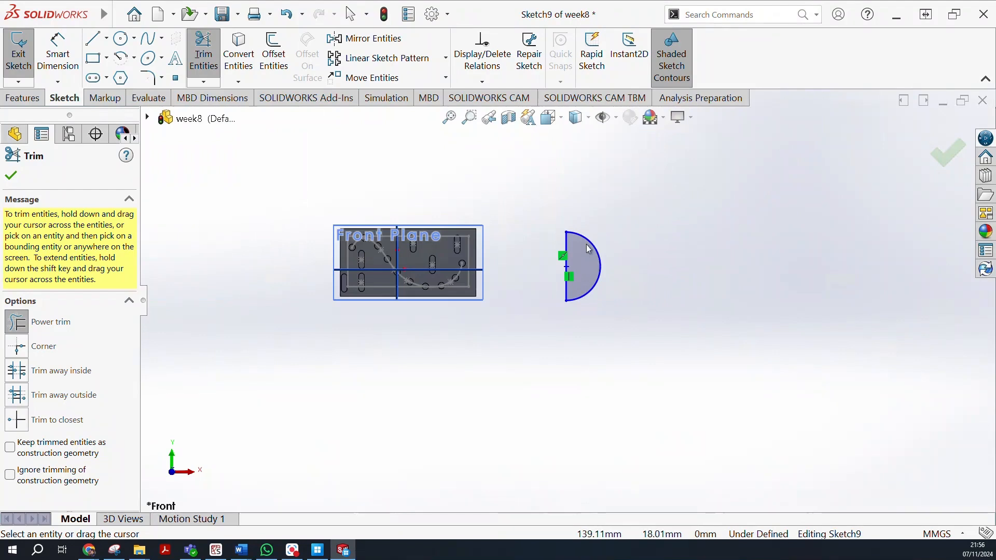
pyautogui.scroll(-15, 589, 249)
pyautogui.scroll(15, 524, 283)
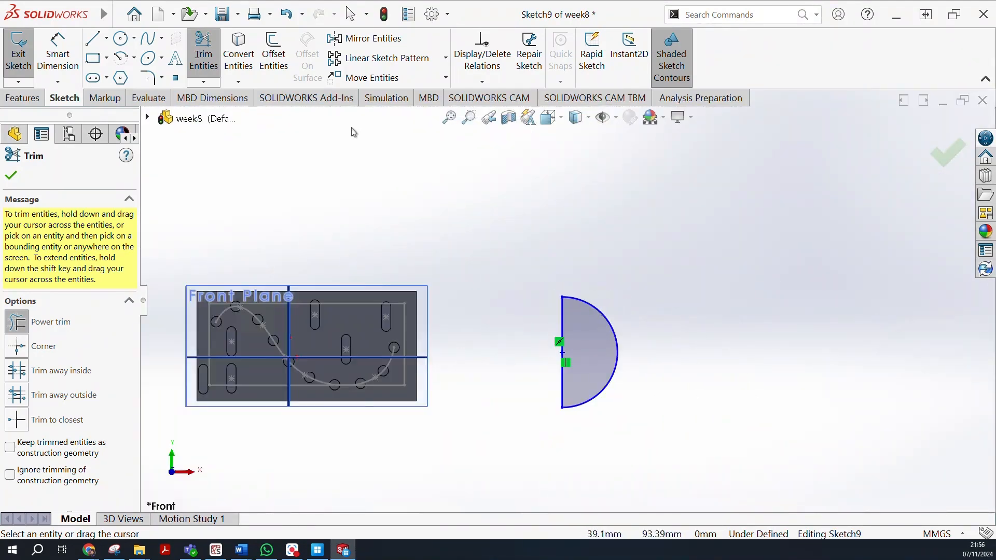
pyautogui.click(18, 50)
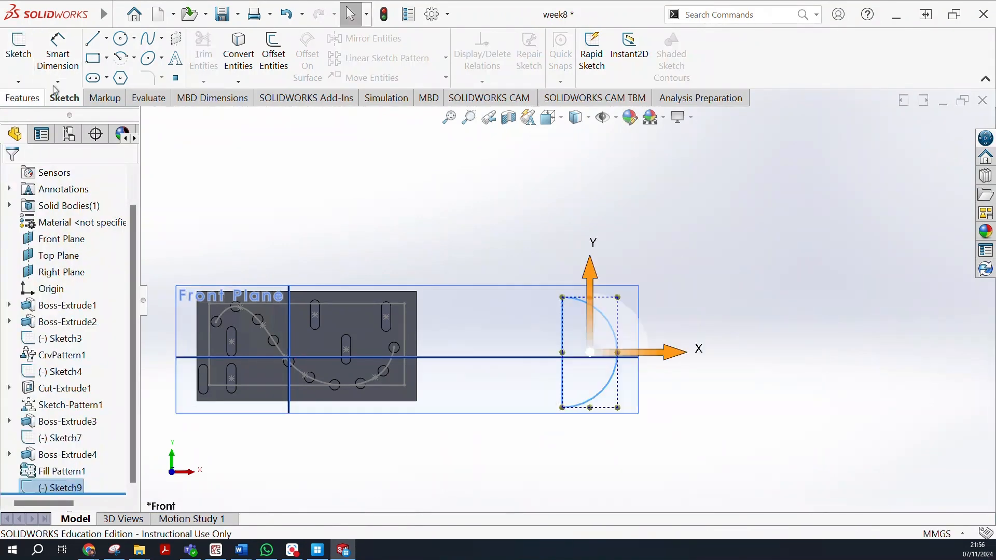
# Revolve the semicircle sketch 360° about its straight line to form a solid sphere beside the block
pyautogui.click(32, 98)
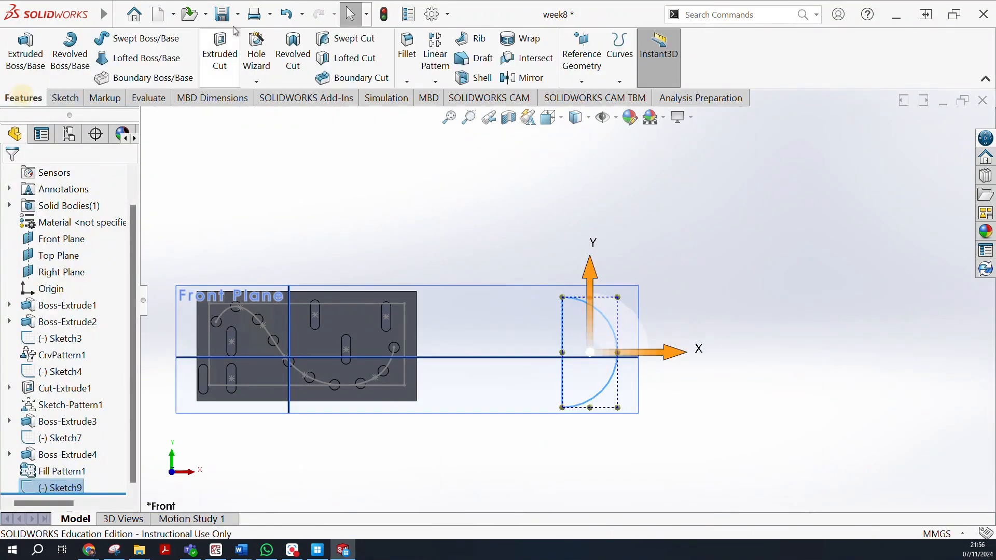
pyautogui.click(70, 52)
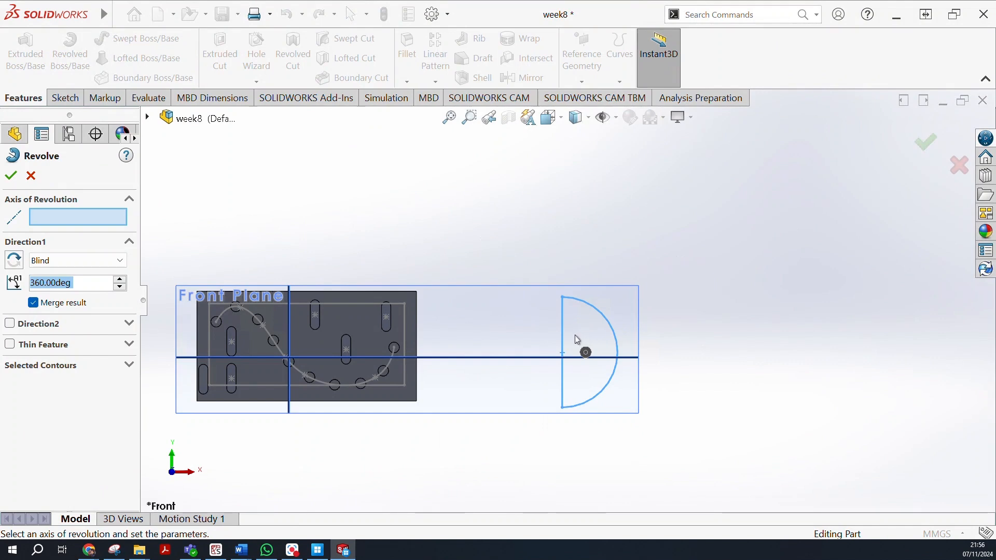
pyautogui.click(582, 350)
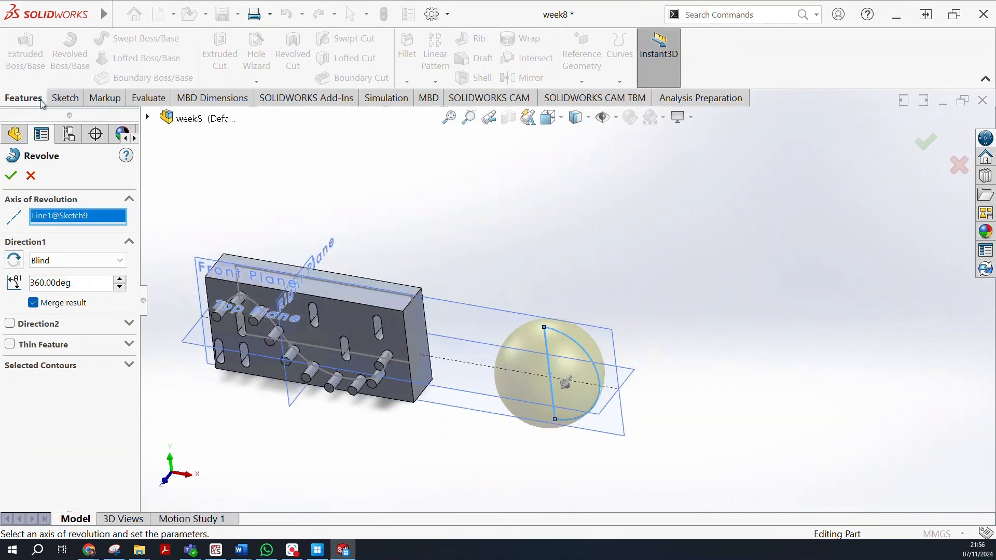
pyautogui.click(10, 176)
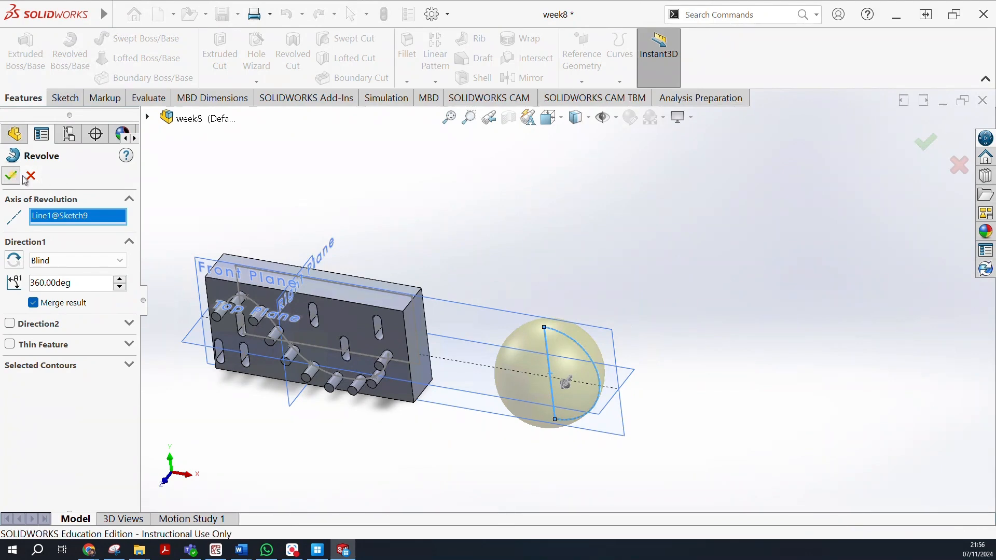
pyautogui.click(652, 408)
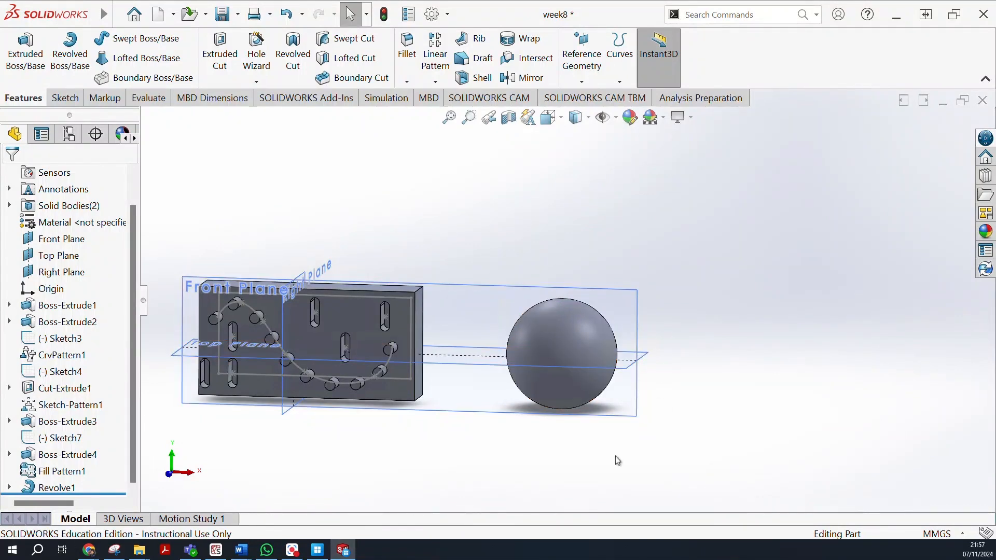
pyautogui.moveTo(788, 366); pyautogui.dragTo(798, 347, button='middle')
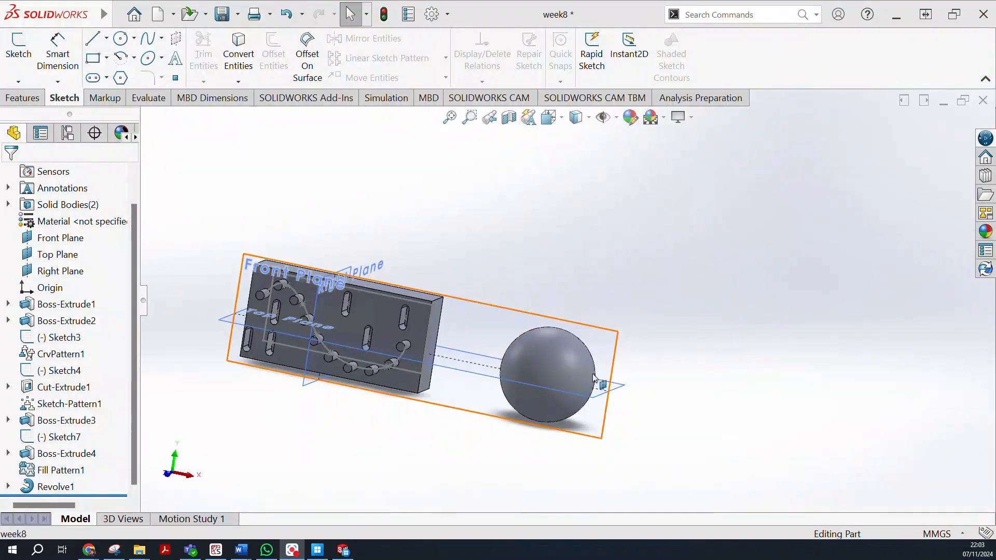
# Create an offset surface 5 mm outside the sphere's face
pyautogui.scroll(-5, 571, 366)
pyautogui.scroll(5, 561, 365)
pyautogui.scroll(-4, 556, 360)
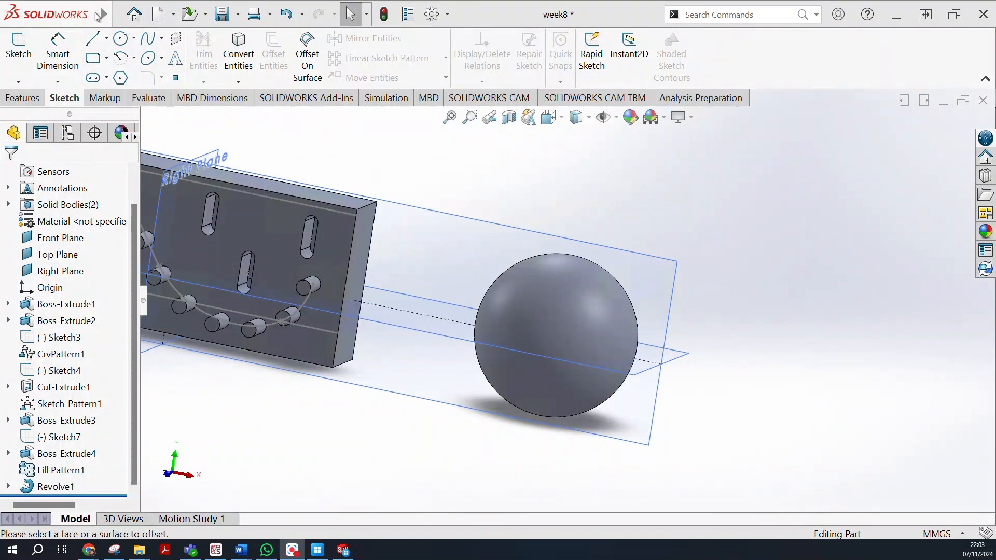
pyautogui.moveTo(104, 19)
pyautogui.click(192, 14)
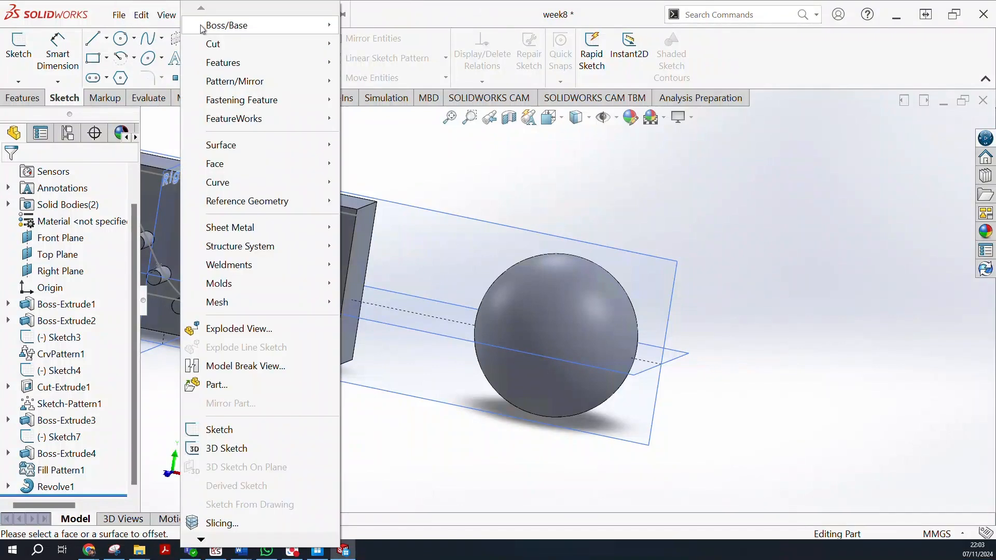
pyautogui.moveTo(273, 148)
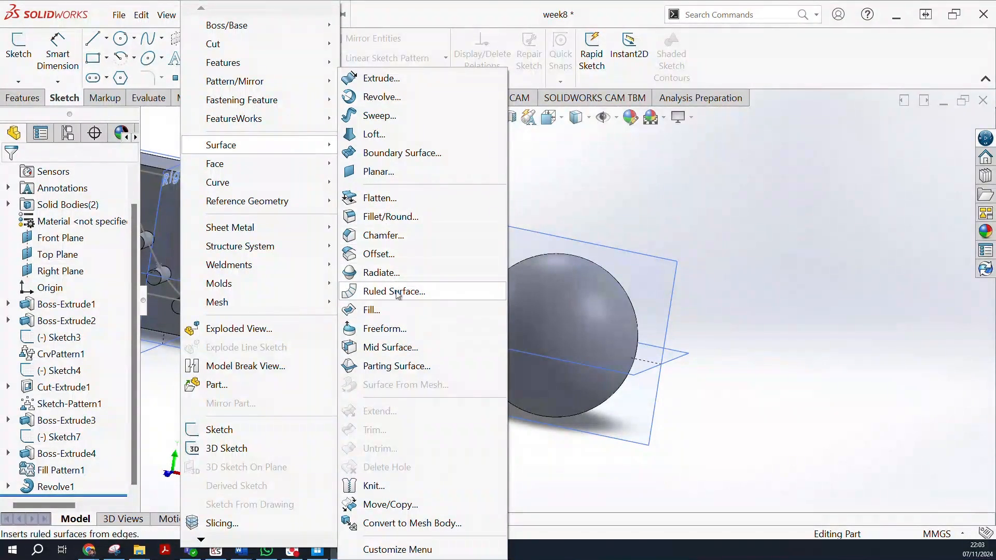
pyautogui.click(394, 256)
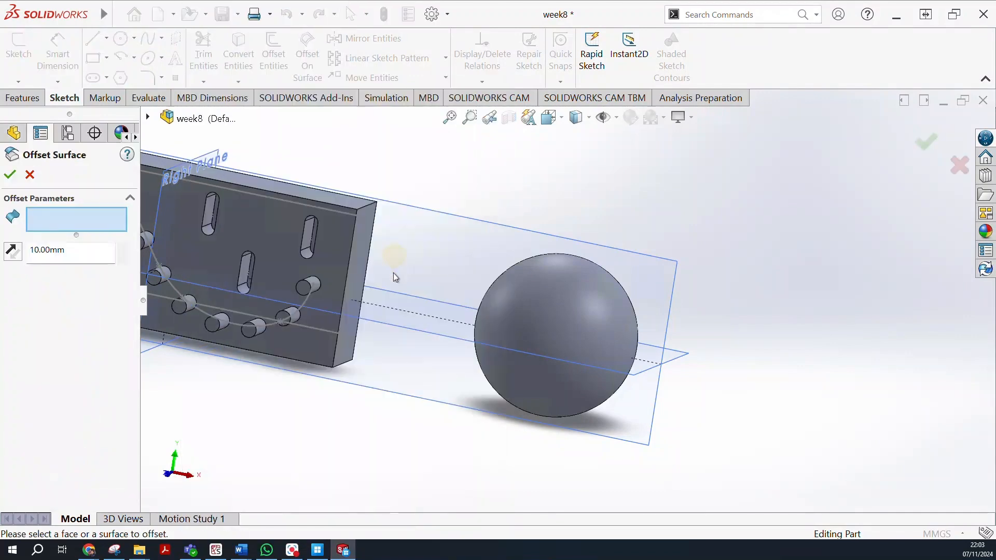
pyautogui.click(584, 328)
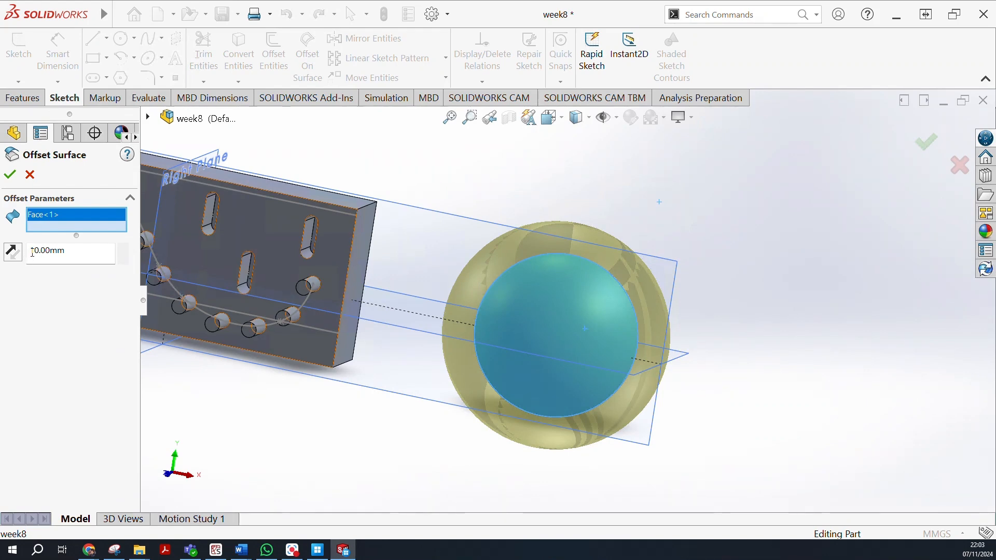
pyautogui.write('5')
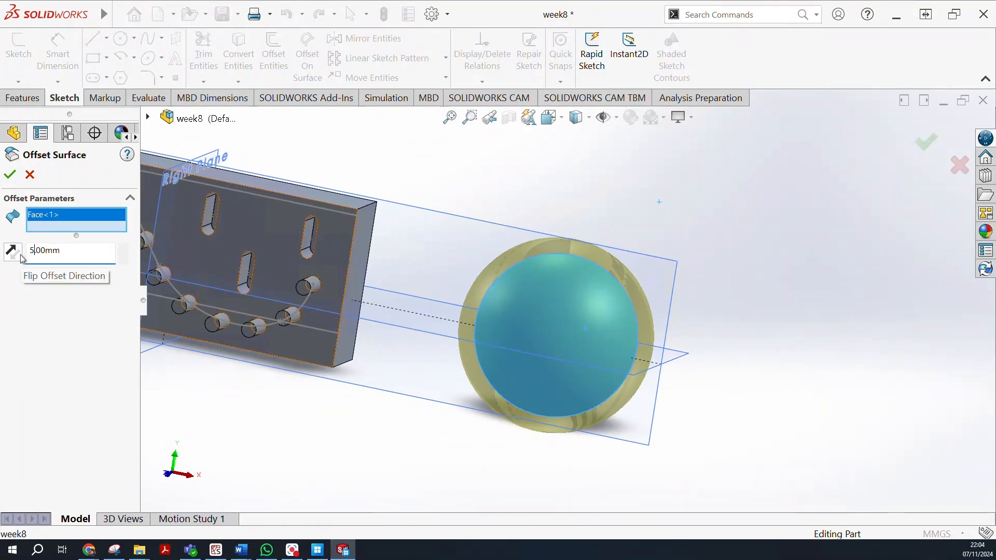
pyautogui.moveTo(740, 338); pyautogui.dragTo(718, 276, button='middle')
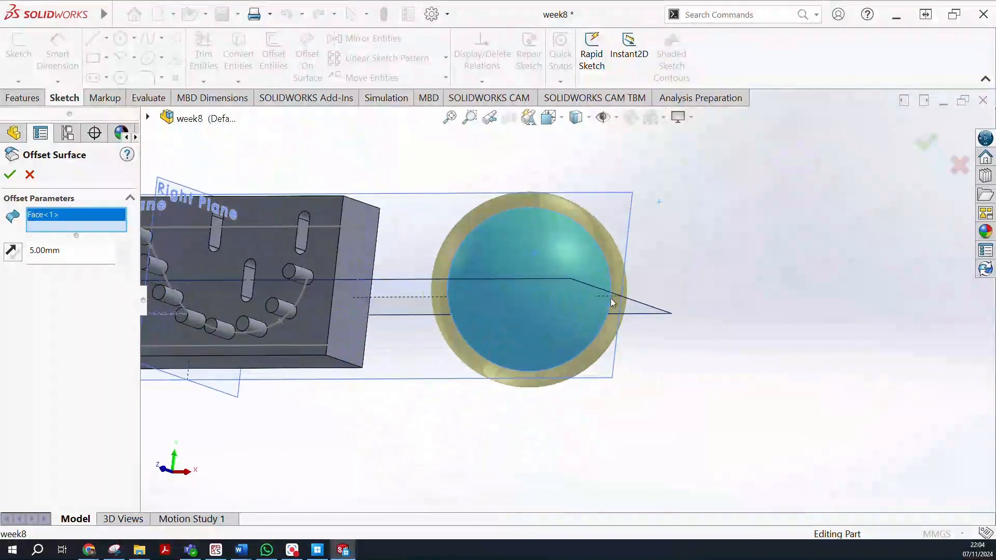
pyautogui.click(10, 175)
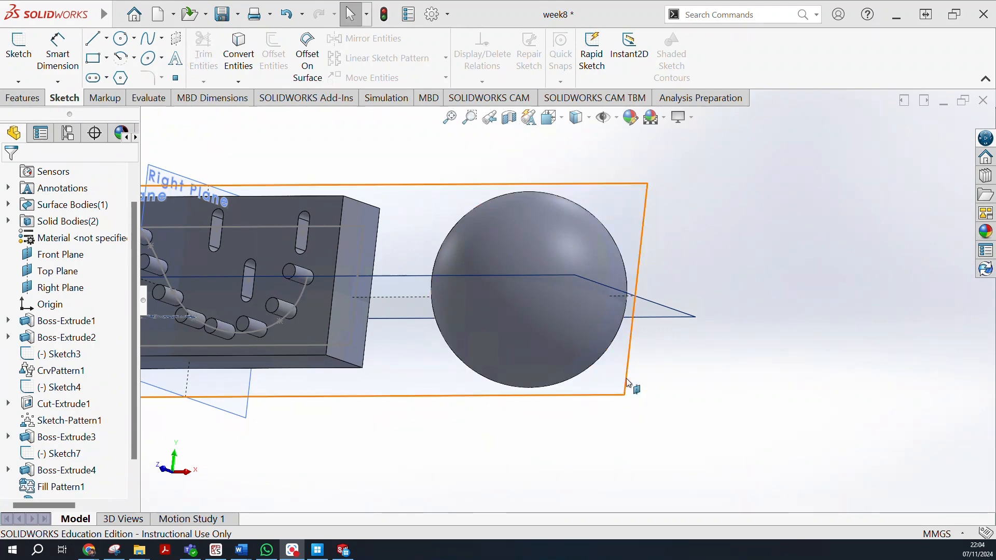
# Create a reference plane parallel to the Front Plane at an offset distance of 30 mm
pyautogui.moveTo(661, 396); pyautogui.dragTo(581, 257, button='middle')
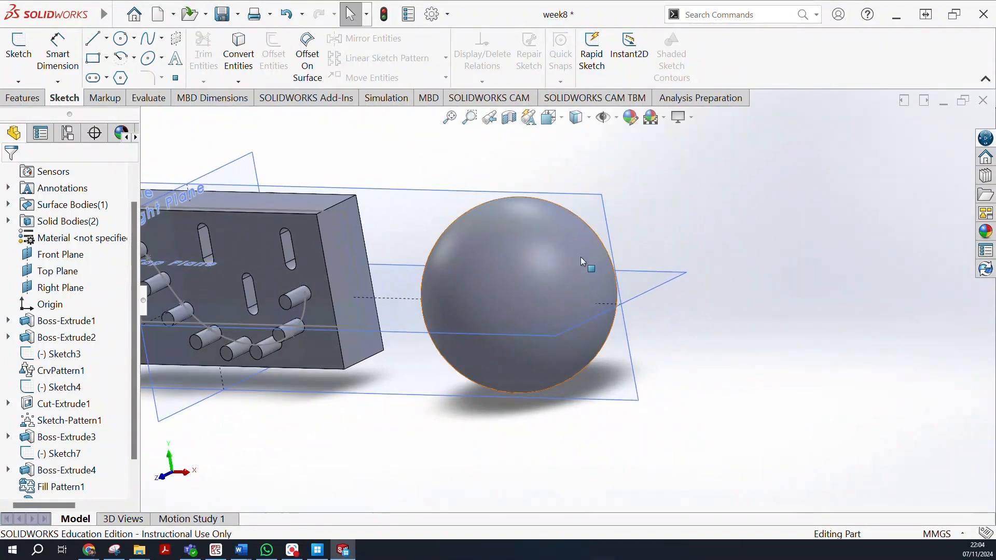
pyautogui.click(613, 246)
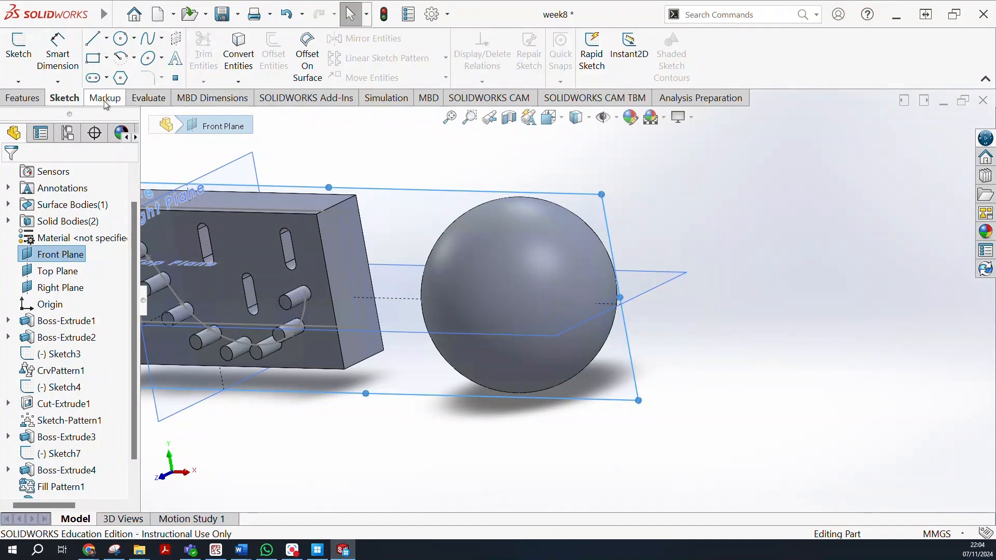
pyautogui.click(28, 97)
pyautogui.click(582, 78)
pyautogui.click(589, 99)
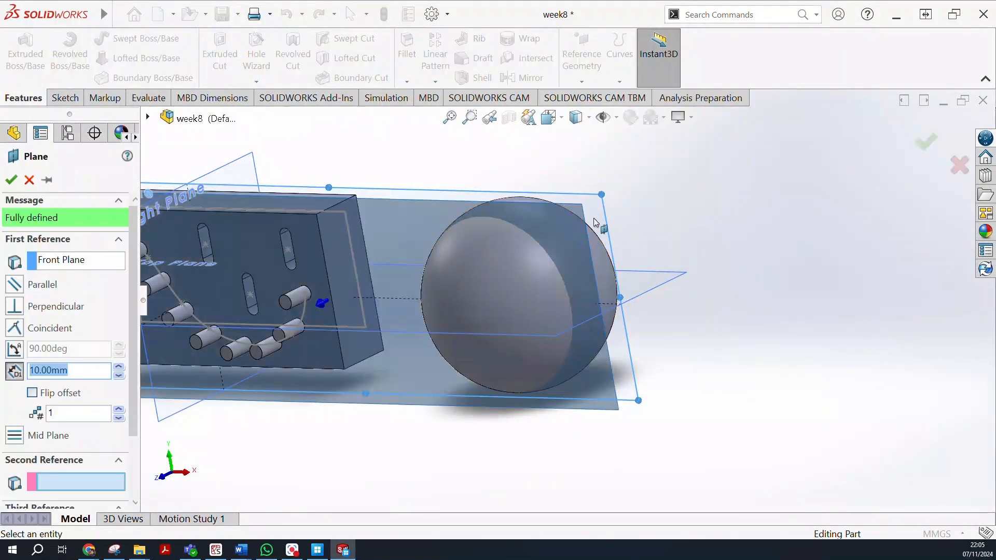
pyautogui.moveTo(646, 209); pyautogui.dragTo(607, 247, button='middle')
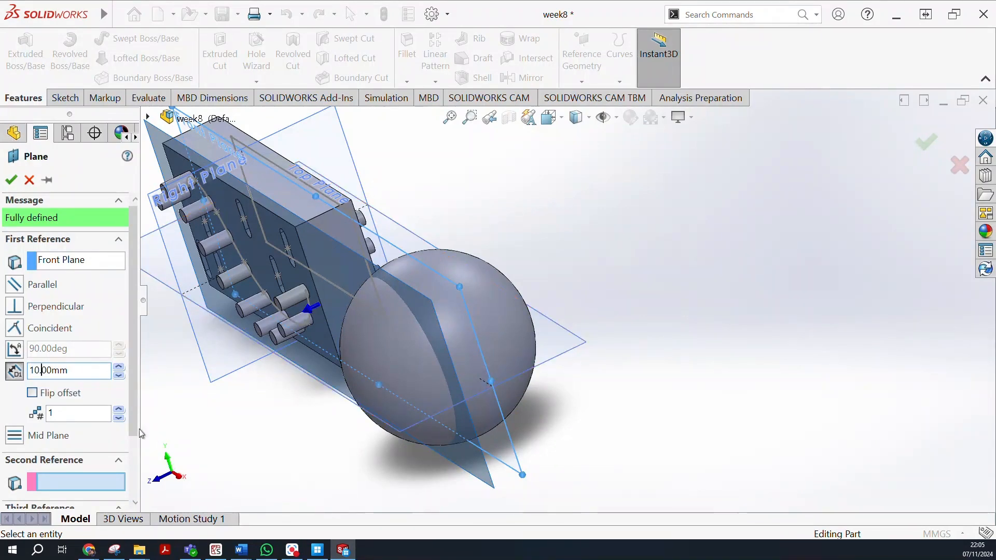
pyautogui.doubleClick(46, 370)
pyautogui.write('20')
pyautogui.press('Return')
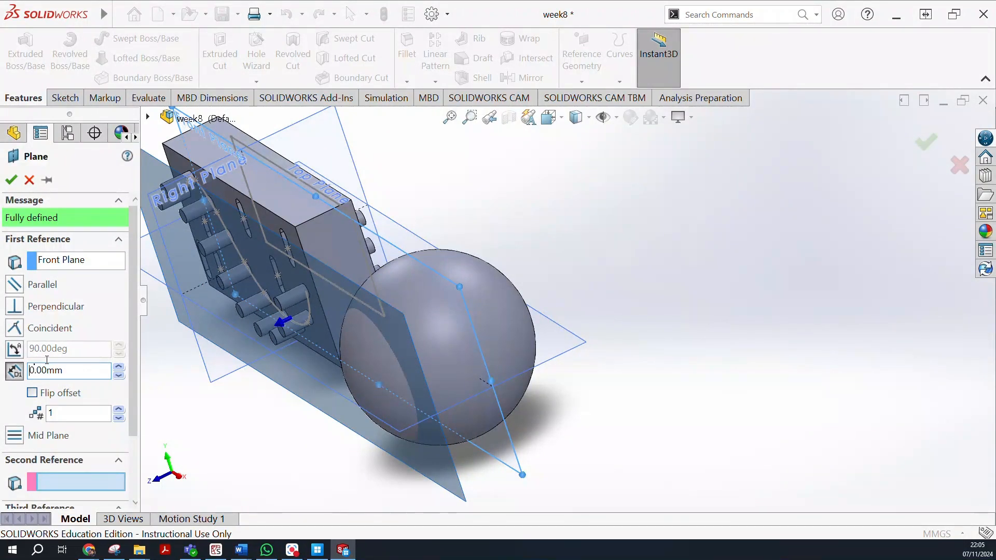
pyautogui.press('Up')
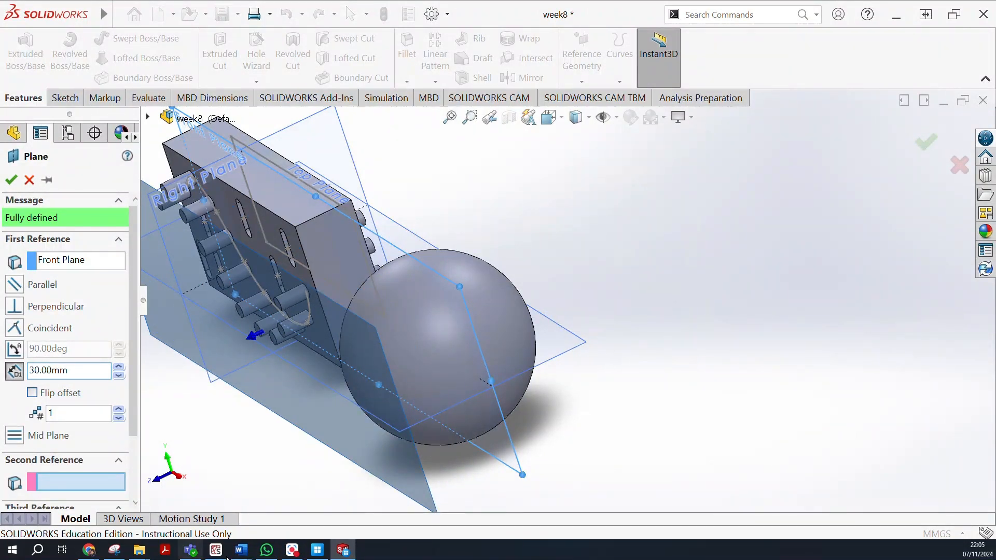
pyautogui.moveTo(614, 453); pyautogui.dragTo(683, 345, button='middle')
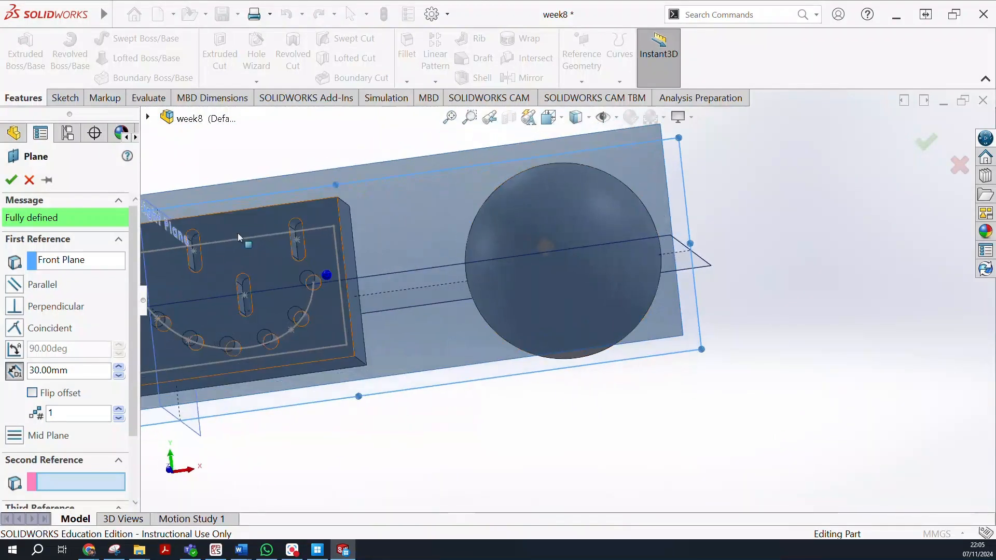
pyautogui.click(11, 180)
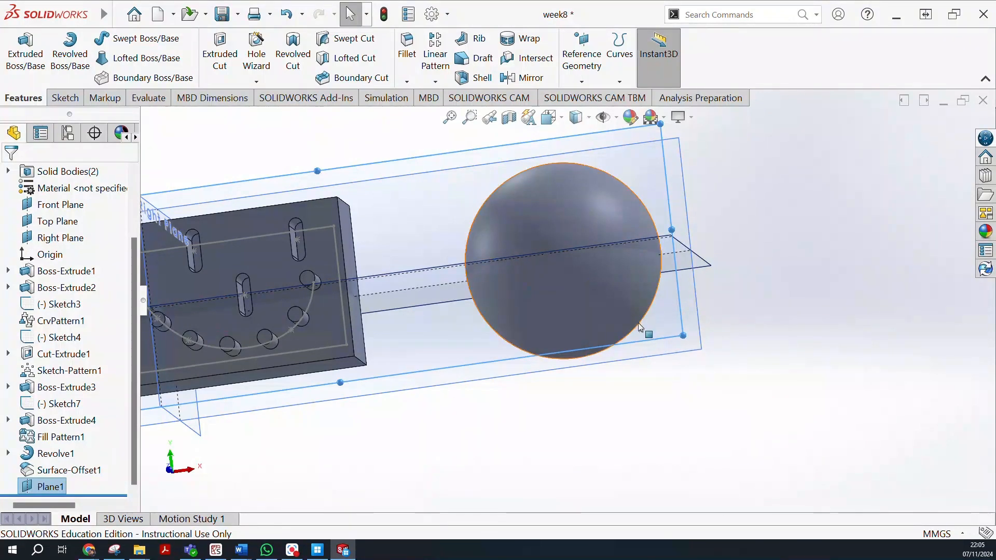
# Start a sketch on the new offset plane and draw a hexagon of about 11.8 mm inscribed-circle diameter over the sphere's upper half
pyautogui.click(660, 330)
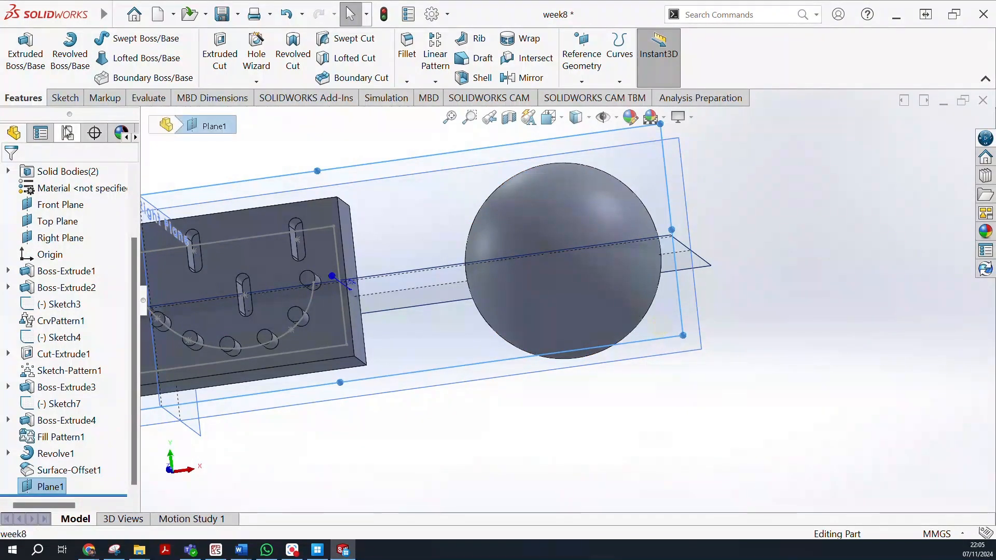
pyautogui.click(64, 98)
pyautogui.click(18, 52)
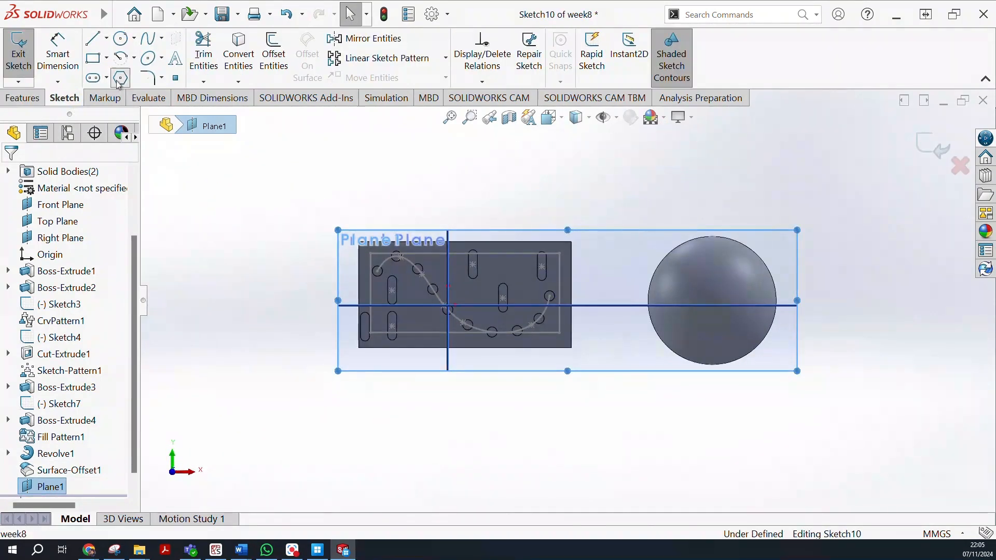
pyautogui.click(120, 78)
pyautogui.scroll(-5, 742, 301)
pyautogui.scroll(3, 668, 279)
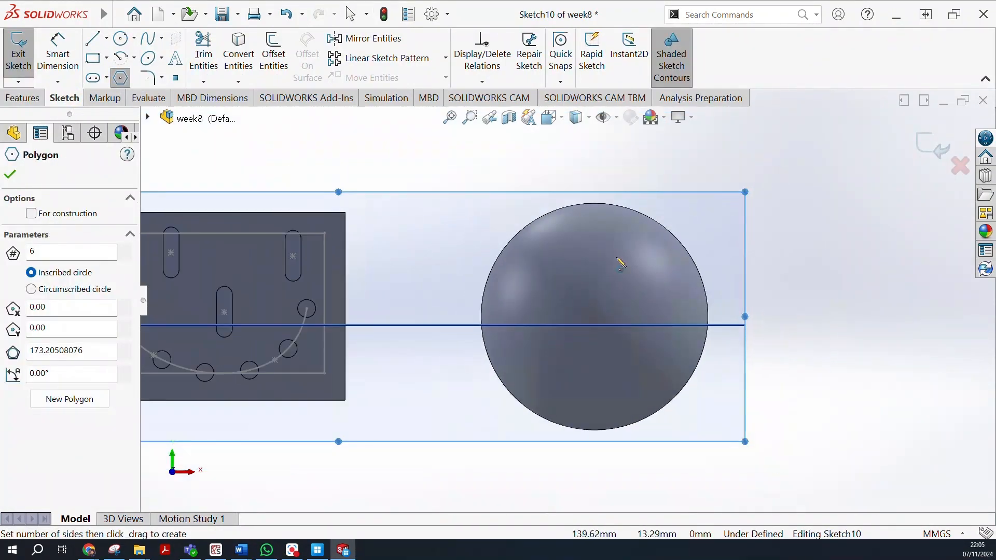
pyautogui.click(566, 263)
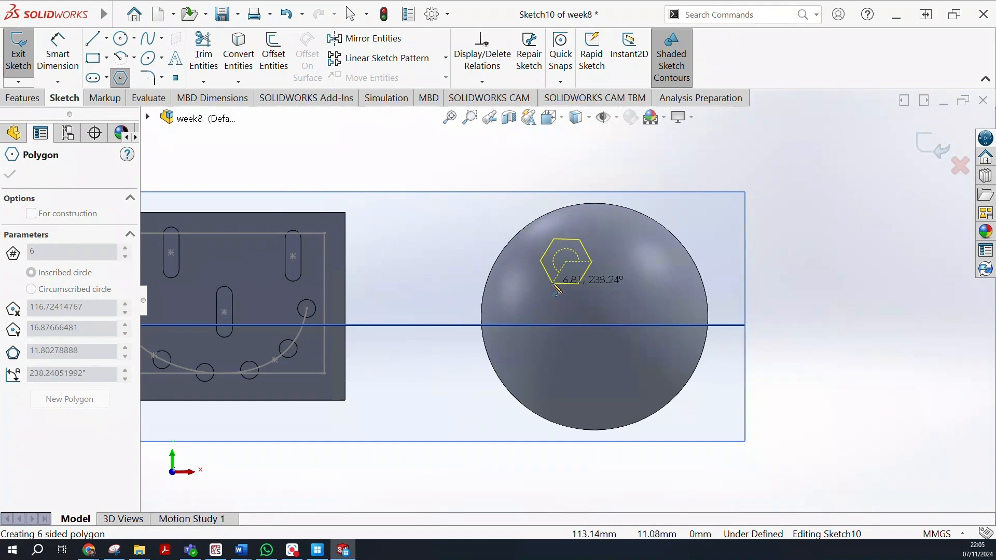
pyautogui.click(558, 289)
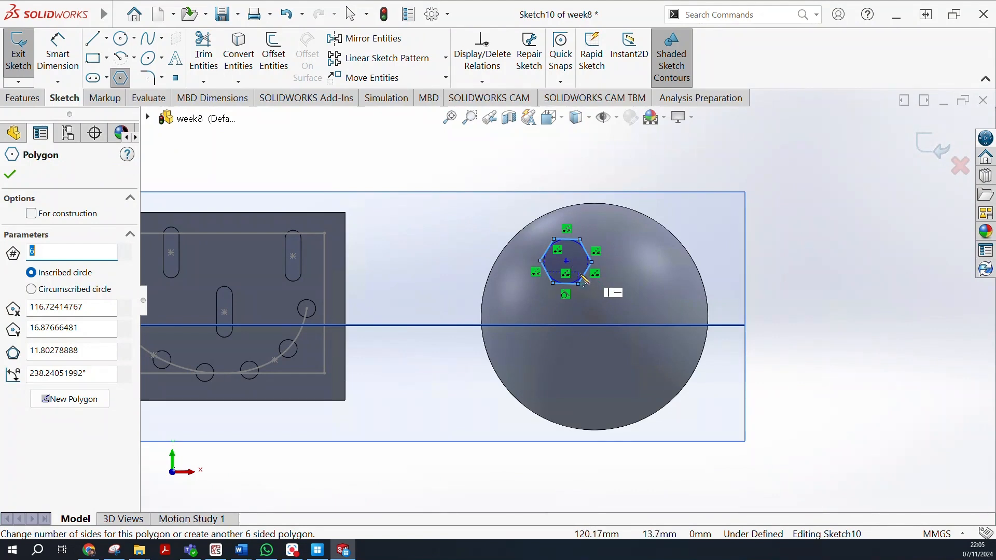
# Sketch a second hexagon of about 10.2 mm inscribed-circle diameter diagonally below the first, on the side away from the block
pyautogui.click(627, 298)
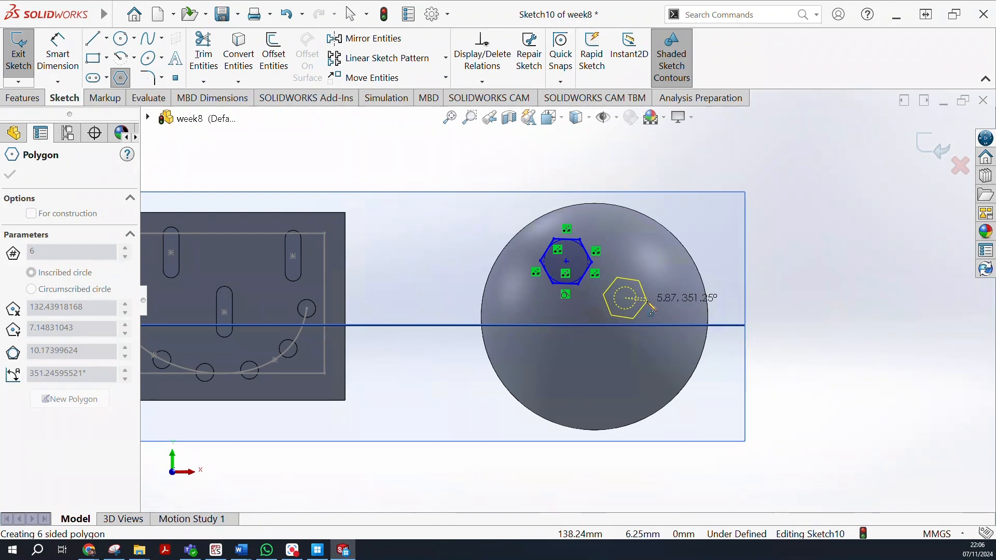
pyautogui.click(649, 301)
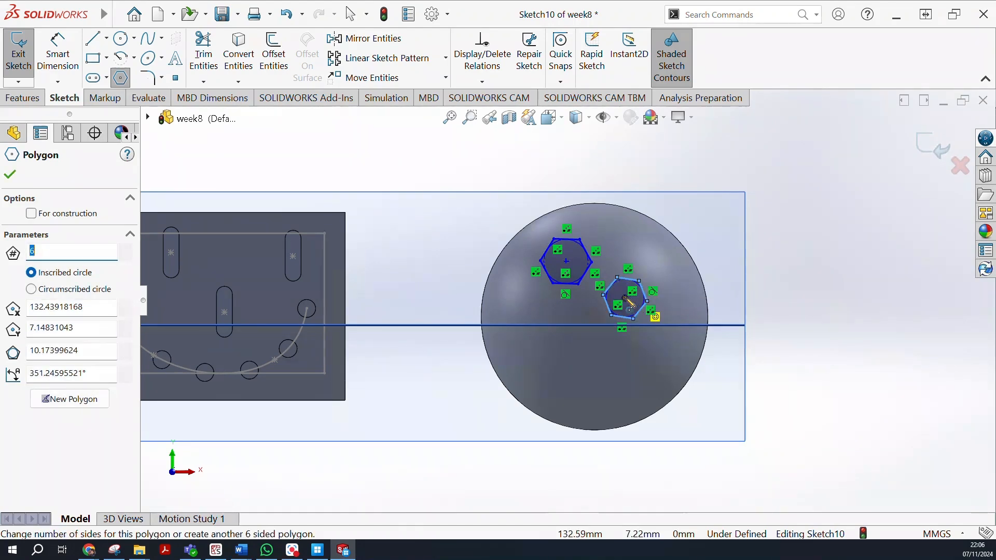
pyautogui.click(626, 300)
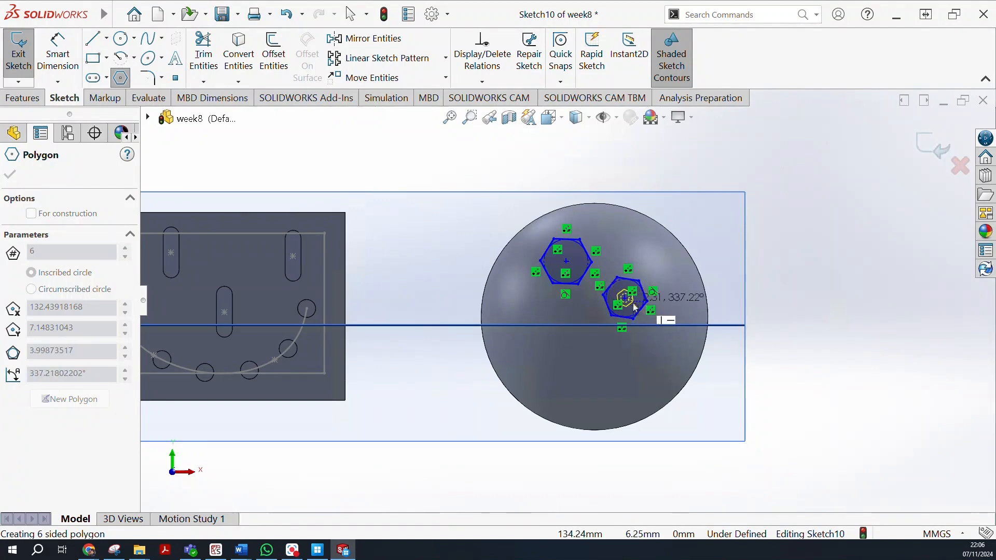
pyautogui.press('Escape')
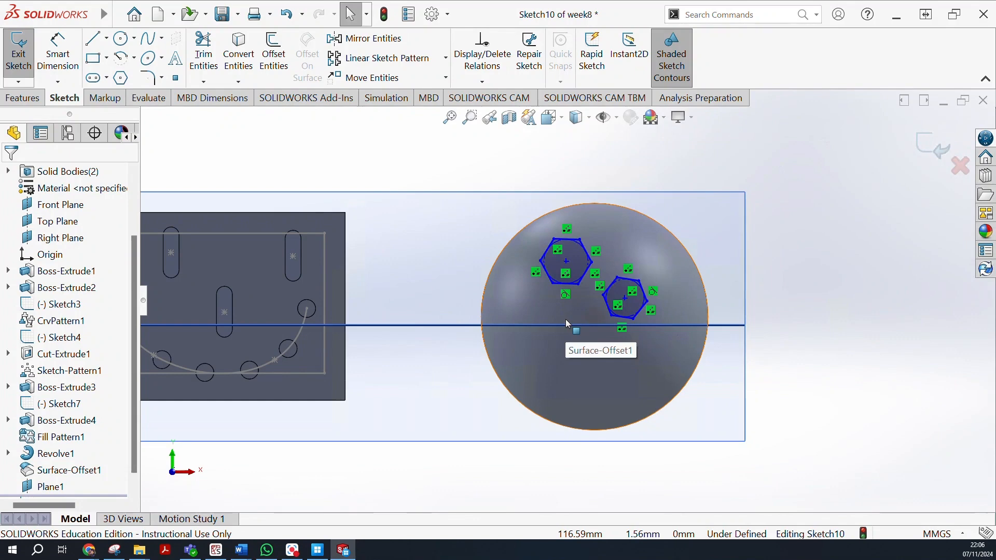
pyautogui.click(568, 324)
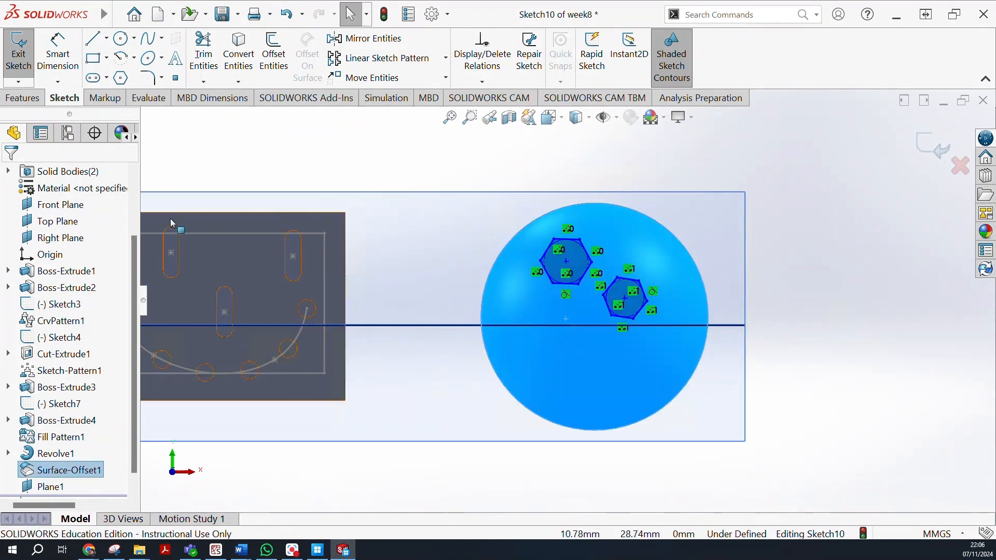
pyautogui.press('Escape')
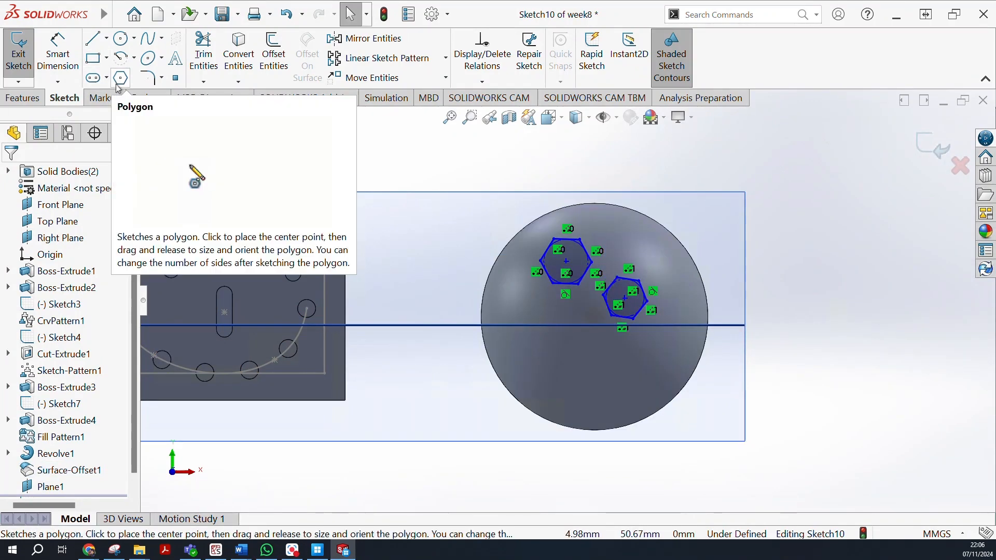
# Move the second hexagon closer to the first, with its centre at about X 127.9 mm, Y 8.6 mm
pyautogui.moveTo(632, 303); pyautogui.dragTo(608, 293)
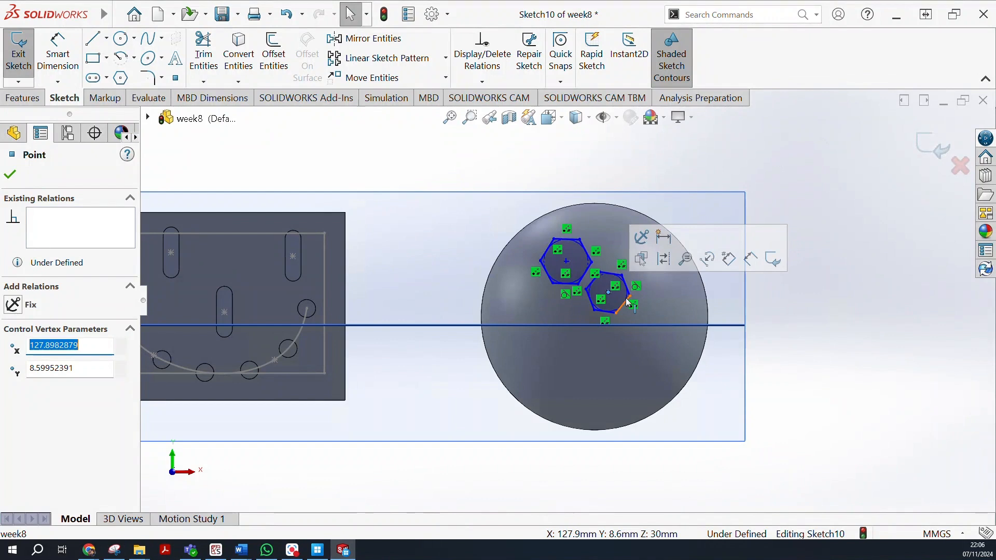
pyautogui.click(632, 297)
pyautogui.moveTo(630, 287); pyautogui.dragTo(628, 288)
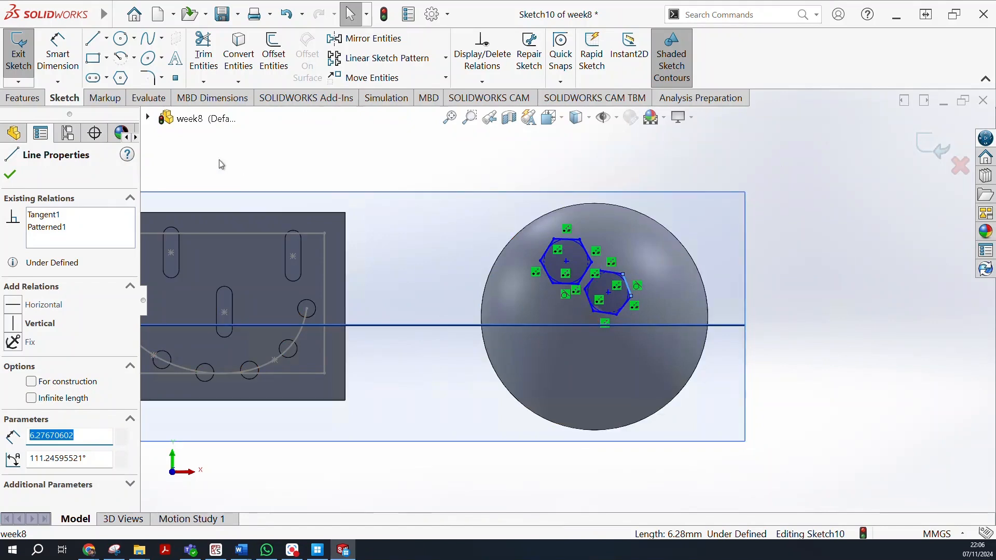
# Sketch two hexagons below the first pair, with inscribed-circle diameters of about 9.8 mm and 8 mm
pyautogui.click(120, 78)
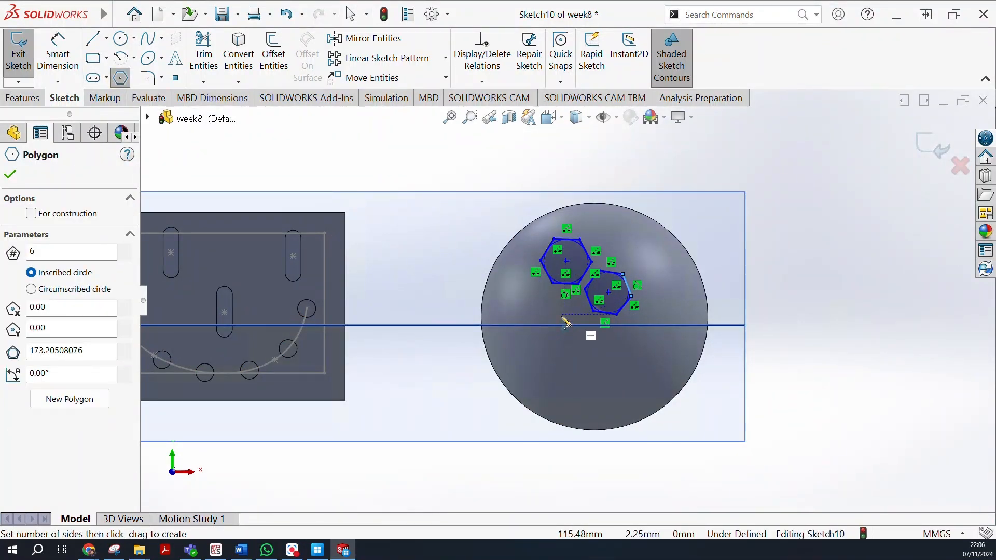
pyautogui.click(563, 315)
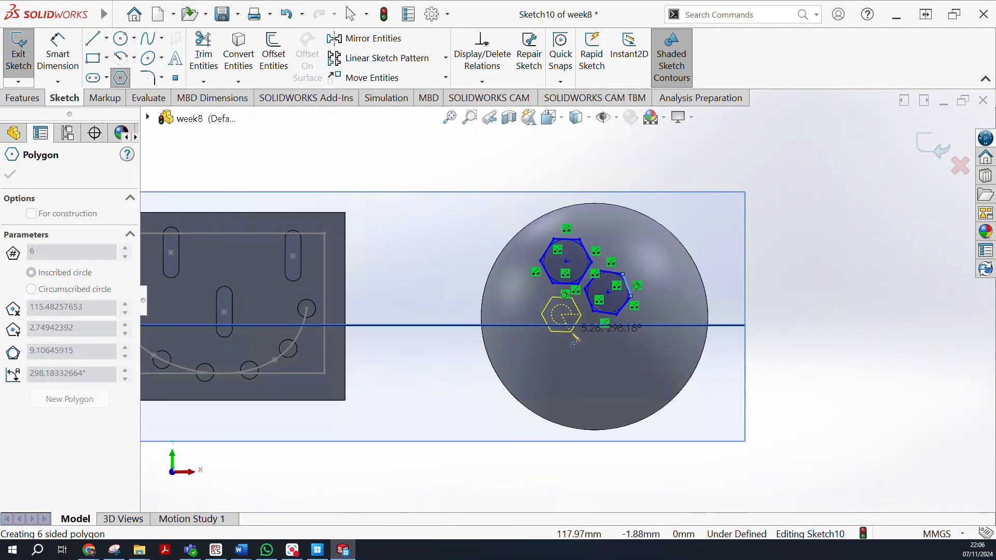
pyautogui.click(577, 340)
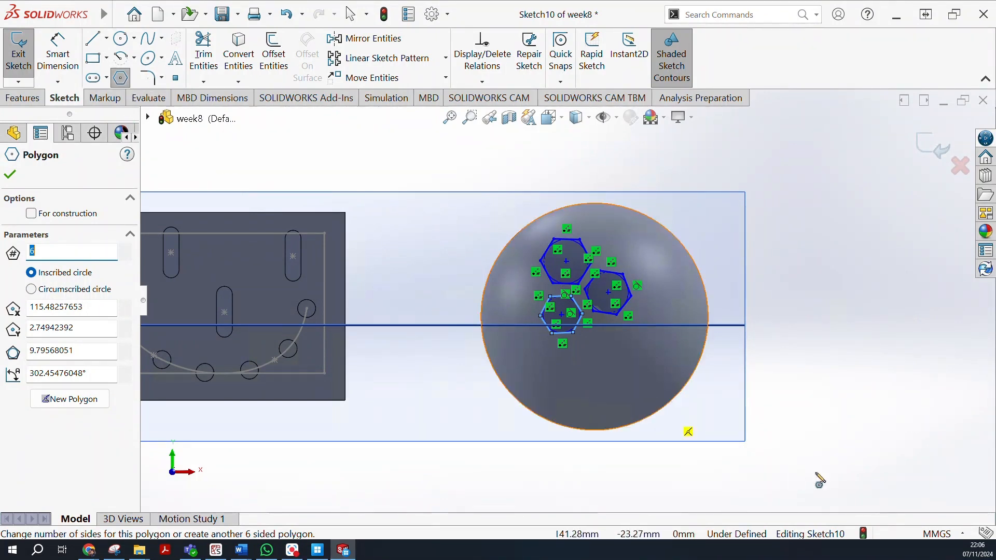
pyautogui.click(599, 347)
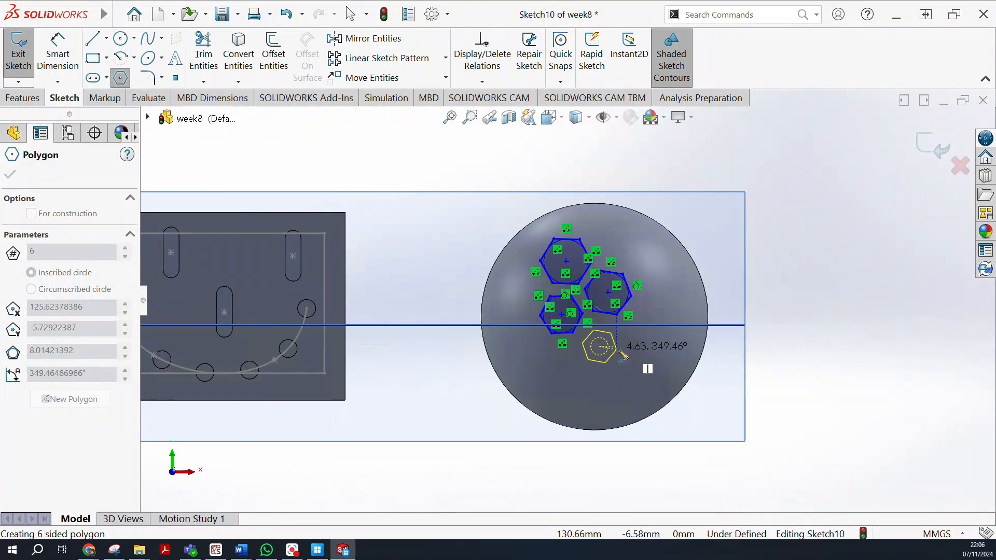
pyautogui.click(623, 355)
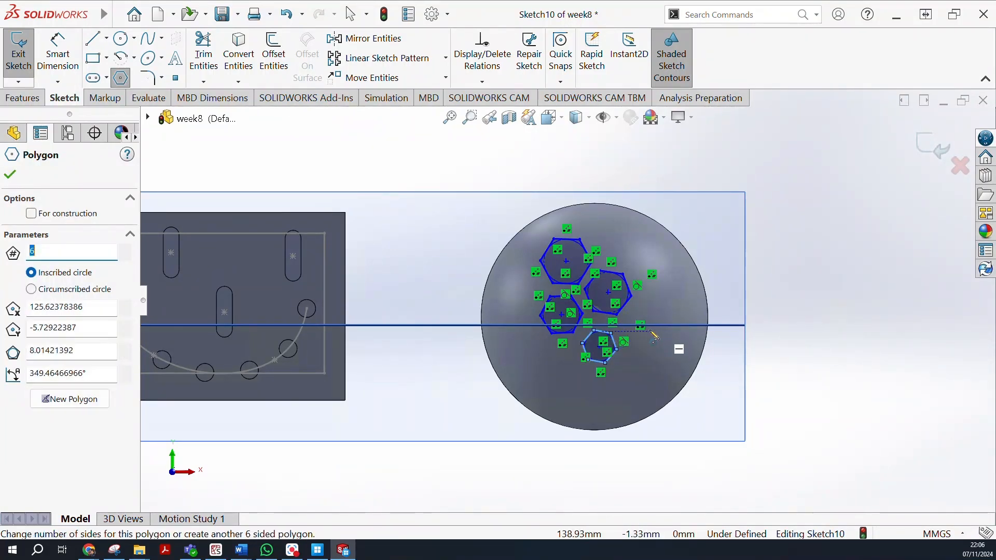
# Sketch three hexagons around the cluster's upper and far sides, with inscribed-circle diameters of about 9.9, 7.5 and 8.8 mm
pyautogui.click(650, 332)
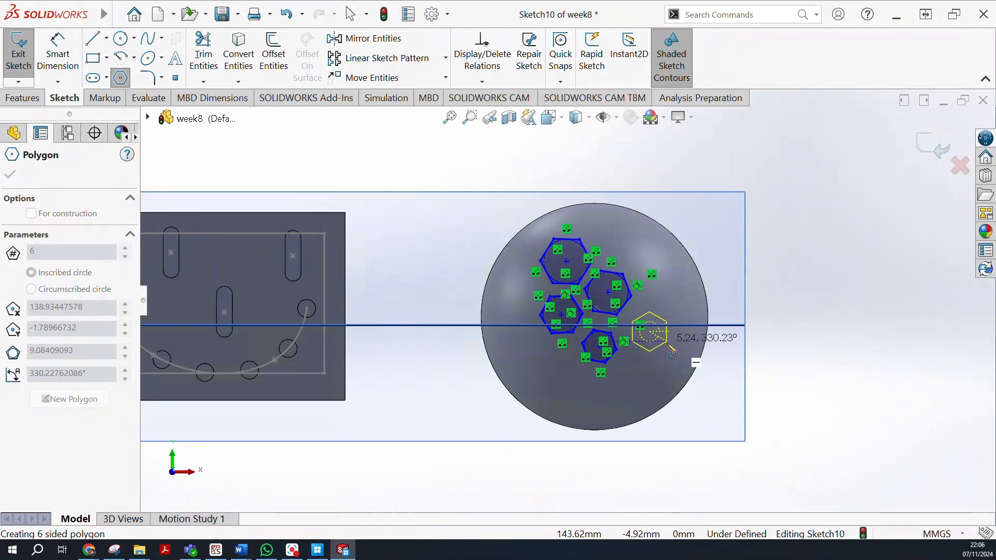
pyautogui.click(660, 347)
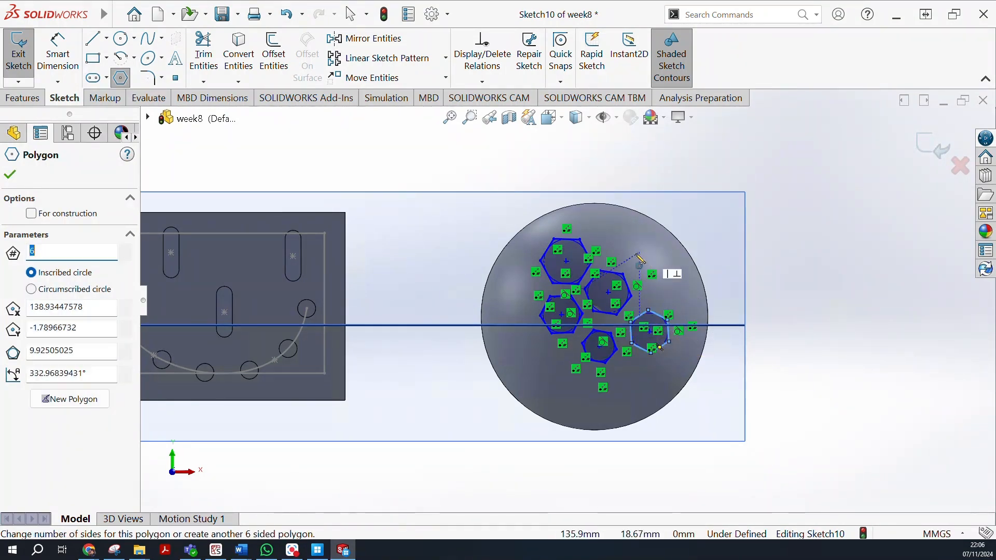
pyautogui.click(612, 239)
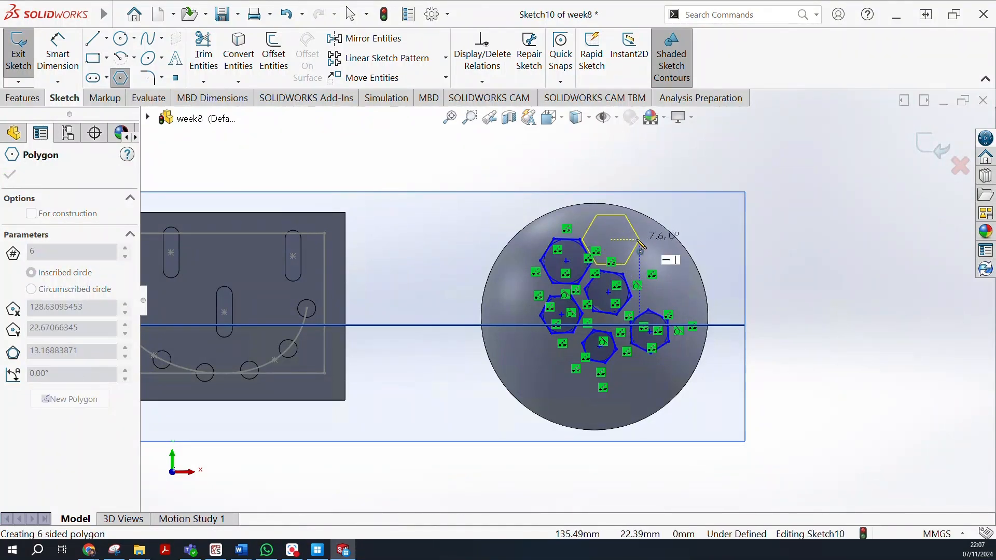
pyautogui.click(633, 243)
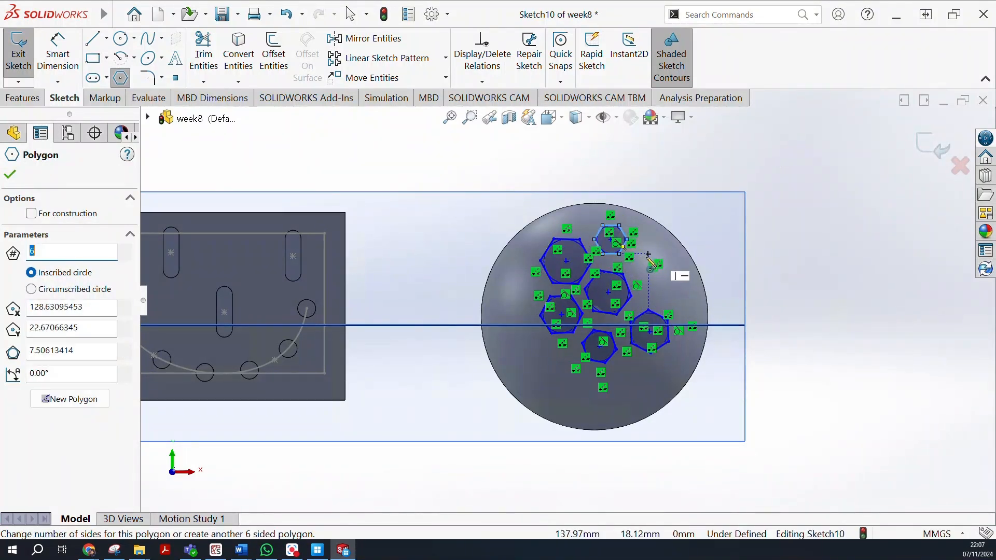
pyautogui.click(650, 263)
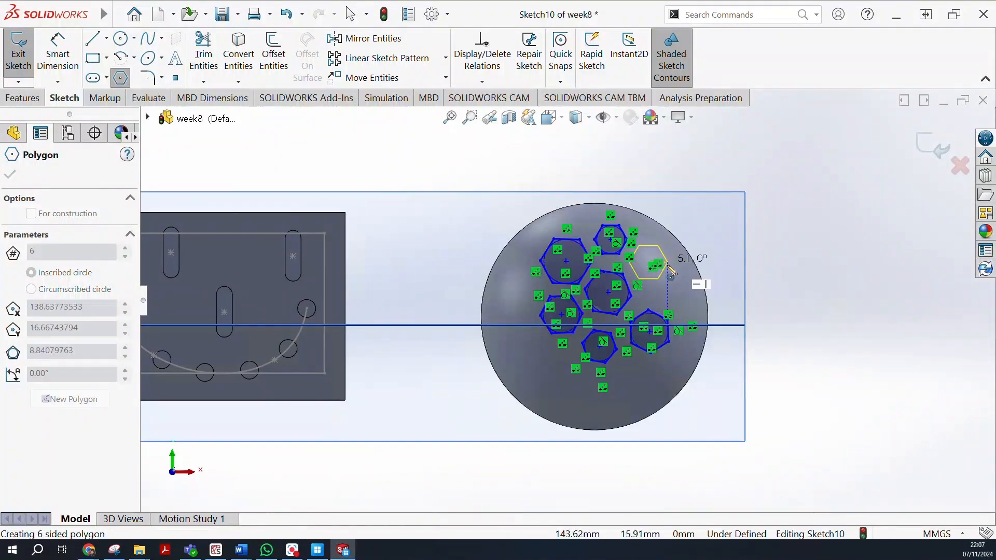
pyautogui.click(670, 271)
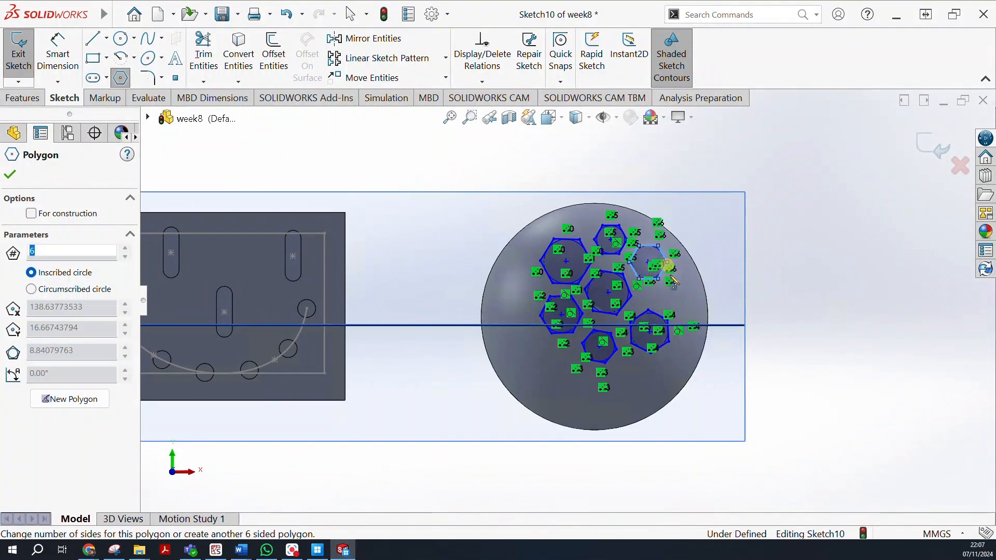
# Sketch three hexagons around the cluster's lower, block-facing side, with inscribed-circle diameters of about 8.4, 9.4 and 8.6 mm
pyautogui.click(563, 365)
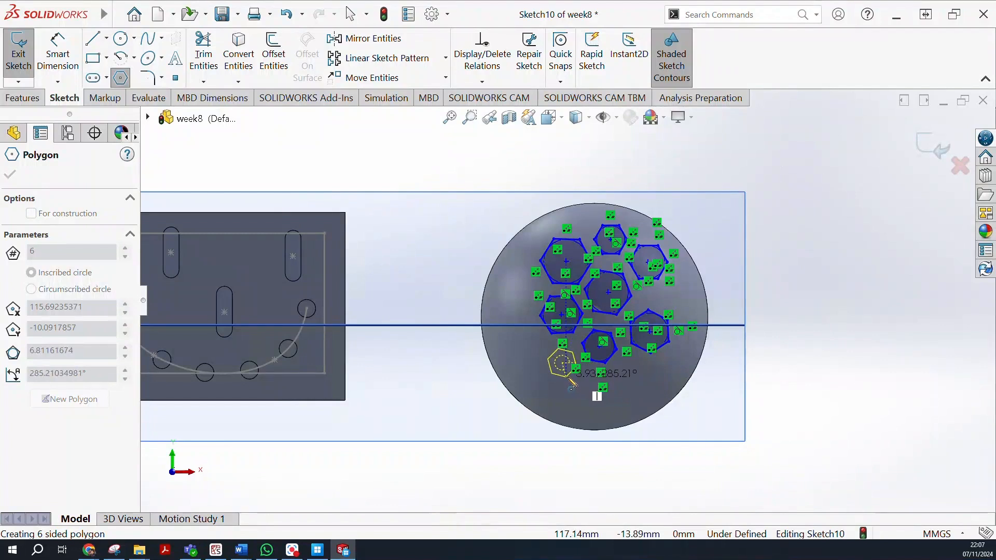
pyautogui.click(571, 378)
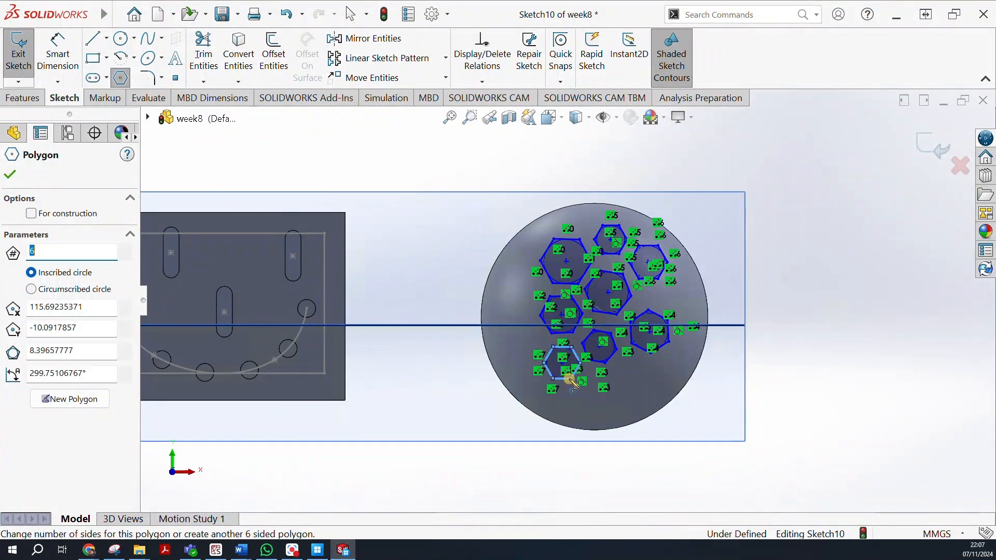
pyautogui.click(507, 344)
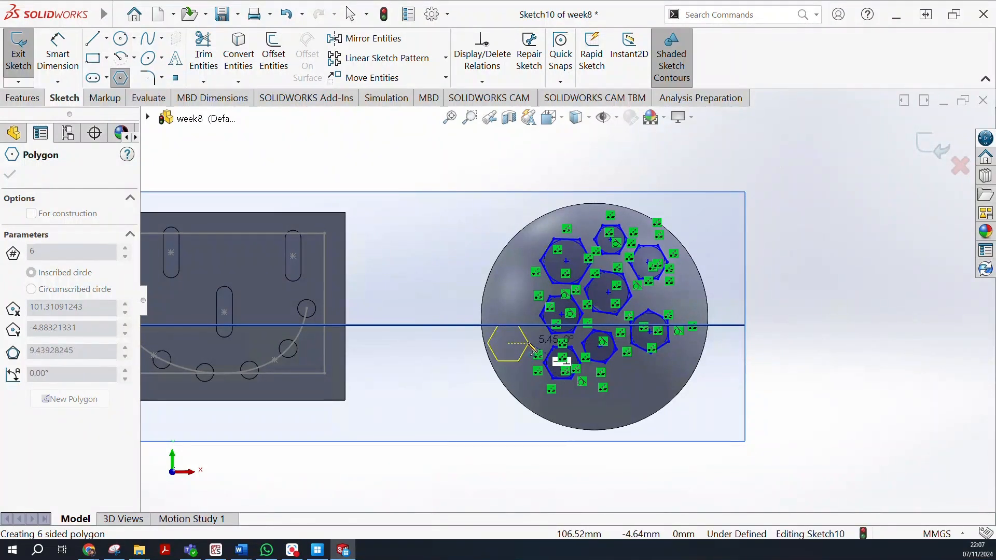
pyautogui.click(534, 349)
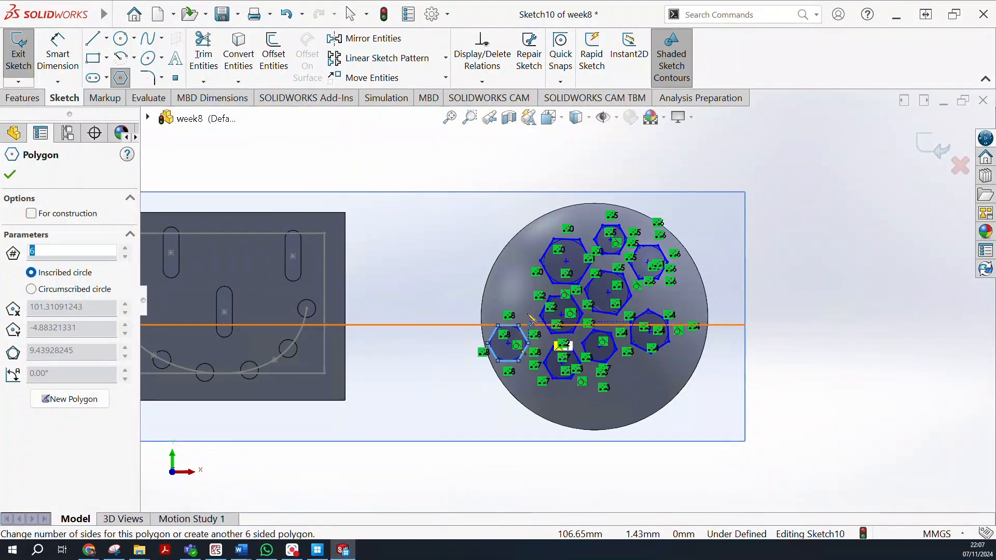
pyautogui.click(505, 289)
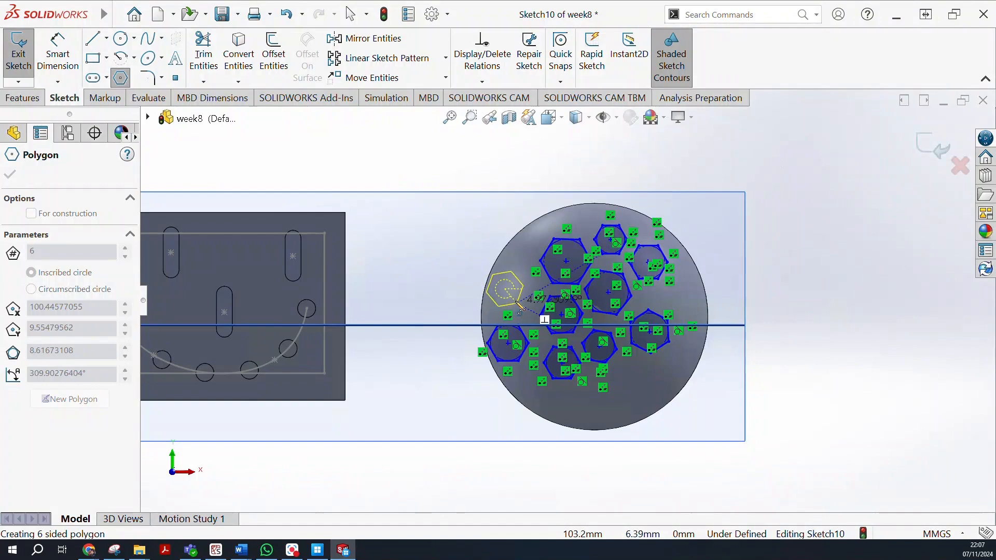
pyautogui.click(519, 306)
# Sketch an 8.4 mm hexagon (about) at the cluster's lower far side and two on its upper block-facing side, about 11.5 and 10.4 mm
pyautogui.moveTo(563, 258)
pyautogui.mouseDown(button='middle')
pyautogui.moveTo(627, 275)
pyautogui.moveTo(582, 262)
pyautogui.mouseUp(button='middle')
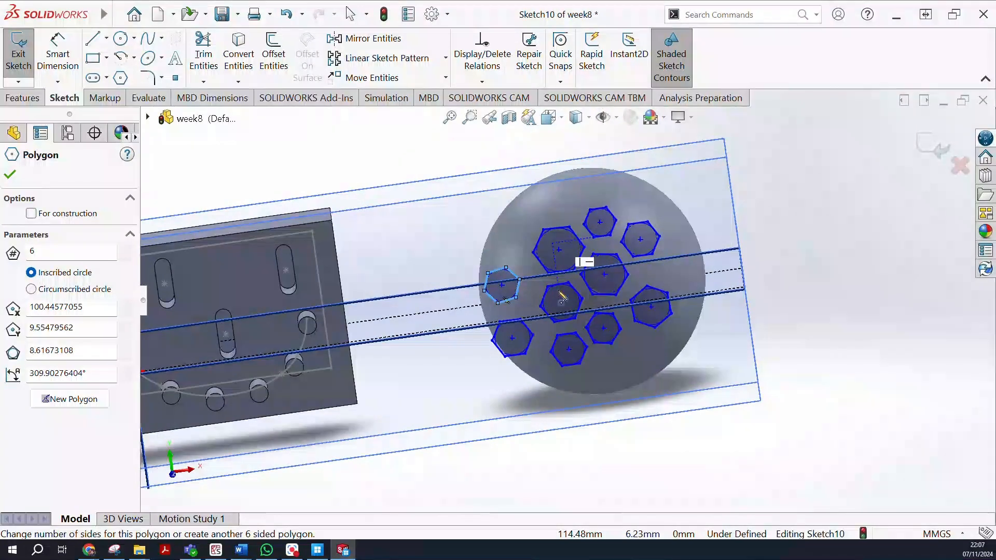
pyautogui.click(644, 355)
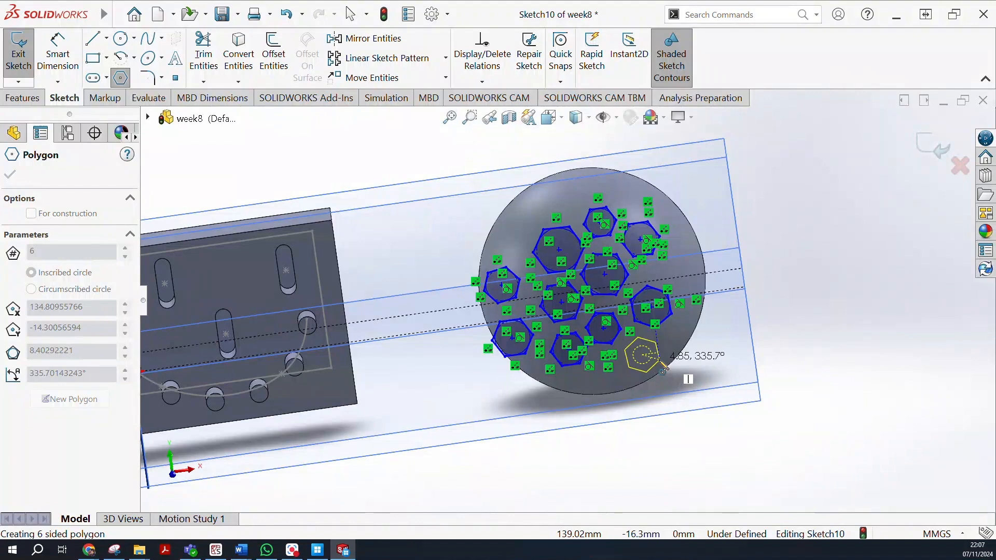
pyautogui.click(653, 365)
pyautogui.click(540, 199)
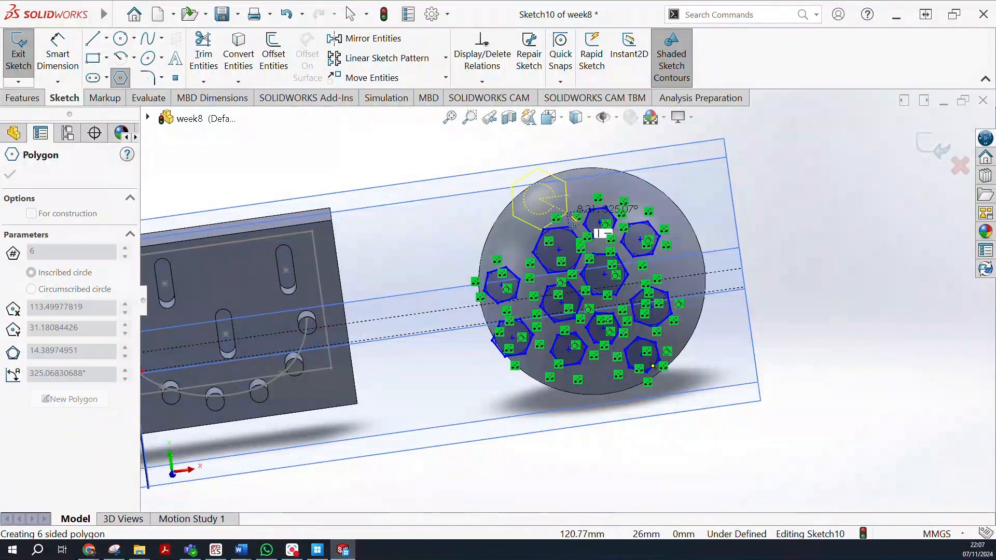
pyautogui.click(549, 220)
pyautogui.click(493, 237)
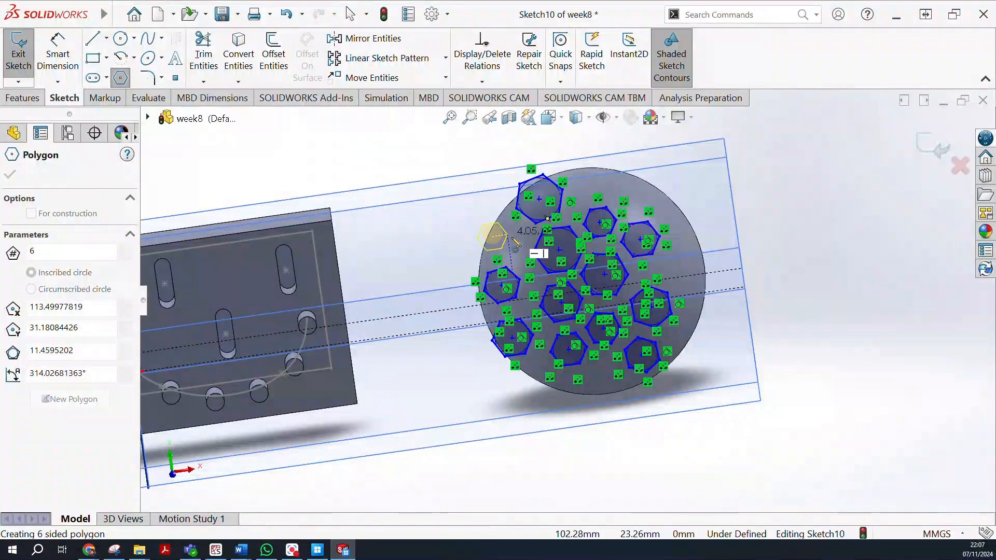
pyautogui.click(515, 247)
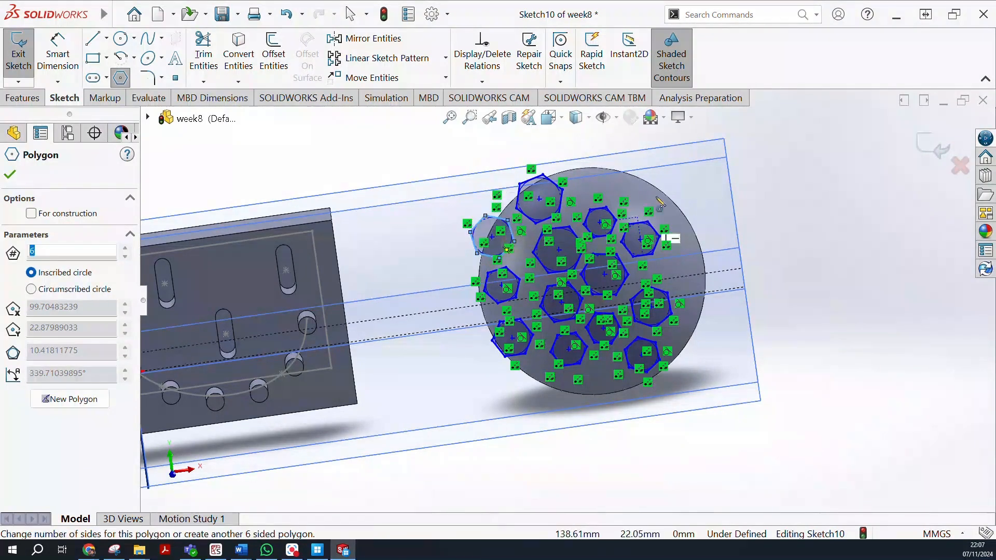
# Sketch four hexagons along the cluster's upper and far edges, about 10.4, 8, 8 and 7 mm in inscribed-circle diameter, and exit the sketch
pyautogui.click(605, 182)
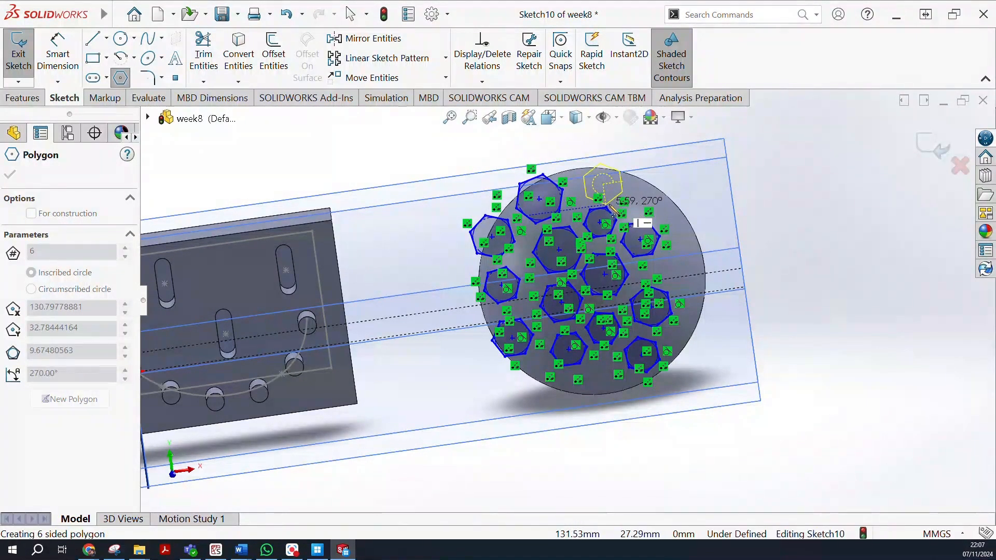
pyautogui.click(617, 203)
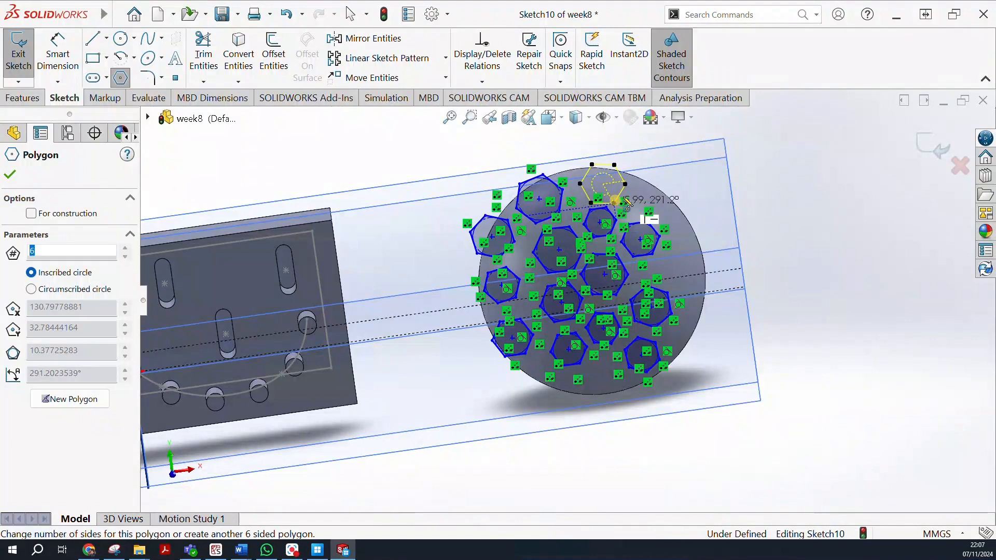
pyautogui.click(649, 191)
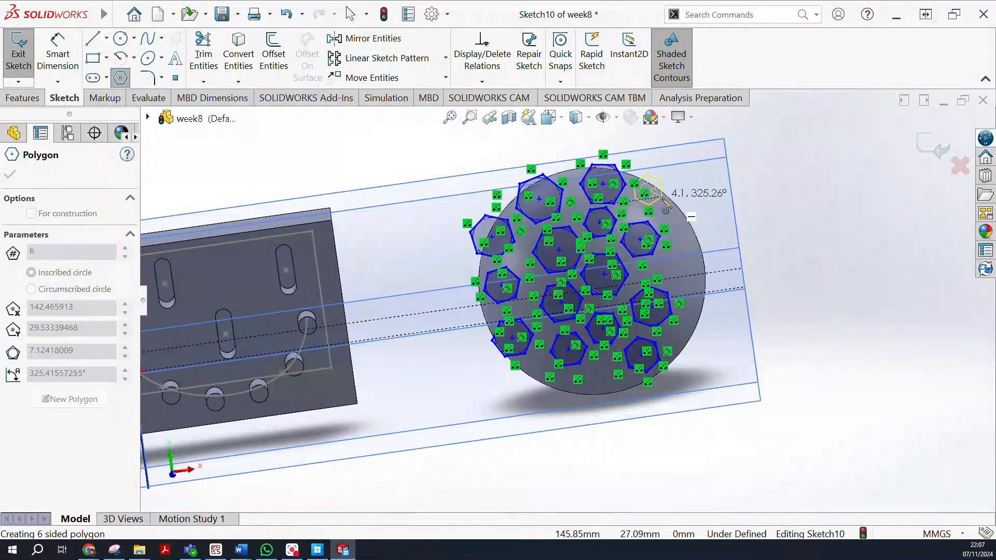
pyautogui.click(652, 205)
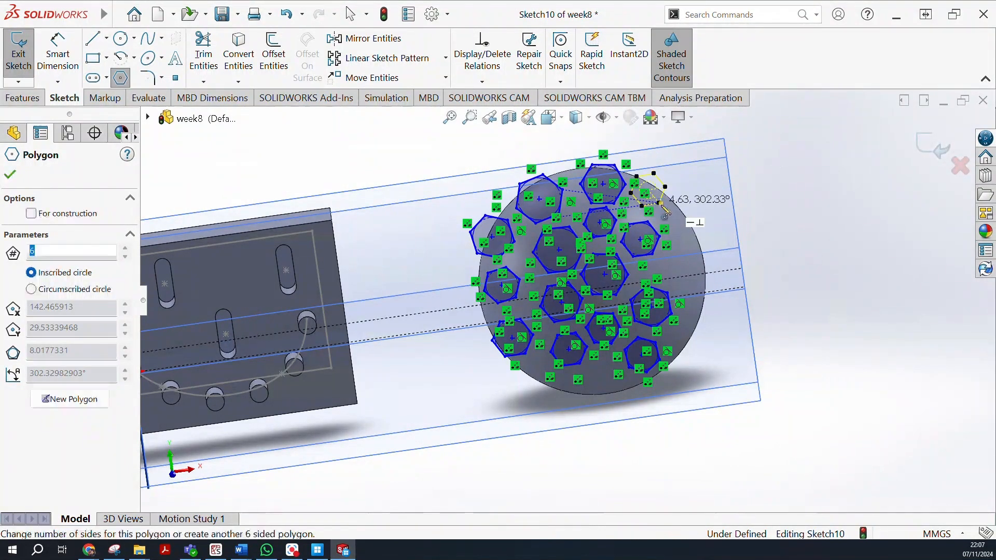
pyautogui.click(690, 234)
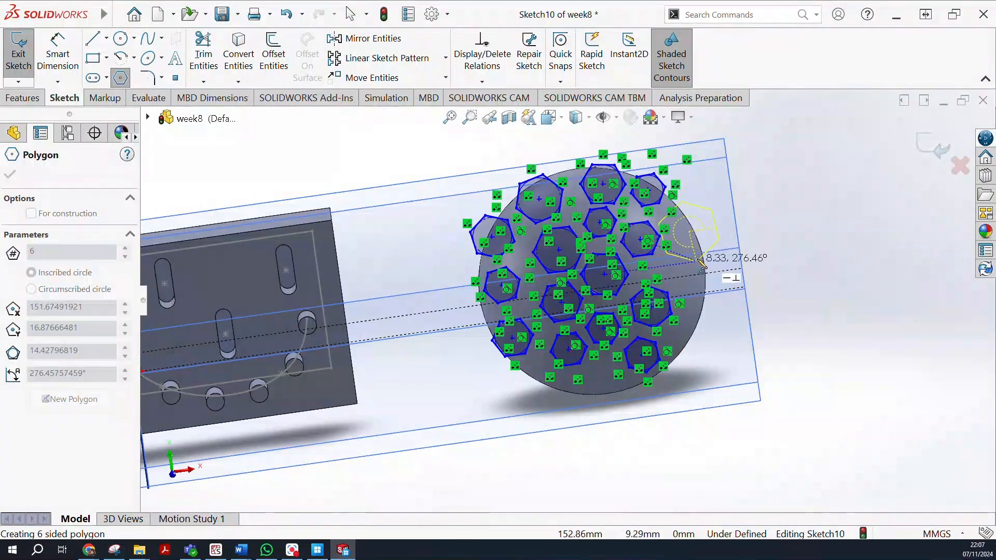
pyautogui.click(696, 254)
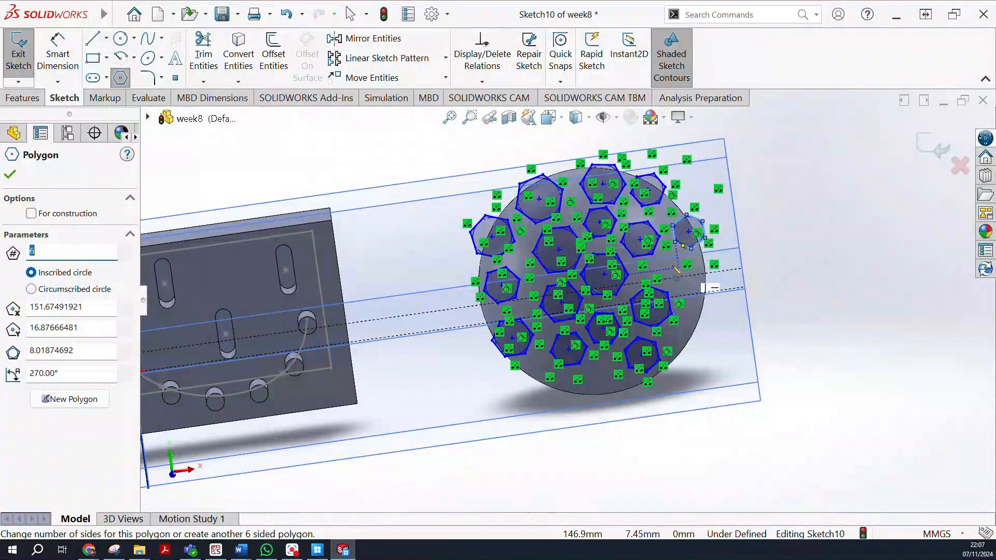
pyautogui.click(673, 268)
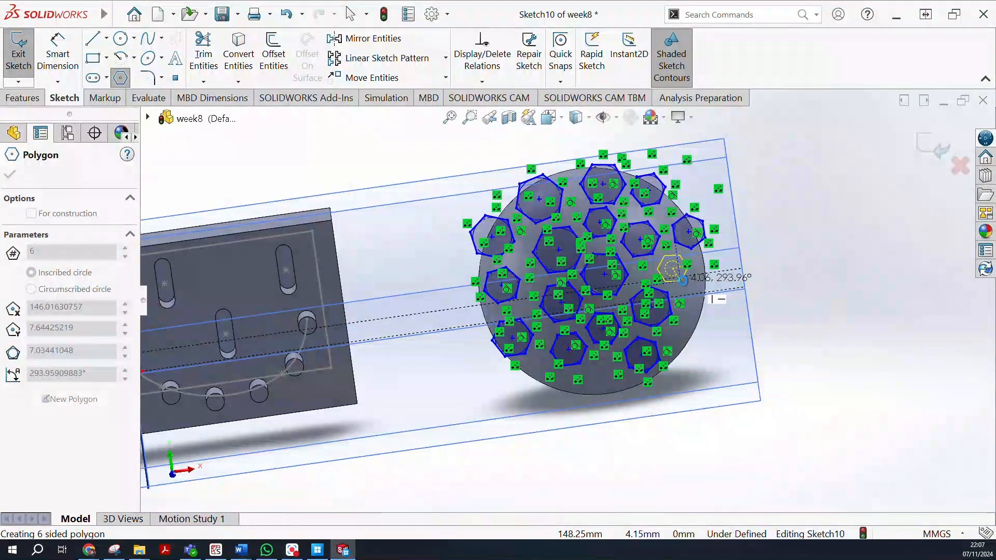
pyautogui.click(682, 280)
pyautogui.press('Escape')
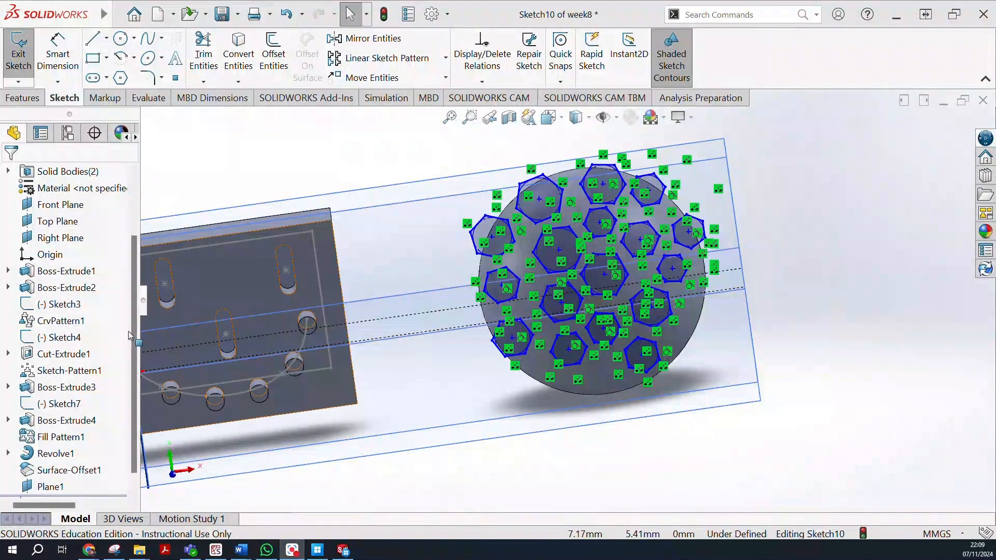
pyautogui.click(33, 57)
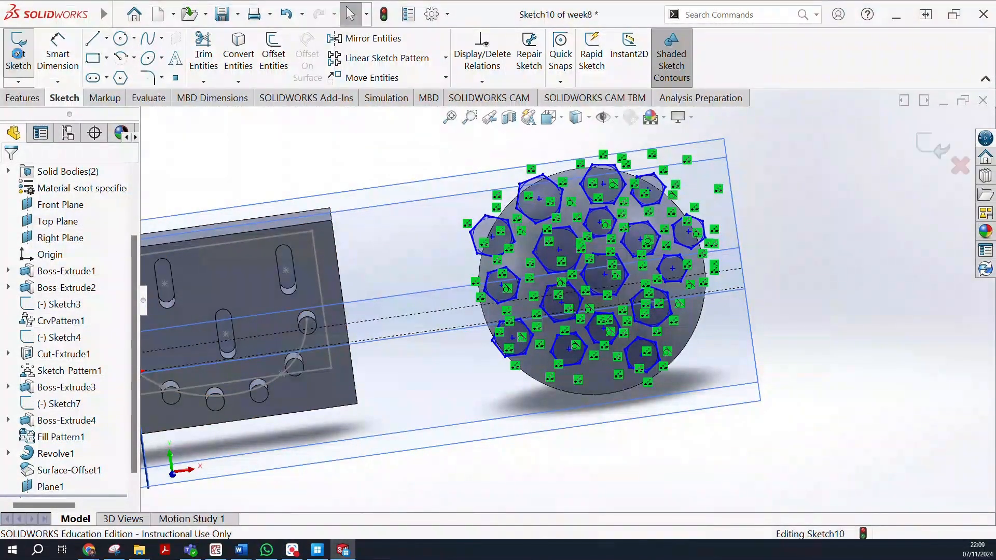
pyautogui.click(167, 15)
pyautogui.moveTo(195, 15)
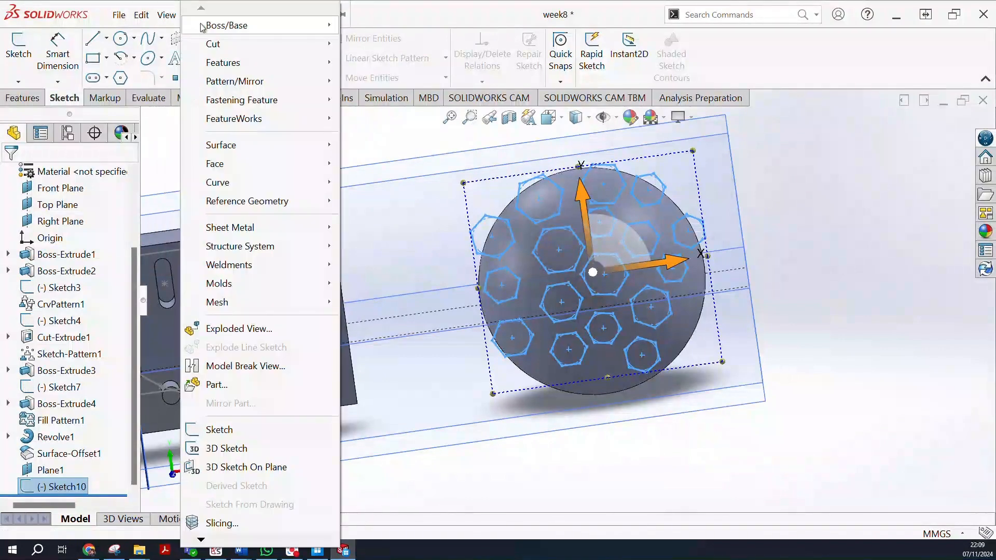
pyautogui.moveTo(240, 148)
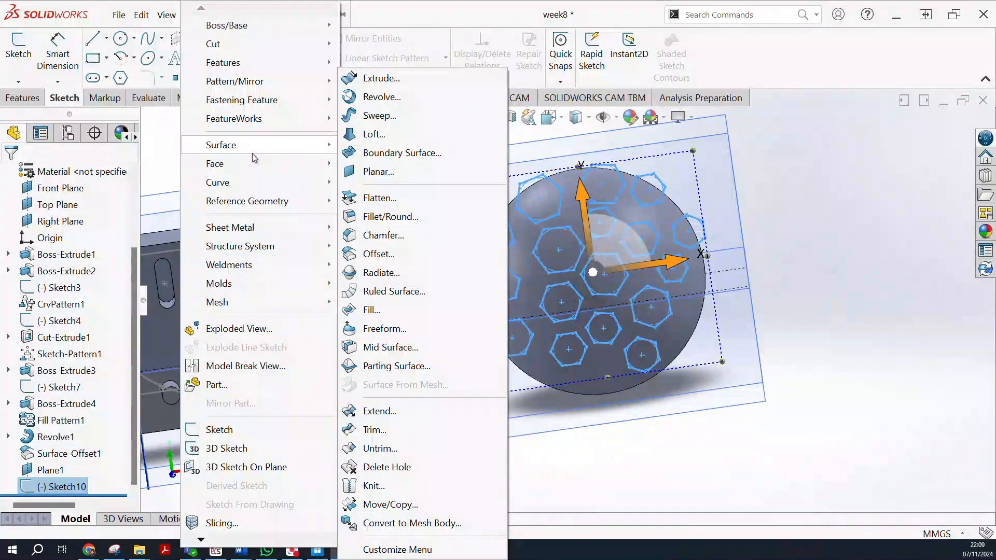
pyautogui.moveTo(302, 65)
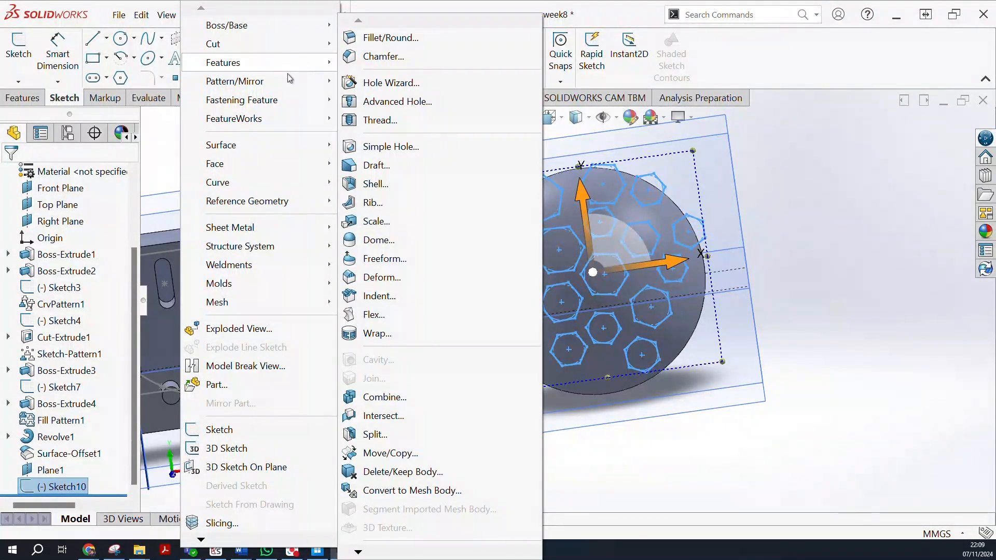
pyautogui.click(37, 170)
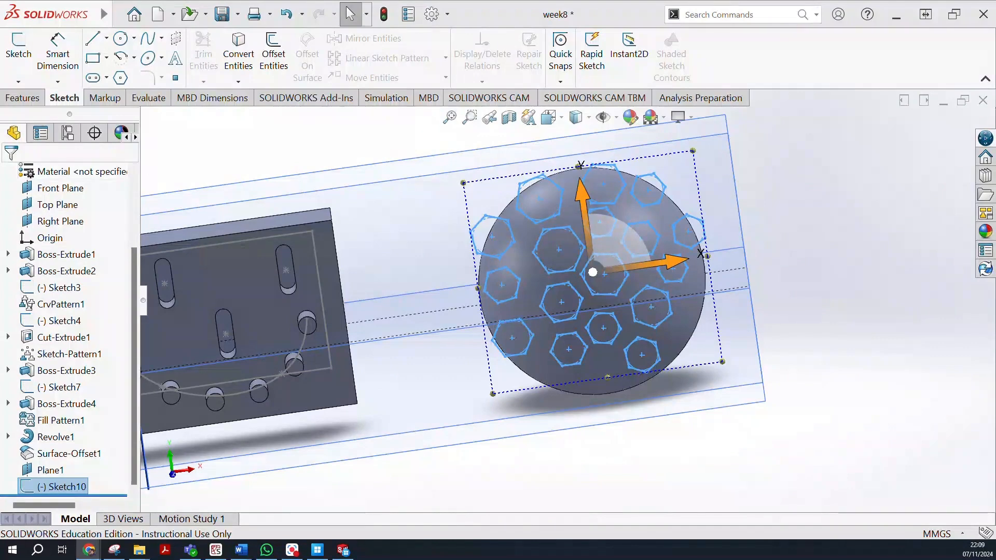
# Create a Projection split line from the hexagon sketch on the sphere's face, limited to a single direction
pyautogui.click(167, 14)
pyautogui.click(181, 20)
pyautogui.moveTo(195, 15)
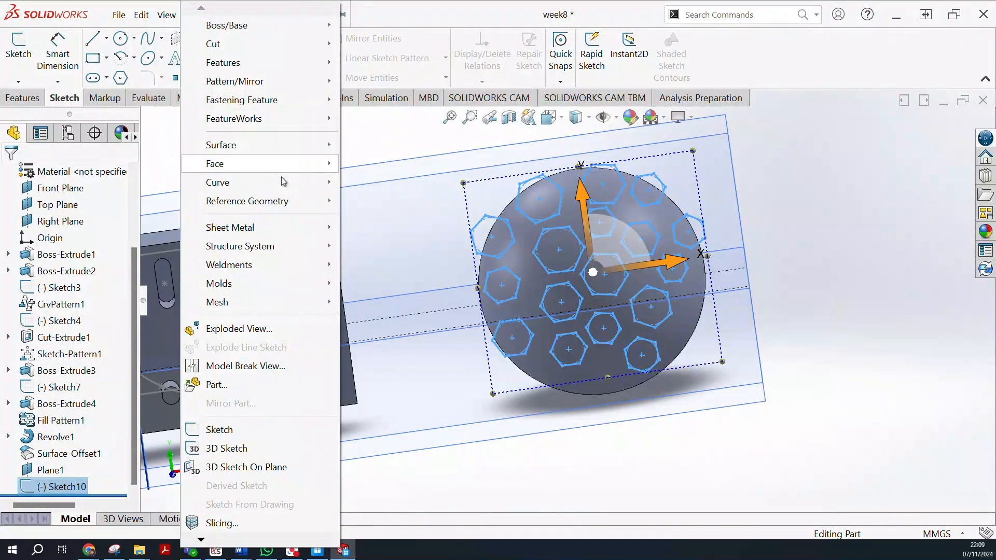
pyautogui.moveTo(291, 182)
pyautogui.click(370, 181)
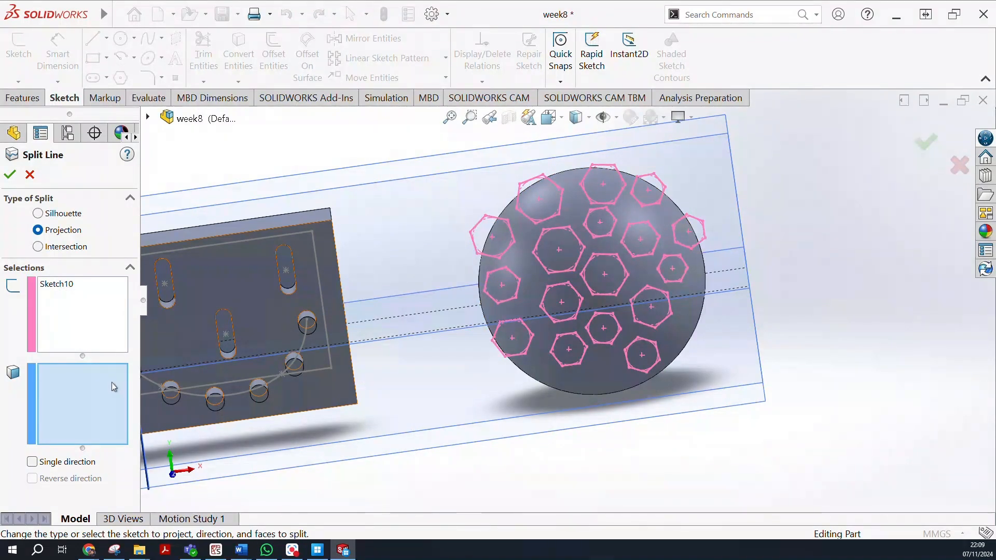
pyautogui.click(617, 370)
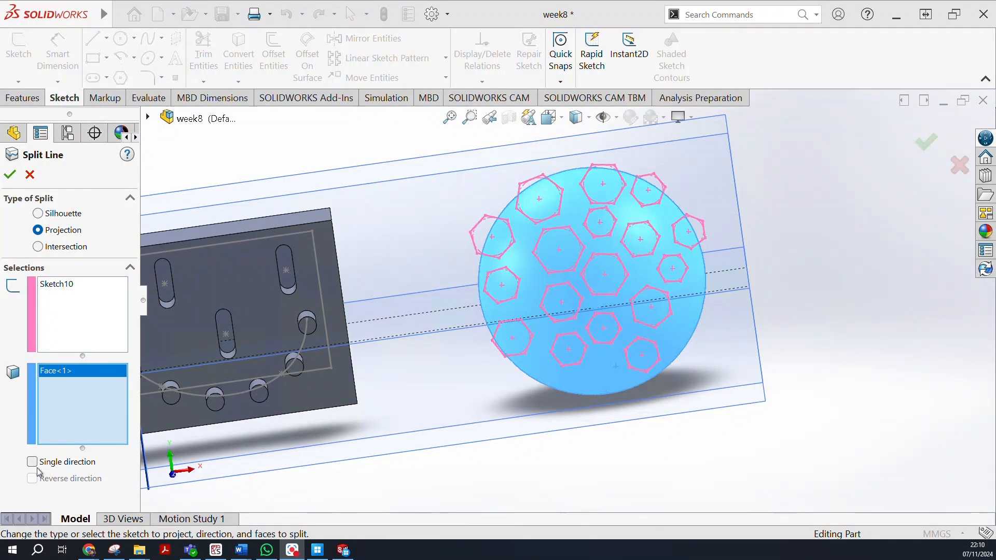
pyautogui.moveTo(845, 337)
pyautogui.mouseDown(button='middle')
pyautogui.moveTo(794, 335)
pyautogui.moveTo(723, 360)
pyautogui.moveTo(791, 368)
pyautogui.moveTo(821, 316)
pyautogui.moveTo(840, 327)
pyautogui.mouseUp(button='middle')
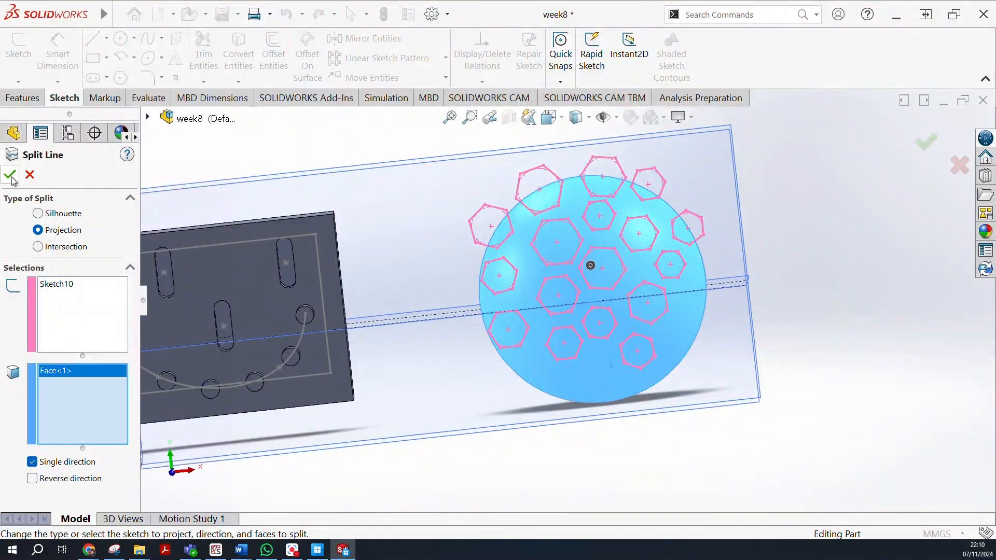
# Examine the projected hexagon split lines on the sphere from the front, side and below
pyautogui.moveTo(780, 287); pyautogui.dragTo(754, 344, button='middle')
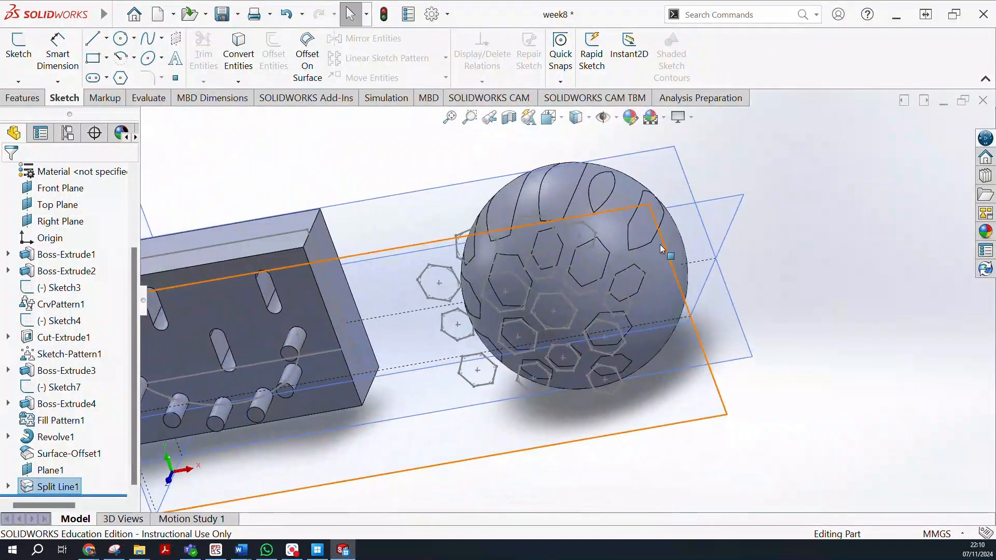
pyautogui.scroll(-4, 662, 250)
pyautogui.moveTo(664, 247); pyautogui.dragTo(713, 253, button='middle')
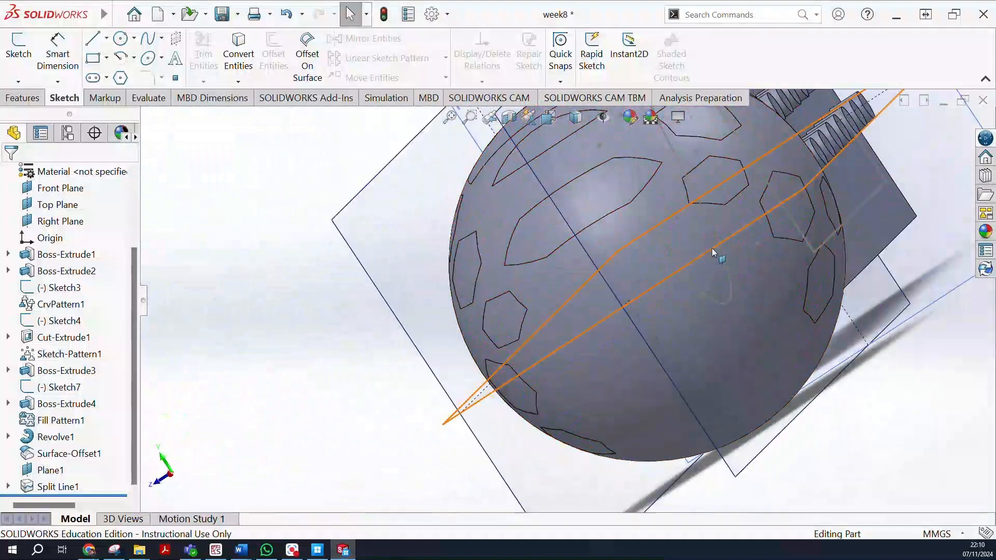
pyautogui.moveTo(604, 278); pyautogui.dragTo(687, 228, button='middle')
pyautogui.moveTo(776, 309)
pyautogui.mouseDown(button='middle')
pyautogui.moveTo(727, 329)
pyautogui.moveTo(670, 313)
pyautogui.moveTo(744, 344)
pyautogui.moveTo(778, 324)
pyautogui.mouseUp(button='middle')
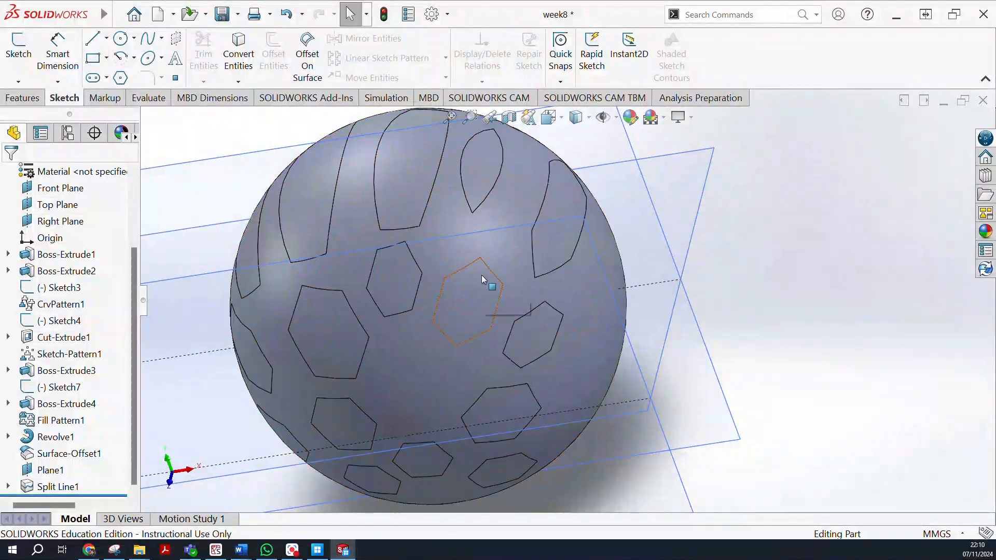
pyautogui.scroll(-1, 481, 275)
pyautogui.scroll(1, 482, 275)
pyautogui.scroll(1, 481, 272)
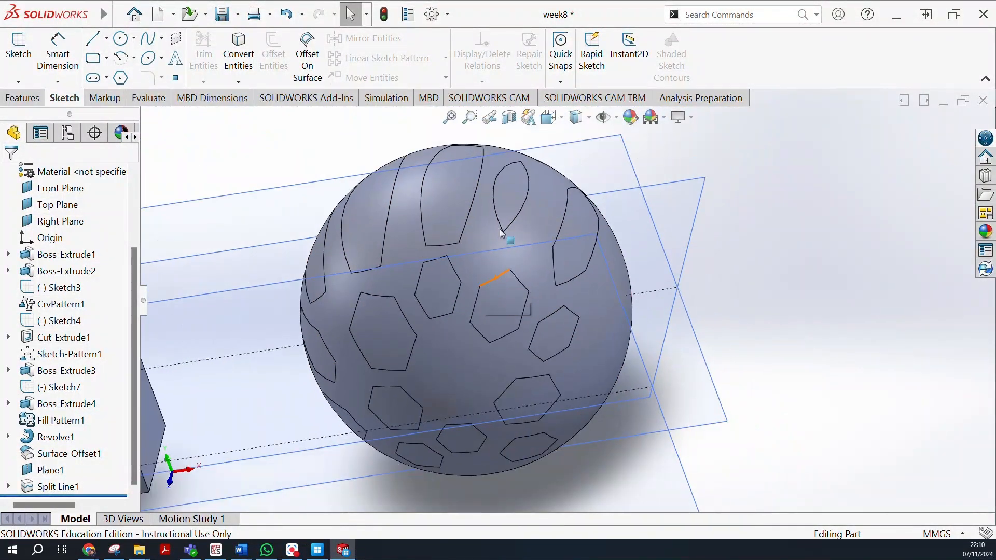
pyautogui.moveTo(488, 253); pyautogui.dragTo(492, 243, button='middle')
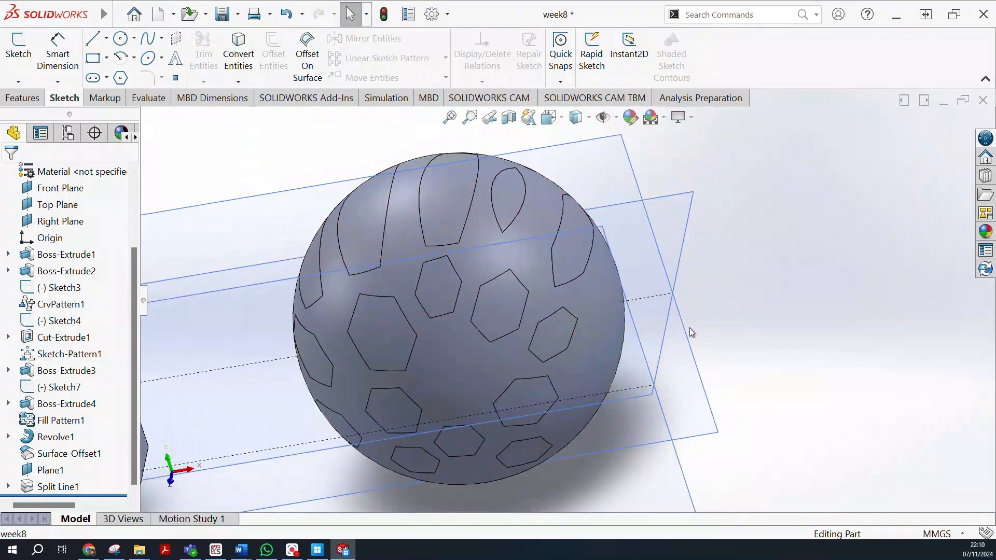
pyautogui.click(696, 326)
pyautogui.moveTo(727, 371)
pyautogui.mouseDown(button='middle')
pyautogui.moveTo(721, 290)
pyautogui.moveTo(729, 281)
pyautogui.moveTo(723, 289)
pyautogui.moveTo(747, 312)
pyautogui.moveTo(805, 329)
pyautogui.moveTo(789, 294)
pyautogui.moveTo(698, 279)
pyautogui.moveTo(690, 308)
pyautogui.mouseUp(button='middle')
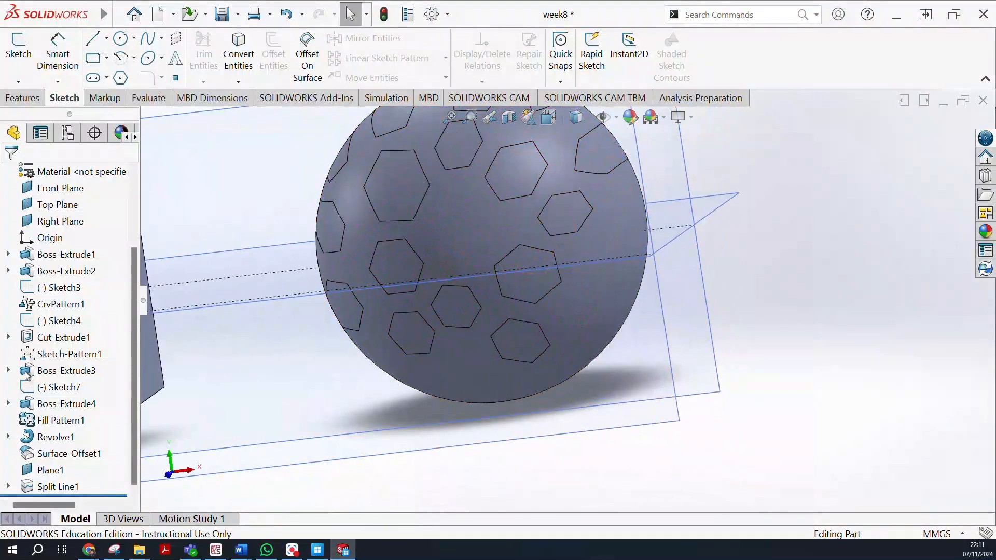
# Edit the hexagon split line on the sphere, trying Reverse direction and turning Single direction off
pyautogui.click(46, 488)
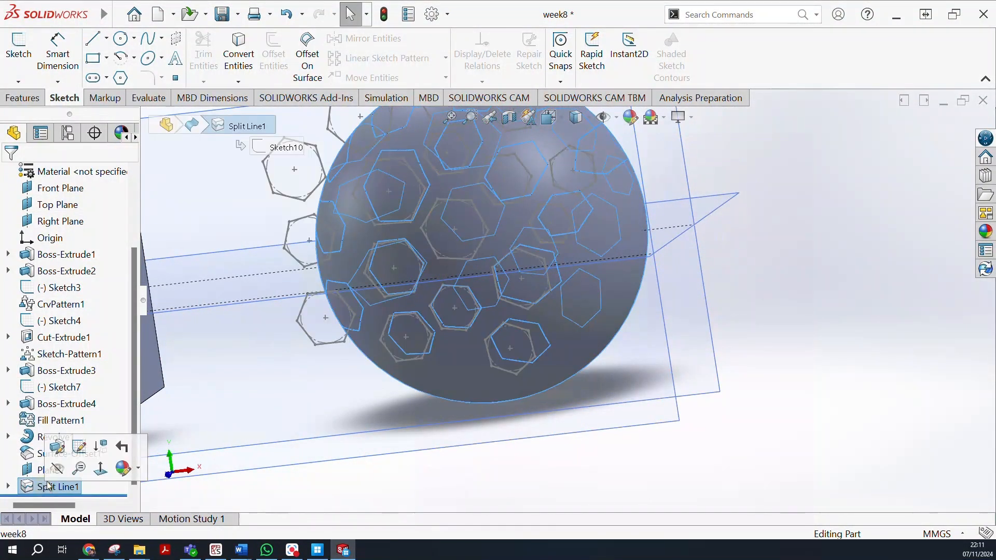
pyautogui.click(52, 470)
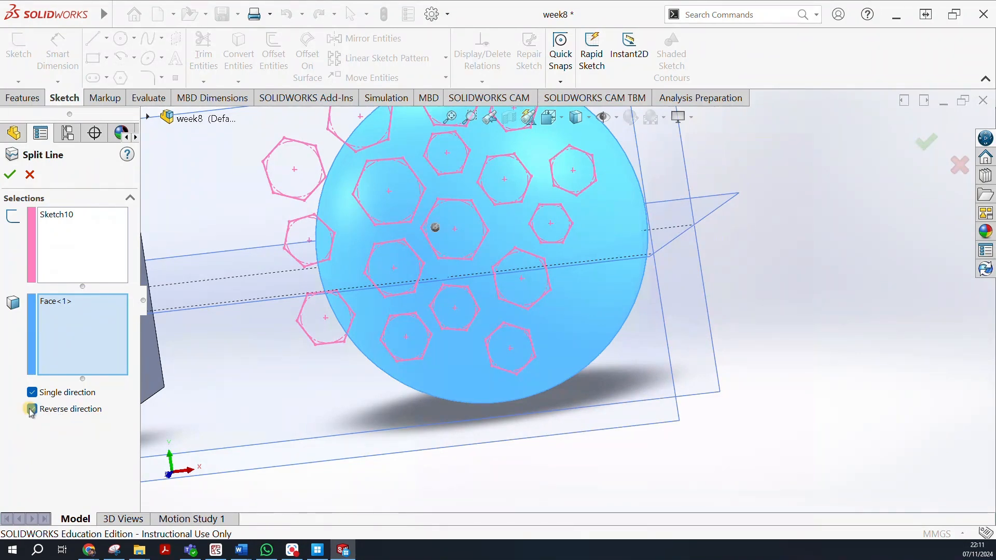
pyautogui.click(17, 178)
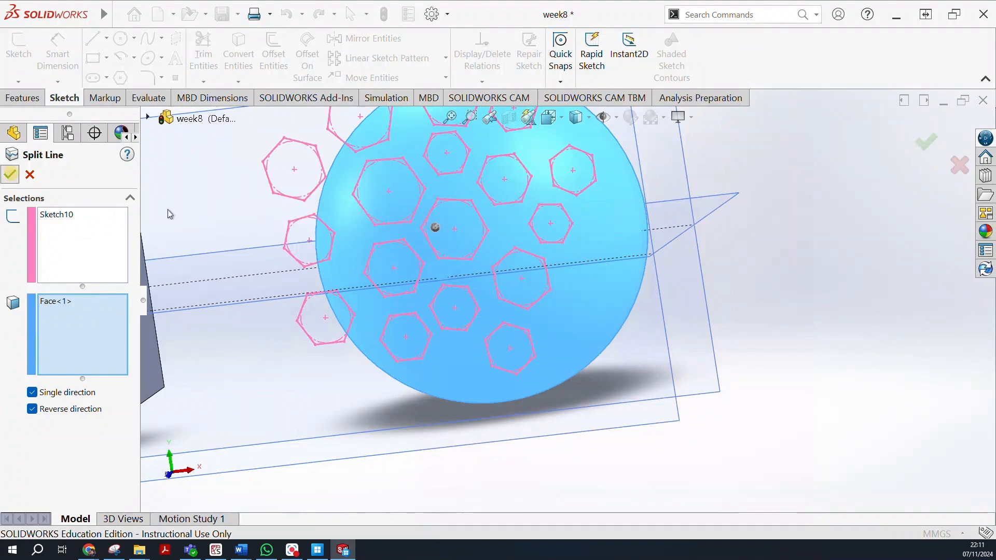
pyautogui.click(32, 393)
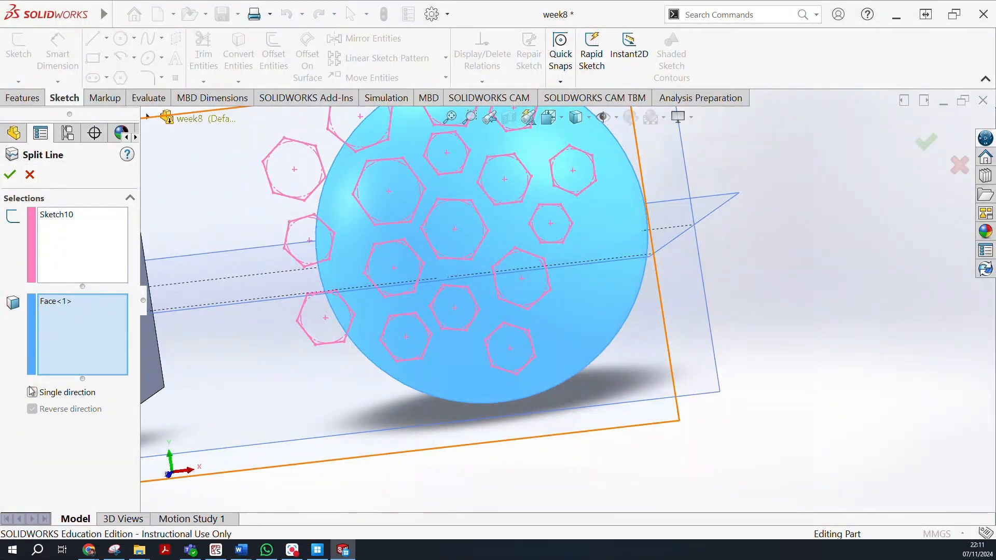
pyautogui.click(10, 174)
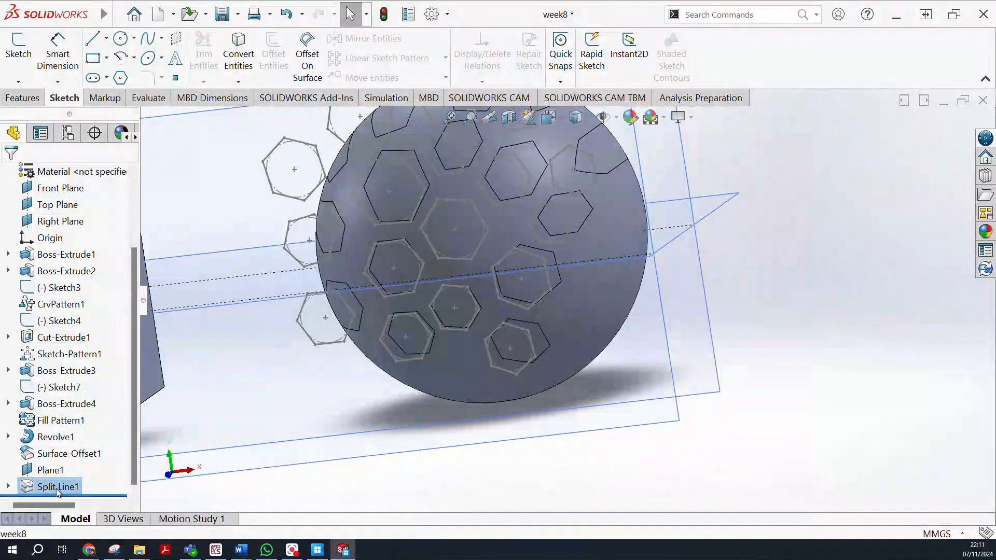
pyautogui.click(257, 485)
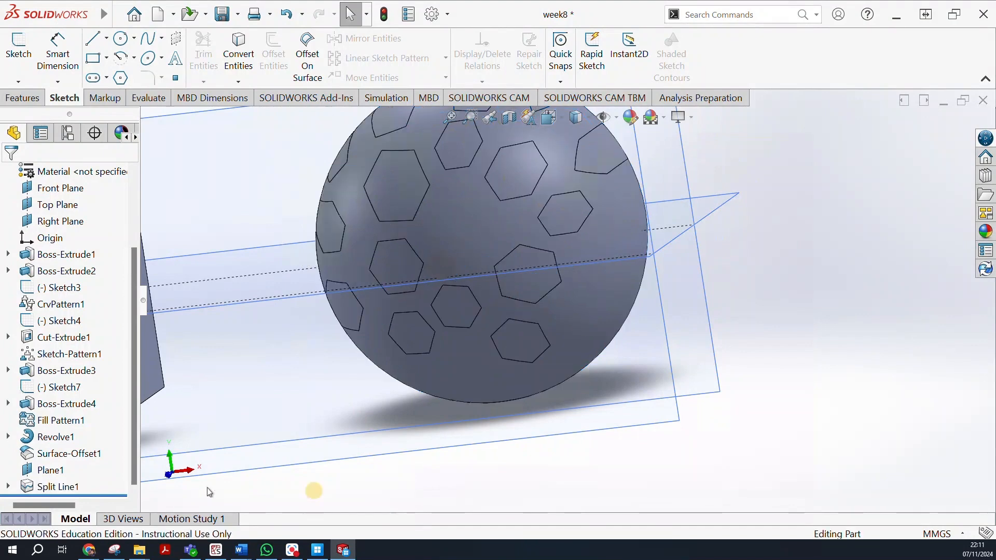
pyautogui.click(88, 489)
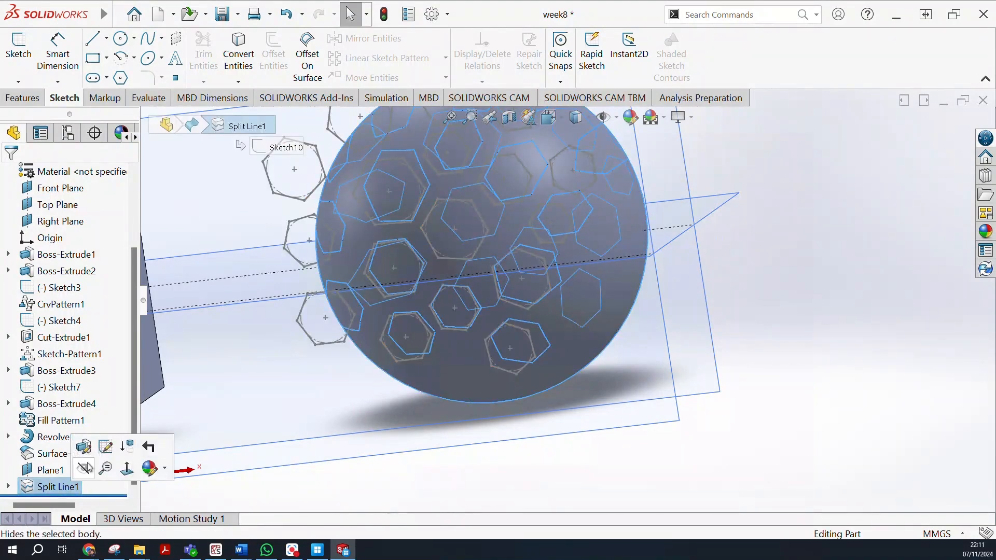
# Examine the split-line hexagons on the sphere from the side, the rear and the front
pyautogui.click(823, 331)
pyautogui.moveTo(823, 332); pyautogui.dragTo(773, 319, button='middle')
pyautogui.scroll(2, 569, 338)
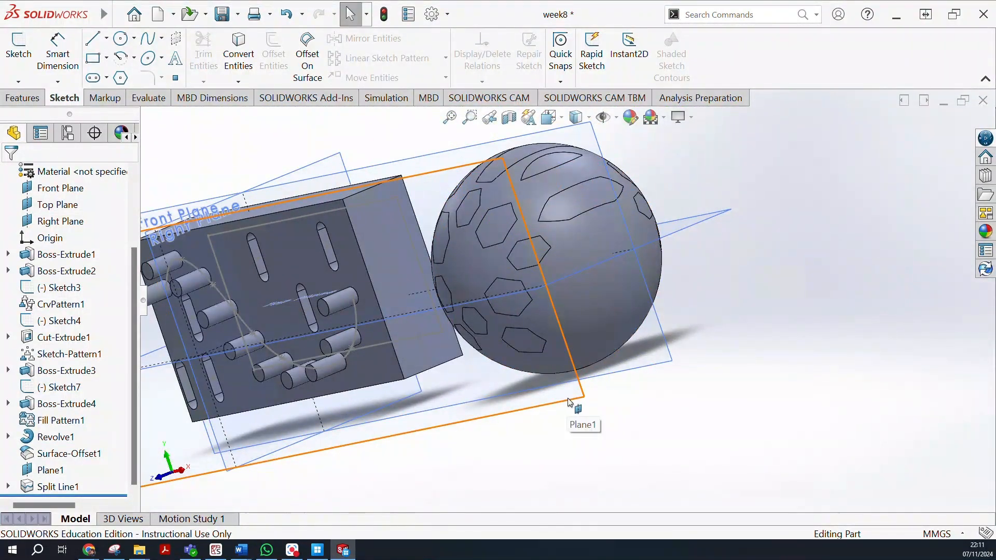
pyautogui.moveTo(625, 357); pyautogui.dragTo(525, 386, button='middle')
pyautogui.scroll(2, 378, 369)
pyautogui.moveTo(445, 383); pyautogui.dragTo(412, 455, button='middle')
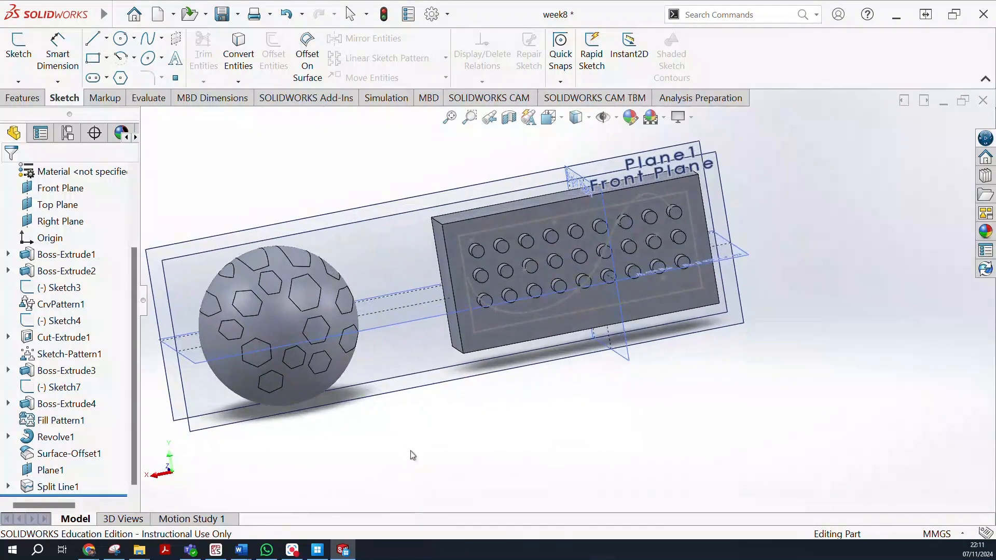
pyautogui.moveTo(332, 362); pyautogui.dragTo(517, 402, button='middle')
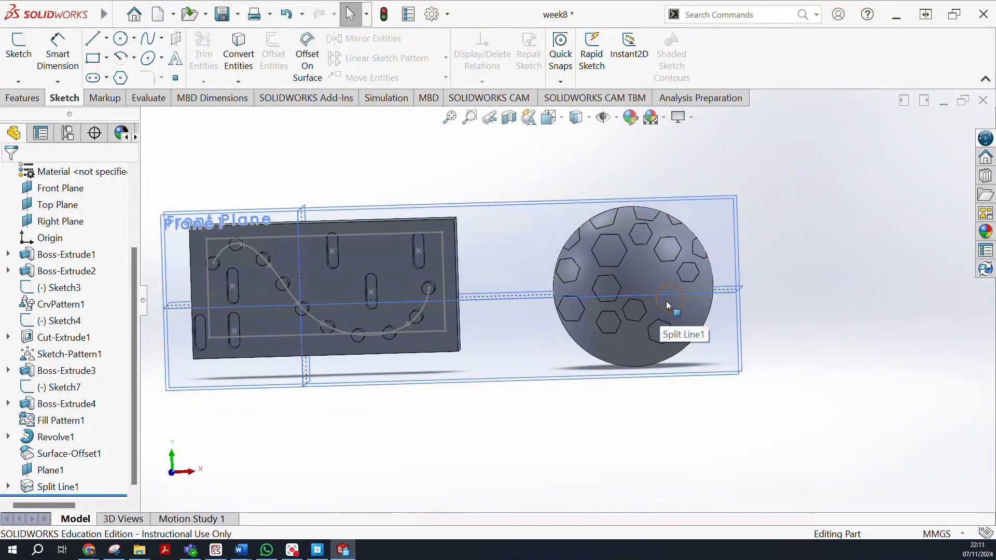
pyautogui.moveTo(668, 306); pyautogui.dragTo(677, 345, button='middle')
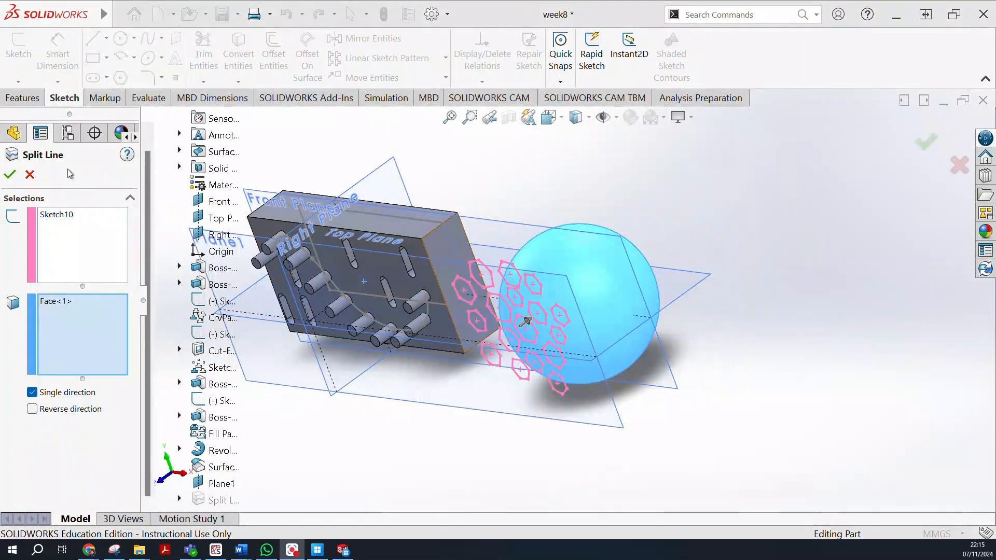
# Apply the split line that projects the hexagon sketch onto the offset surface's face, with Single direction on and Reverse direction off
pyautogui.click(19, 175)
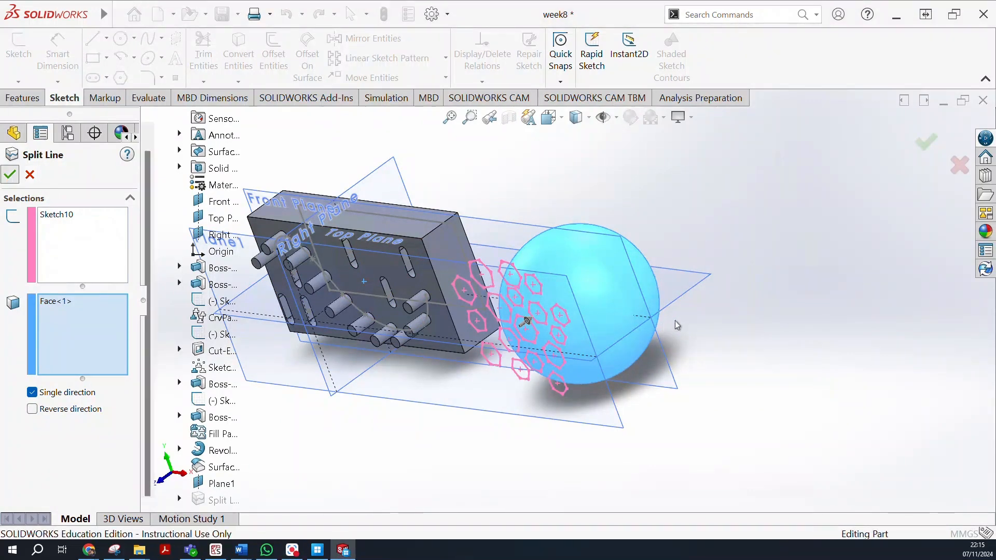
pyautogui.moveTo(754, 325); pyautogui.dragTo(707, 383, button='middle')
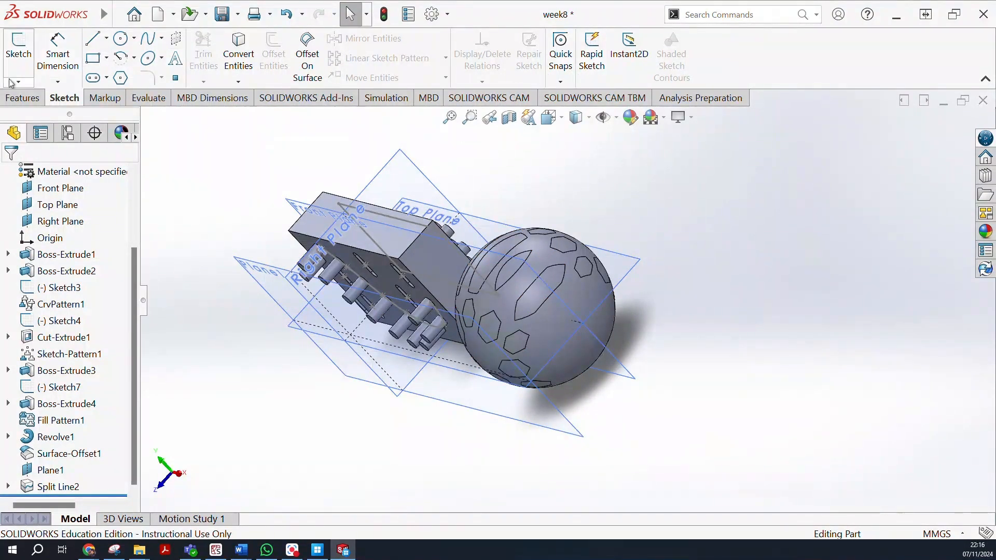
# Remove the offset surface's face surrounding the hexagons using Delete Face with the plain Delete option
pyautogui.click(15, 99)
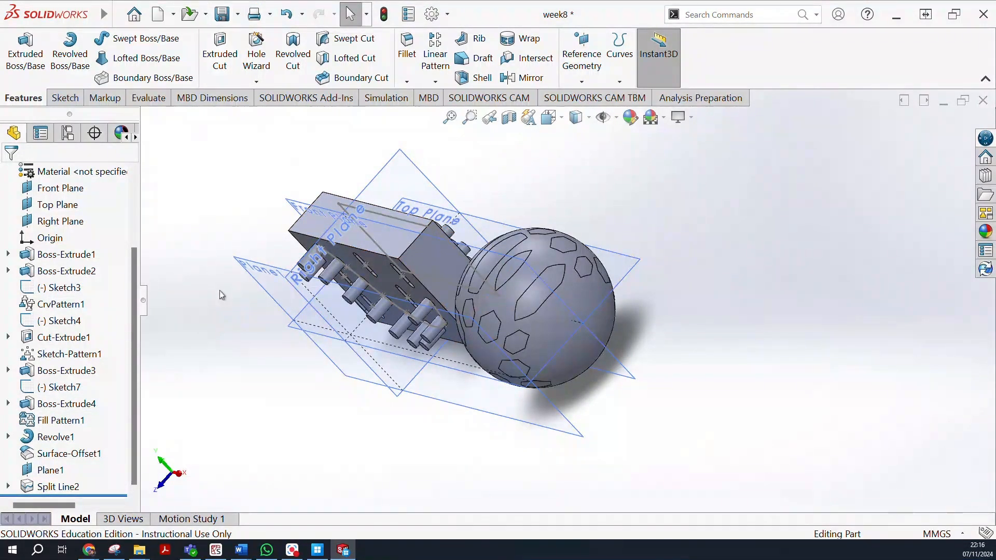
pyautogui.click(141, 16)
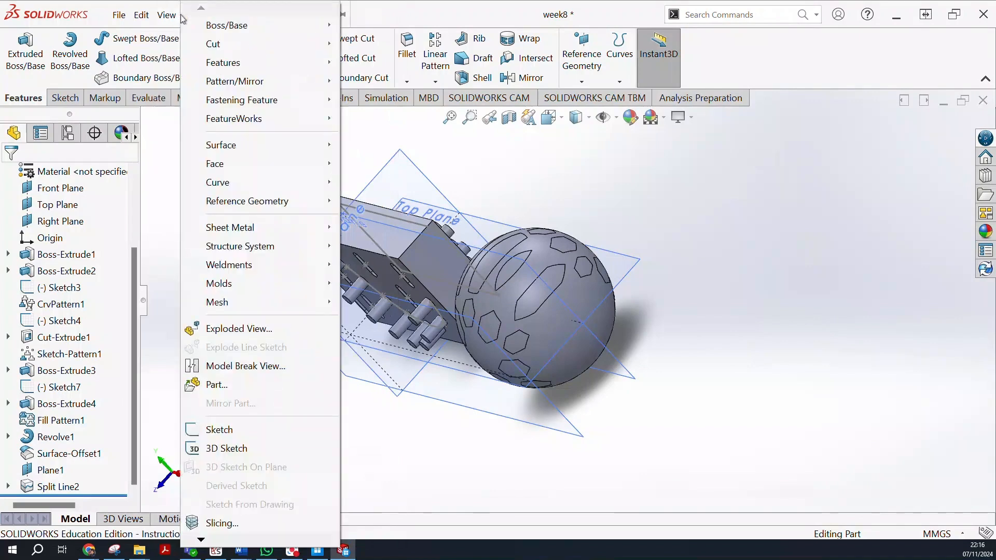
pyautogui.moveTo(244, 148)
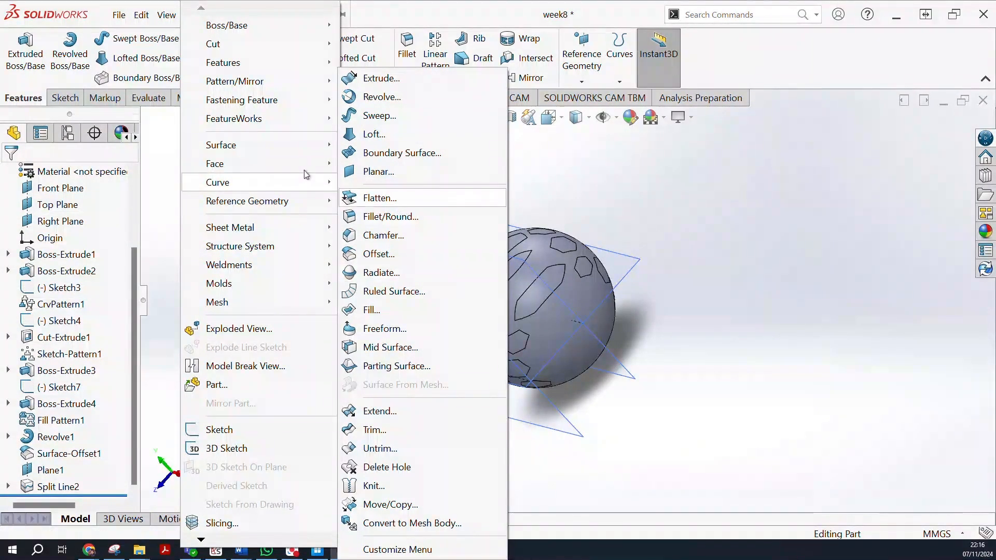
pyautogui.moveTo(280, 186)
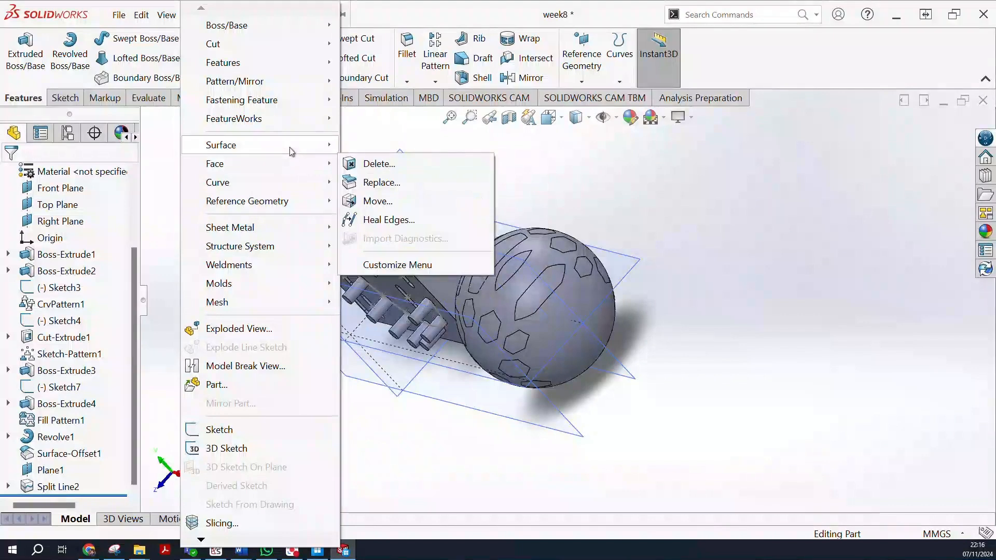
pyautogui.moveTo(287, 164)
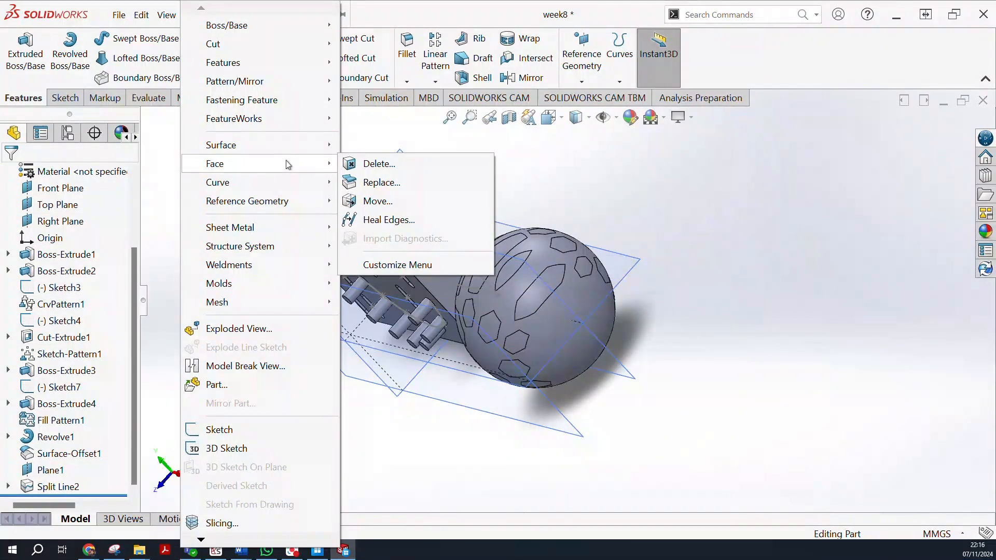
pyautogui.click(386, 172)
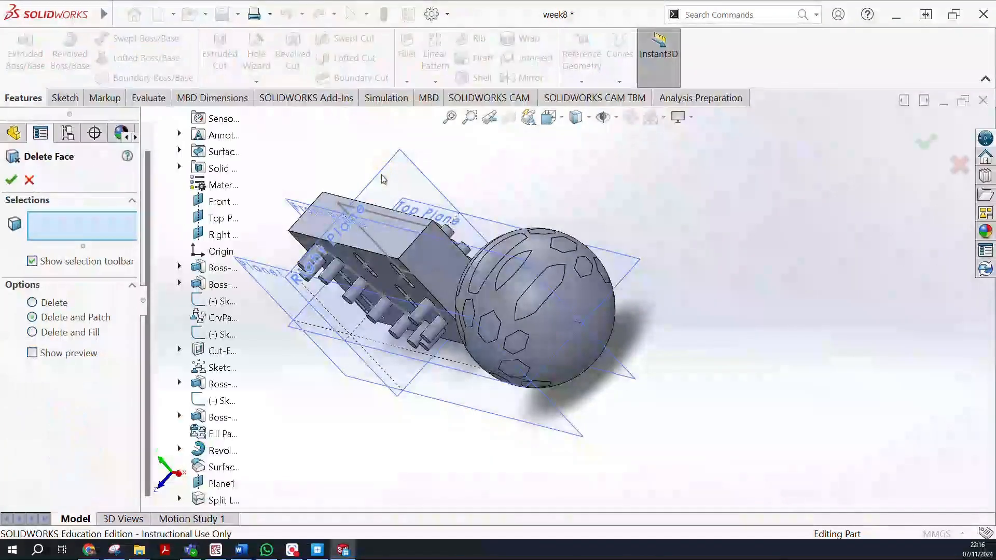
pyautogui.click(581, 305)
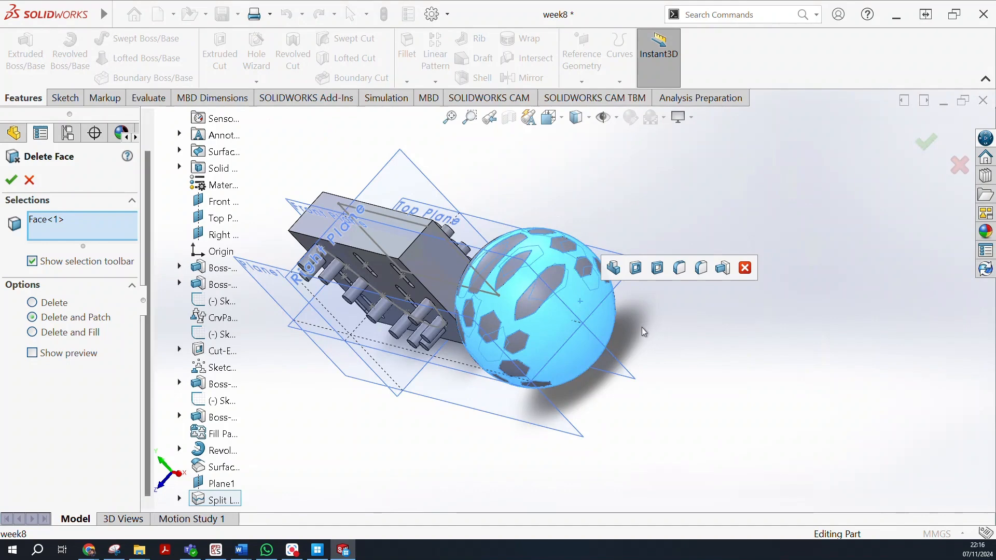
pyautogui.moveTo(593, 340); pyautogui.dragTo(642, 226, button='middle')
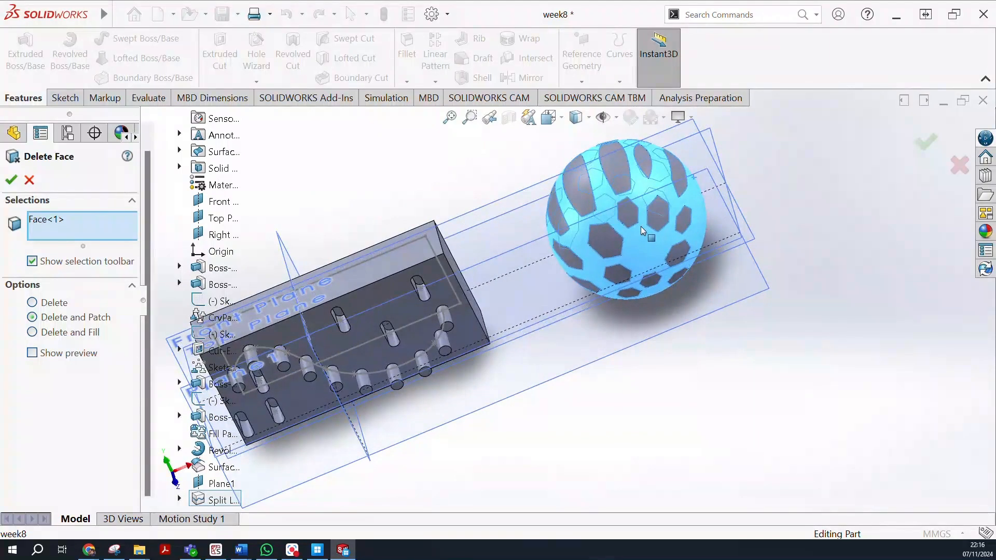
pyautogui.scroll(5, 644, 227)
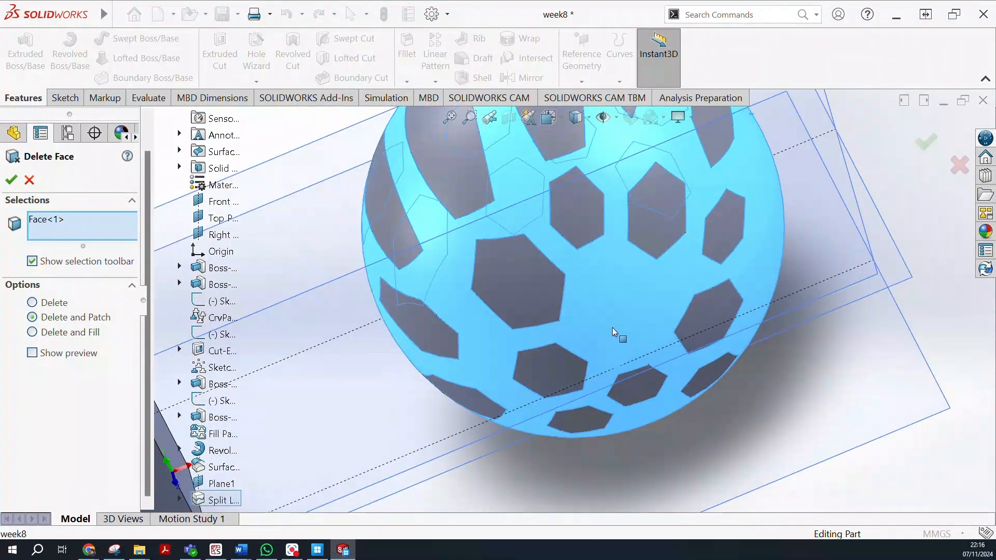
pyautogui.scroll(-5, 674, 278)
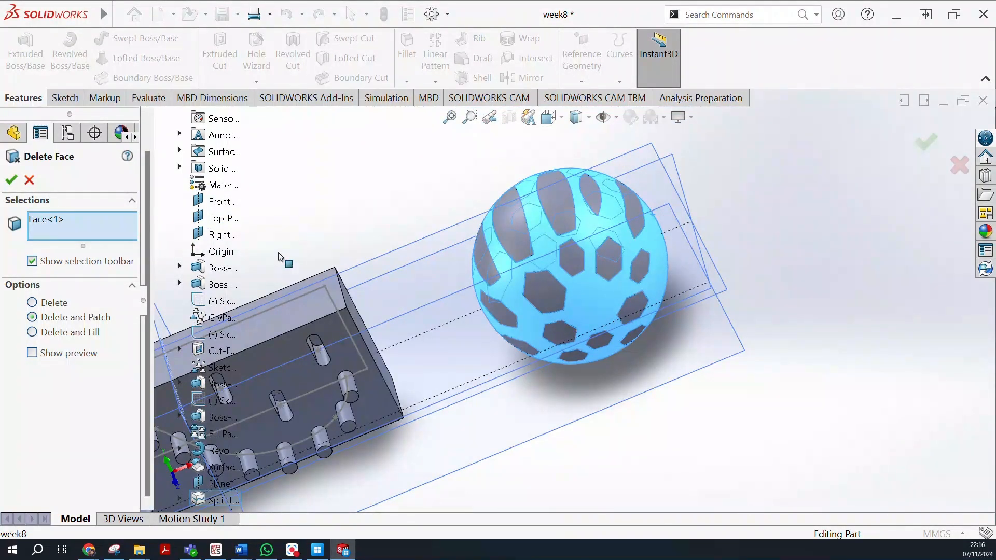
pyautogui.click(33, 303)
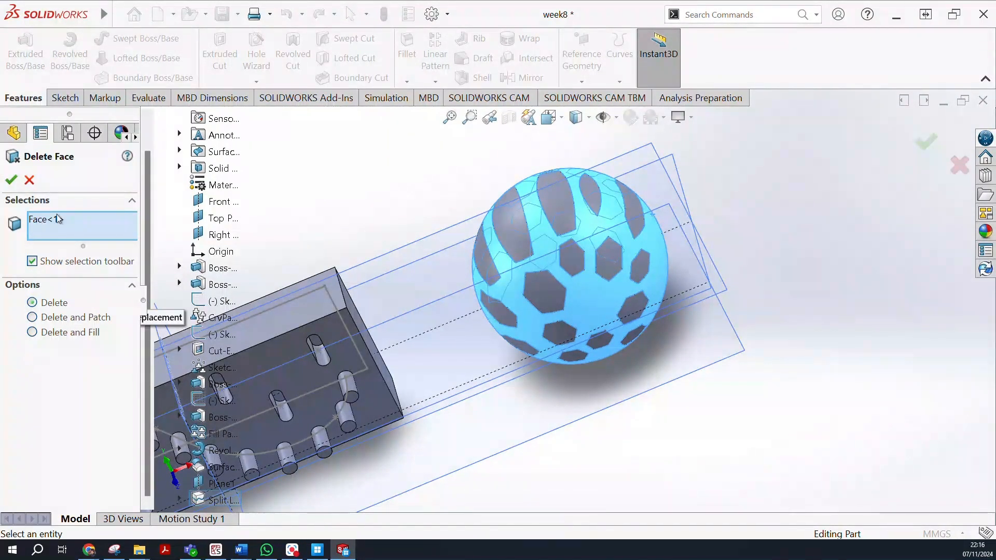
pyautogui.click(11, 180)
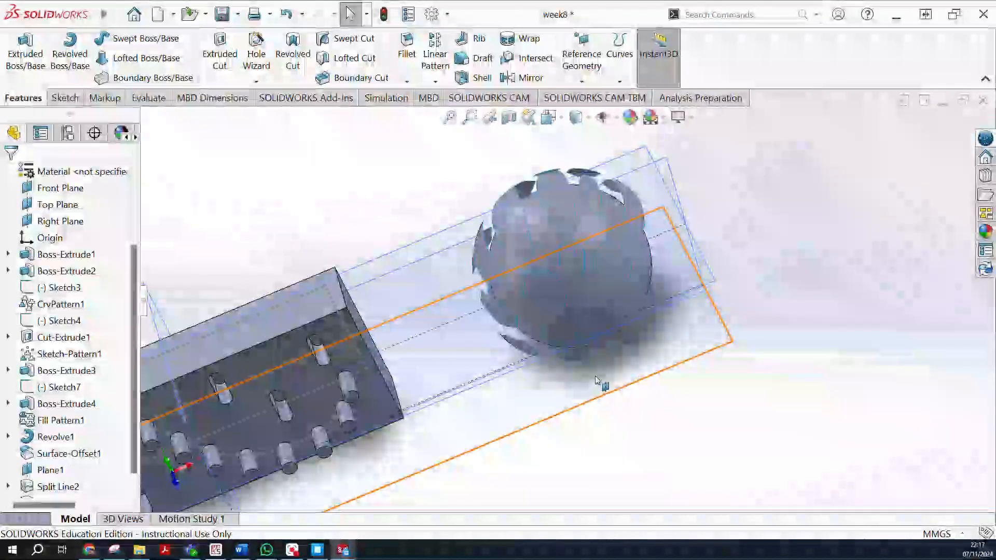
# Edit the offset surface around the sphere and set its offset distance to 2 mm
pyautogui.moveTo(761, 230); pyautogui.dragTo(553, 269, button='middle')
pyautogui.scroll(-5, 552, 277)
pyautogui.scroll(-2, 549, 278)
pyautogui.scroll(4, 552, 280)
pyautogui.moveTo(635, 329)
pyautogui.mouseDown(button='middle')
pyautogui.moveTo(620, 327)
pyautogui.moveTo(638, 318)
pyautogui.mouseUp(button='middle')
pyautogui.scroll(-2, 649, 322)
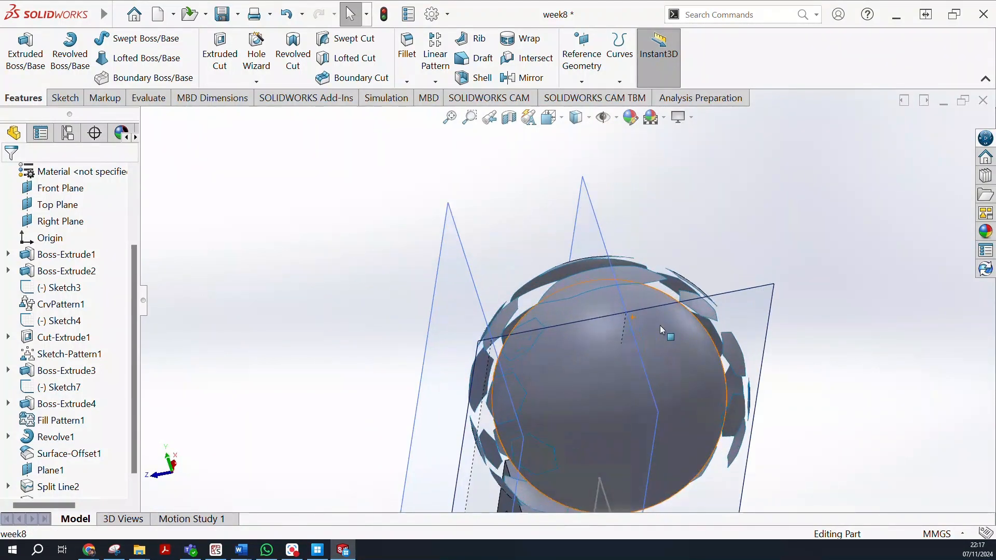
pyautogui.moveTo(639, 345); pyautogui.dragTo(706, 421, button='middle')
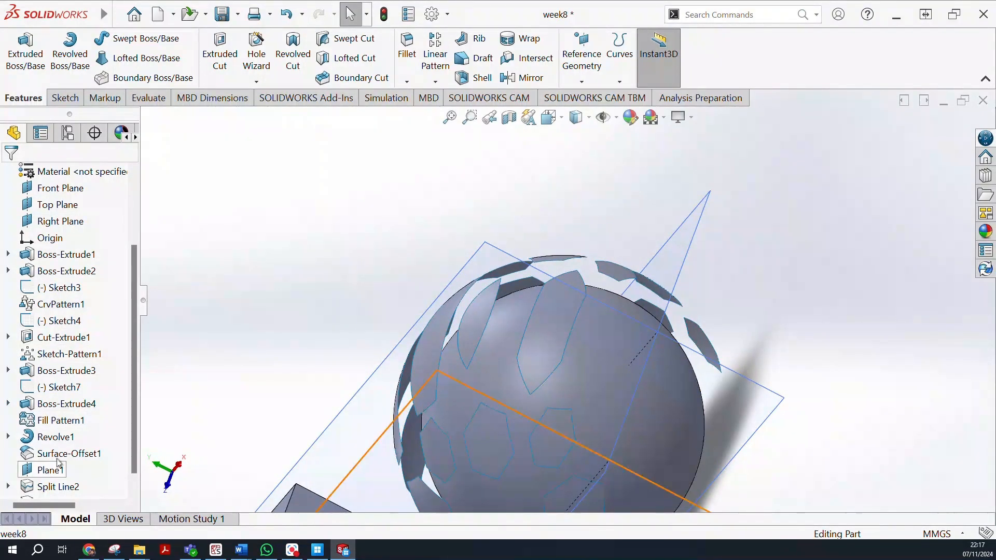
pyautogui.click(76, 454)
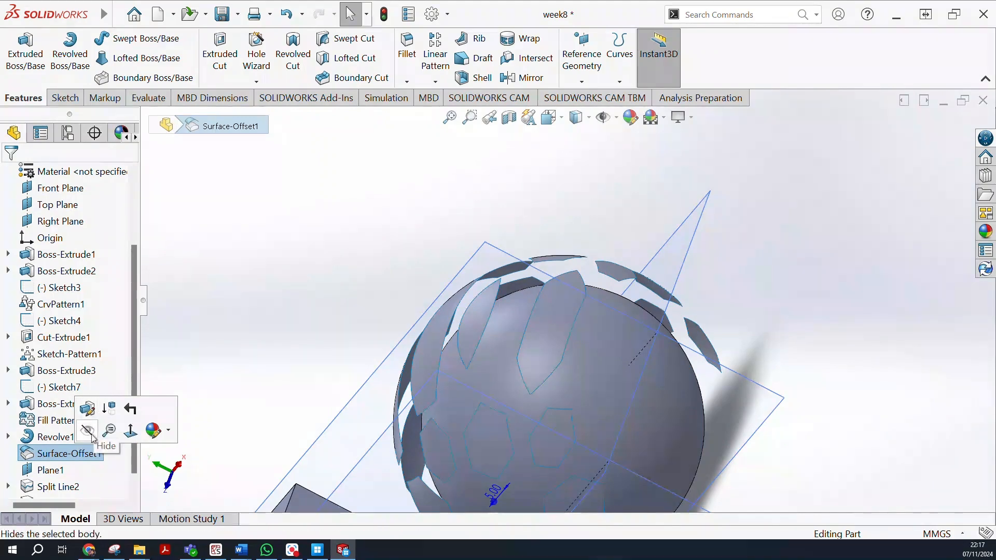
pyautogui.click(89, 409)
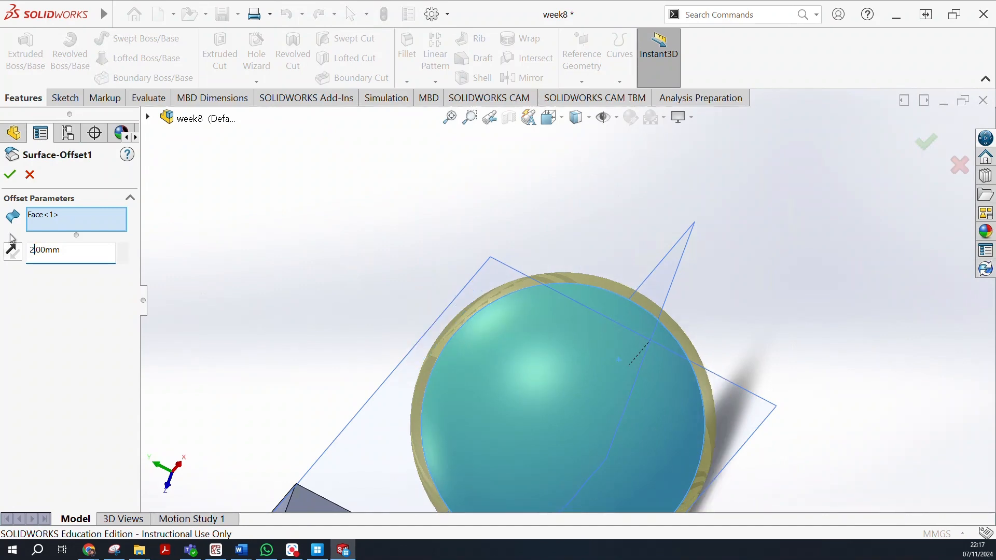
pyautogui.click(16, 176)
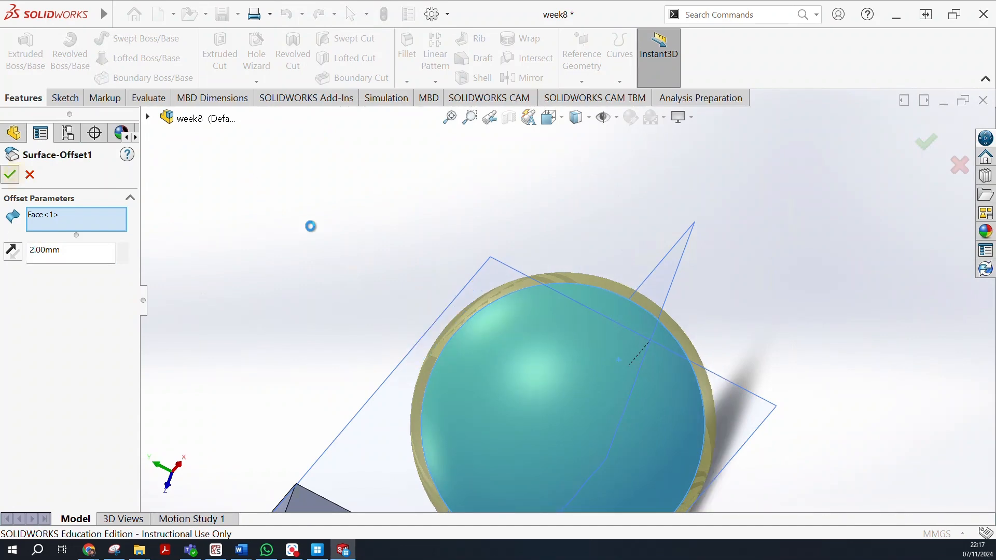
pyautogui.moveTo(429, 263); pyautogui.dragTo(625, 440, button='middle')
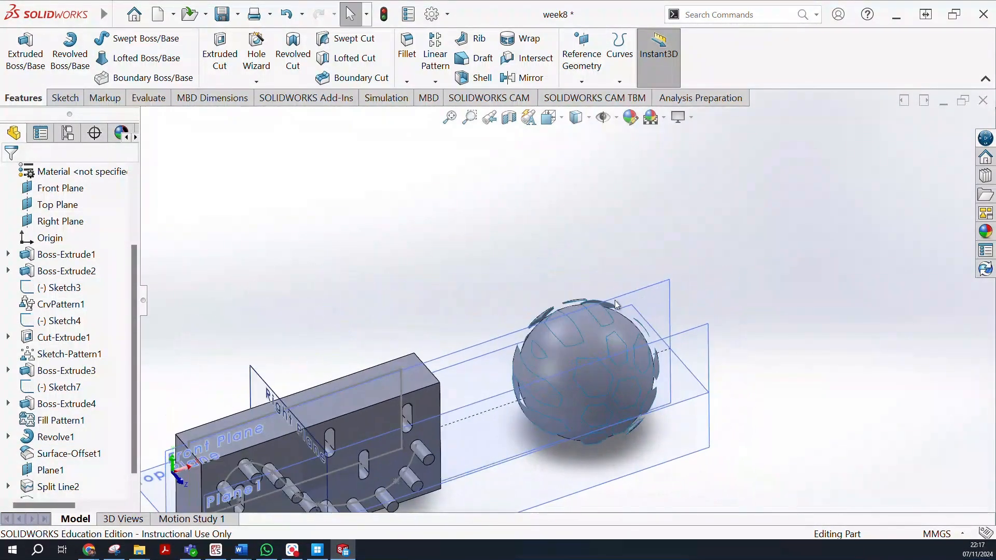
pyautogui.moveTo(779, 384); pyautogui.dragTo(540, 345, button='middle')
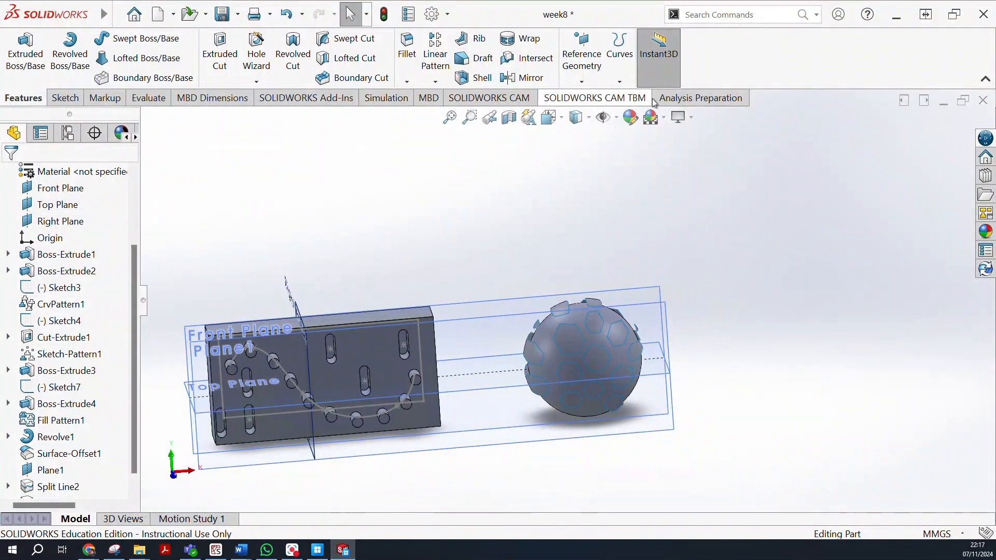
pyautogui.click(620, 79)
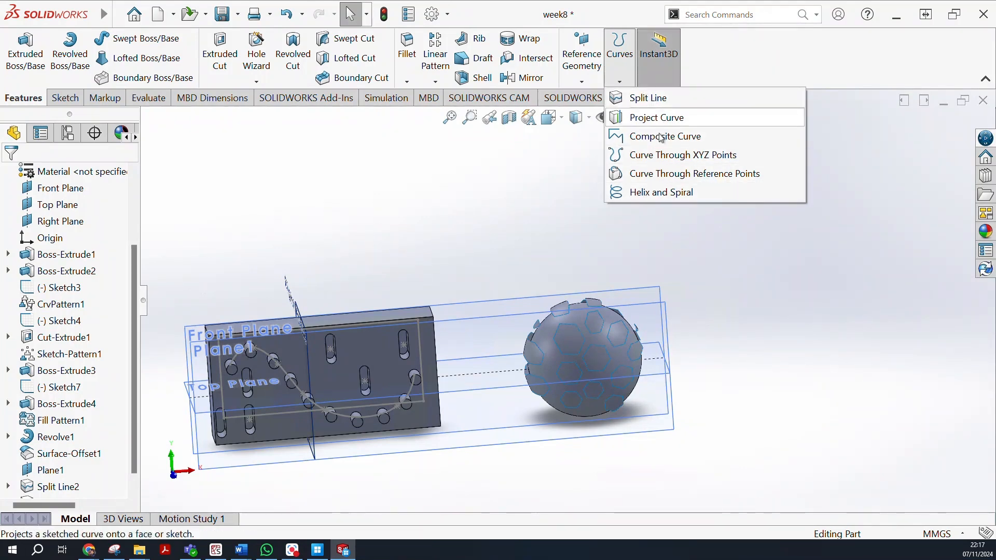
pyautogui.click(574, 213)
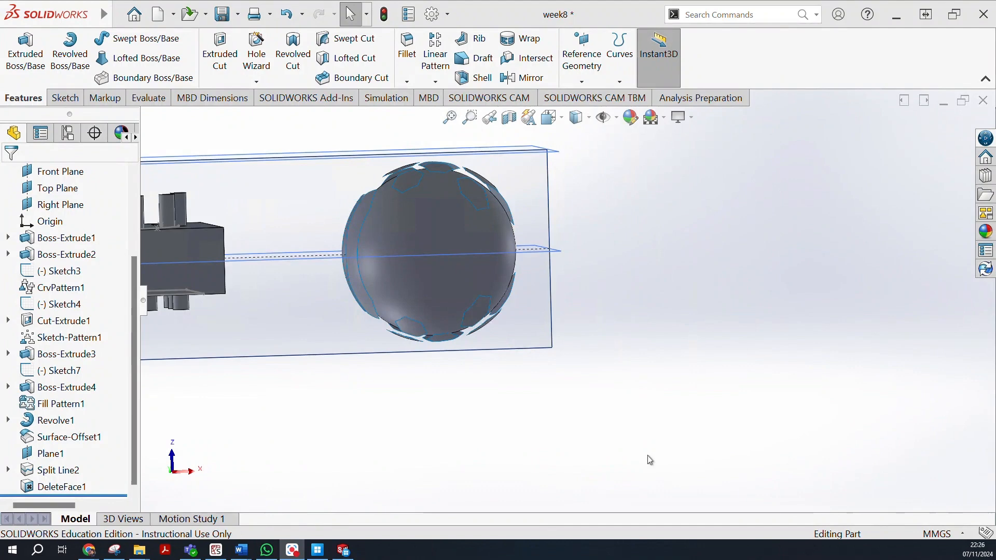
pyautogui.scroll(2, 634, 381)
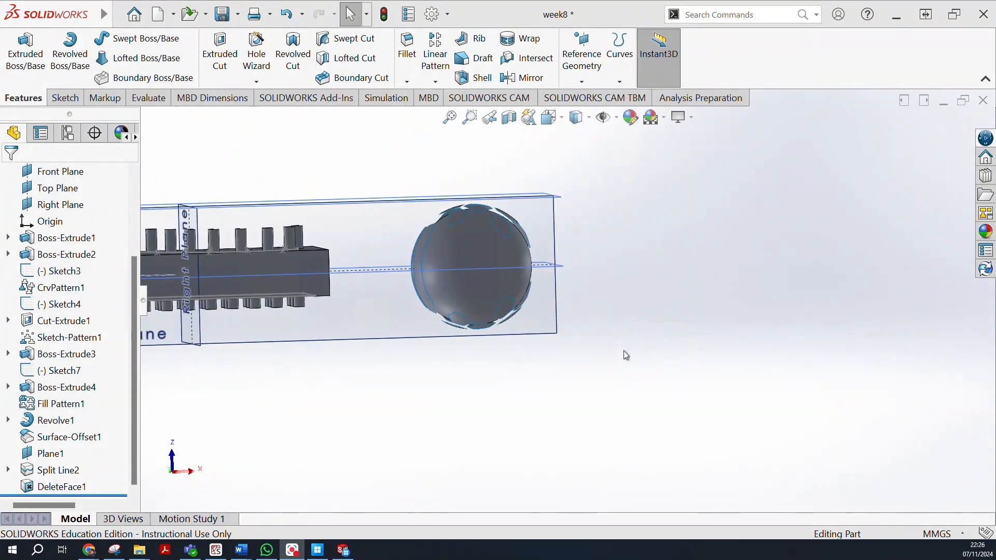
# On Plane1, sketch a circle with a 20 mm radius beyond the sphere, its centre in line with the sphere's, and close the sketch
pyautogui.moveTo(621, 347); pyautogui.dragTo(559, 201, button='middle')
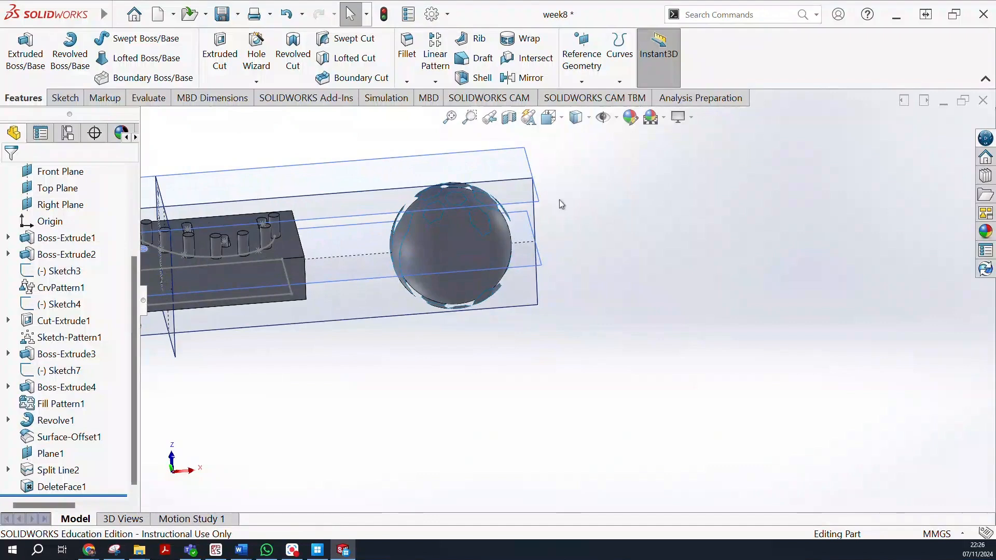
pyautogui.click(533, 200)
pyautogui.click(64, 98)
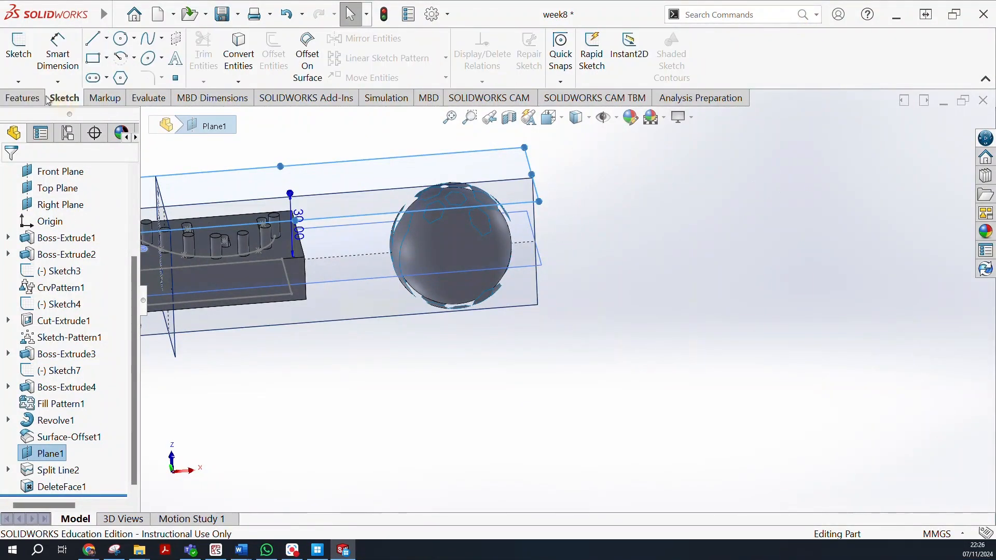
pyautogui.click(19, 49)
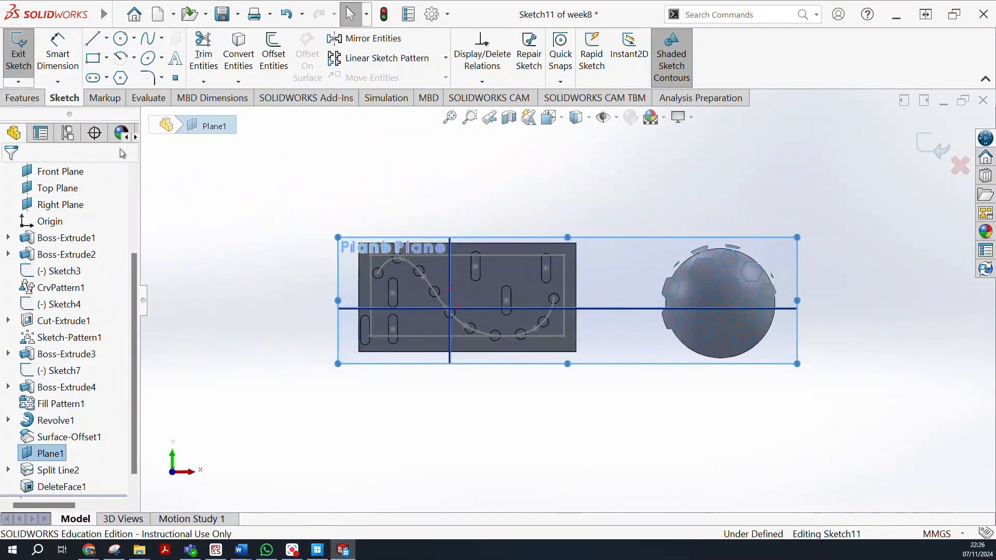
pyautogui.keyDown('ctrl'); pyautogui.moveTo(858, 310); pyautogui.dragTo(508, 292, button='middle'); pyautogui.keyUp('ctrl')
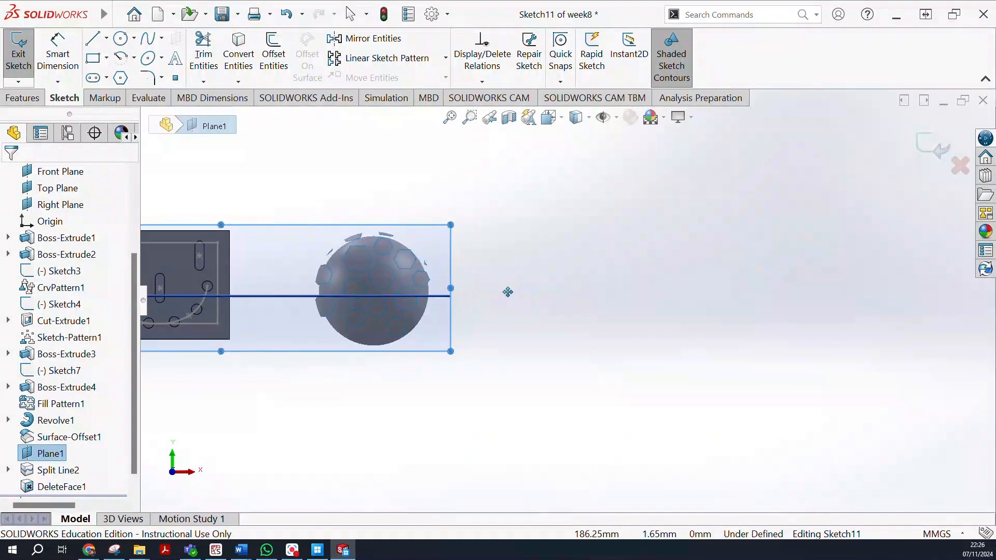
pyautogui.click(120, 38)
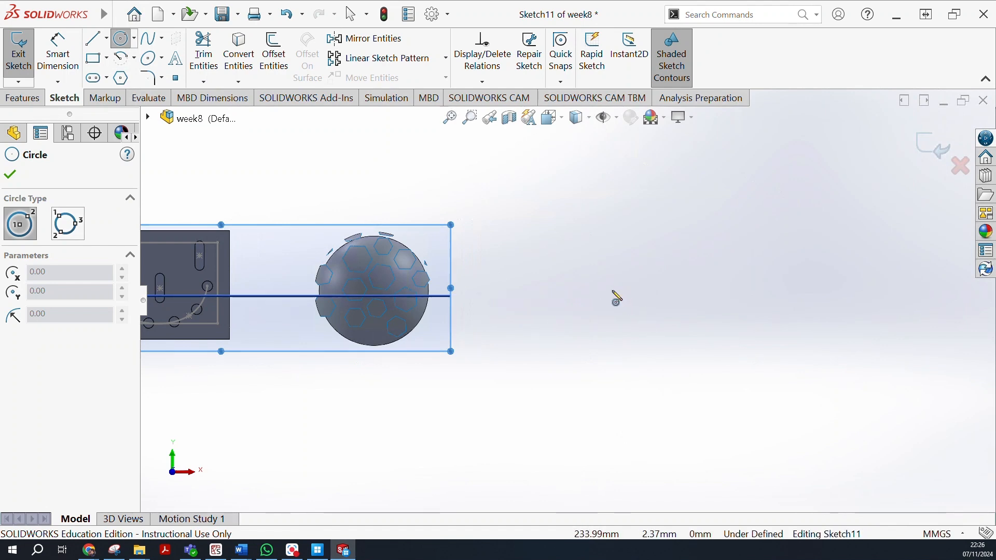
pyautogui.click(569, 296)
pyautogui.click(597, 331)
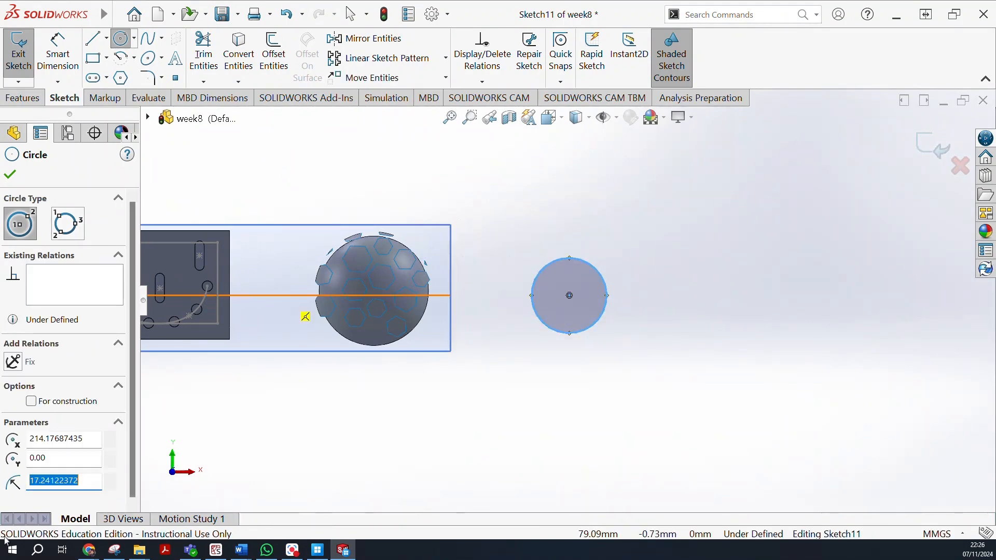
pyautogui.press('Return')
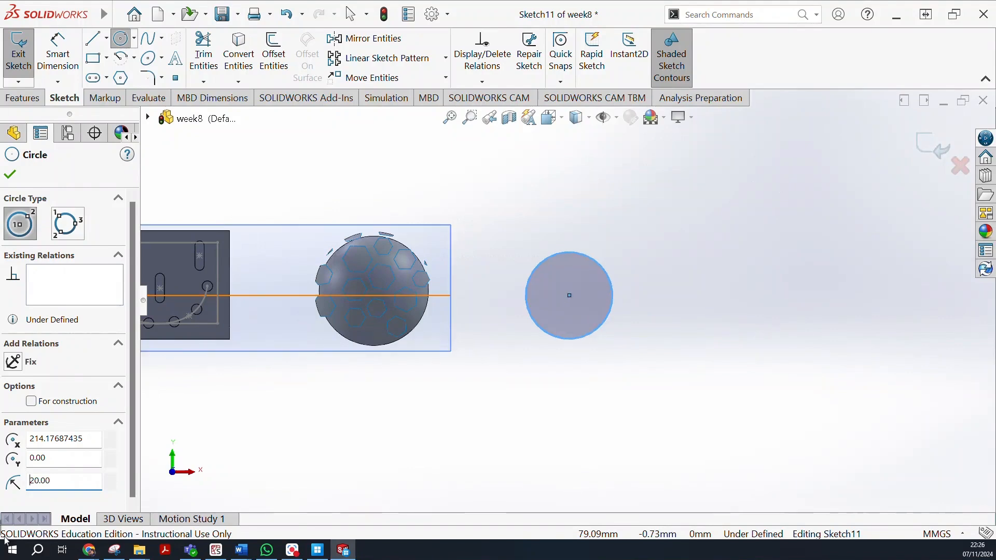
pyautogui.click(18, 57)
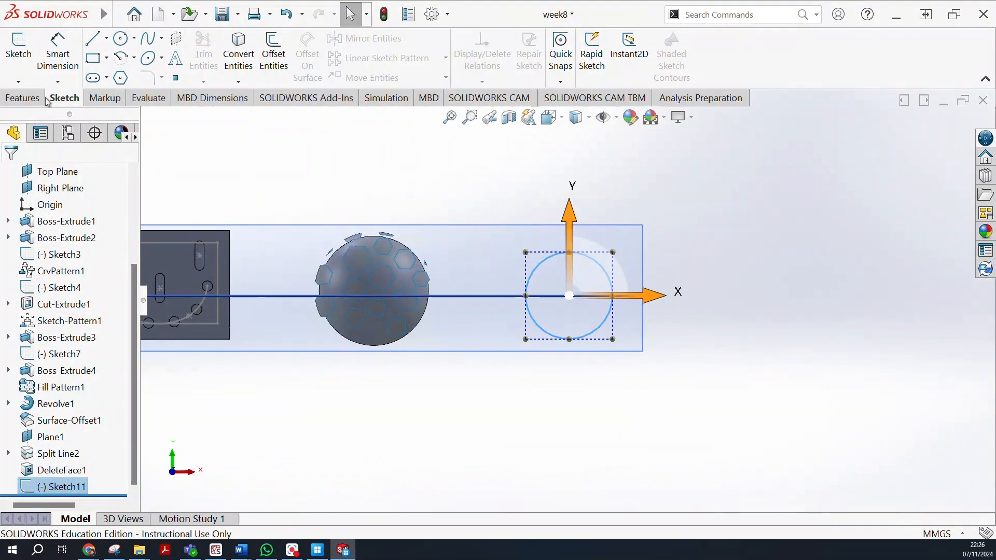
# Start a Helix/Spiral from the circle, defined by Pitch and Revolution, with a constant pitch of 30 mm
pyautogui.click(23, 97)
pyautogui.click(620, 81)
pyautogui.click(642, 192)
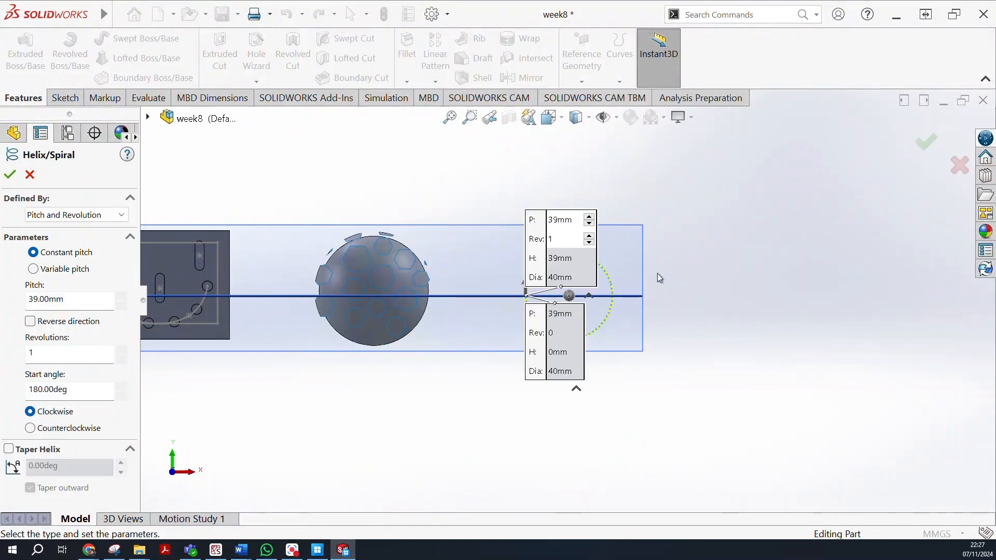
pyautogui.moveTo(699, 294)
pyautogui.mouseDown(button='middle')
pyautogui.moveTo(694, 216)
pyautogui.moveTo(714, 227)
pyautogui.moveTo(694, 234)
pyautogui.moveTo(682, 218)
pyautogui.moveTo(683, 193)
pyautogui.moveTo(611, 176)
pyautogui.mouseUp(button='middle')
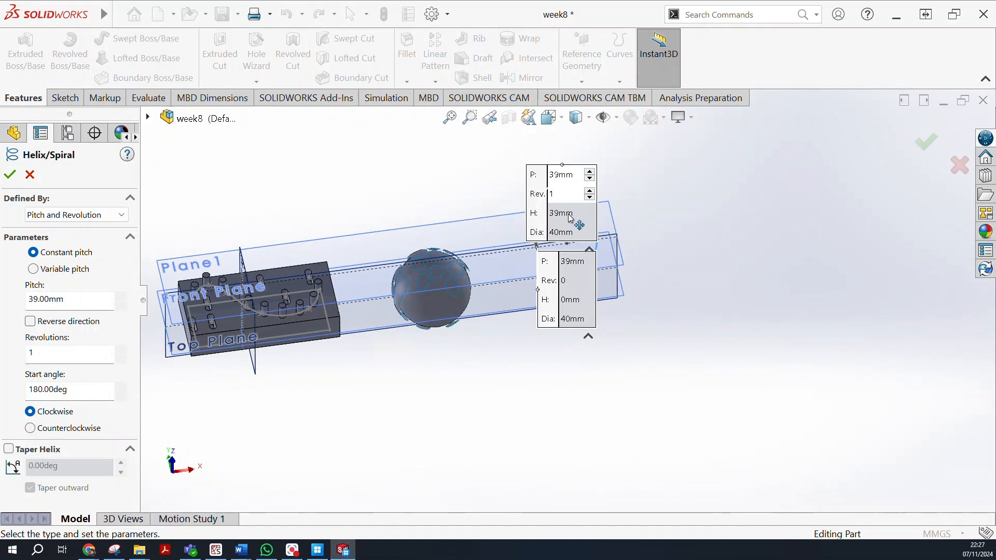
pyautogui.scroll(1, 659, 253)
pyautogui.moveTo(578, 222); pyautogui.dragTo(569, 154, button='middle')
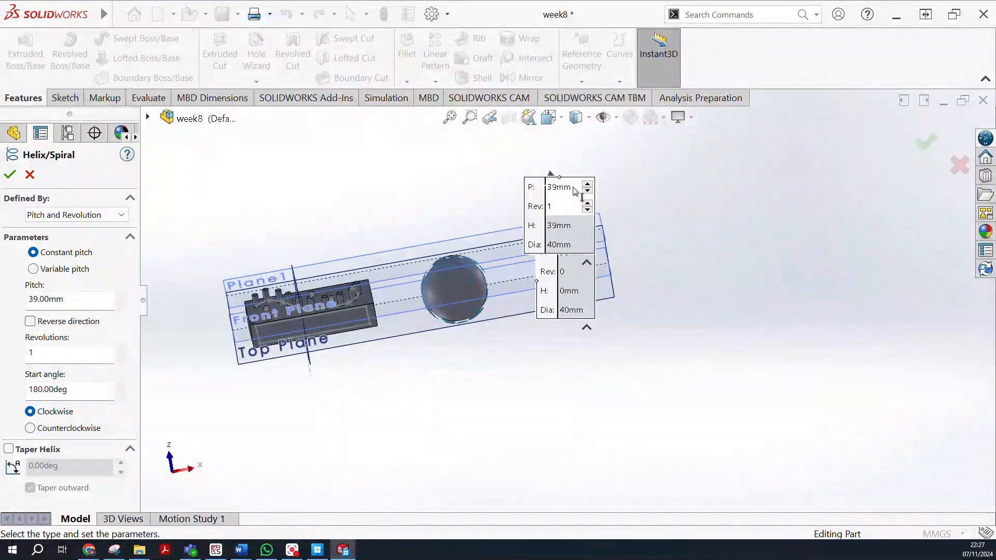
pyautogui.click(552, 187)
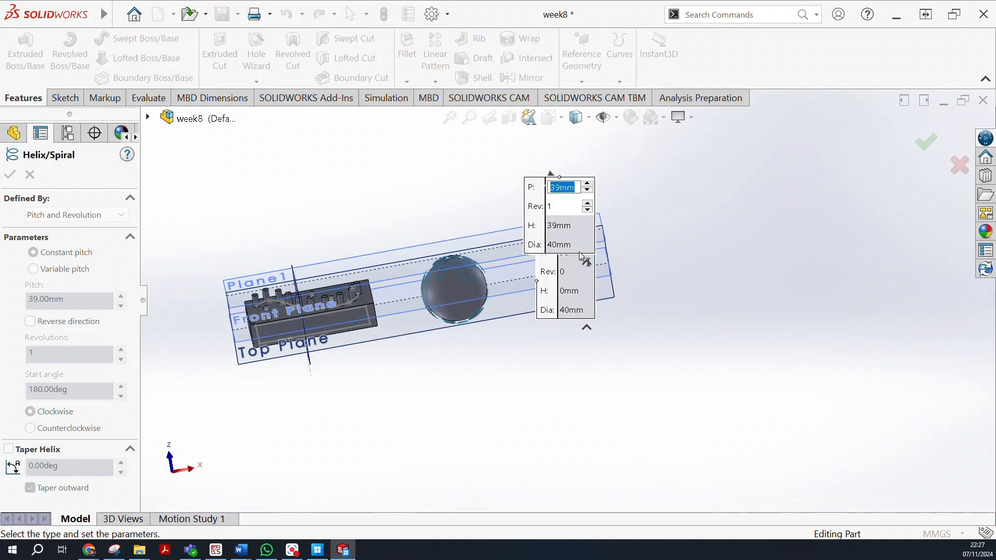
pyautogui.write('30')
pyautogui.press('Return')
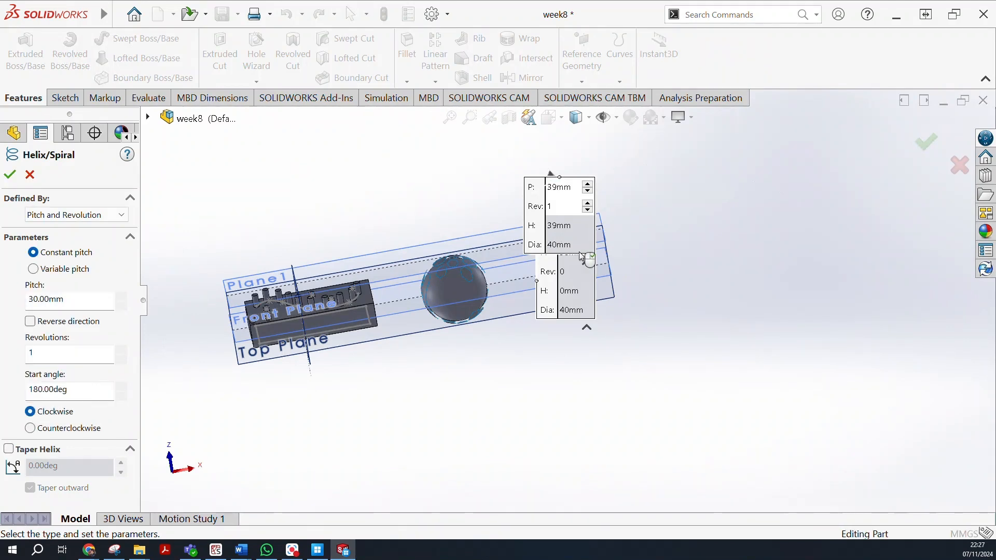
# Try 3 and 4 revolutions for the constant-pitch helix
pyautogui.doubleClick(557, 206)
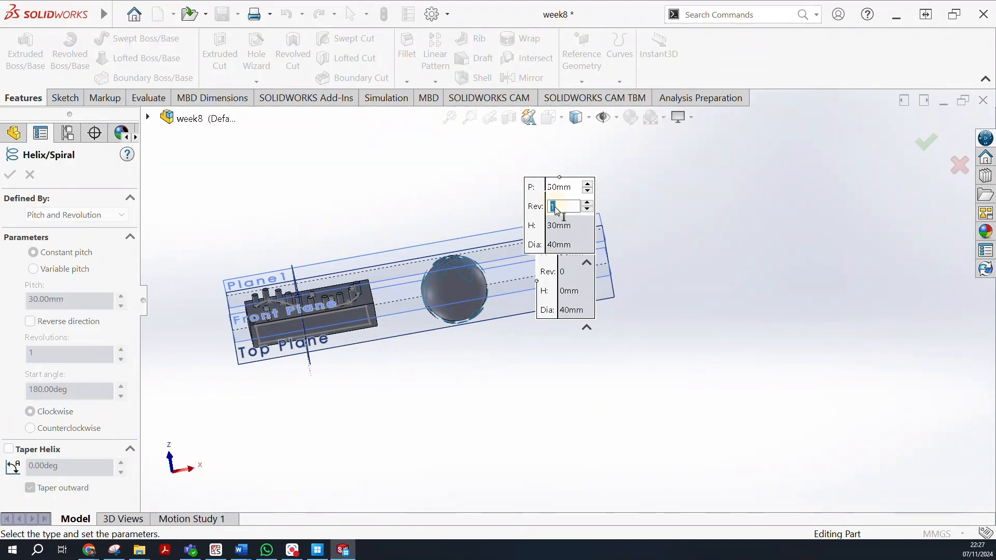
pyautogui.write('3')
pyautogui.press('Return')
pyautogui.moveTo(709, 193); pyautogui.dragTo(283, 213, button='middle')
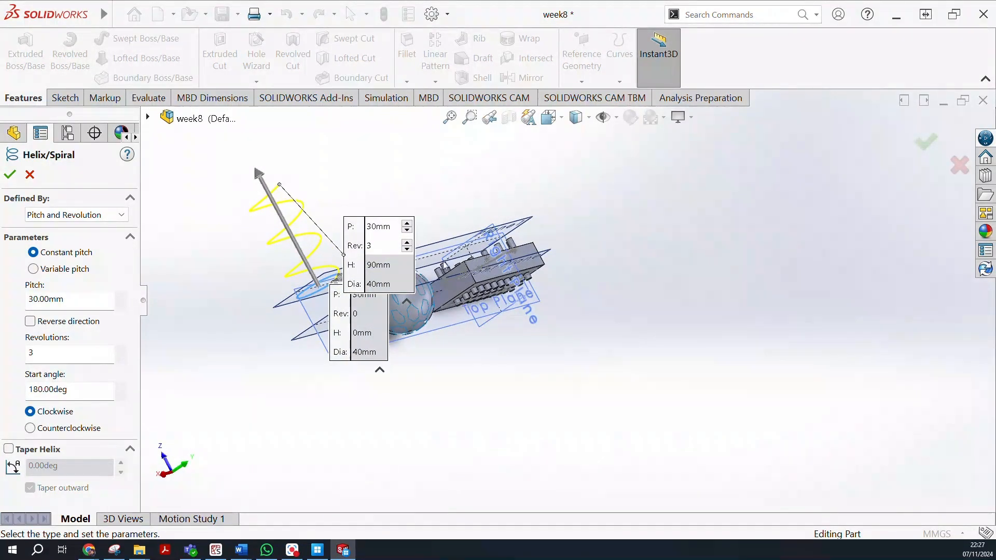
pyautogui.click(373, 252)
pyautogui.write('4')
pyautogui.press('Return')
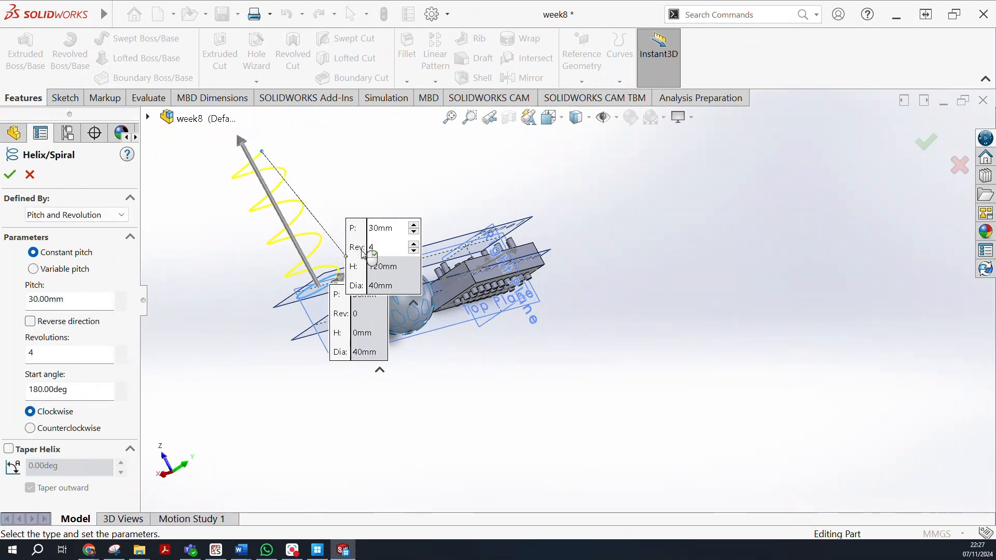
# Set the helix's constant pitch to 50 mm
pyautogui.click(388, 235)
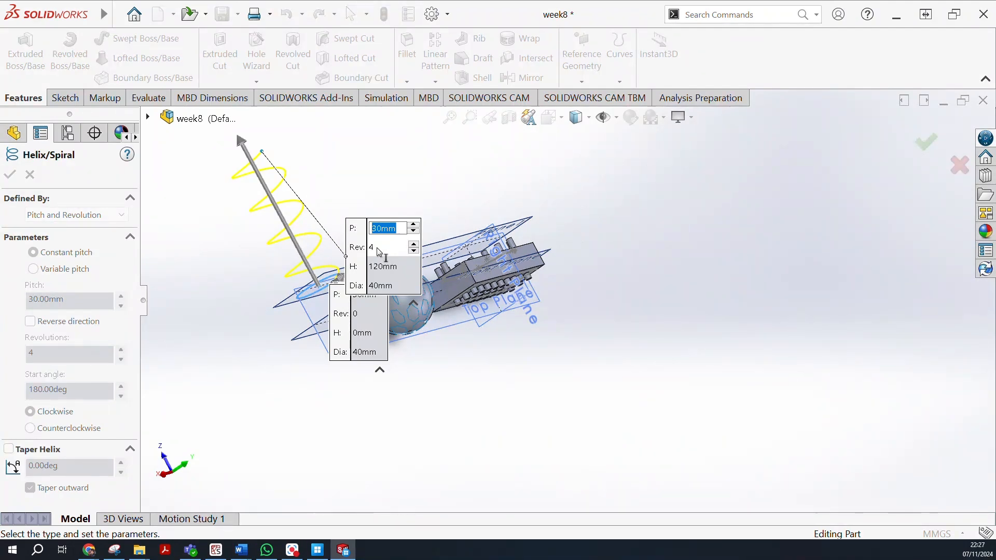
pyautogui.write('50')
pyautogui.press('Return')
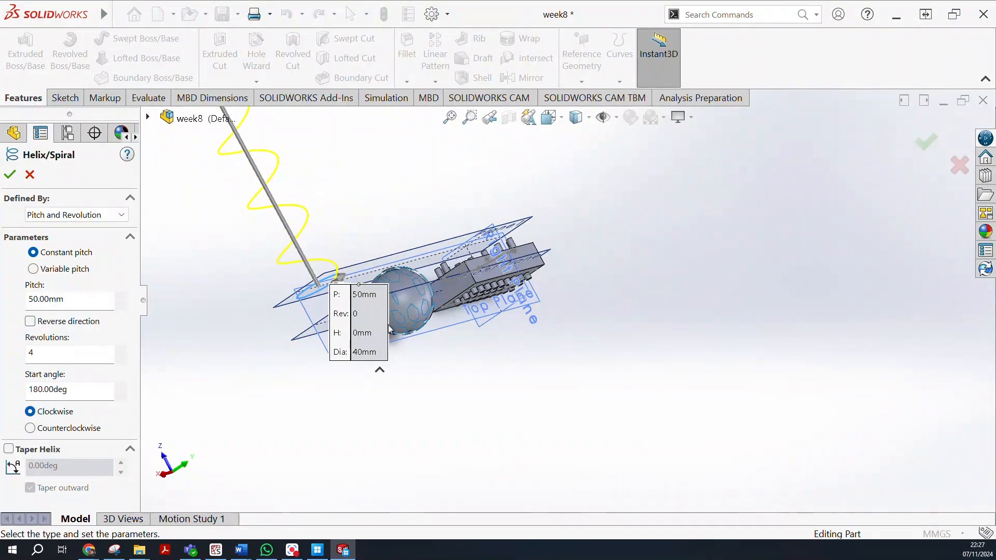
pyautogui.click(362, 294)
pyautogui.scroll(3, 342, 266)
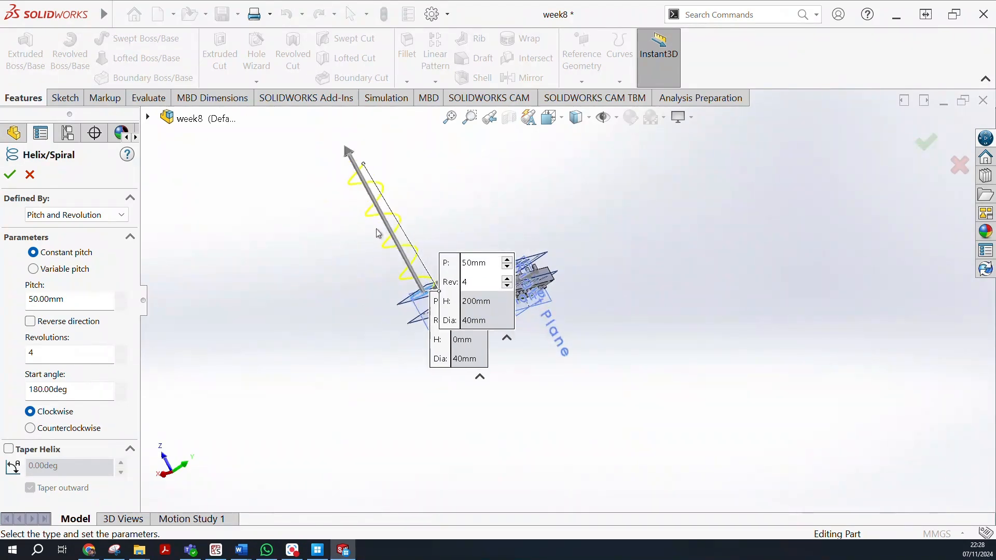
# Set the helix's constant pitch to 20 mm and its revolutions to 10
pyautogui.click(37, 300)
pyautogui.press('BackSpace')
pyautogui.write('2')
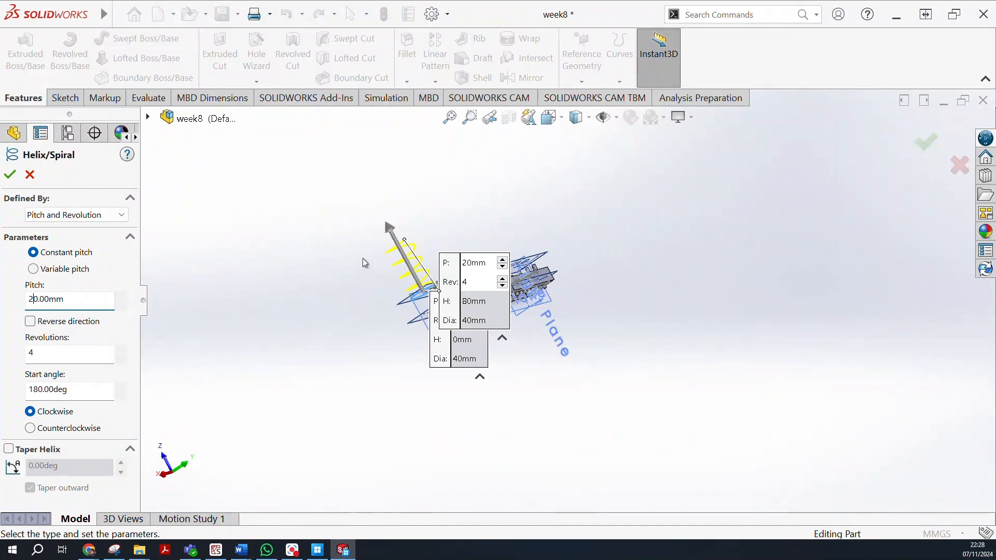
pyautogui.moveTo(372, 262)
pyautogui.mouseDown(button='middle')
pyautogui.moveTo(396, 252)
pyautogui.moveTo(388, 256)
pyautogui.mouseUp(button='middle')
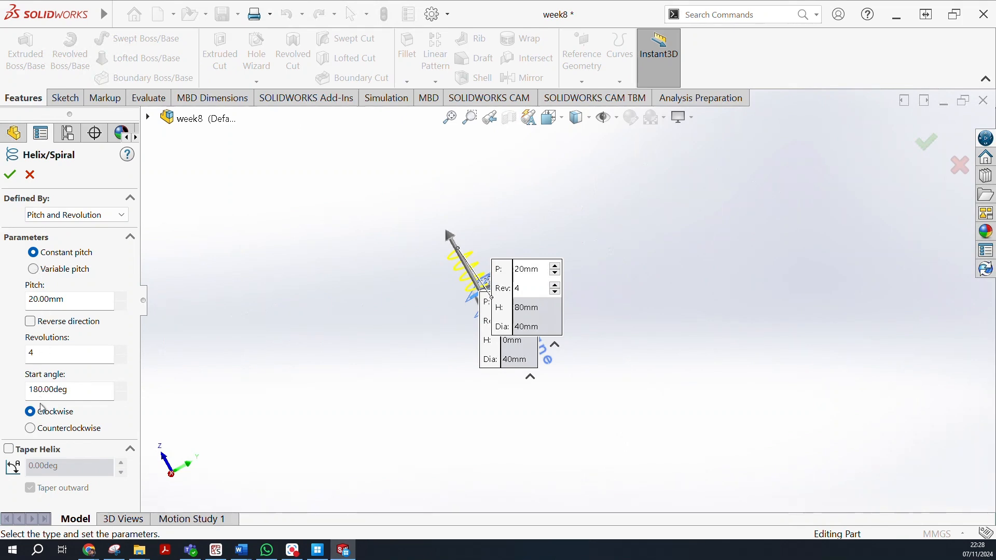
pyautogui.doubleClick(26, 363)
pyautogui.write('5')
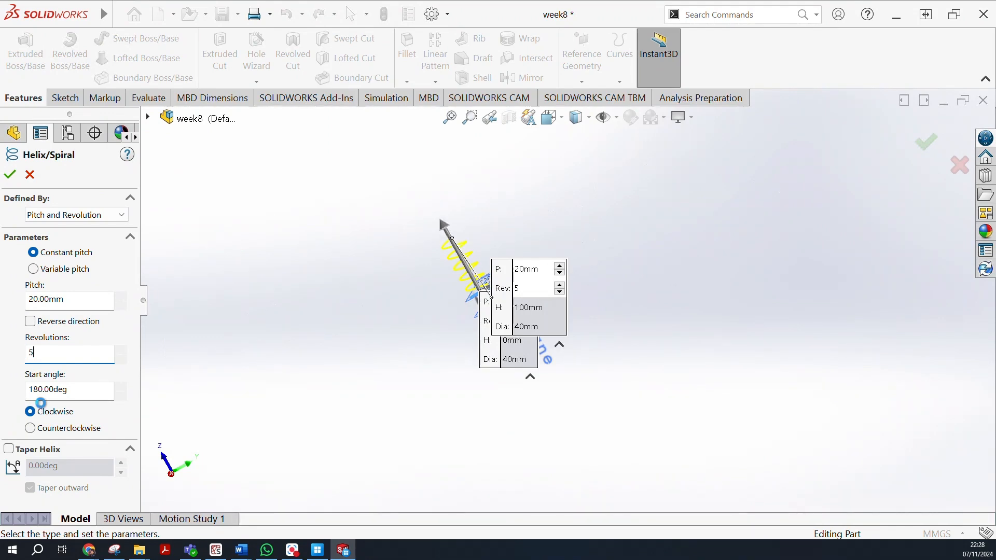
pyautogui.write('10')
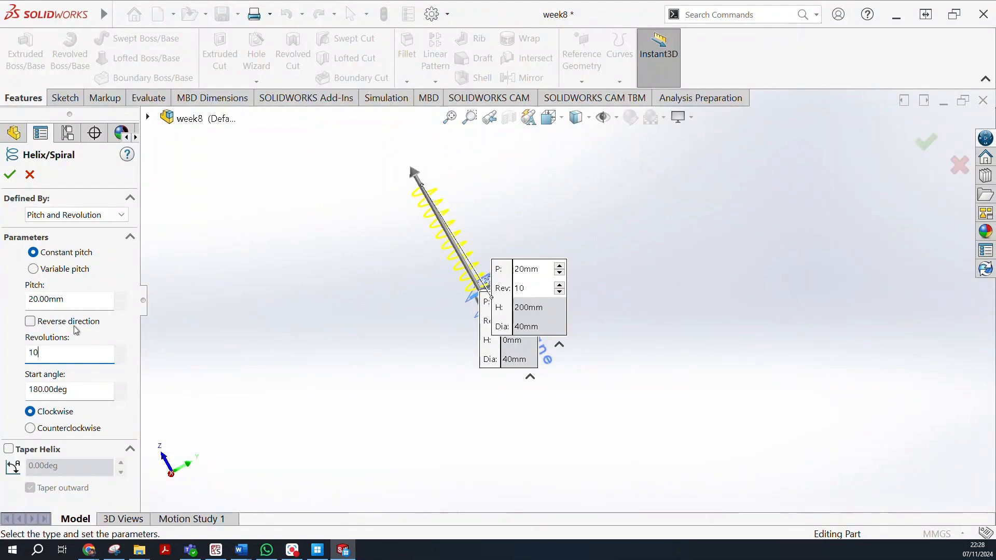
# Switch the helix from constant to variable pitch
pyautogui.click(34, 269)
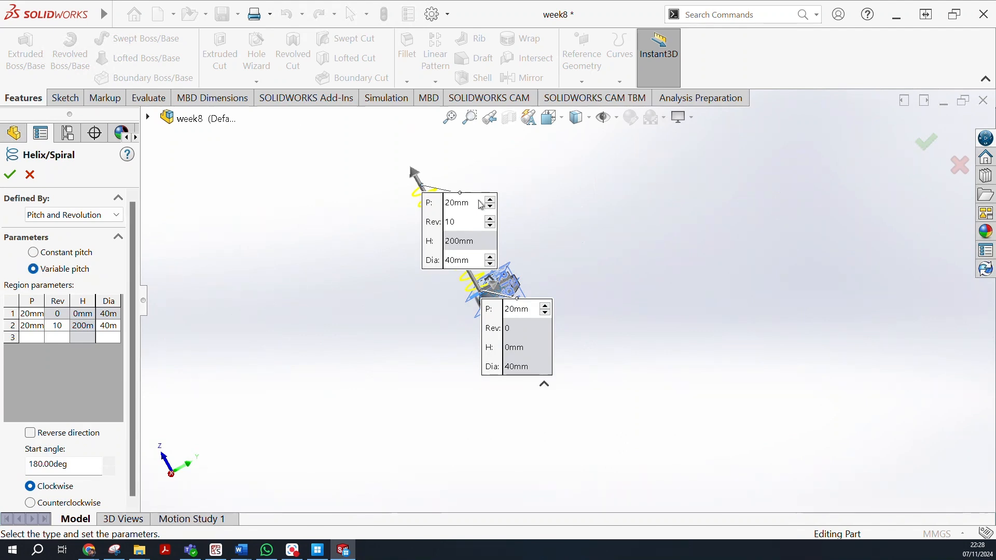
pyautogui.moveTo(524, 260); pyautogui.dragTo(605, 235, button='middle')
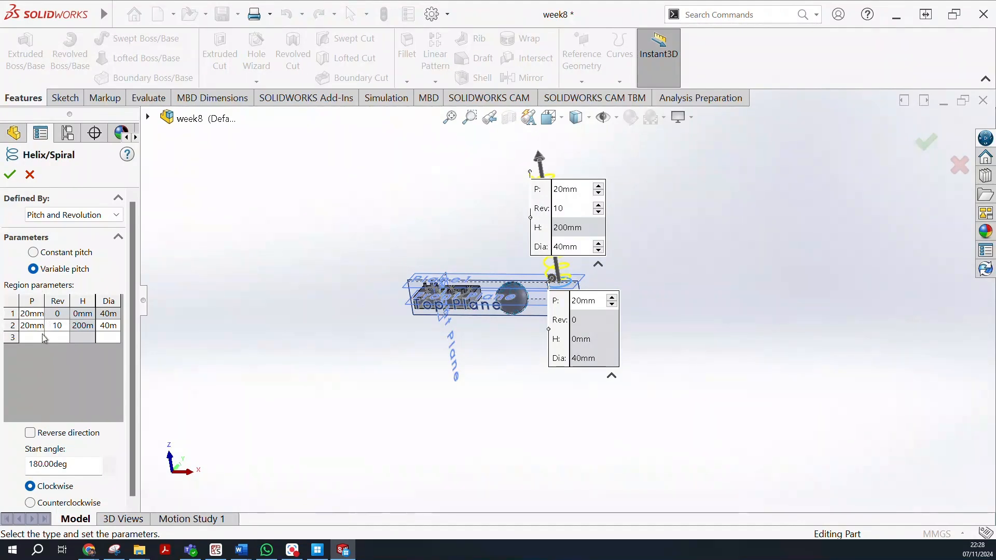
pyautogui.scroll(-6, 558, 283)
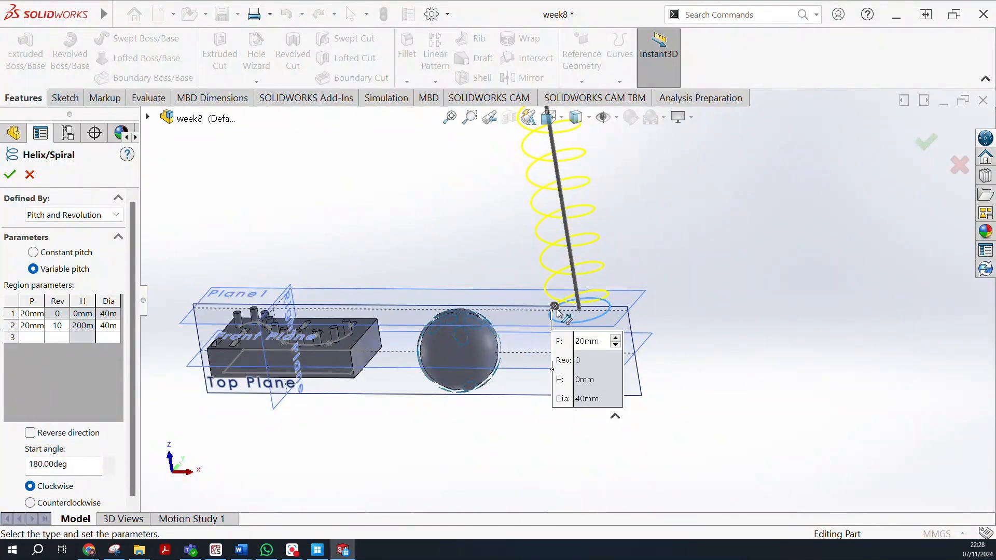
pyautogui.scroll(4, 563, 314)
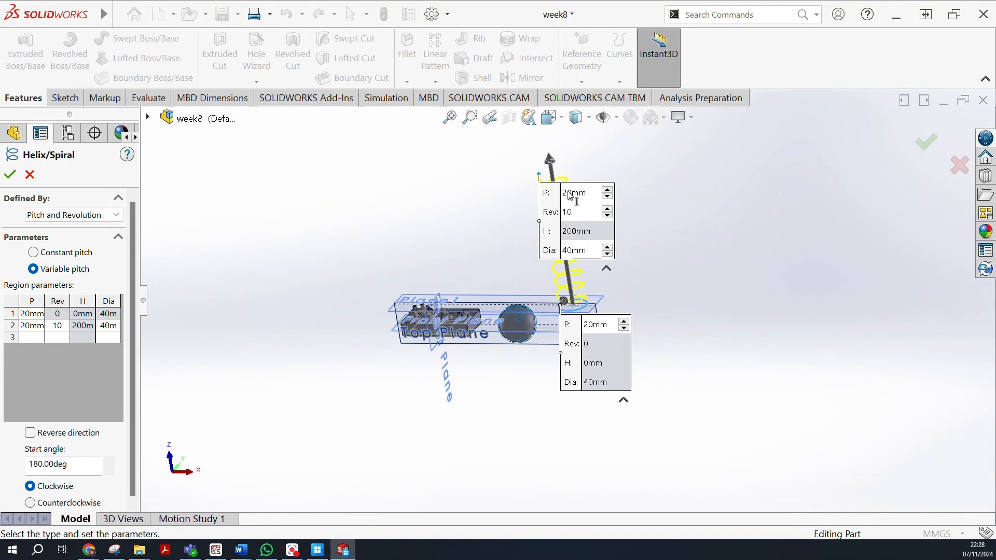
pyautogui.moveTo(571, 193); pyautogui.dragTo(610, 185, button='middle')
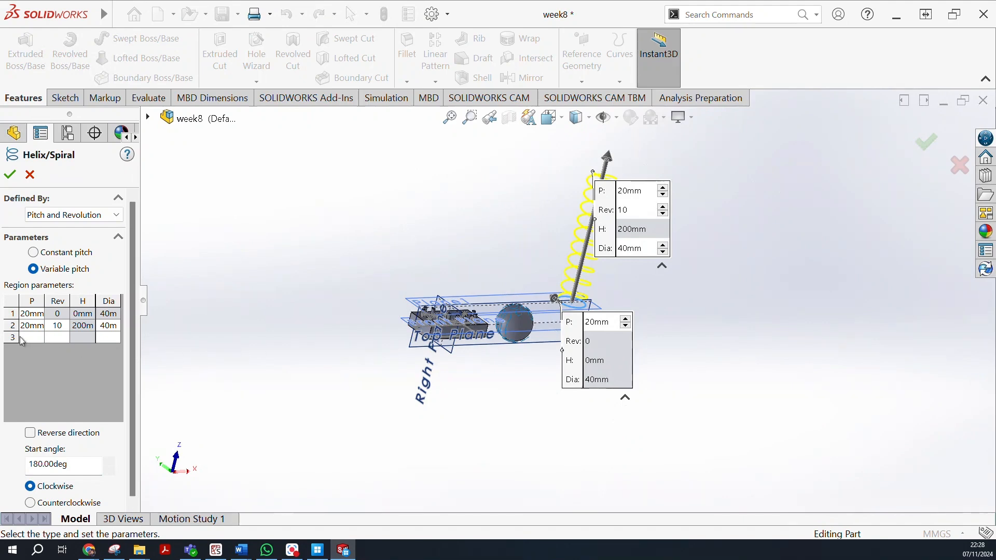
# Try to add a third region to the variable-pitch helix, entering 1 as its revolution value
pyautogui.click(44, 315)
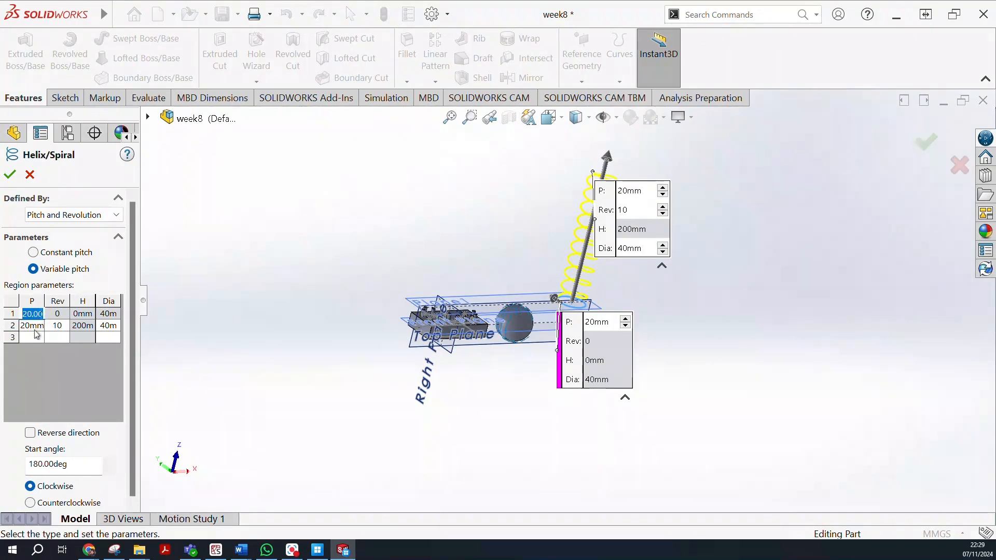
pyautogui.click(31, 325)
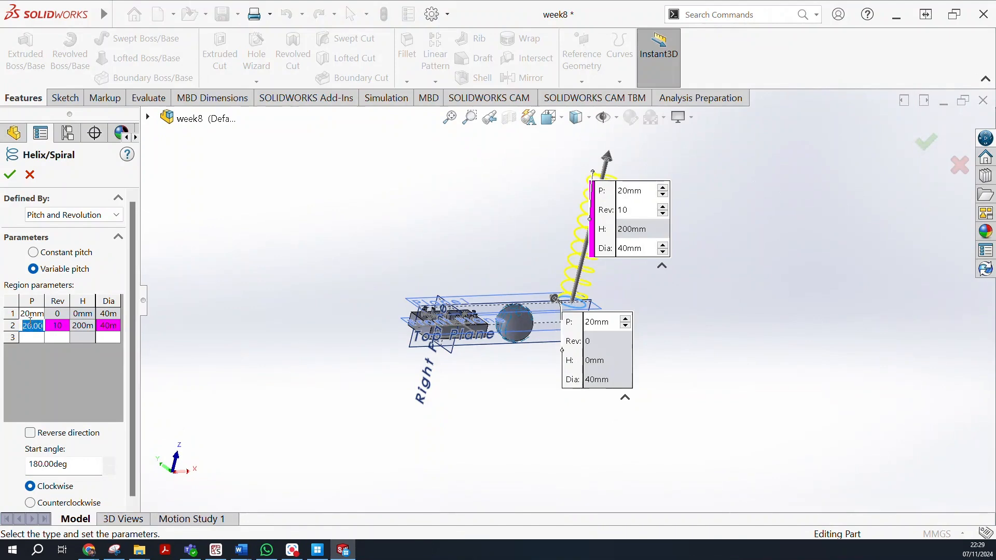
pyautogui.click(26, 338)
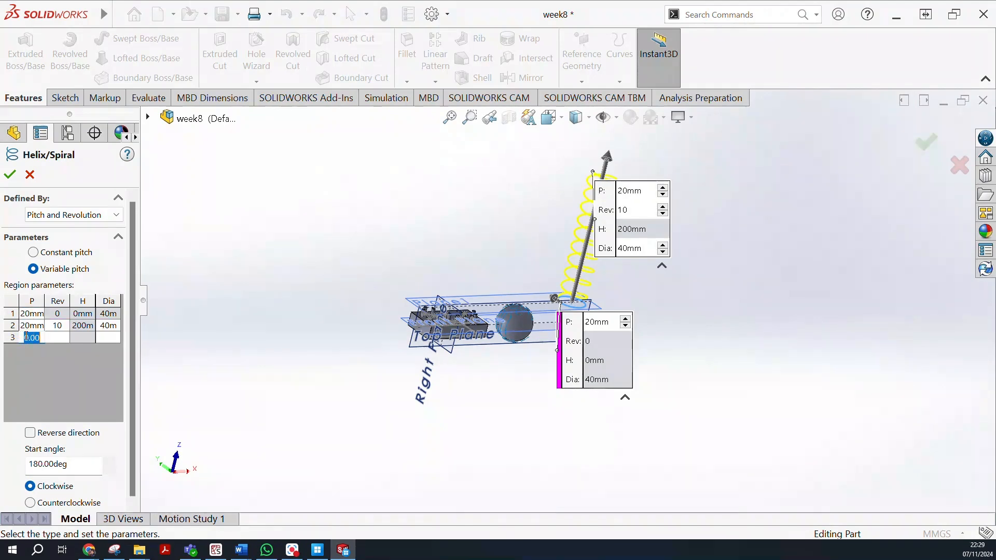
pyautogui.click(64, 337)
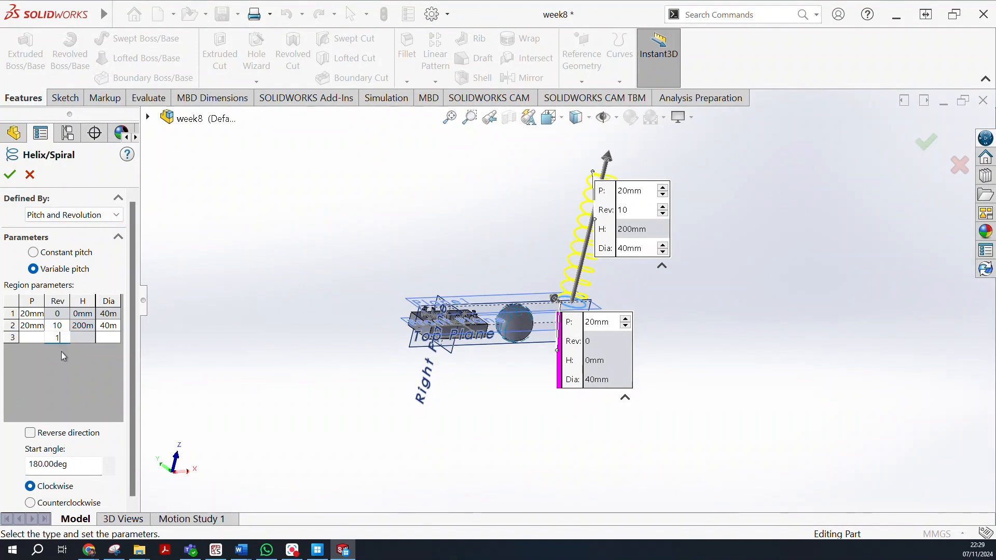
pyautogui.press('Return')
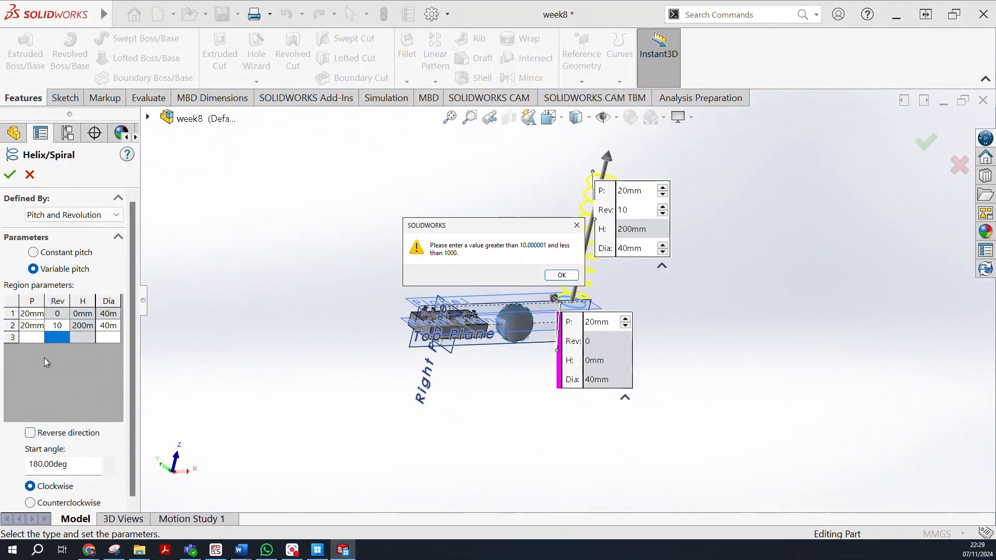
pyautogui.click(550, 277)
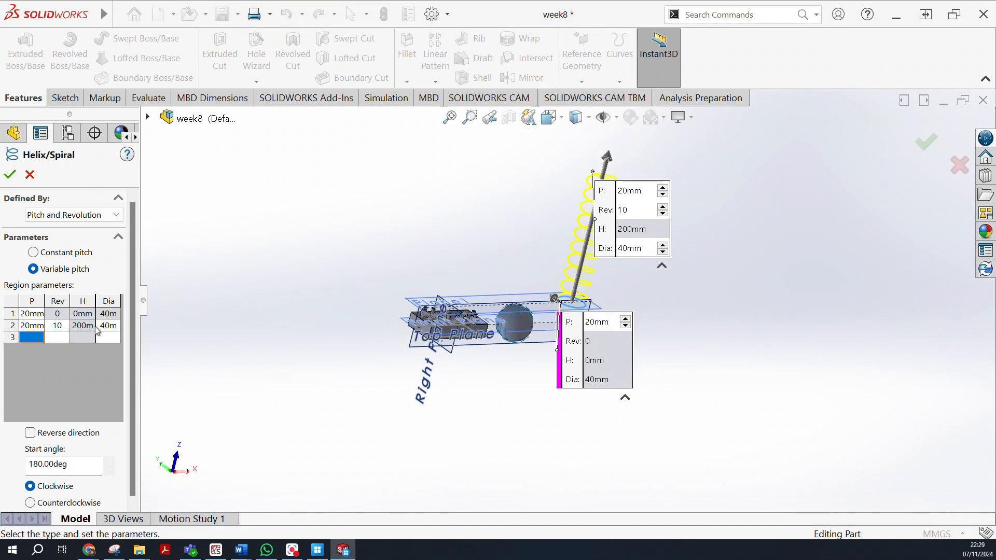
# Set the variable-pitch helix's second region to 1 revolution and a 10 mm pitch
pyautogui.click(58, 326)
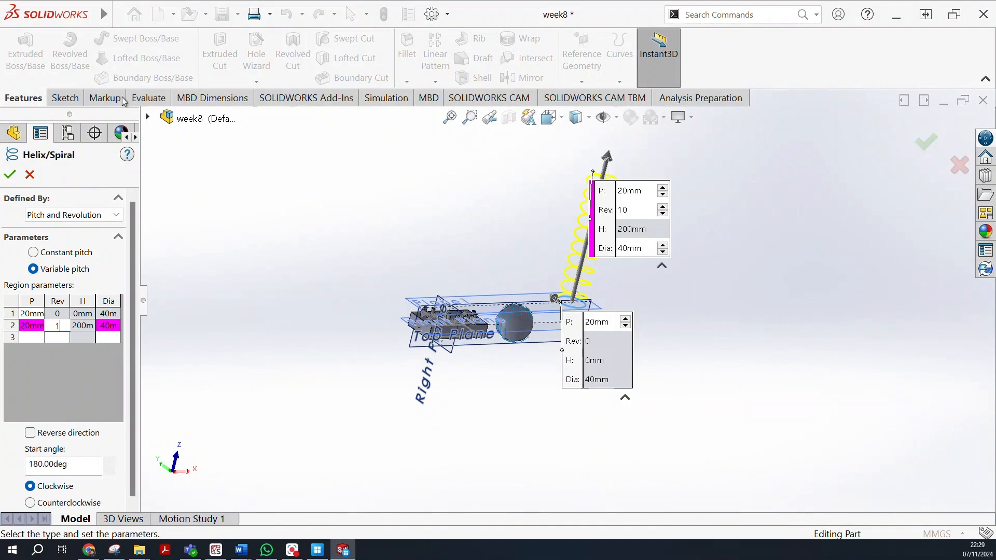
pyautogui.click(104, 379)
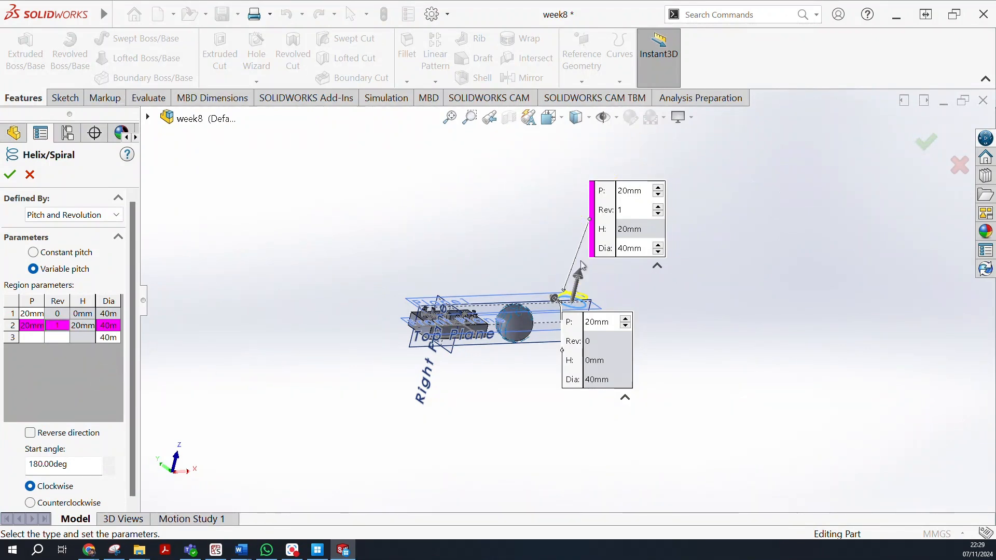
pyautogui.scroll(-3, 559, 308)
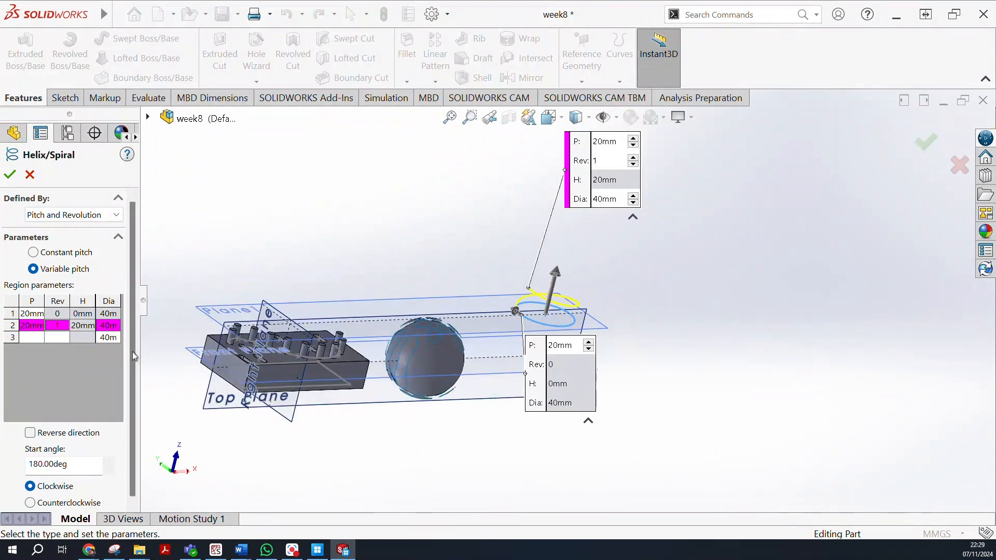
pyautogui.click(33, 326)
pyautogui.write('10')
pyautogui.press('Tab')
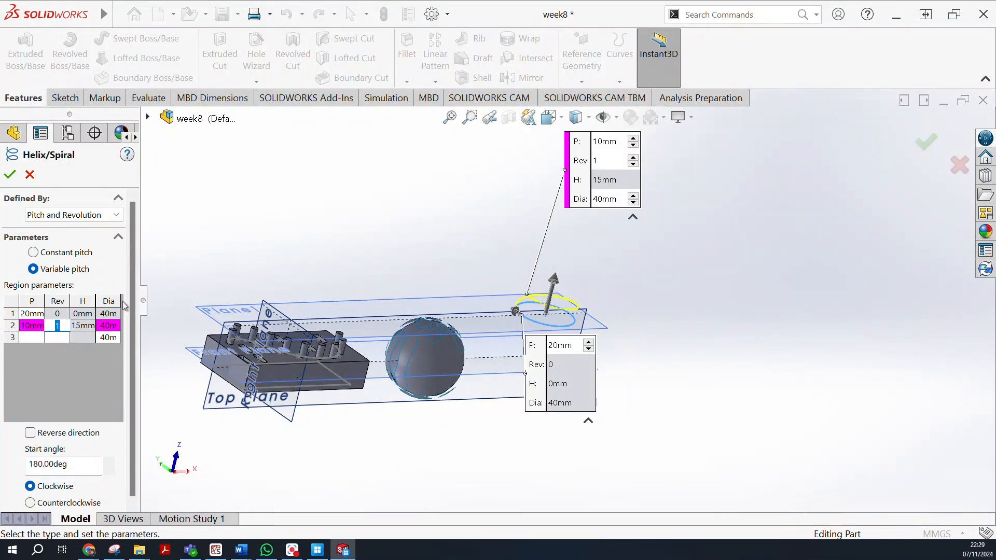
# Add a third region to the variable-pitch helix with a 30 mm pitch and 3 revolutions
pyautogui.click(33, 340)
pyautogui.click(33, 340)
pyautogui.write('30')
pyautogui.press('Tab')
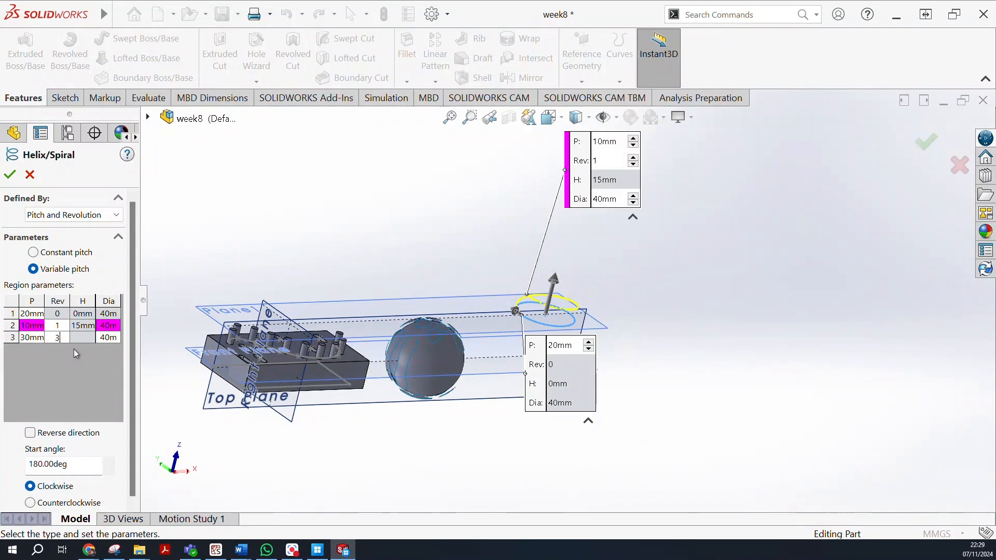
pyautogui.write('3')
pyautogui.press('Tab')
pyautogui.moveTo(600, 345); pyautogui.dragTo(409, 297, button='middle')
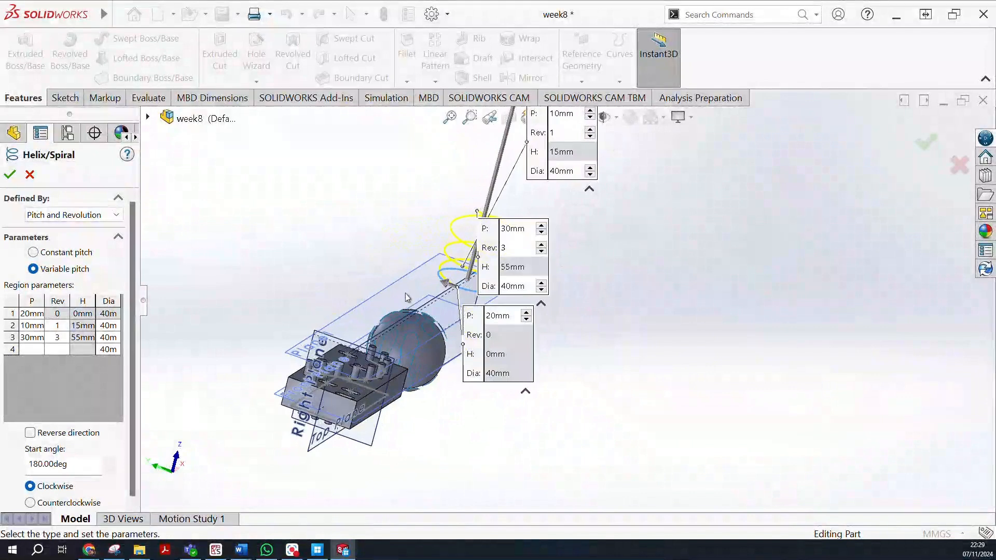
pyautogui.scroll(-6, 409, 293)
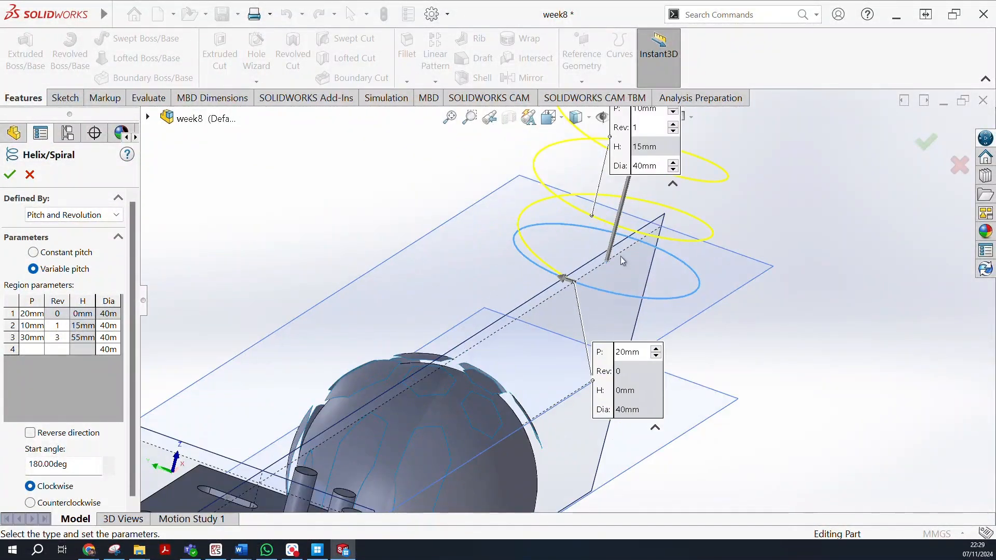
pyautogui.scroll(2, 618, 184)
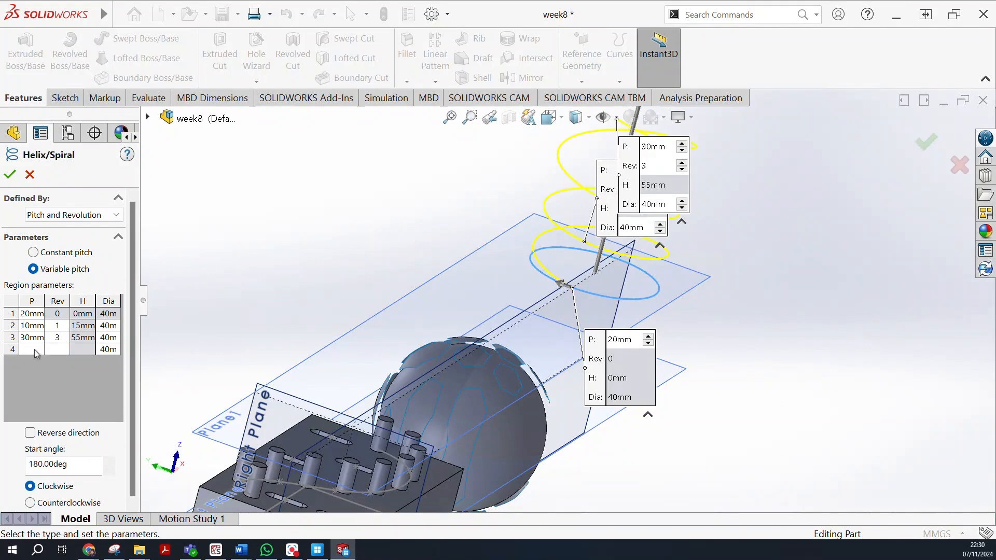
# Try to set the second helix region's revolution value to 0
pyautogui.click(651, 169)
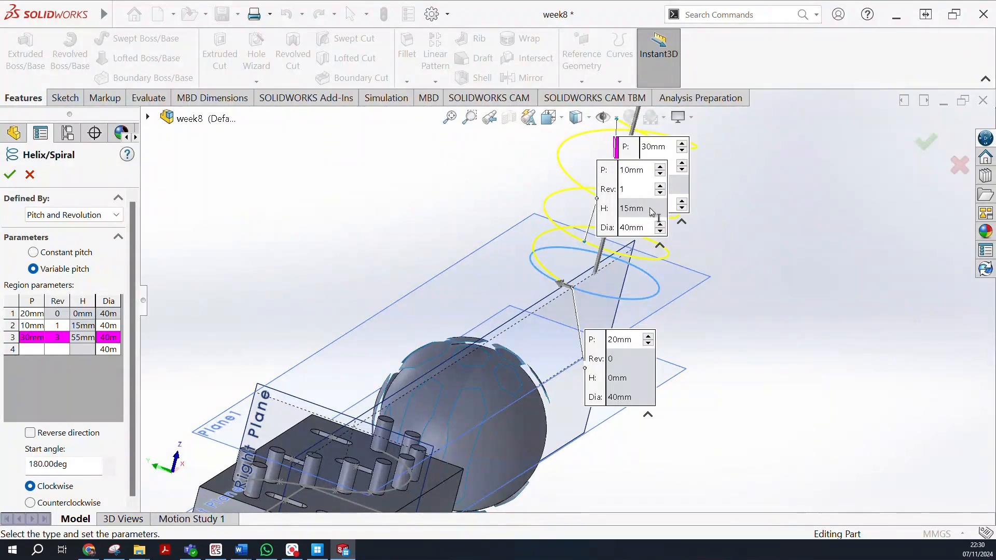
pyautogui.click(40, 314)
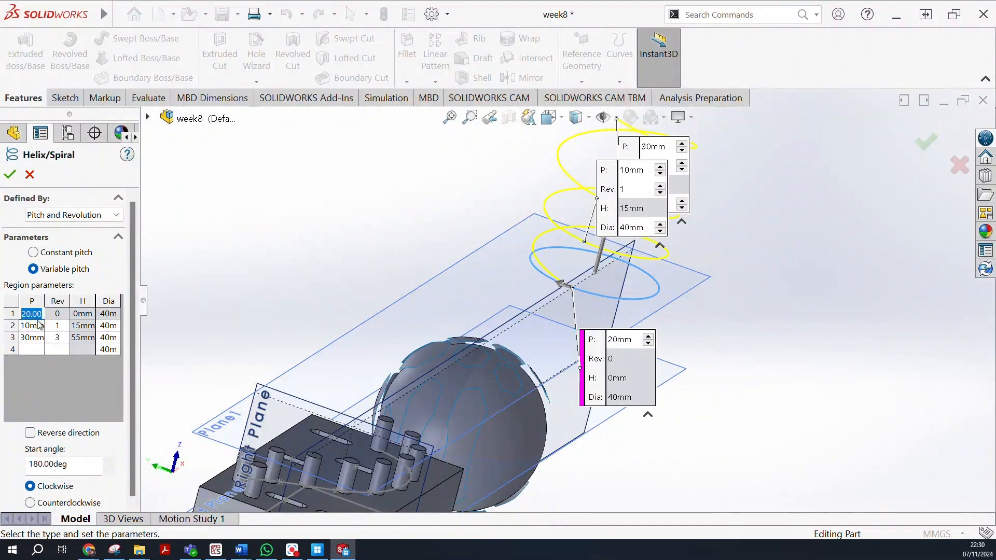
pyautogui.click(55, 316)
pyautogui.click(57, 325)
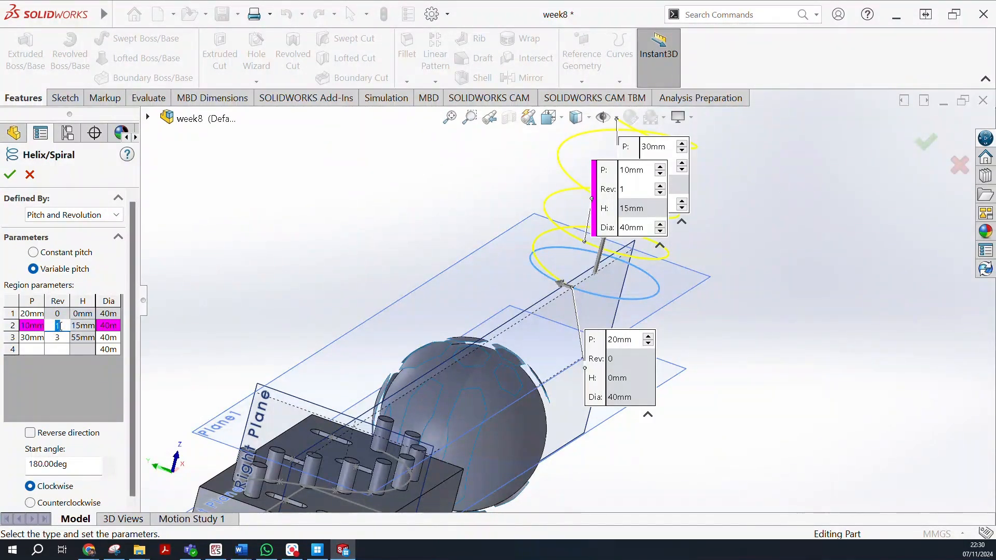
pyautogui.write('0')
pyautogui.press('Return')
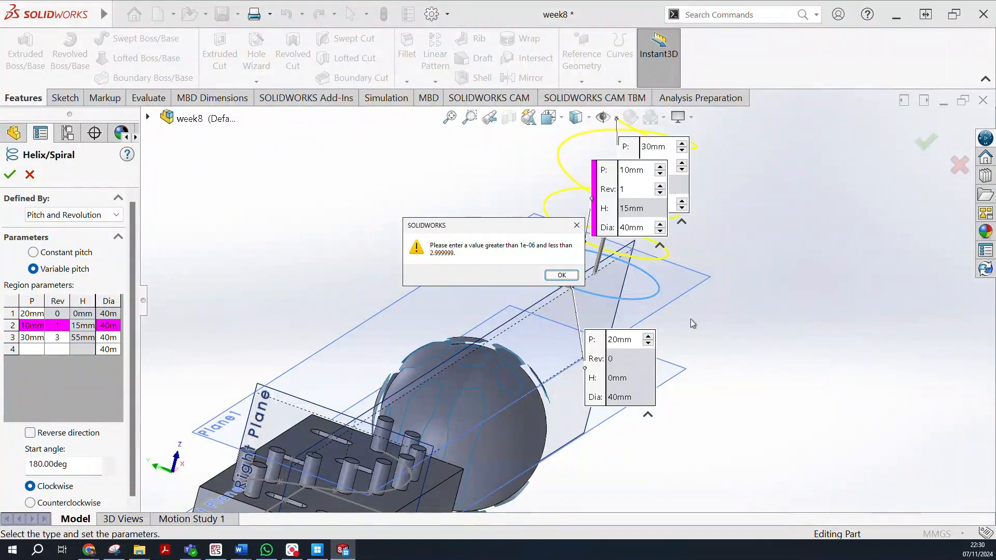
pyautogui.click(562, 275)
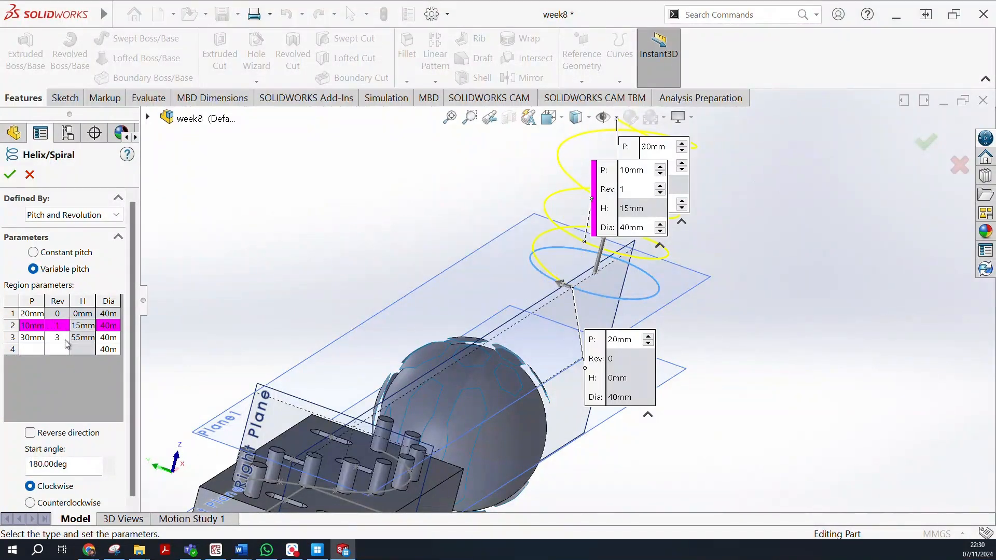
# Set the third helix region's revolution value to 10
pyautogui.click(60, 328)
pyautogui.click(58, 338)
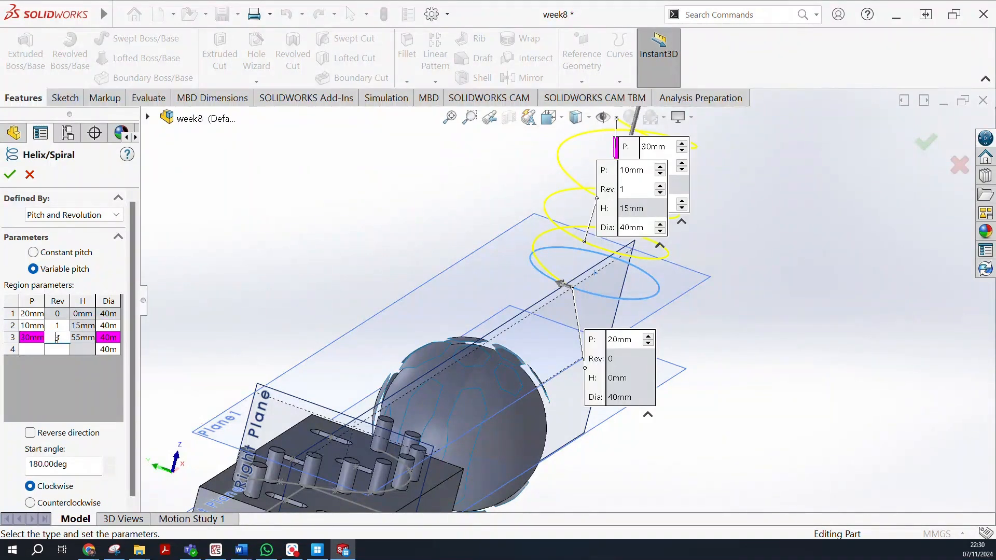
pyautogui.doubleClick(57, 338)
pyautogui.write('10')
pyautogui.press('Tab')
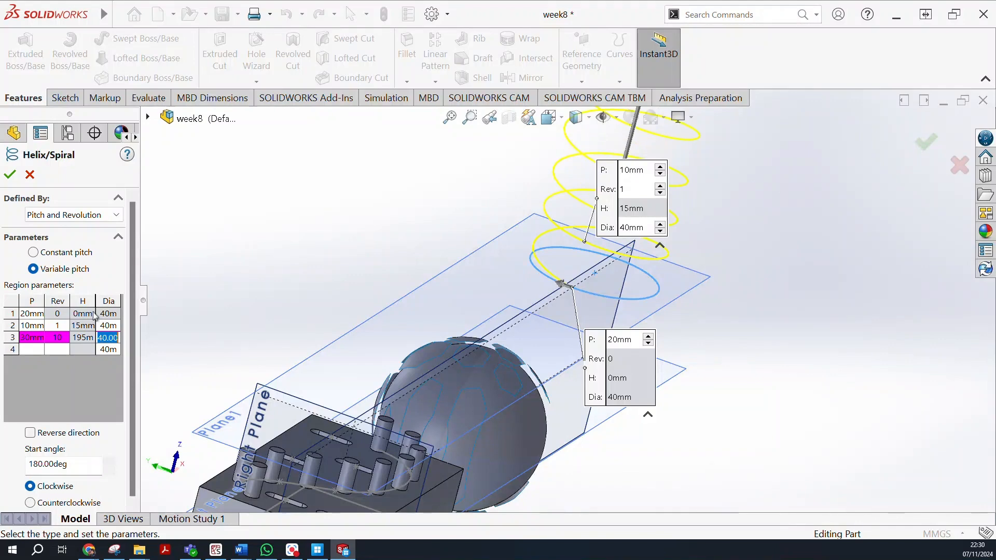
pyautogui.scroll(5, 618, 228)
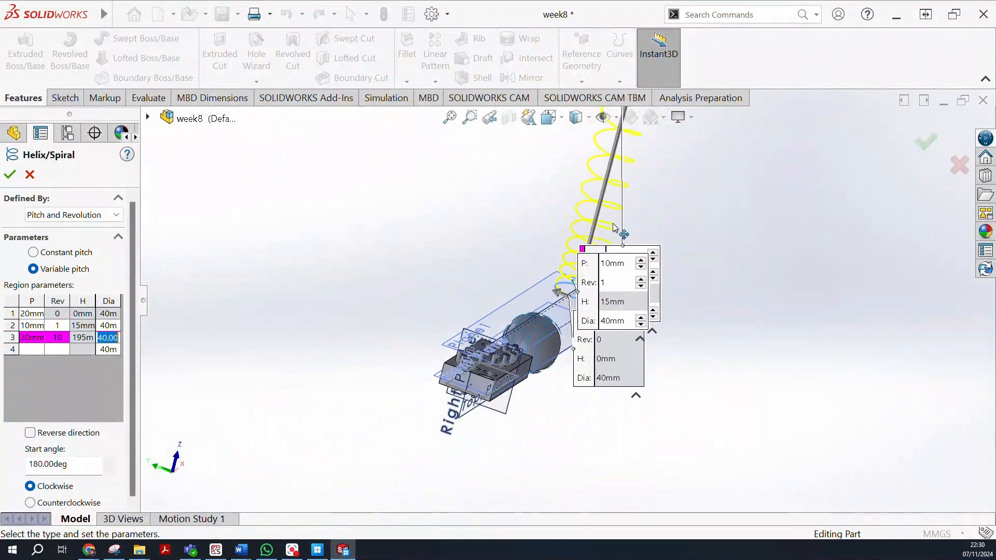
# Examine the variable-pitch helix preview from several sides and close to its base, comparing the coil spacing with the region parameters
pyautogui.click(52, 327)
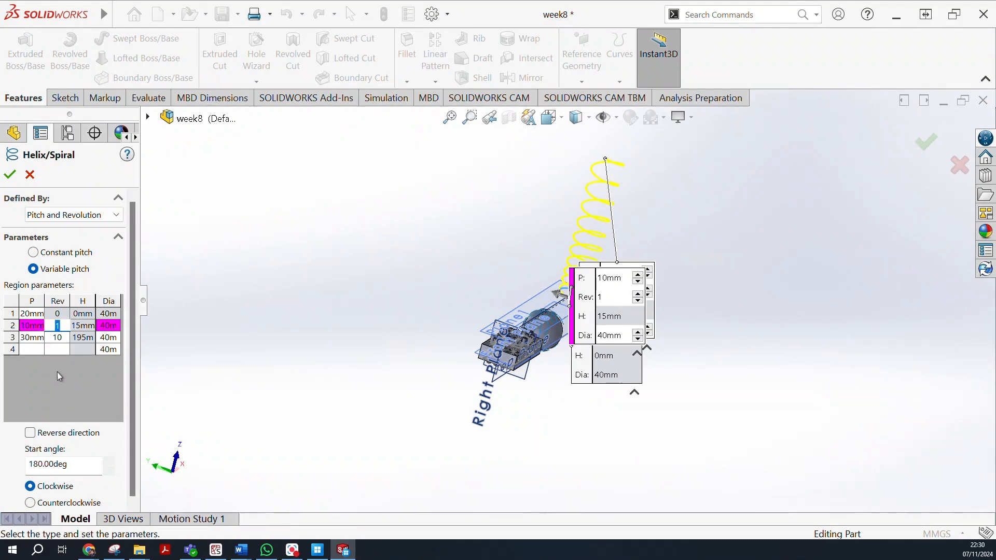
pyautogui.moveTo(738, 314); pyautogui.dragTo(521, 285, button='middle')
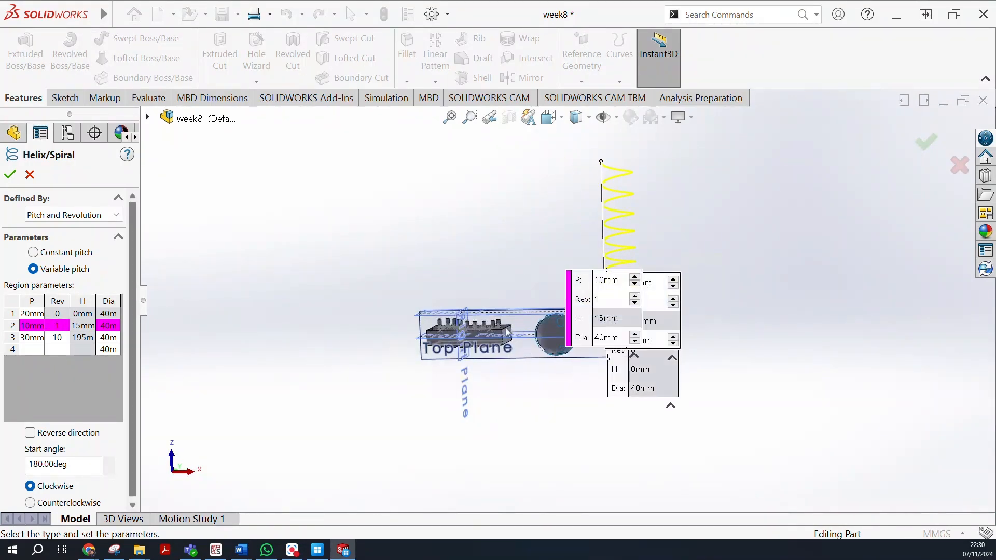
pyautogui.moveTo(684, 318); pyautogui.dragTo(627, 301, button='middle')
pyautogui.moveTo(578, 307); pyautogui.dragTo(570, 308, button='middle')
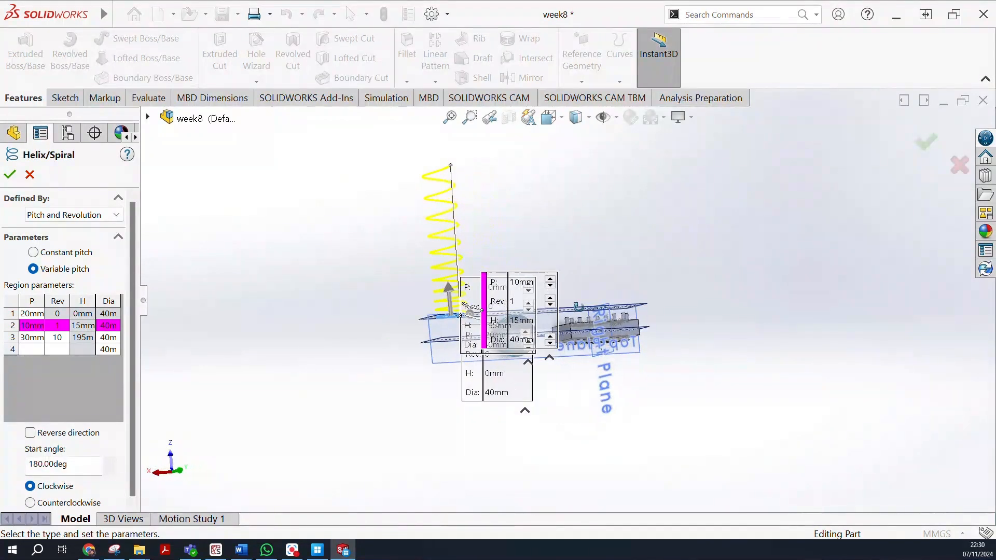
pyautogui.scroll(-4, 421, 318)
pyautogui.scroll(-3, 567, 307)
pyautogui.scroll(-2, 566, 309)
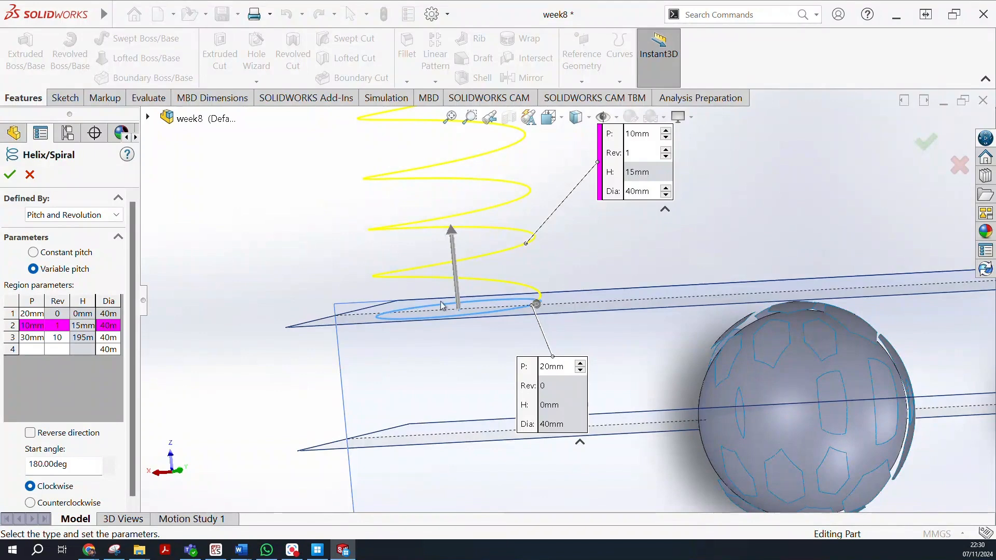
pyautogui.scroll(2, 443, 308)
pyautogui.scroll(2, 465, 270)
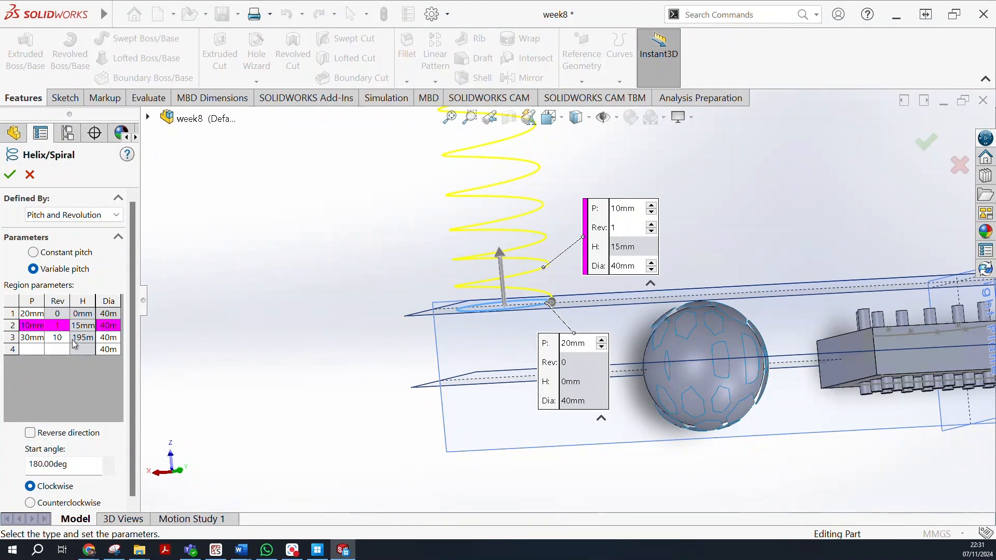
pyautogui.scroll(5, 461, 291)
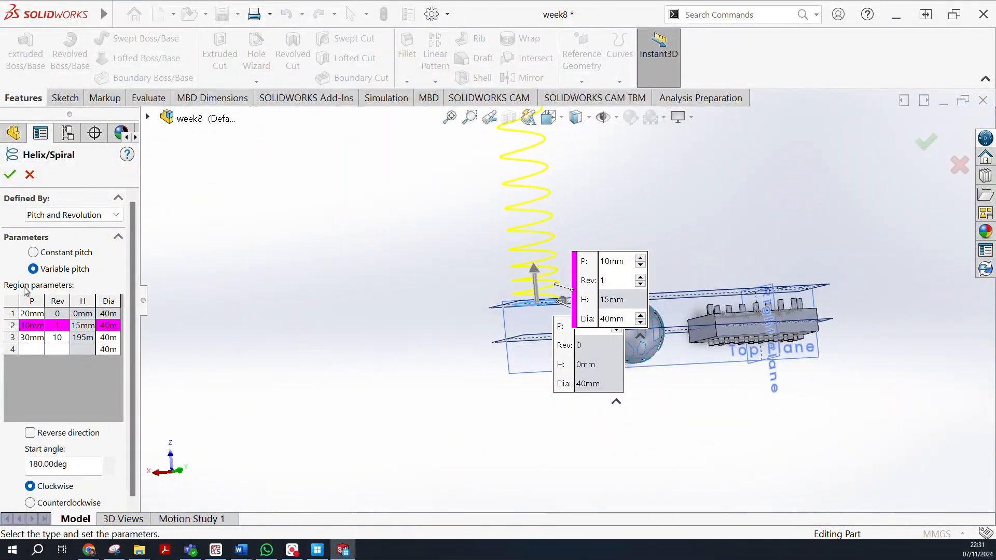
pyautogui.click(32, 337)
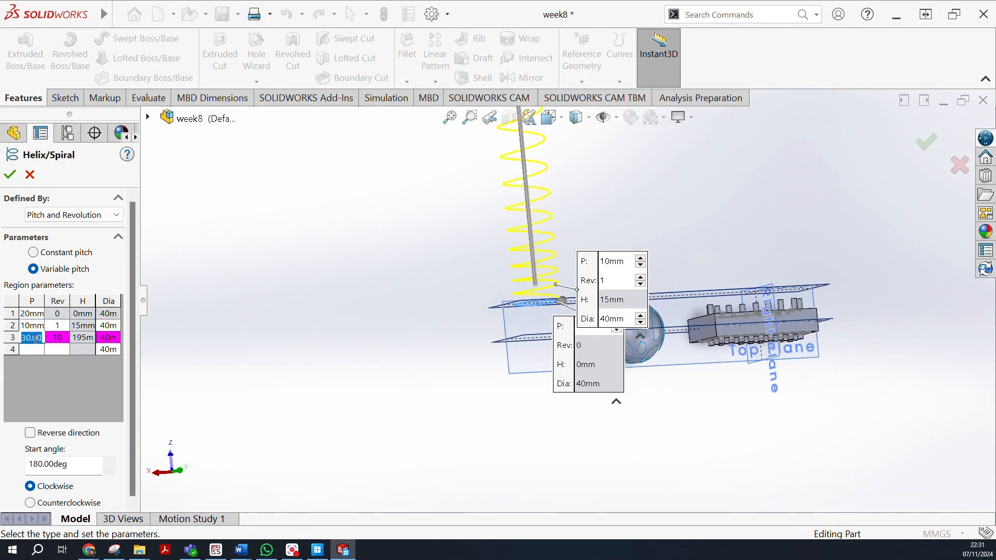
pyautogui.scroll(3, 263, 335)
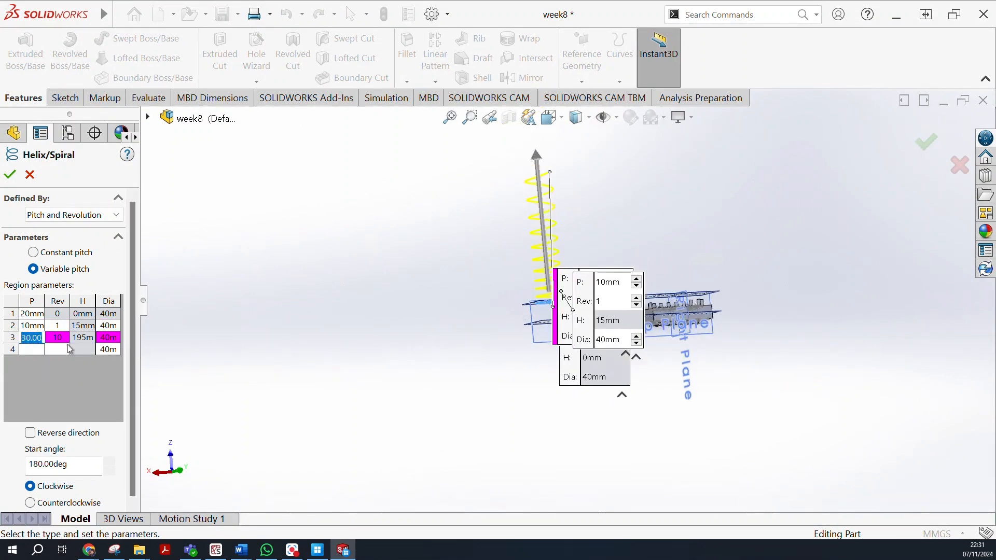
pyautogui.click(29, 352)
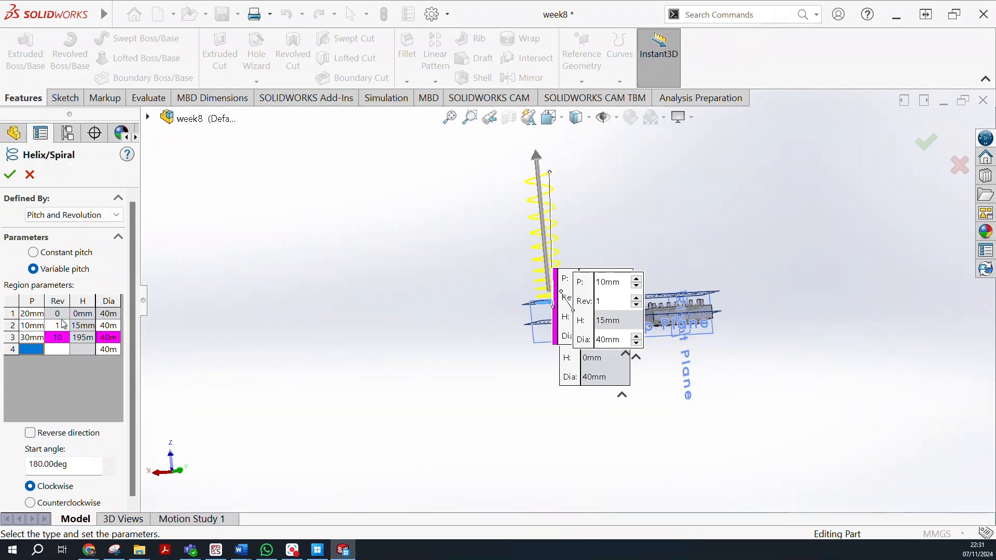
# Switch the helix back to constant pitch, keeping 20 mm pitch and 10 revolutions, and create it
pyautogui.click(34, 252)
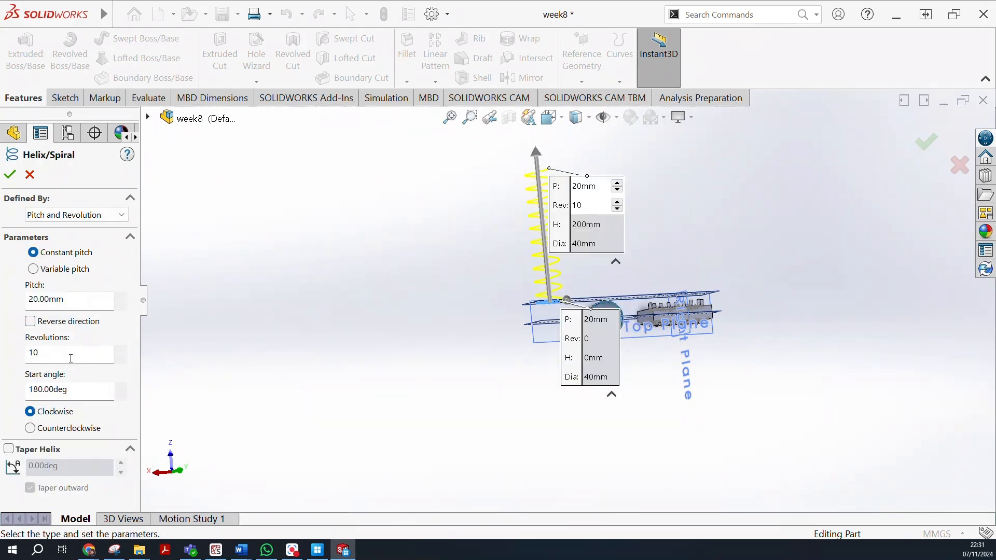
pyautogui.moveTo(483, 271); pyautogui.dragTo(474, 349, button='middle')
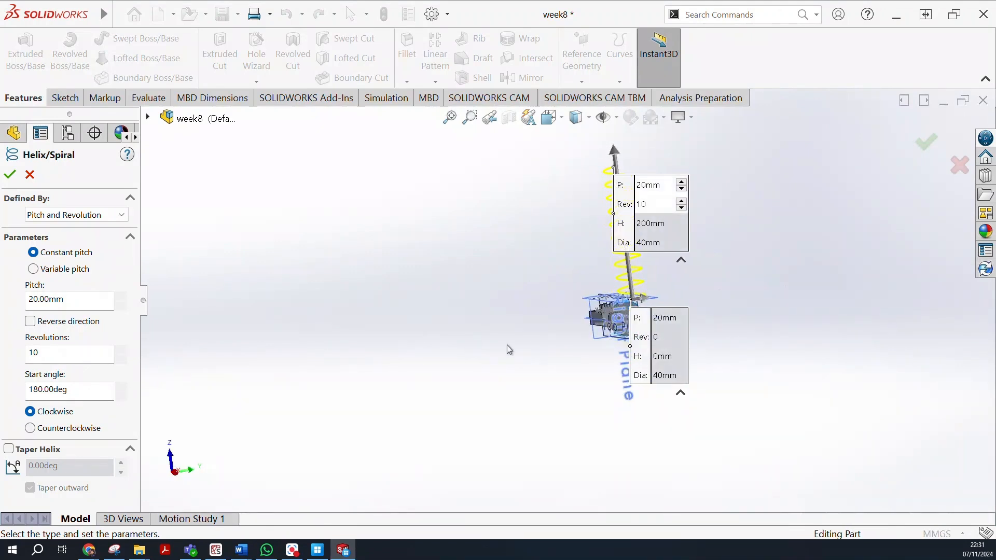
pyautogui.click(10, 175)
pyautogui.moveTo(447, 288); pyautogui.dragTo(498, 281, button='middle')
pyautogui.click(855, 261)
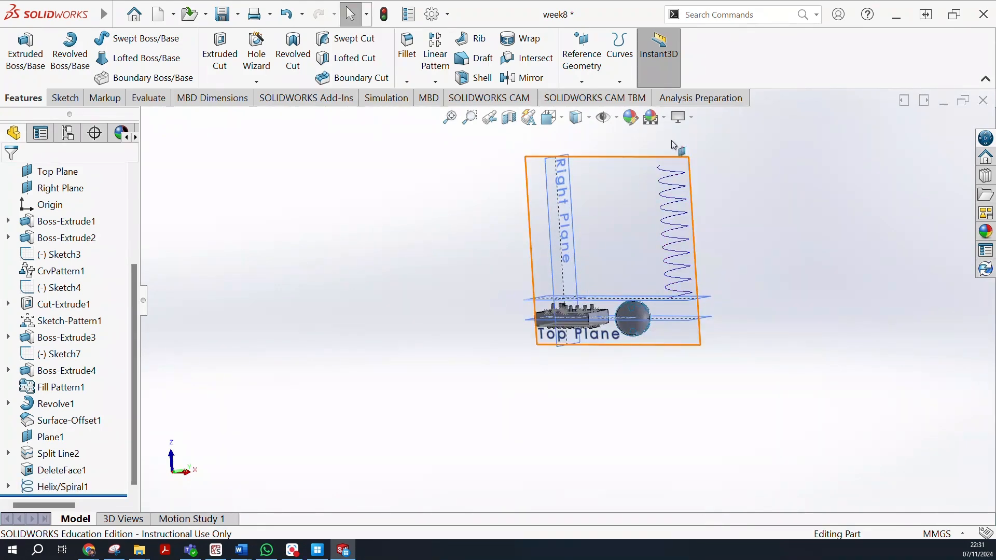
# Start a sketch on the Top Plane and draw a circle about 9.7 mm in radius beside the helix's free end
pyautogui.moveTo(727, 167); pyautogui.dragTo(883, 211, button='middle')
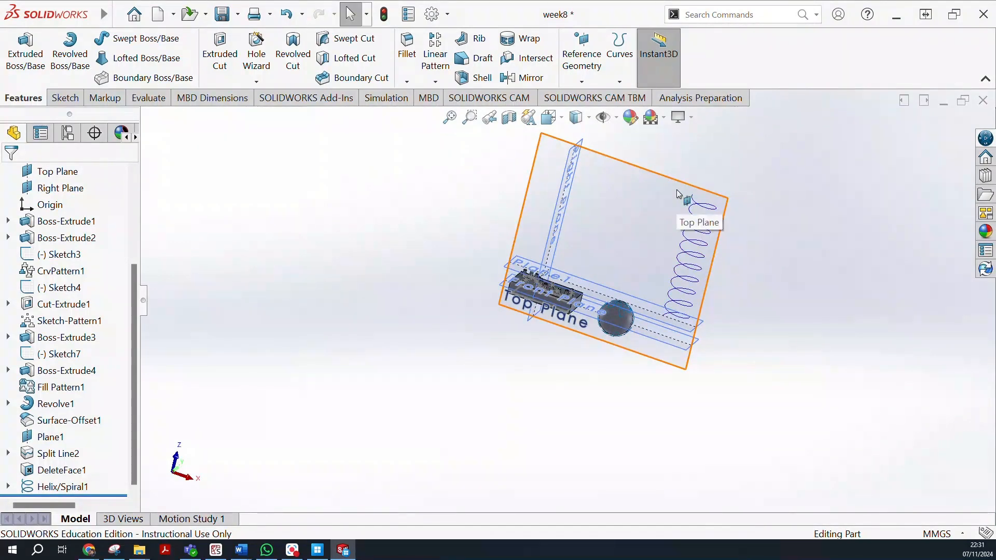
pyautogui.click(687, 201)
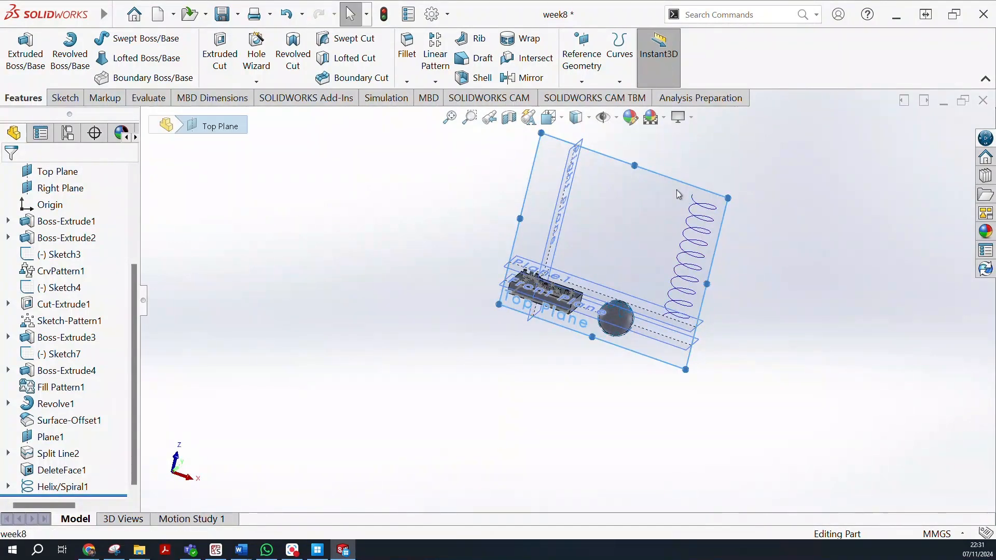
pyautogui.click(65, 98)
pyautogui.click(19, 52)
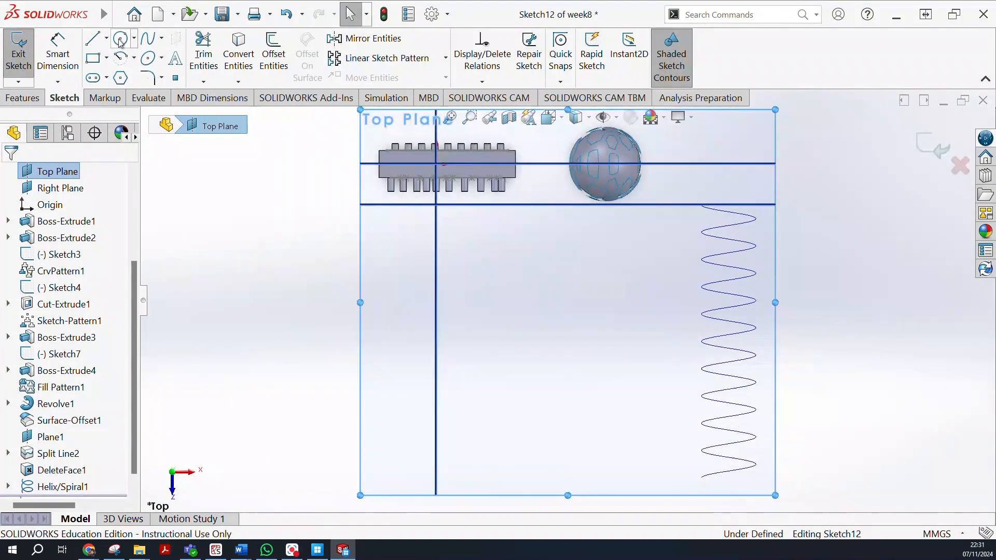
pyautogui.click(120, 41)
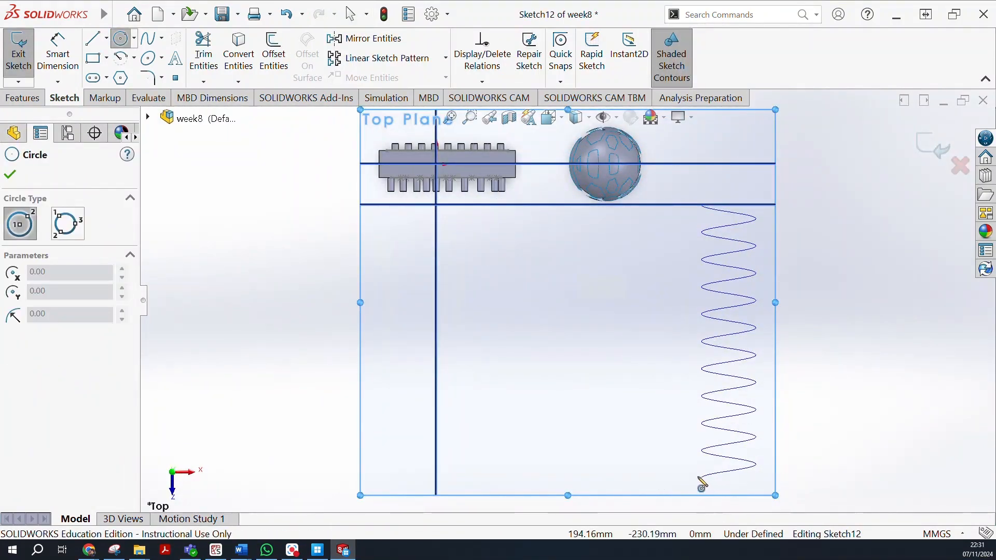
pyautogui.click(662, 473)
pyautogui.click(674, 488)
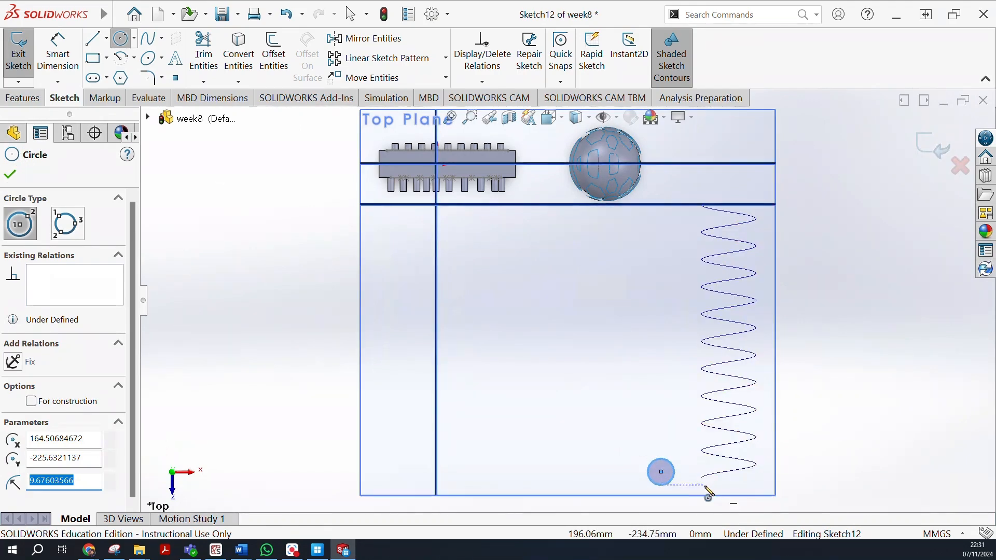
# Set the radius of the circle beside the helix's free end to 1 mm
pyautogui.scroll(-3, 708, 485)
pyautogui.scroll(-3, 706, 483)
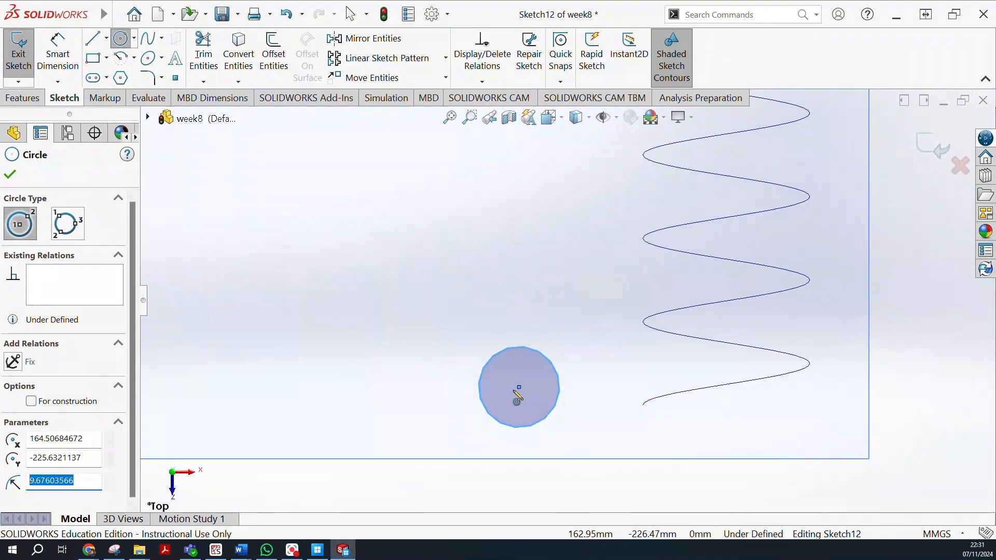
pyautogui.write('1')
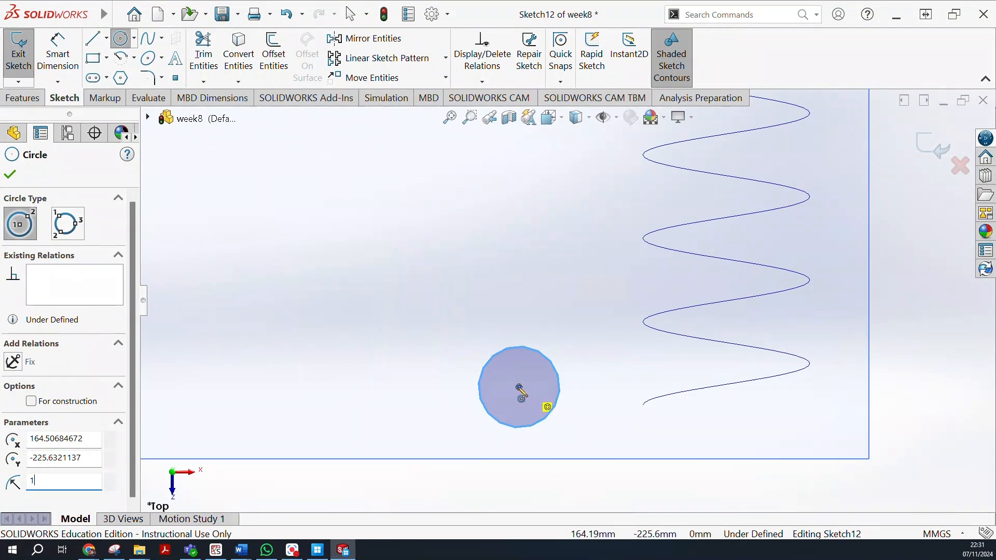
pyautogui.click(520, 387)
pyautogui.press('Escape')
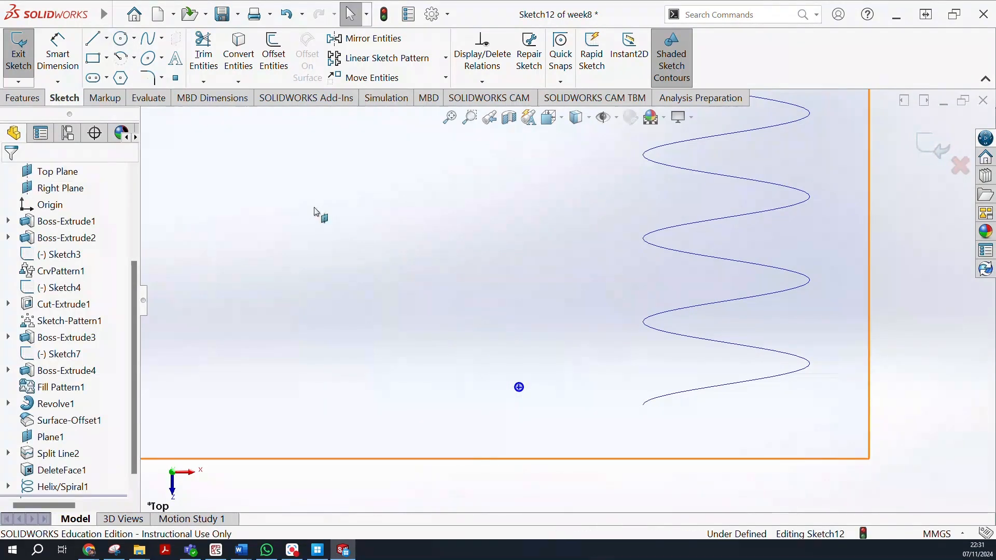
# Set the circle's radius to 10 mm
pyautogui.scroll(-5, 525, 392)
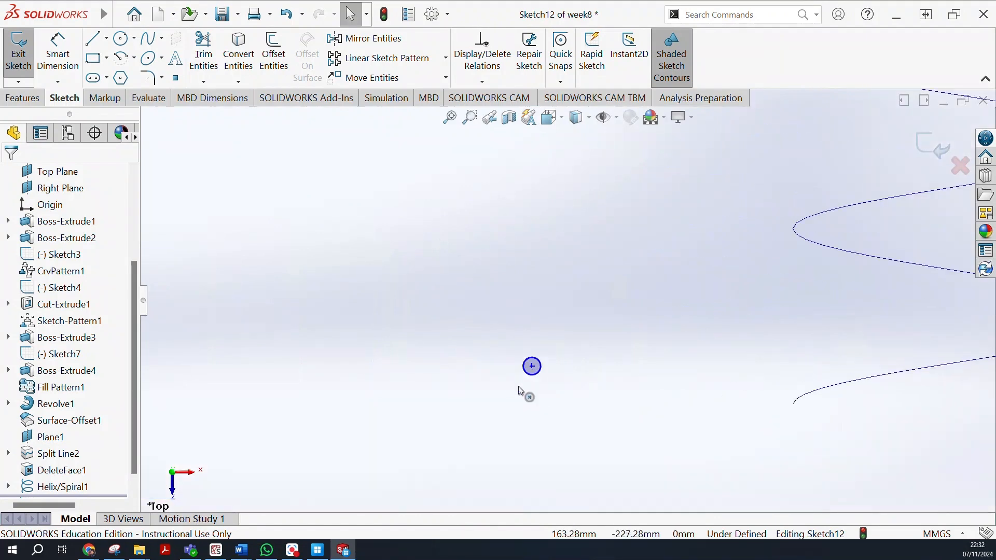
pyautogui.click(534, 365)
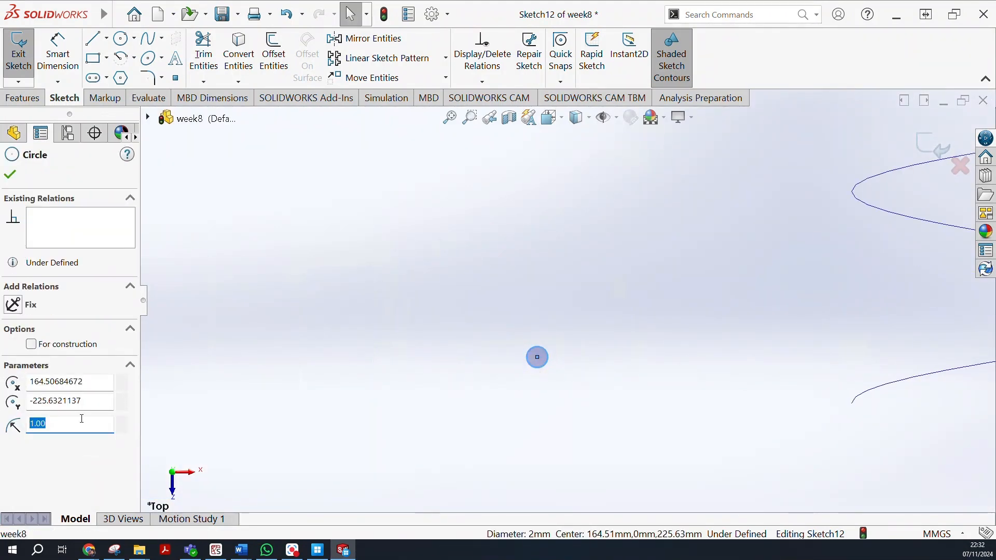
pyautogui.write('10')
pyautogui.press('Return')
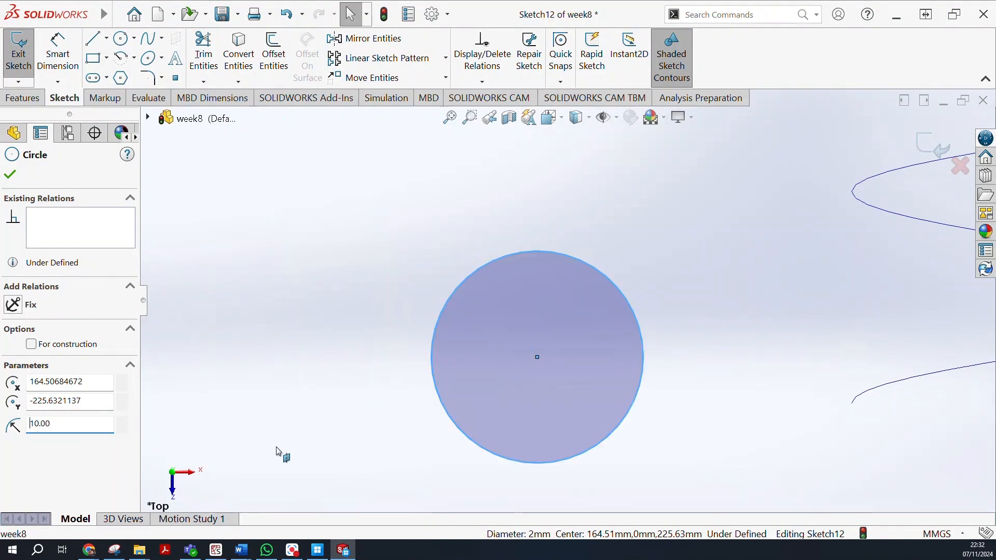
# Set the circle's radius to 5 mm
pyautogui.scroll(1, 499, 408)
pyautogui.scroll(2, 499, 408)
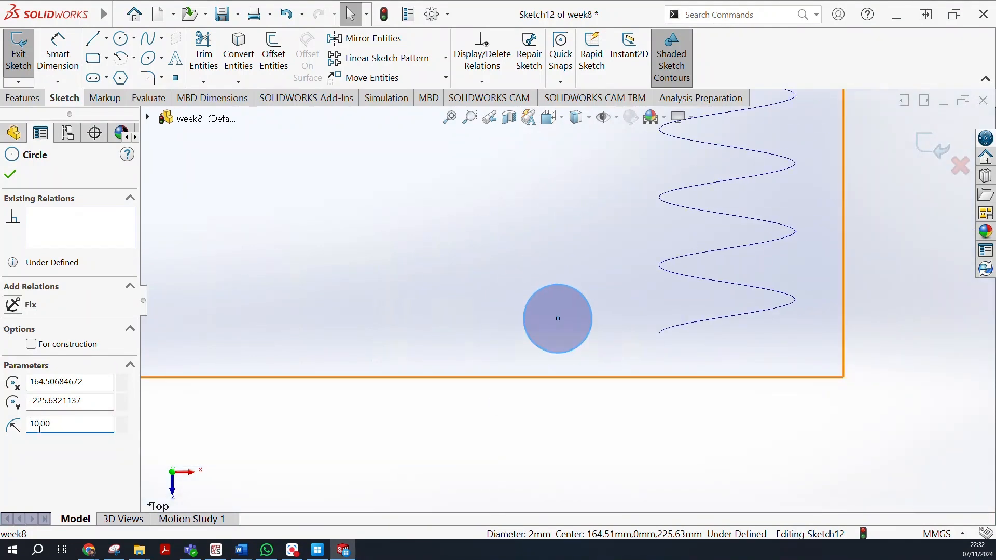
pyautogui.write('5')
pyautogui.press('Return')
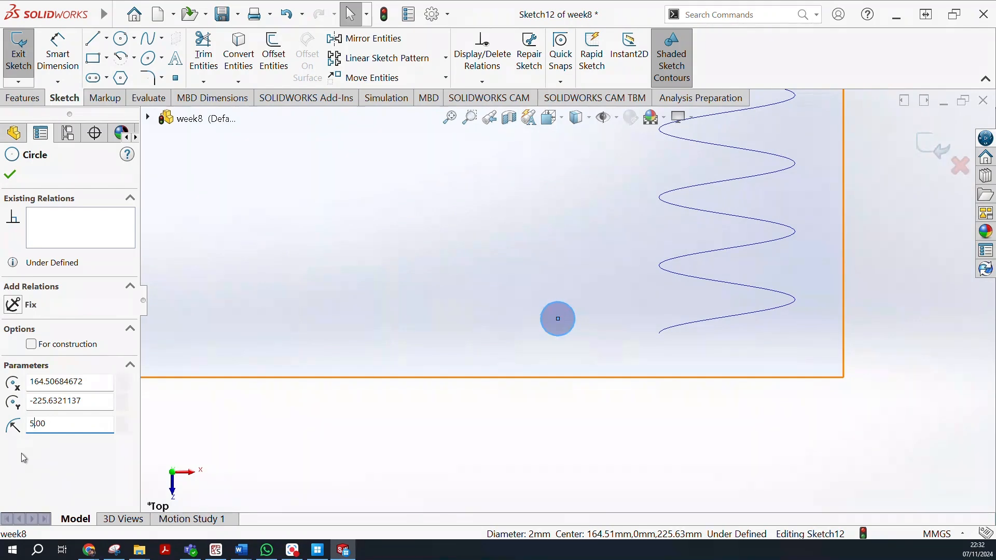
pyautogui.click(558, 319)
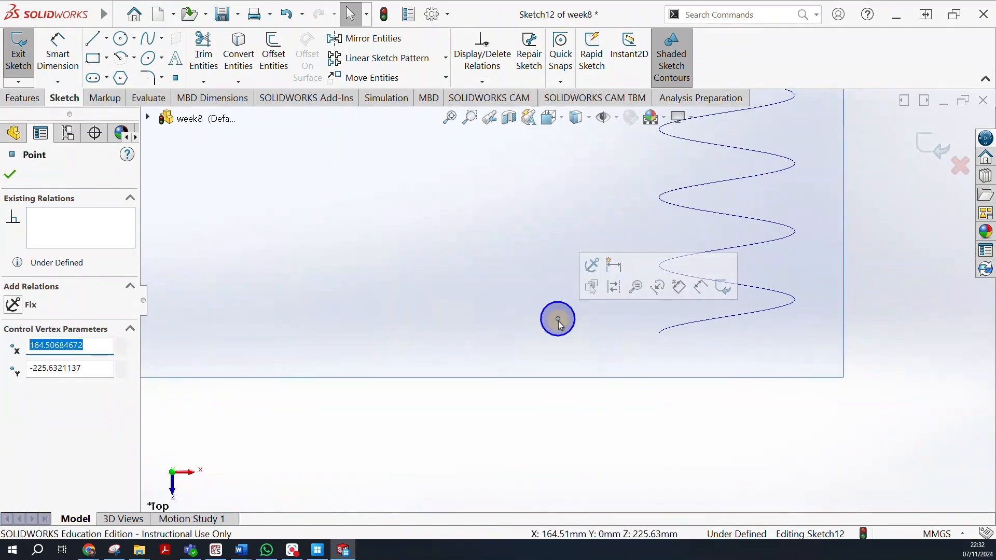
pyautogui.keyDown('ctrl'); pyautogui.click(660, 335); pyautogui.keyUp('ctrl')
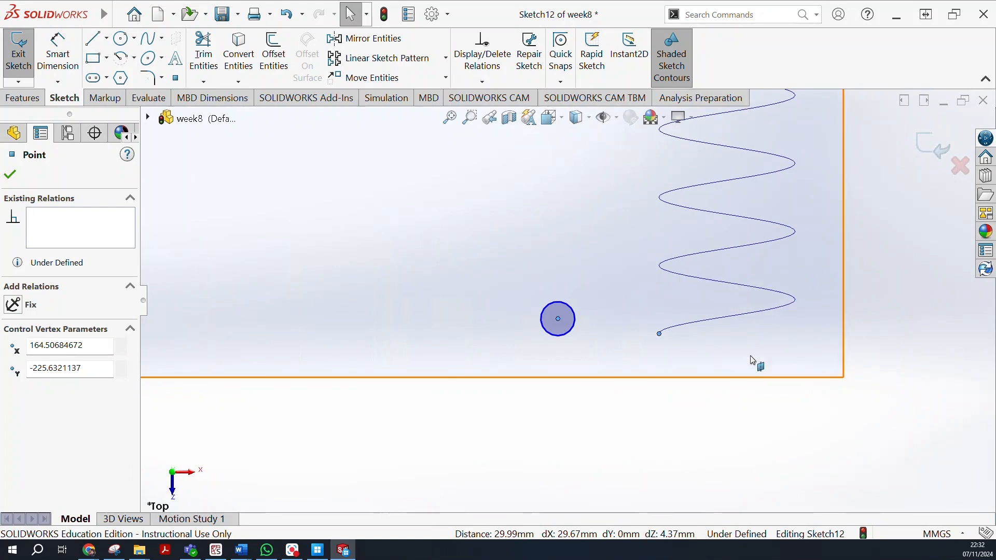
pyautogui.click(610, 456)
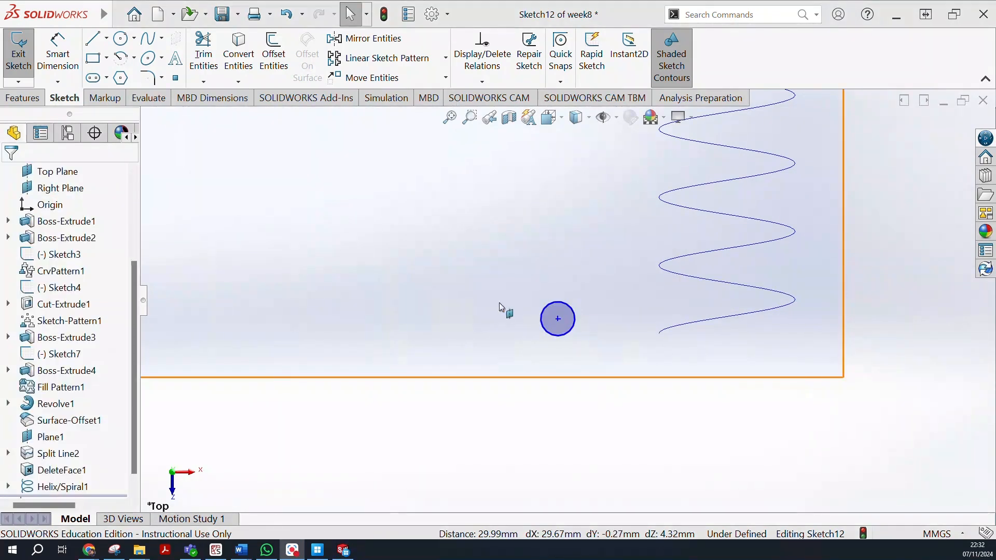
pyautogui.click(488, 272)
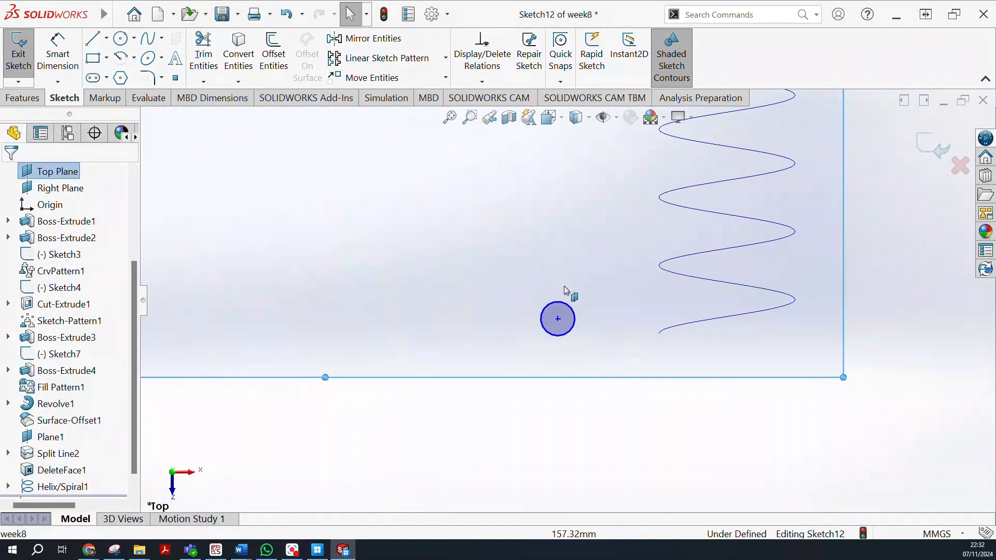
# Add a Pierce relation between the circle's centre point and the helix curve, and exit the sketch
pyautogui.click(558, 319)
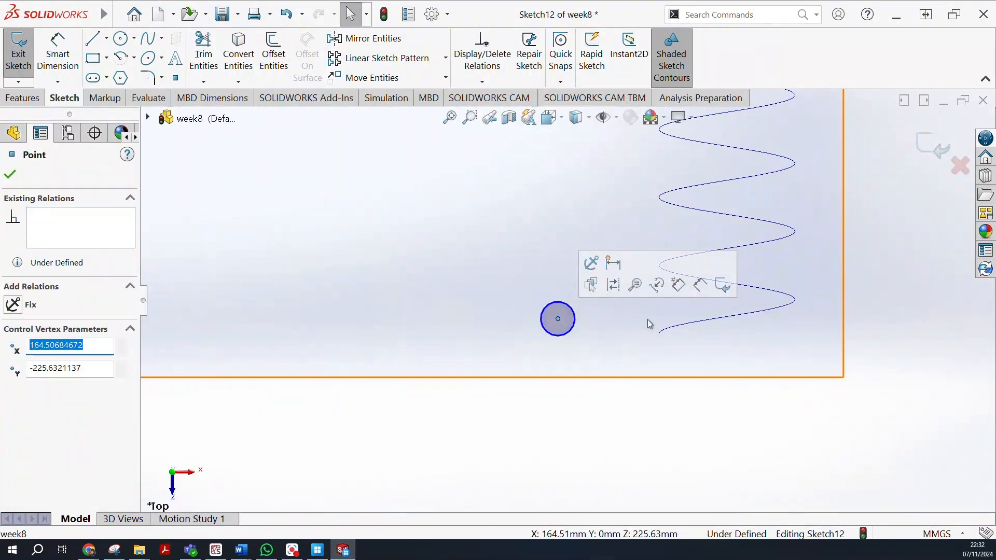
pyautogui.keyDown('ctrl'); pyautogui.click(708, 327); pyautogui.keyUp('ctrl')
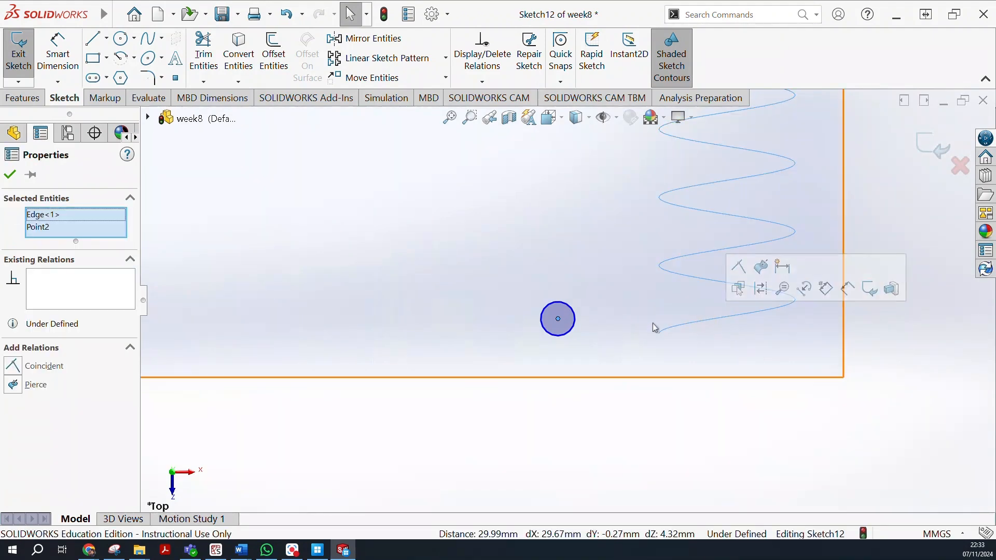
pyautogui.click(37, 385)
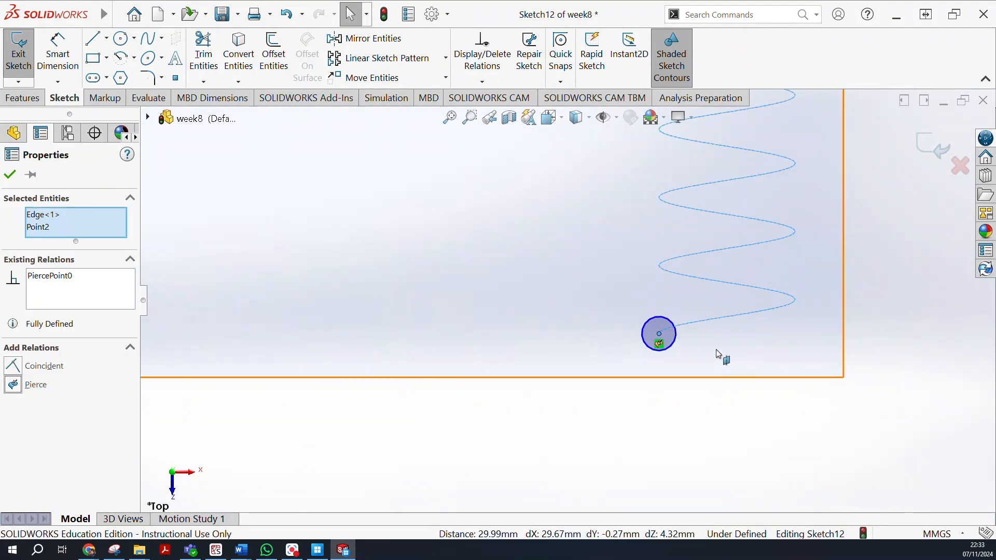
pyautogui.scroll(2, 755, 331)
pyautogui.moveTo(755, 335); pyautogui.dragTo(722, 321, button='middle')
pyautogui.click(10, 175)
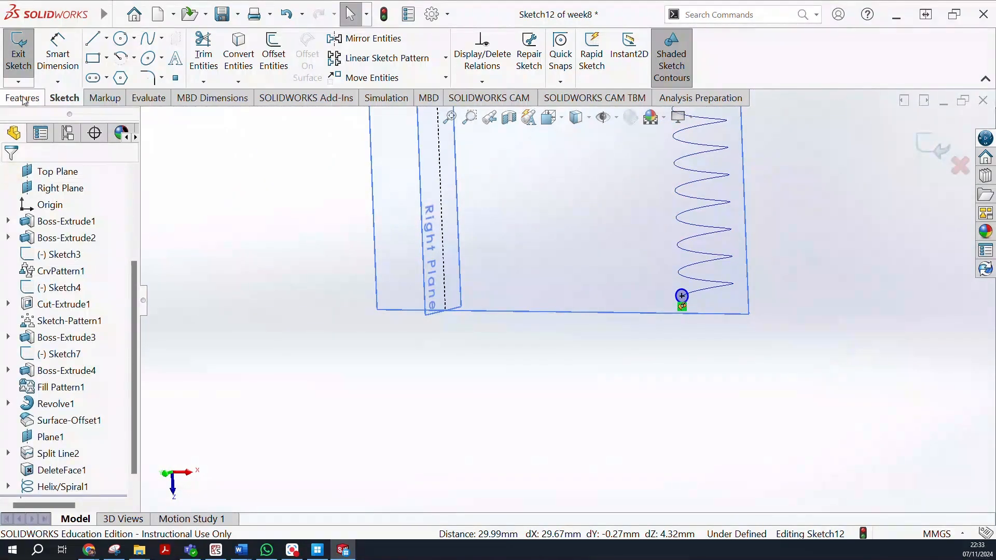
pyautogui.click(35, 99)
pyautogui.click(65, 97)
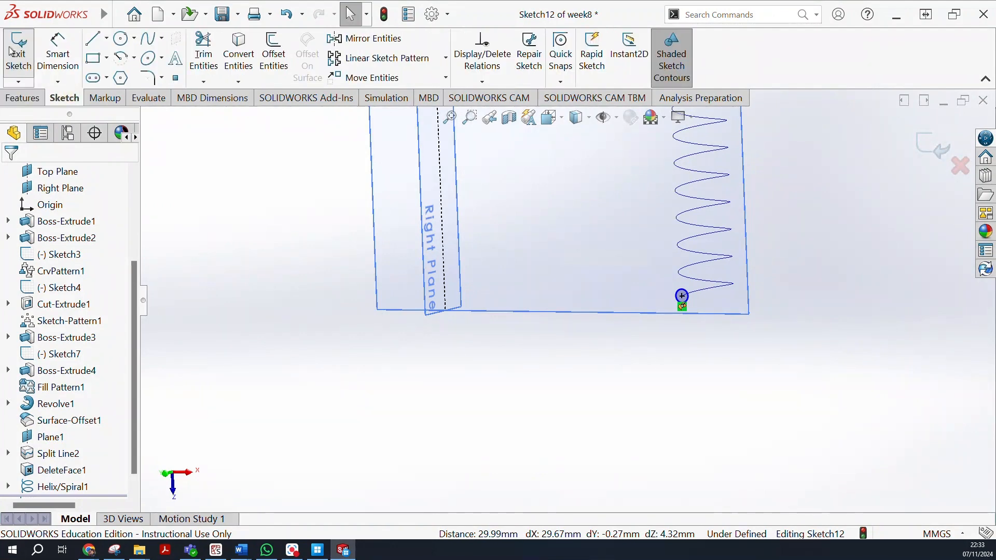
pyautogui.click(14, 55)
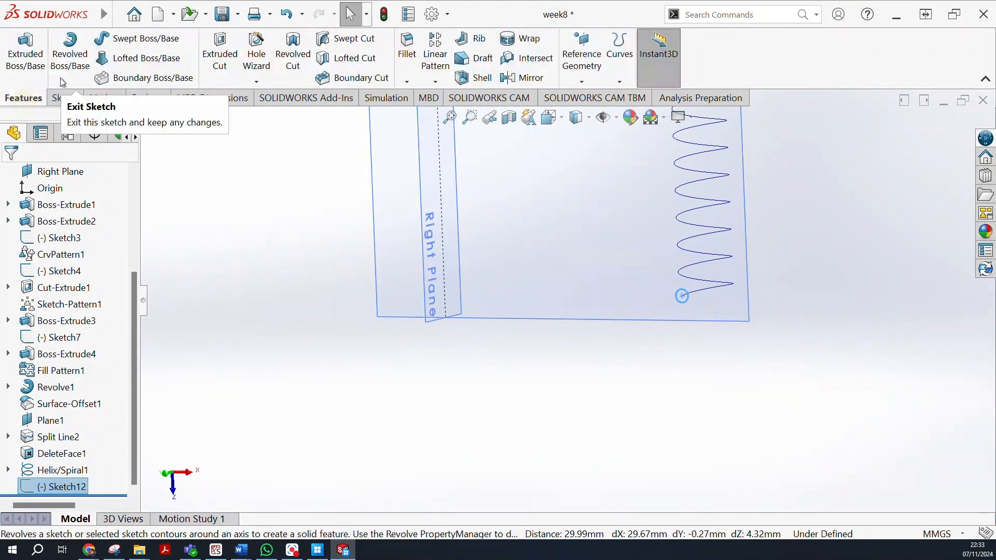
# Create a Swept Boss/Base using the circle sketch as the profile and the helix as the path
pyautogui.click(138, 43)
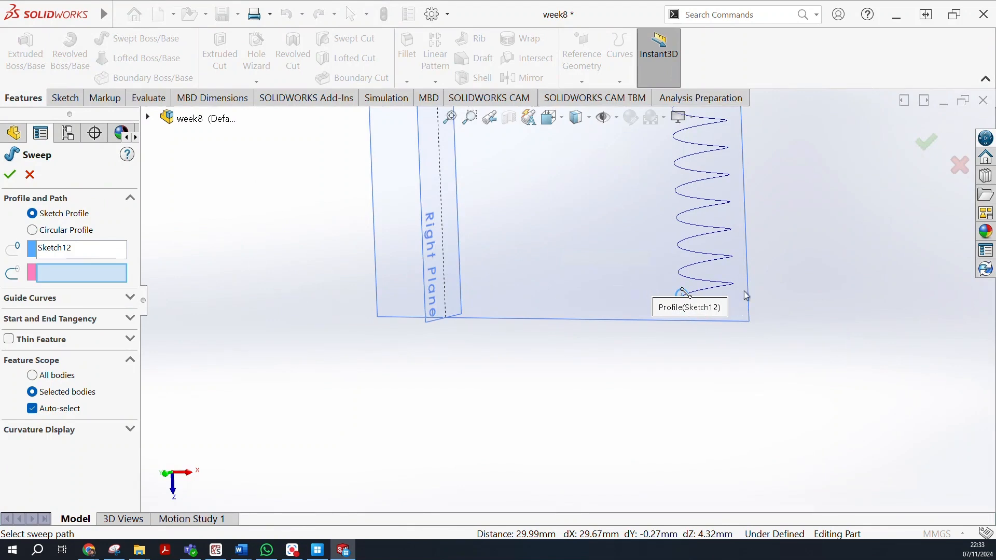
pyautogui.click(700, 284)
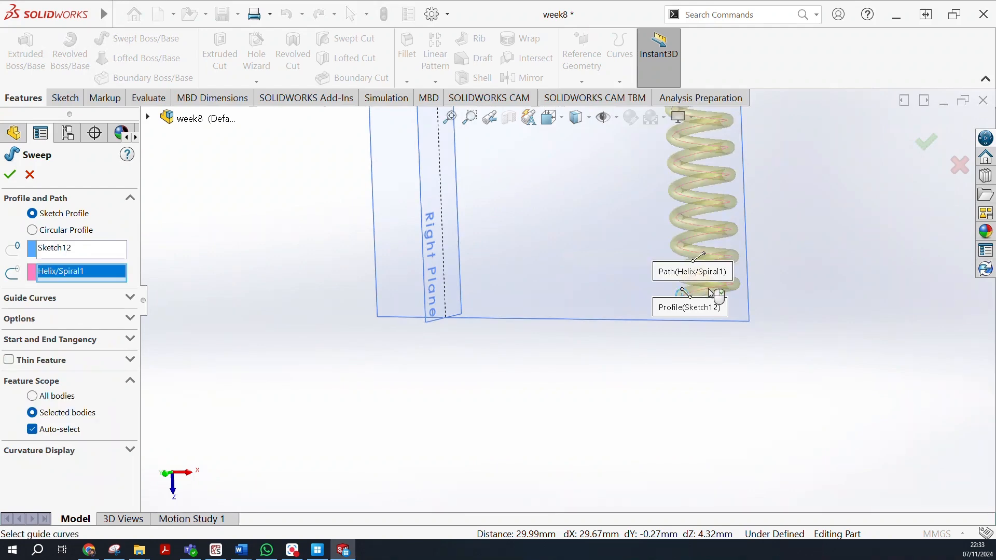
pyautogui.moveTo(760, 288); pyautogui.dragTo(553, 310, button='middle')
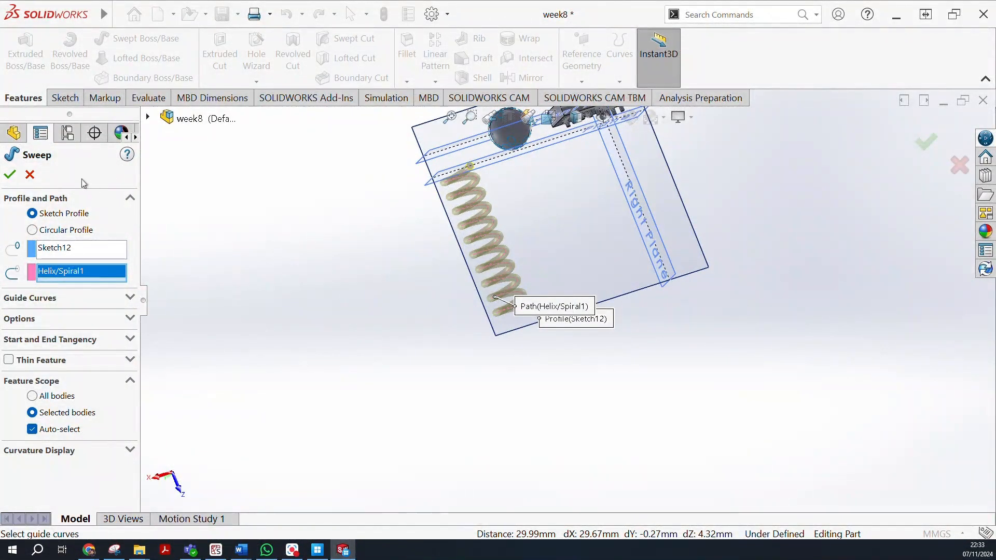
pyautogui.click(10, 175)
# Examine the swept coil spring from several sides and look through the available curve types
pyautogui.moveTo(456, 265); pyautogui.dragTo(446, 293, button='middle')
pyautogui.moveTo(602, 271); pyautogui.dragTo(836, 358, button='middle')
pyautogui.click(874, 374)
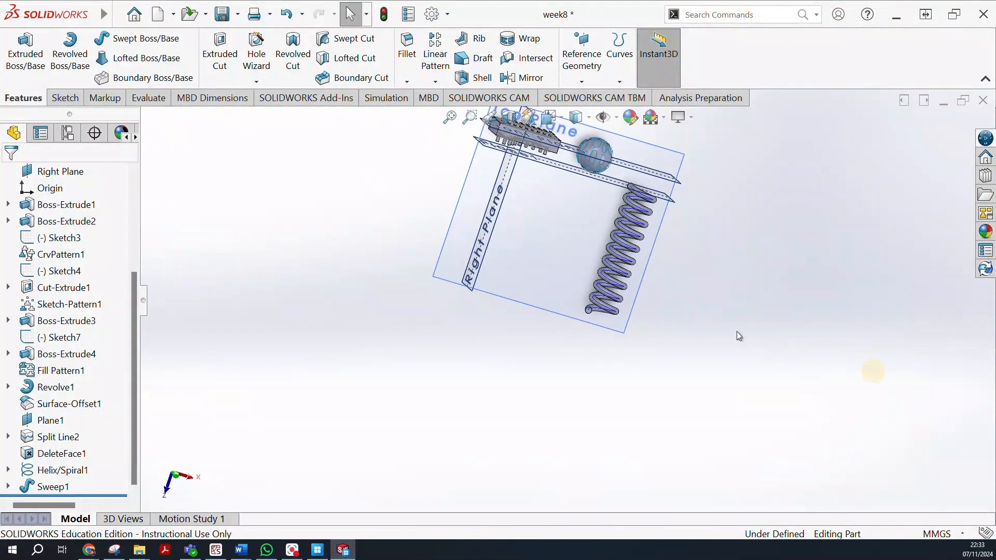
pyautogui.moveTo(722, 340); pyautogui.dragTo(537, 203, button='middle')
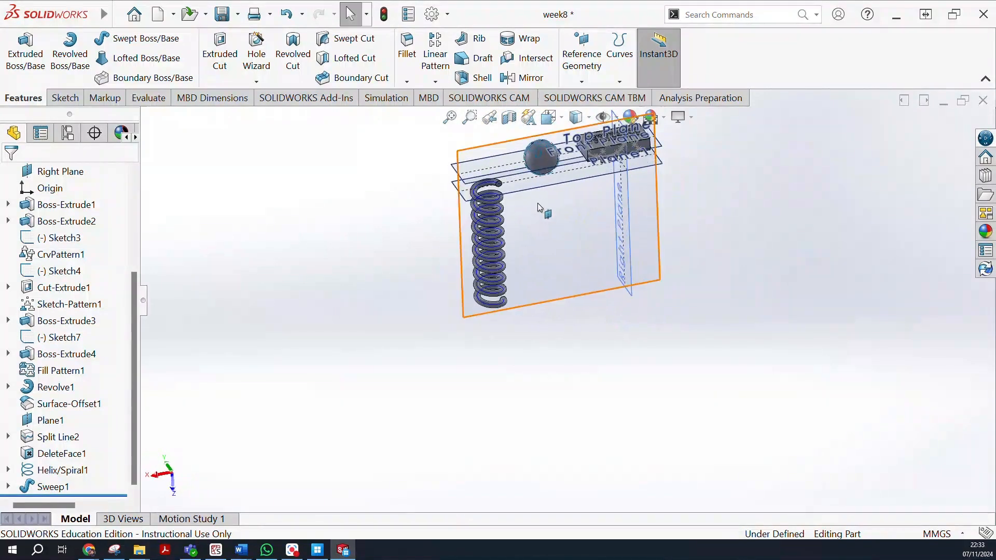
pyautogui.click(620, 81)
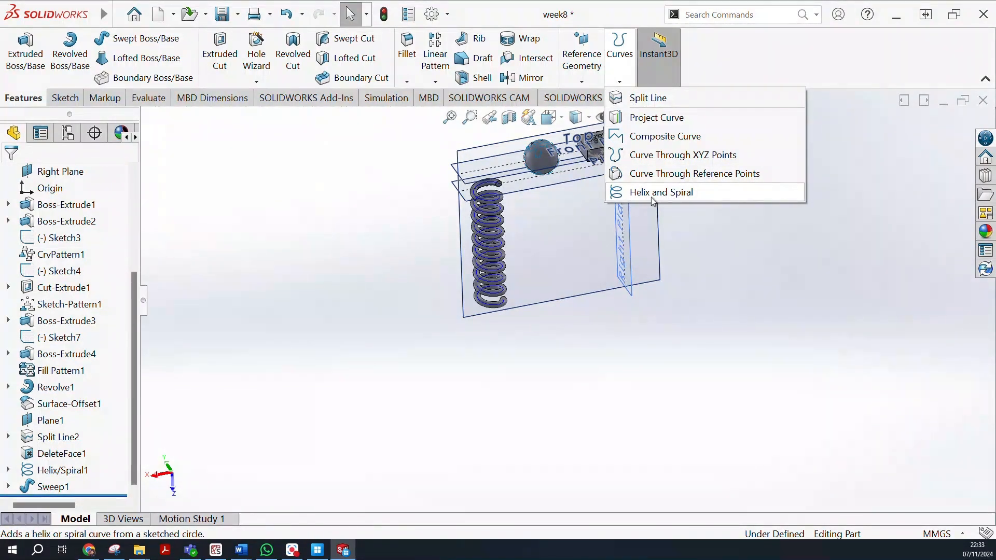
pyautogui.click(664, 289)
pyautogui.moveTo(348, 227); pyautogui.dragTo(770, 225, button='middle')
pyautogui.moveTo(672, 267); pyautogui.dragTo(588, 351, button='middle')
pyautogui.click(572, 209)
pyautogui.click(646, 410)
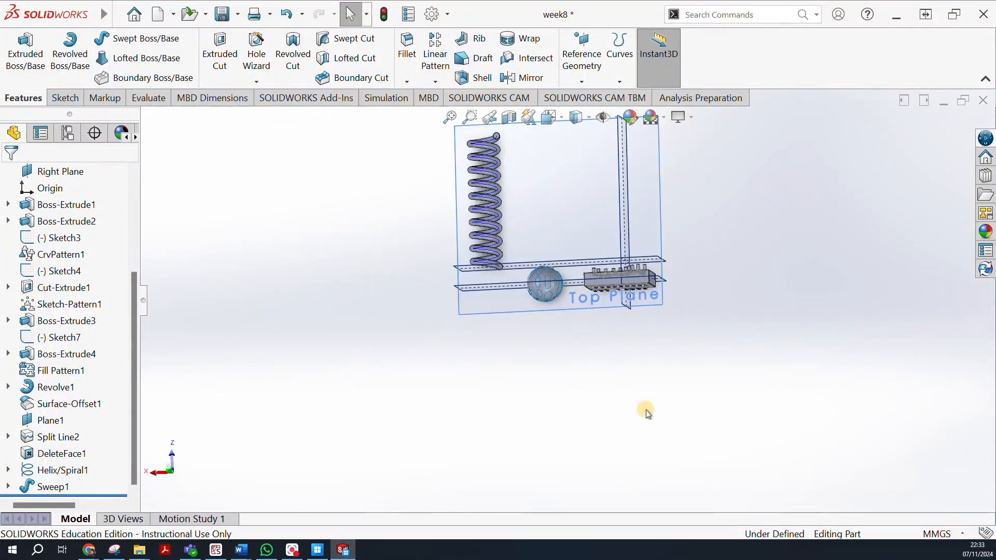